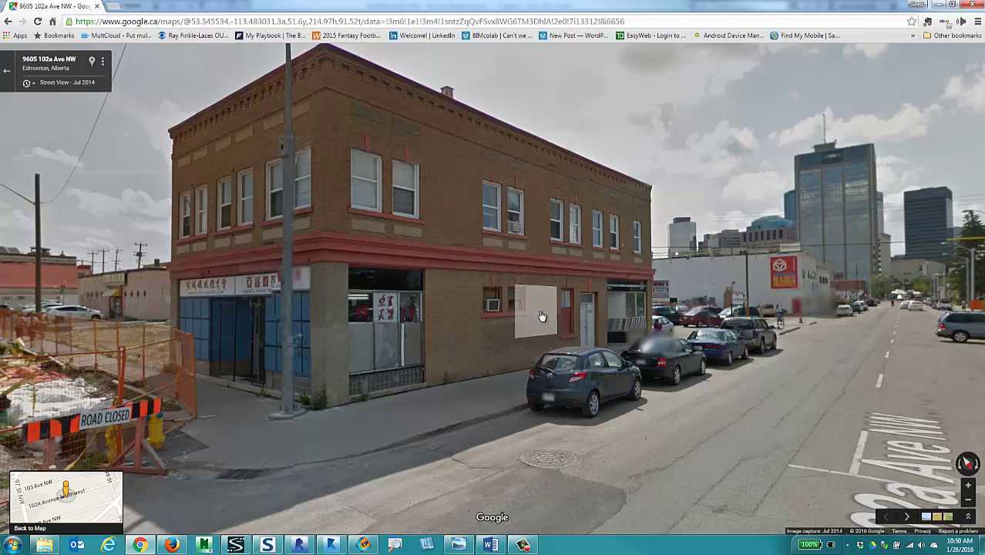
Step: Examine the brick corner building's two facades and ground-floor windows in Street View
{"action": "left_click", "coordinate": [474, 318]}
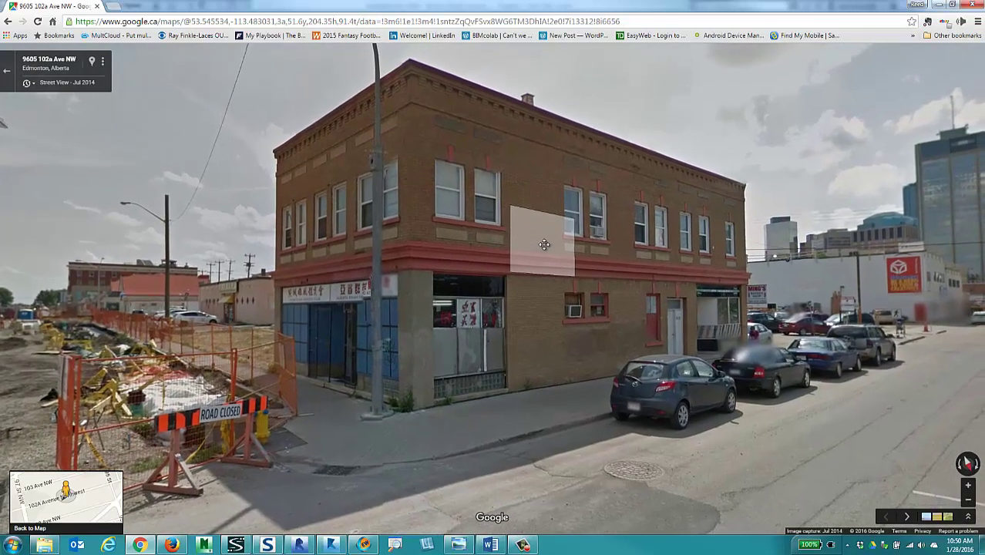
{"action": "double_click", "coordinate": [791, 345]}
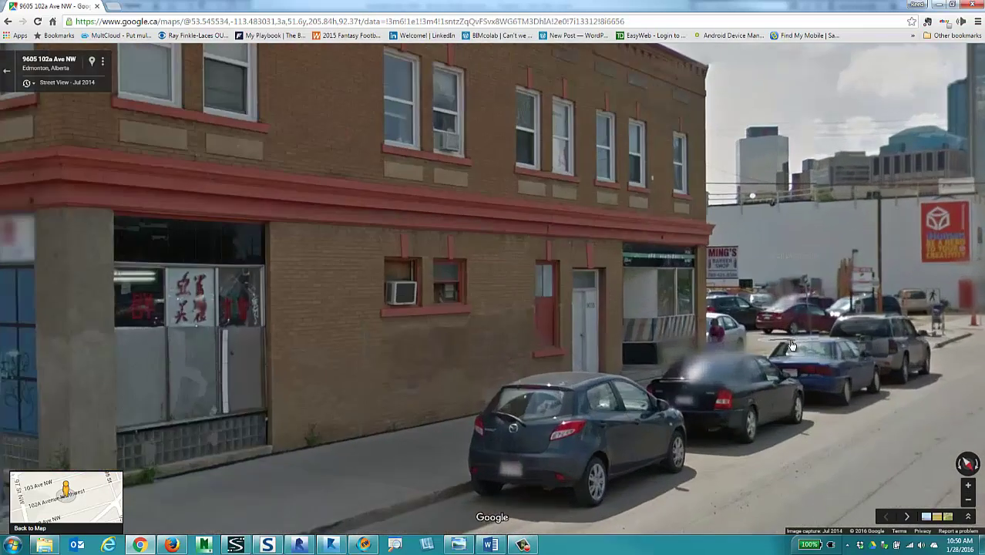
{"action": "scroll", "coordinate": [614, 294], "scroll_direction": "down", "scroll_amount": 2}
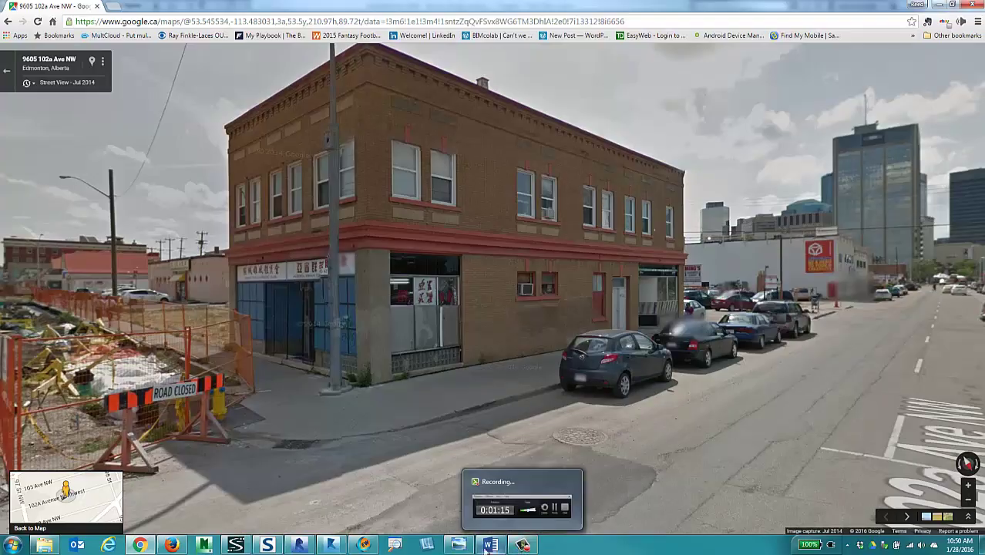
Step: Switch to Windows Photo Viewer and review the Field to BIM WorkFlows and Point Clouds to BIM for Building Workflow slides
{"action": "mouse_move", "coordinate": [459, 545]}
{"action": "left_click", "coordinate": [449, 525]}
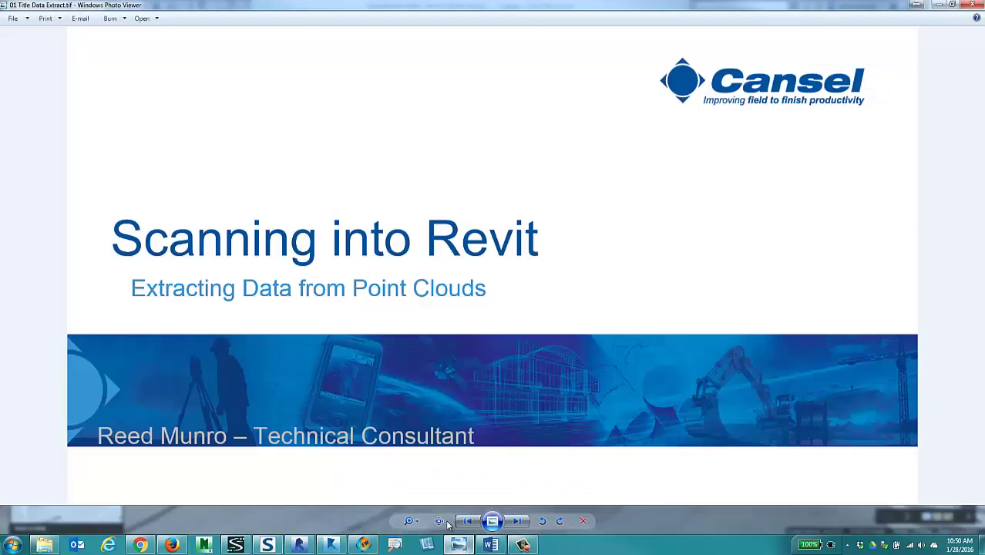
{"action": "left_click", "coordinate": [516, 521]}
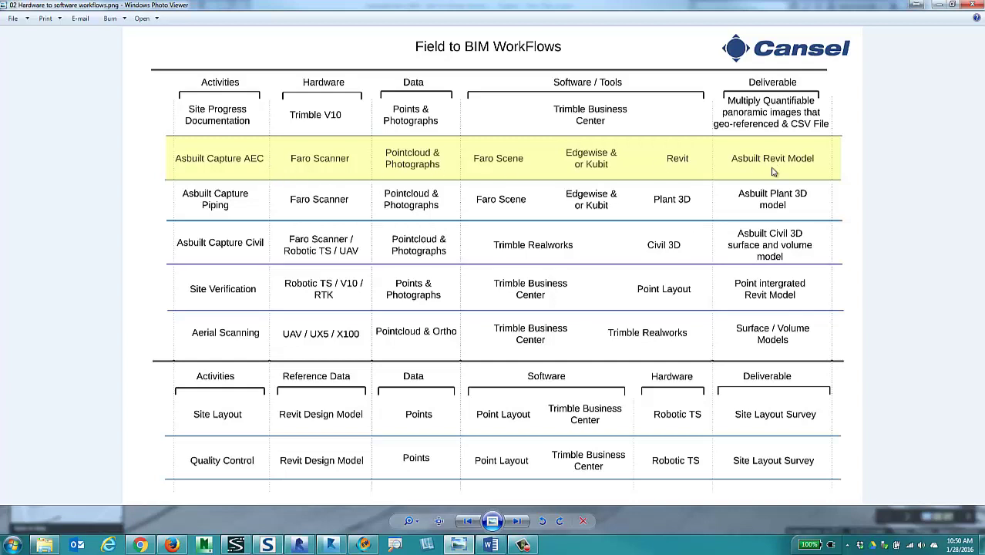
{"action": "left_click", "coordinate": [517, 522]}
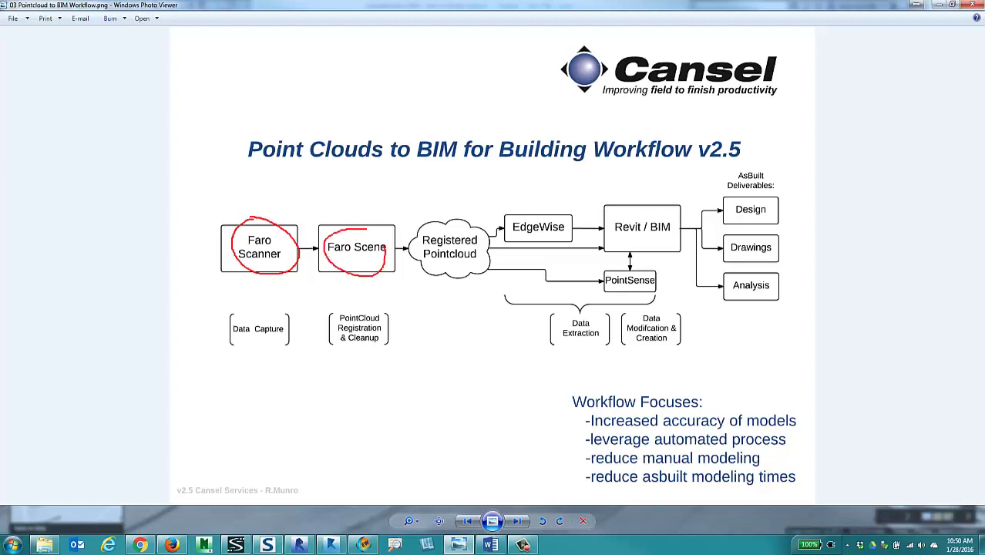
{"action": "key", "text": "Escape"}
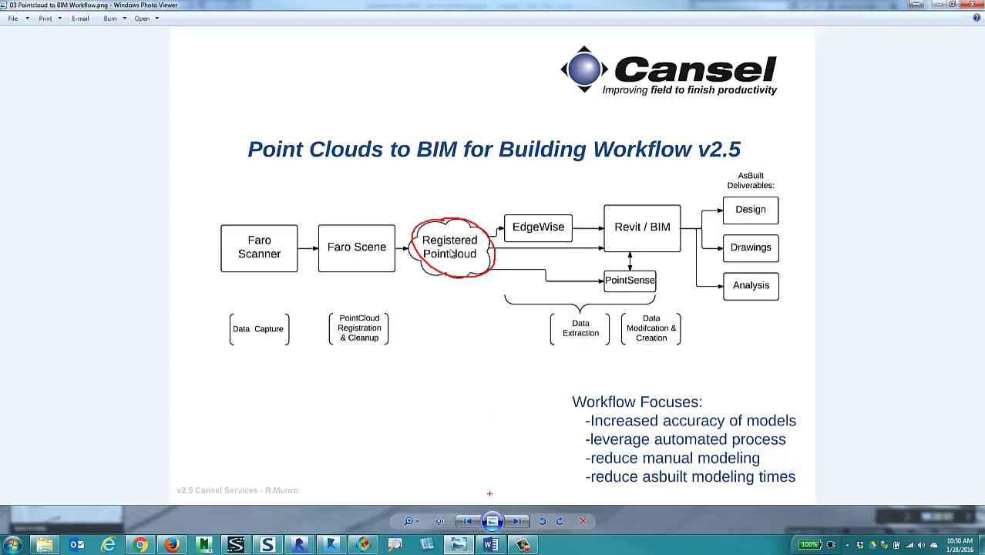
Step: Switch to Revit and examine the point cloud at the building's lower-left corner in the Level 1 floor plan
{"action": "left_click", "coordinate": [301, 545]}
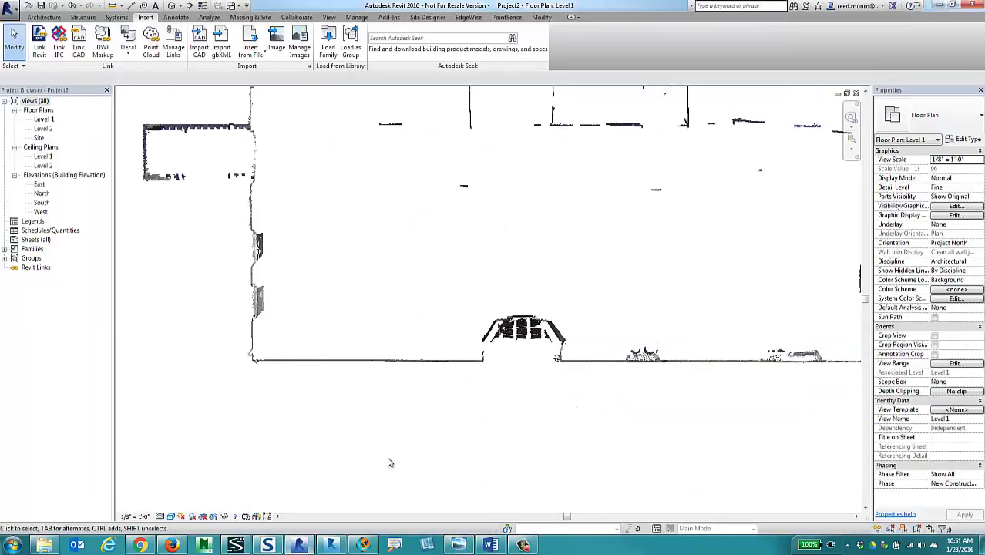
{"action": "middle_click_drag", "start_coordinate": [394, 240], "coordinate": [407, 251]}
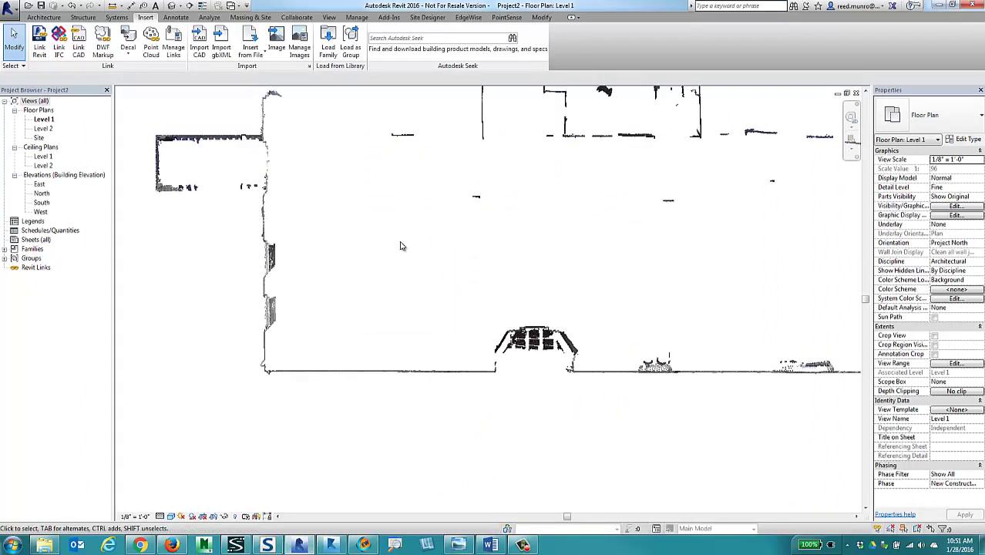
{"action": "scroll", "coordinate": [357, 387], "scroll_direction": "up", "scroll_amount": 2}
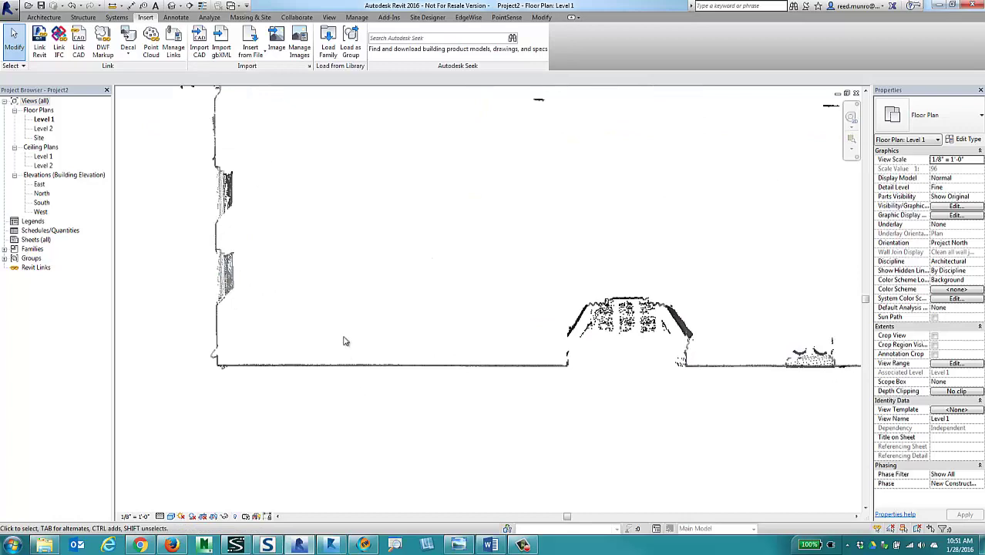
{"action": "middle_click_drag", "start_coordinate": [345, 342], "coordinate": [379, 356]}
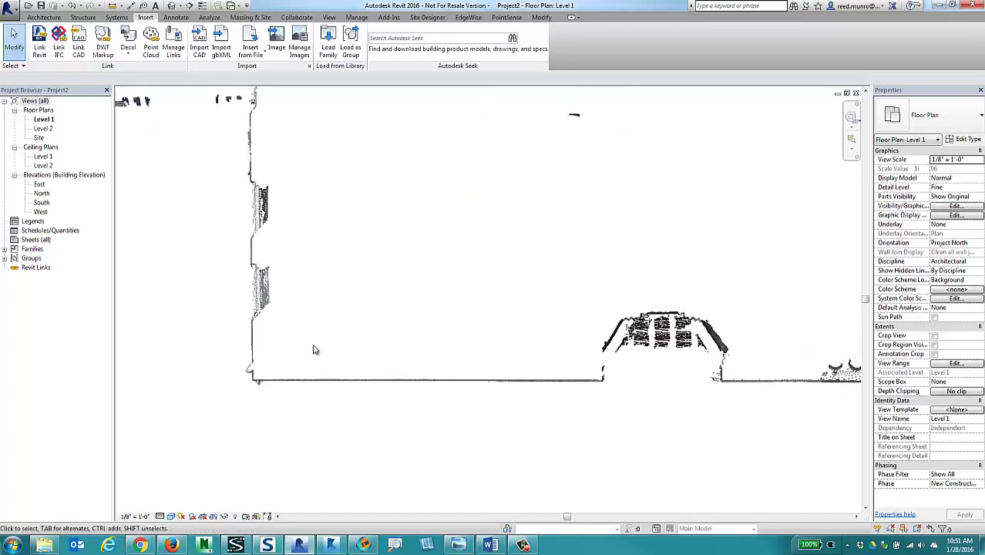
{"action": "scroll", "coordinate": [315, 348], "scroll_direction": "up", "scroll_amount": 1}
{"action": "middle_click_drag", "start_coordinate": [346, 319], "coordinate": [428, 267]}
{"action": "scroll", "coordinate": [359, 298], "scroll_direction": "up", "scroll_amount": 3}
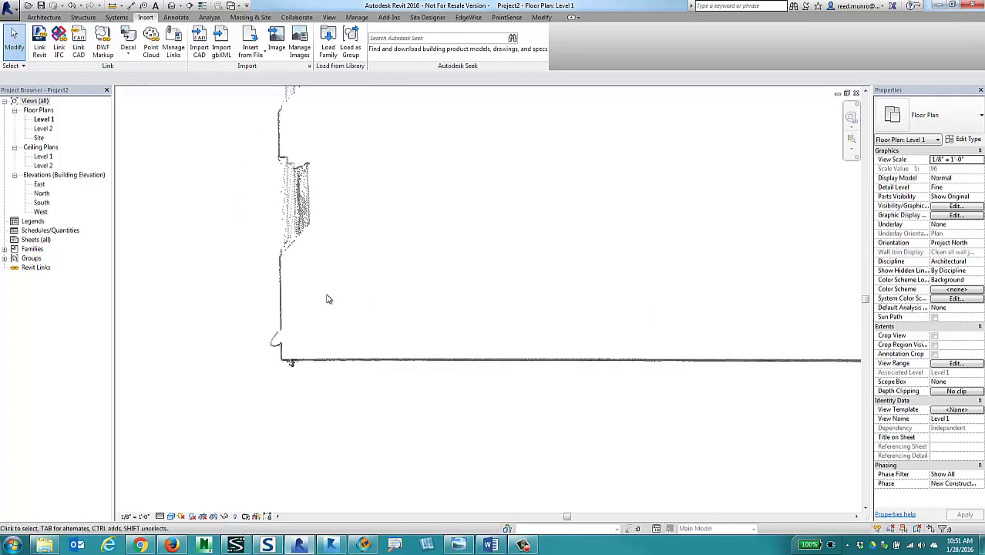
{"action": "scroll", "coordinate": [298, 336], "scroll_direction": "up", "scroll_amount": 3}
{"action": "scroll", "coordinate": [299, 386], "scroll_direction": "up", "scroll_amount": 6}
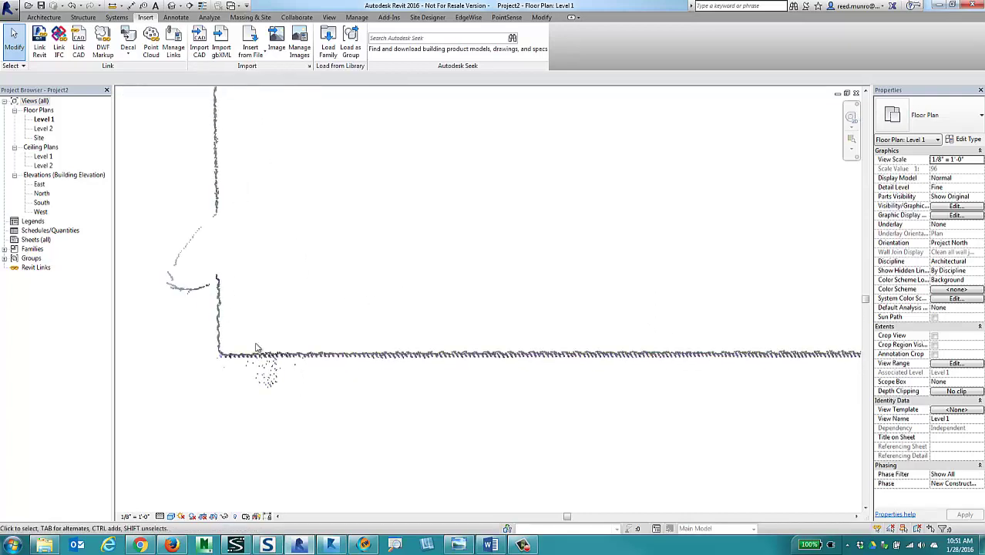
{"action": "scroll", "coordinate": [258, 347], "scroll_direction": "up", "scroll_amount": 3}
{"action": "middle_click_drag", "start_coordinate": [272, 349], "coordinate": [339, 347]}
{"action": "scroll", "coordinate": [244, 358], "scroll_direction": "up", "scroll_amount": 3}
{"action": "scroll", "coordinate": [295, 366], "scroll_direction": "up", "scroll_amount": 3}
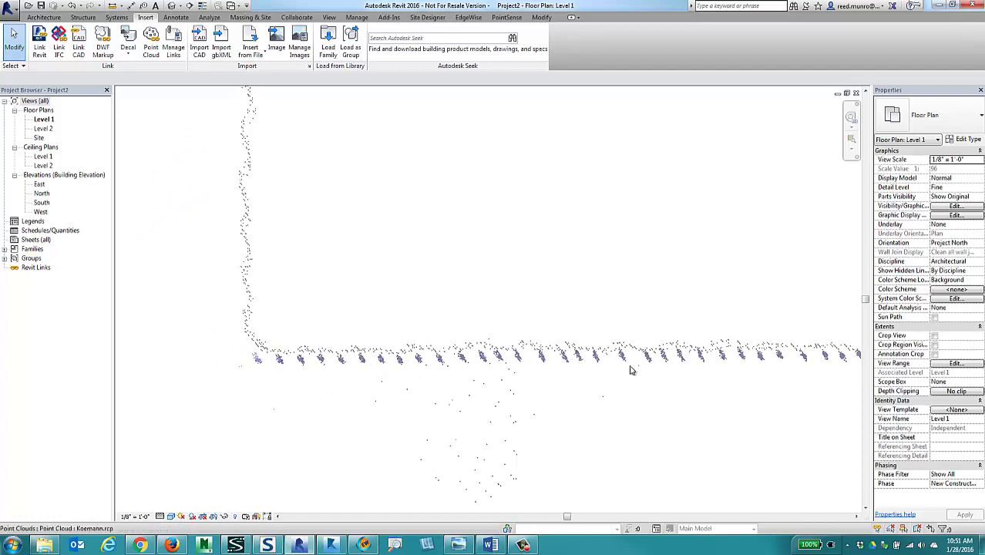
Step: Examine the scatter of scan points along the building's lower wall line, starting from the corner
{"action": "middle_click_drag", "start_coordinate": [698, 387], "coordinate": [578, 397]}
{"action": "middle_click_drag", "start_coordinate": [769, 378], "coordinate": [454, 382]}
{"action": "scroll", "coordinate": [712, 390], "scroll_direction": "down", "scroll_amount": 3}
{"action": "middle_click_drag", "start_coordinate": [712, 391], "coordinate": [532, 386]}
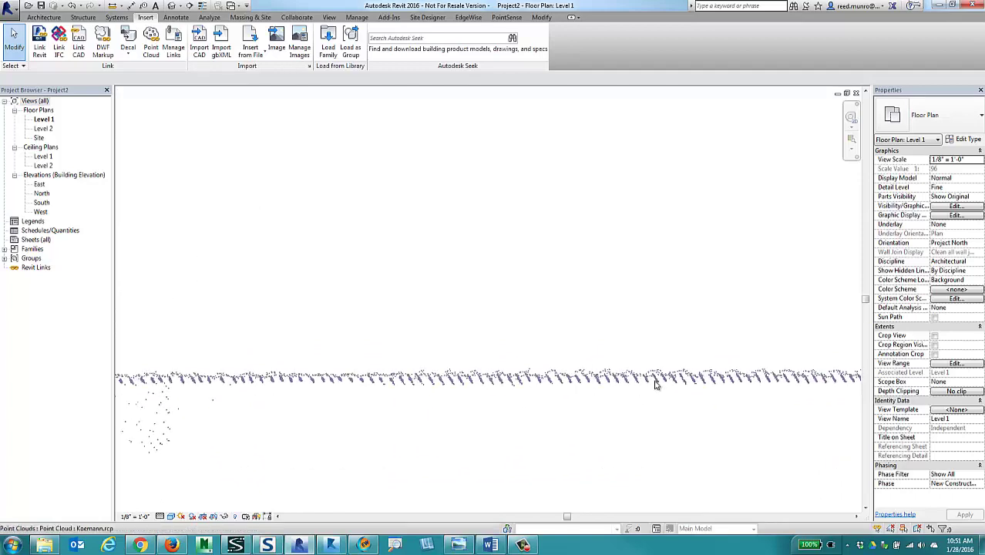
{"action": "scroll", "coordinate": [683, 382], "scroll_direction": "up", "scroll_amount": 3}
{"action": "scroll", "coordinate": [692, 382], "scroll_direction": "down", "scroll_amount": 3}
{"action": "middle_click_drag", "start_coordinate": [272, 380], "coordinate": [417, 381]}
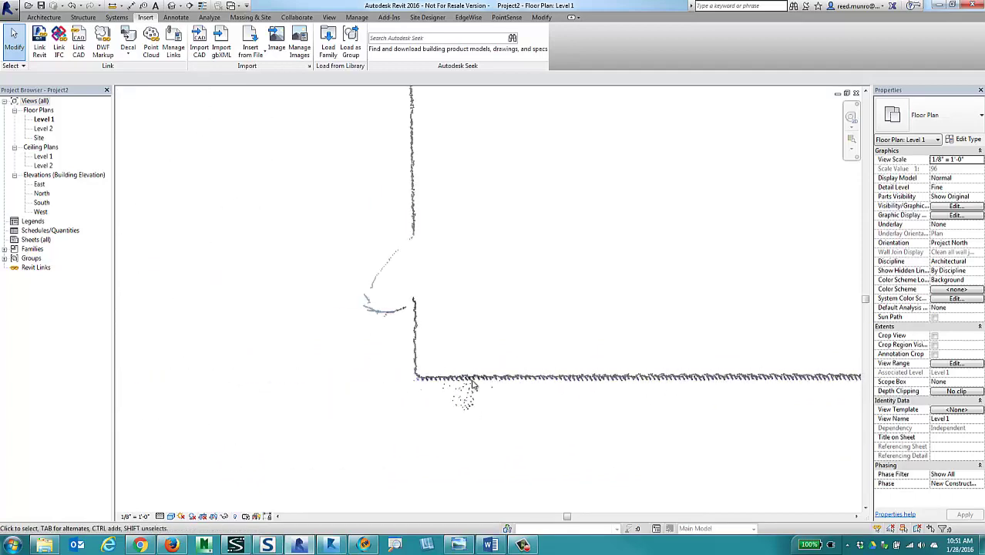
Step: Inspect the rounded point pattern where the lower and left wall lines of the scan meet
{"action": "scroll", "coordinate": [417, 381], "scroll_direction": "up", "scroll_amount": 3}
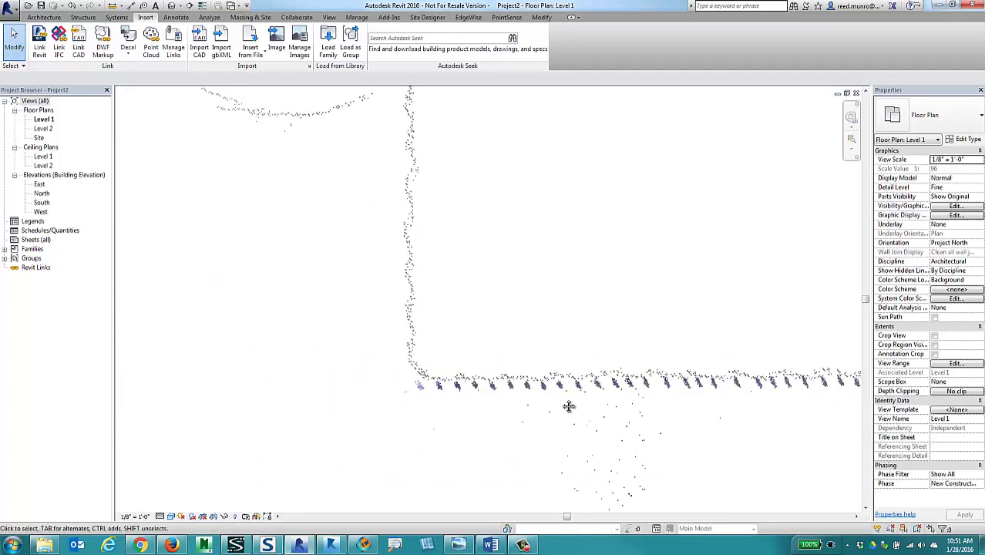
{"action": "middle_click_drag", "start_coordinate": [568, 406], "coordinate": [509, 414]}
{"action": "scroll", "coordinate": [363, 380], "scroll_direction": "up", "scroll_amount": 2}
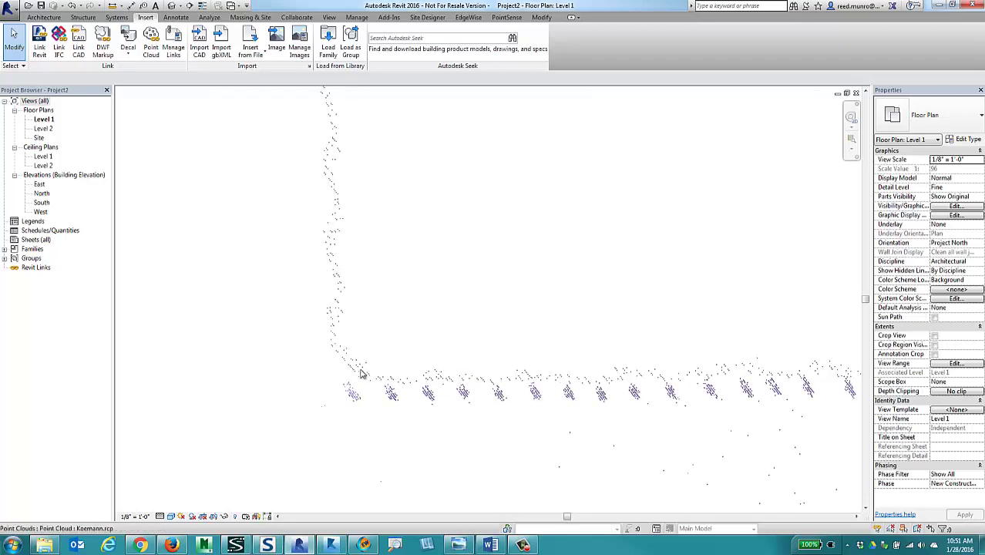
{"action": "scroll", "coordinate": [513, 389], "scroll_direction": "down", "scroll_amount": 2}
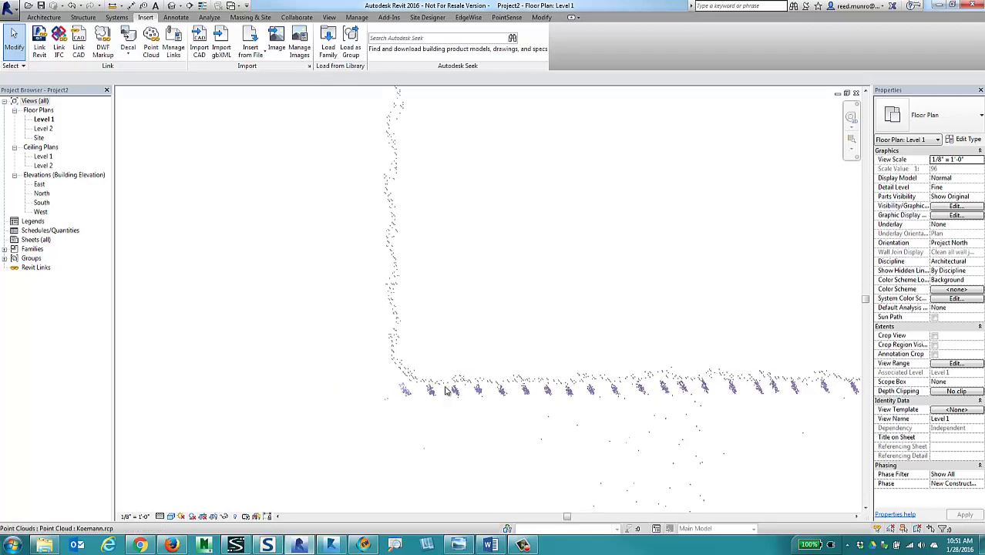
{"action": "scroll", "coordinate": [574, 418], "scroll_direction": "down", "scroll_amount": 1}
{"action": "middle_click_drag", "start_coordinate": [567, 412], "coordinate": [501, 402]}
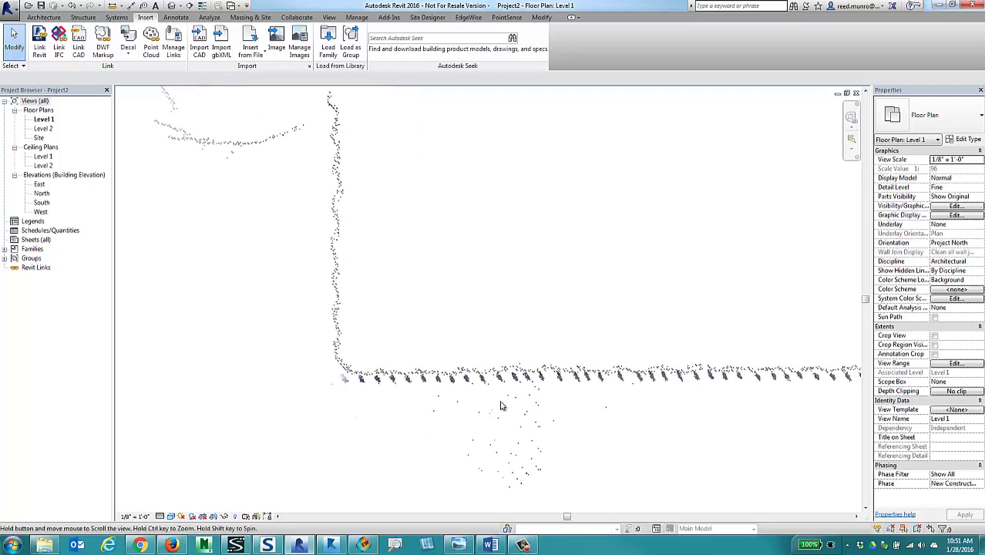
{"action": "scroll", "coordinate": [600, 414], "scroll_direction": "down", "scroll_amount": 1}
{"action": "middle_click_drag", "start_coordinate": [650, 418], "coordinate": [581, 405]}
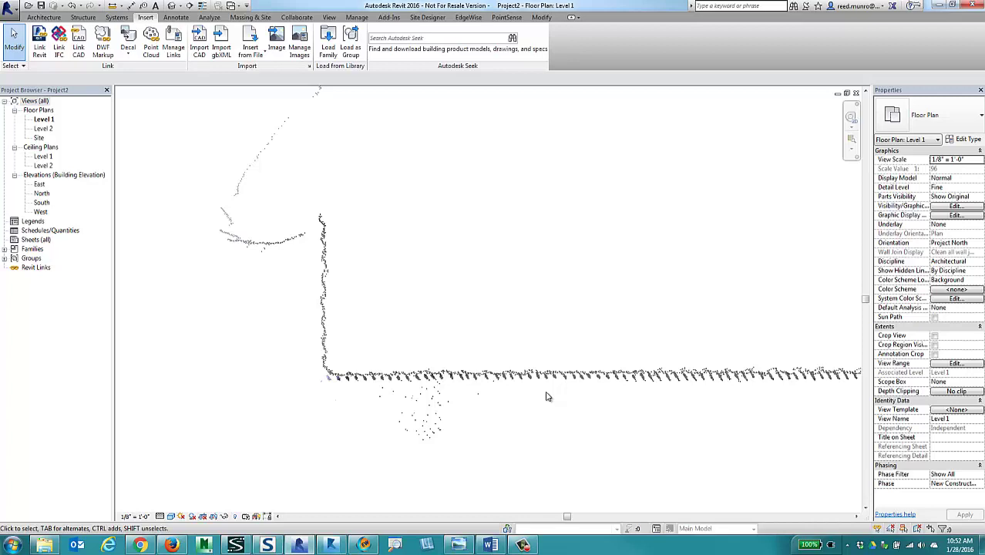
{"action": "middle_click_drag", "start_coordinate": [510, 290], "coordinate": [485, 280]}
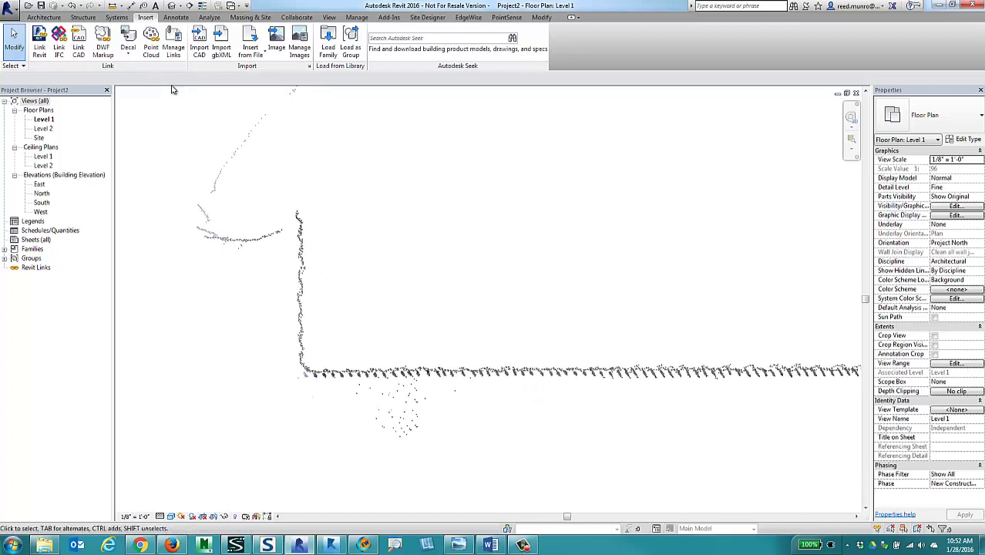
Step: Start the Wall tool for a straight Generic - 8" wall at the scan's lower-left corner
{"action": "left_click", "coordinate": [44, 17]}
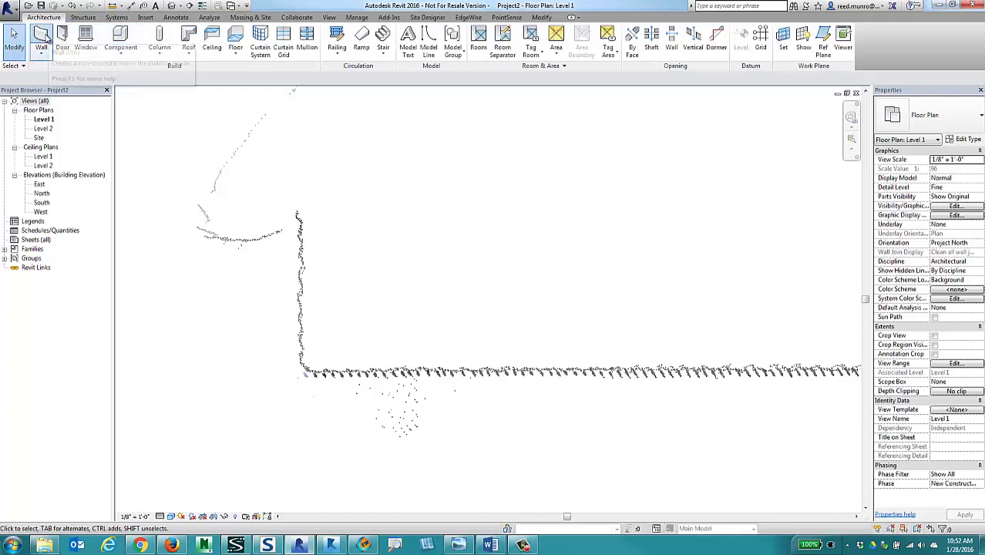
{"action": "left_click", "coordinate": [44, 34]}
{"action": "scroll", "coordinate": [309, 369], "scroll_direction": "up", "scroll_amount": 3}
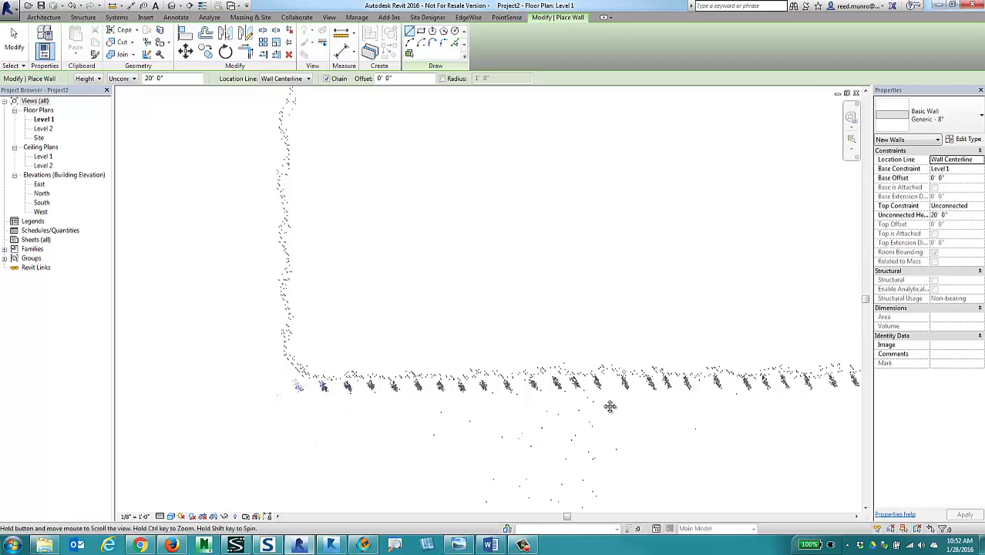
{"action": "middle_click_drag", "start_coordinate": [612, 403], "coordinate": [545, 367]}
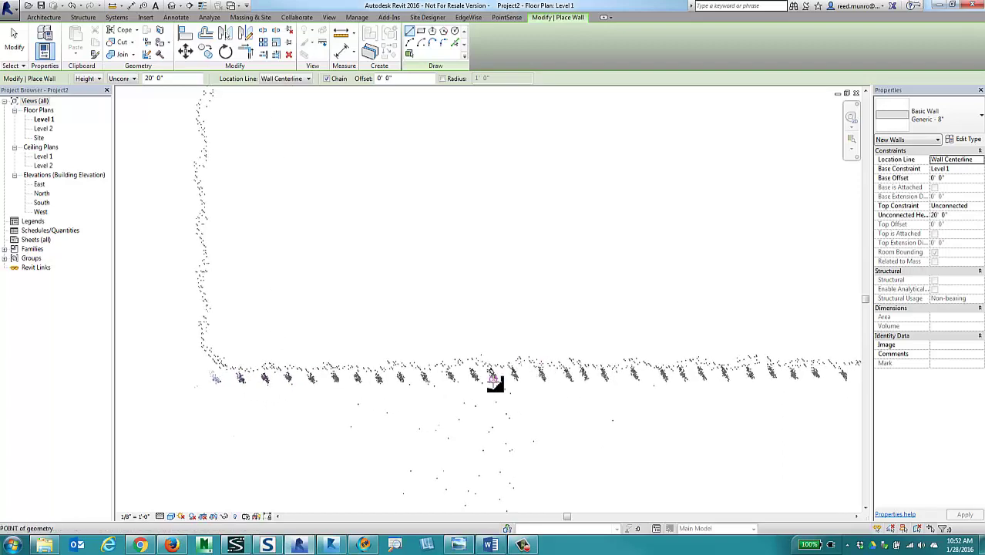
{"action": "scroll", "coordinate": [678, 401], "scroll_direction": "down", "scroll_amount": 2}
{"action": "middle_click_drag", "start_coordinate": [685, 403], "coordinate": [653, 396]}
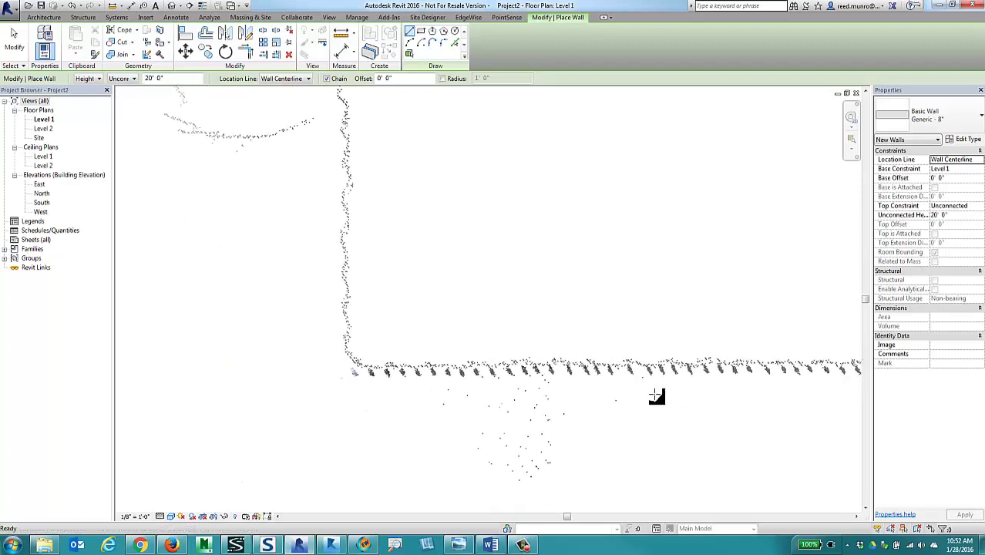
{"action": "left_click", "coordinate": [367, 369]}
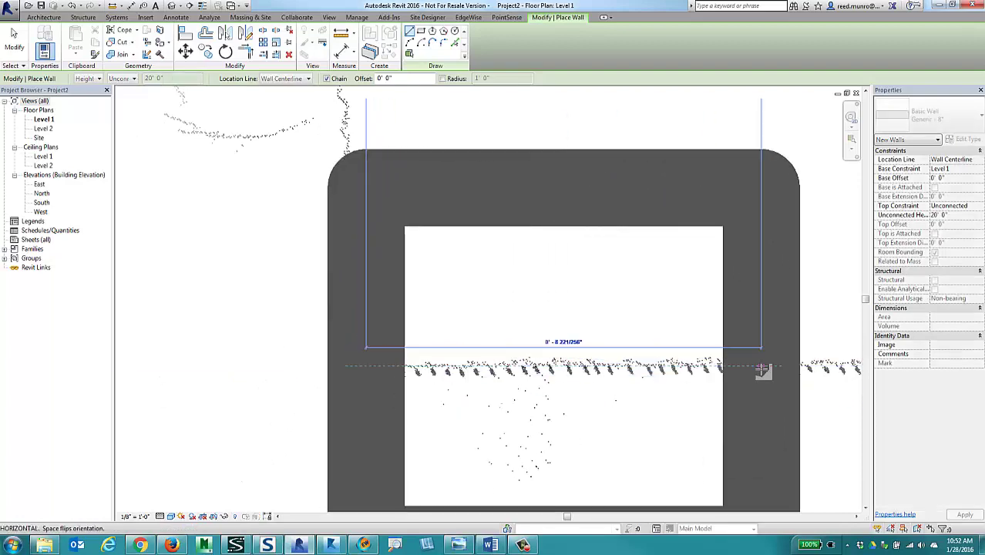
{"action": "scroll", "coordinate": [775, 370], "scroll_direction": "down", "scroll_amount": 2}
{"action": "scroll", "coordinate": [784, 371], "scroll_direction": "down", "scroll_amount": 2}
{"action": "middle_click_drag", "start_coordinate": [786, 373], "coordinate": [377, 374]}
{"action": "middle_click_drag", "start_coordinate": [767, 379], "coordinate": [417, 376]}
{"action": "scroll", "coordinate": [439, 366], "scroll_direction": "down", "scroll_amount": 5}
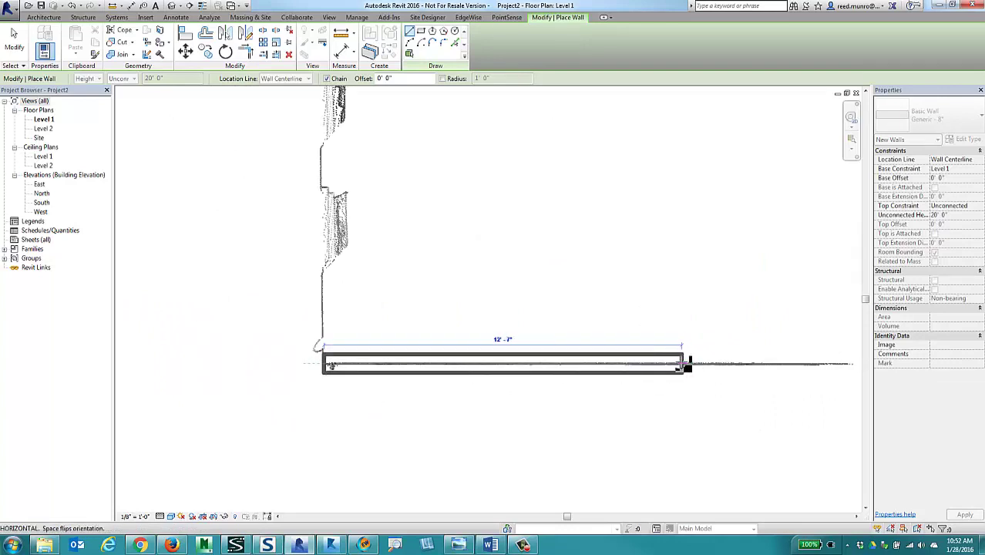
{"action": "key", "text": "Escape"}
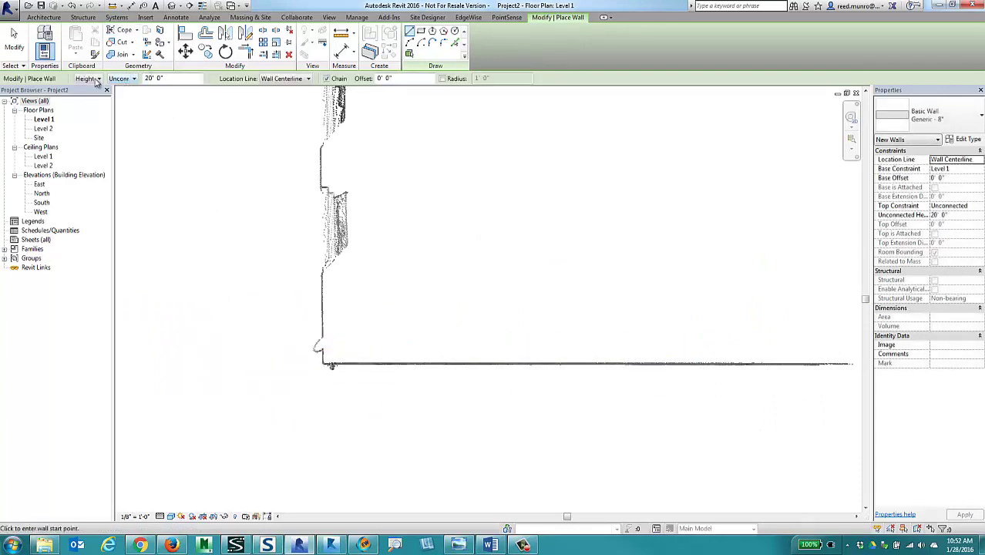
Step: Set the wall location line to Finish Face: Interior and display the view with thin lines
{"action": "left_click", "coordinate": [277, 79]}
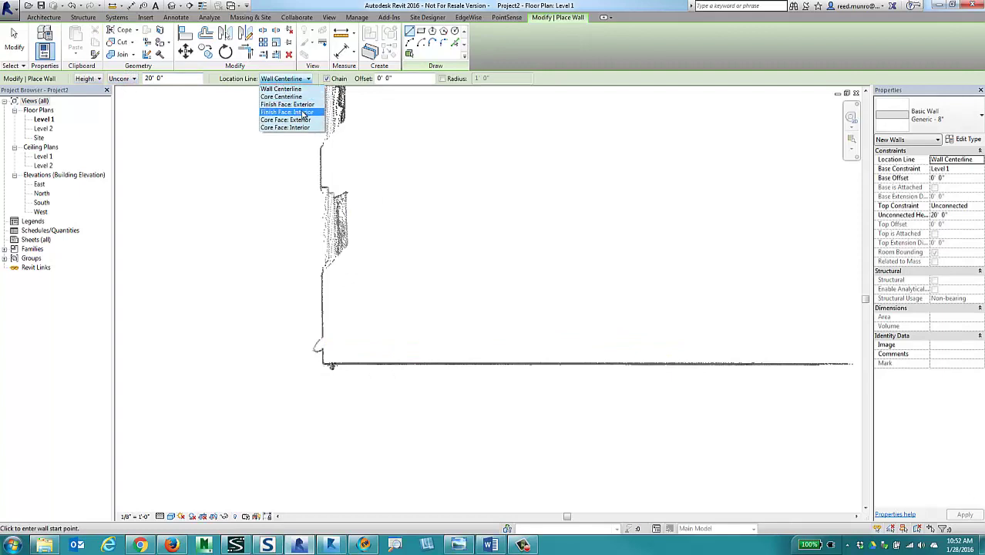
{"action": "left_click", "coordinate": [287, 112]}
{"action": "left_click", "coordinate": [330, 362]}
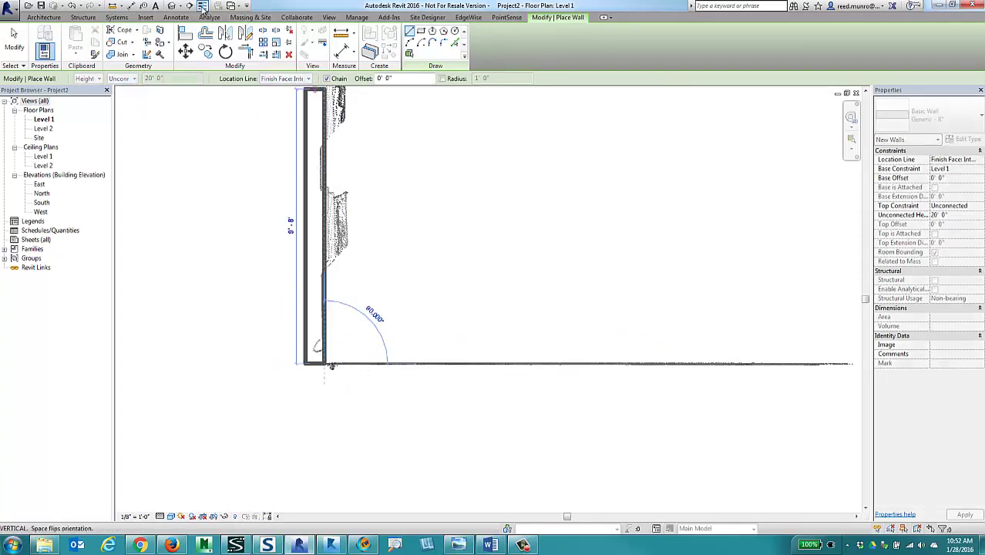
{"action": "key", "text": "Escape"}
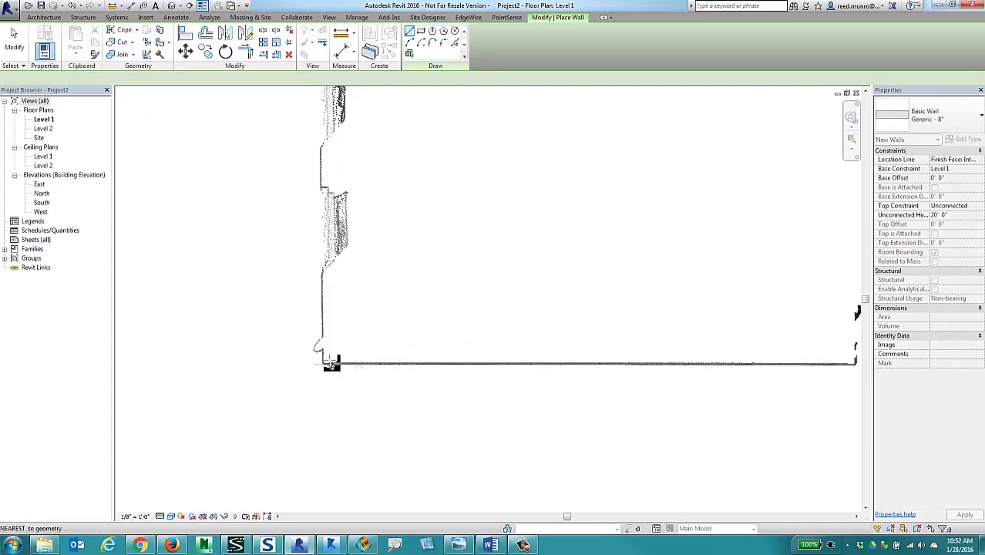
Step: Draw a horizontal wall along the scan's lower line, from the lower-left corner to the edge of the angled entrance recess
{"action": "left_click", "coordinate": [324, 364]}
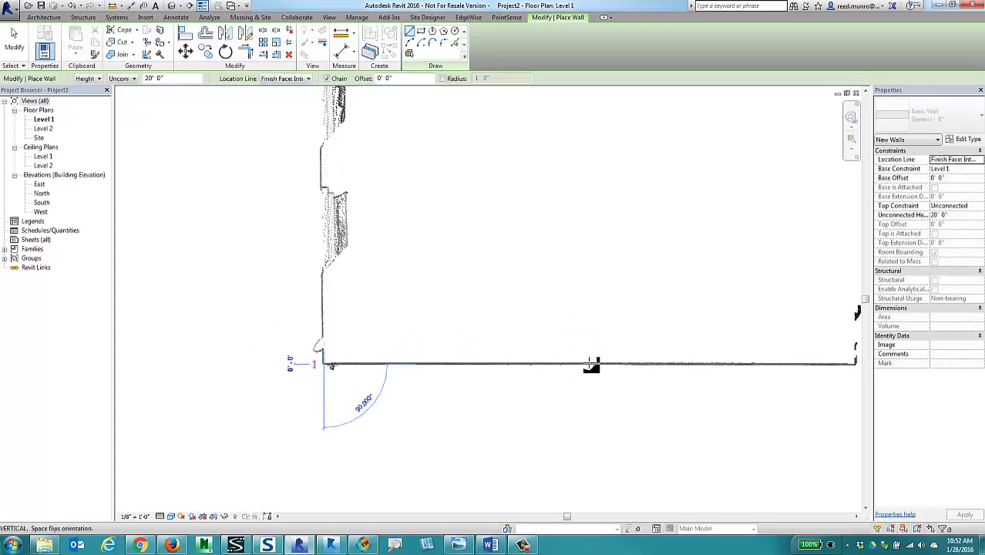
{"action": "middle_click_drag", "start_coordinate": [779, 377], "coordinate": [541, 377]}
{"action": "scroll", "coordinate": [541, 377], "scroll_direction": "up", "scroll_amount": 5}
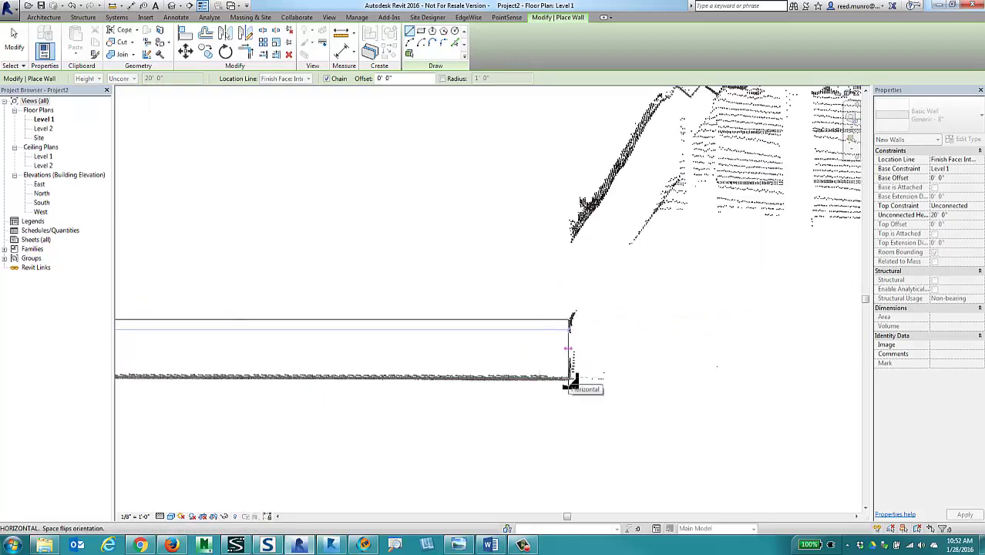
{"action": "left_click", "coordinate": [569, 377]}
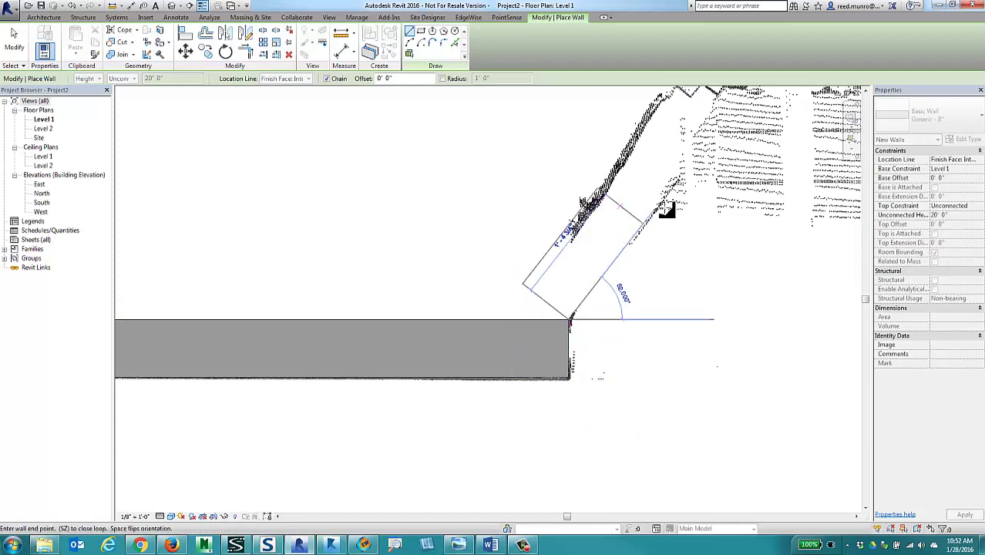
Step: Continue the wall chain around the angled entrance recess, tracing its left side, back and right side
{"action": "middle_click_drag", "start_coordinate": [699, 166], "coordinate": [470, 421]}
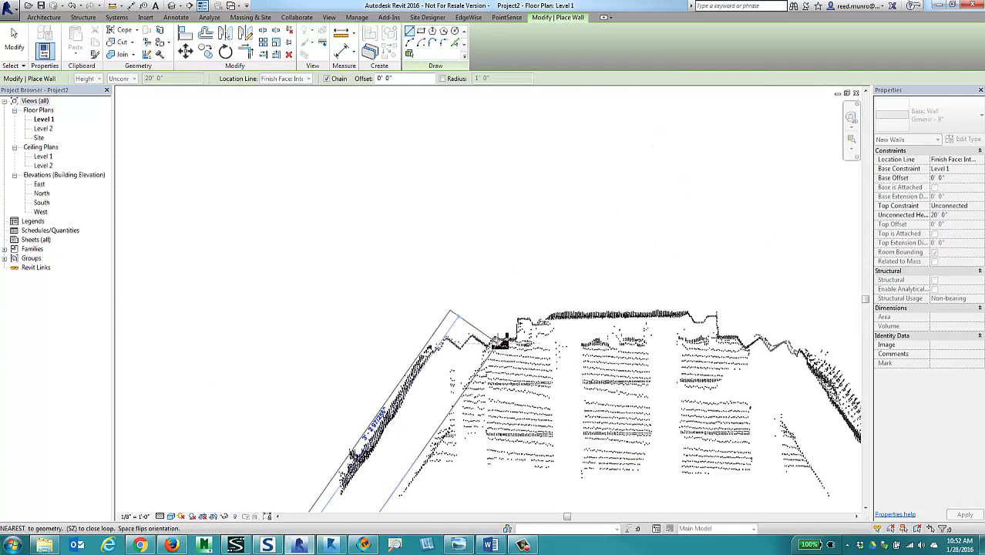
{"action": "left_click", "coordinate": [494, 311]}
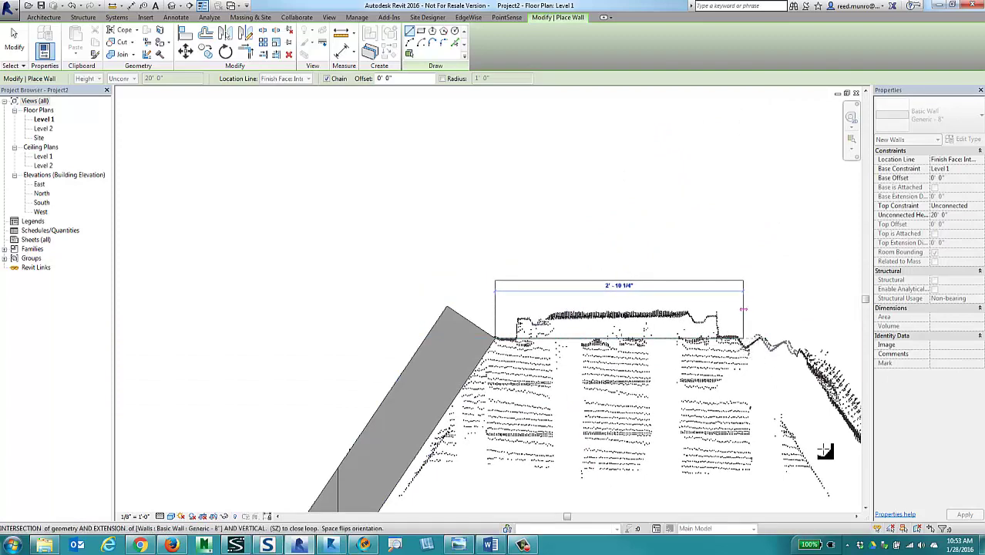
{"action": "left_click", "coordinate": [746, 343]}
{"action": "middle_click_drag", "start_coordinate": [832, 481], "coordinate": [601, 328]}
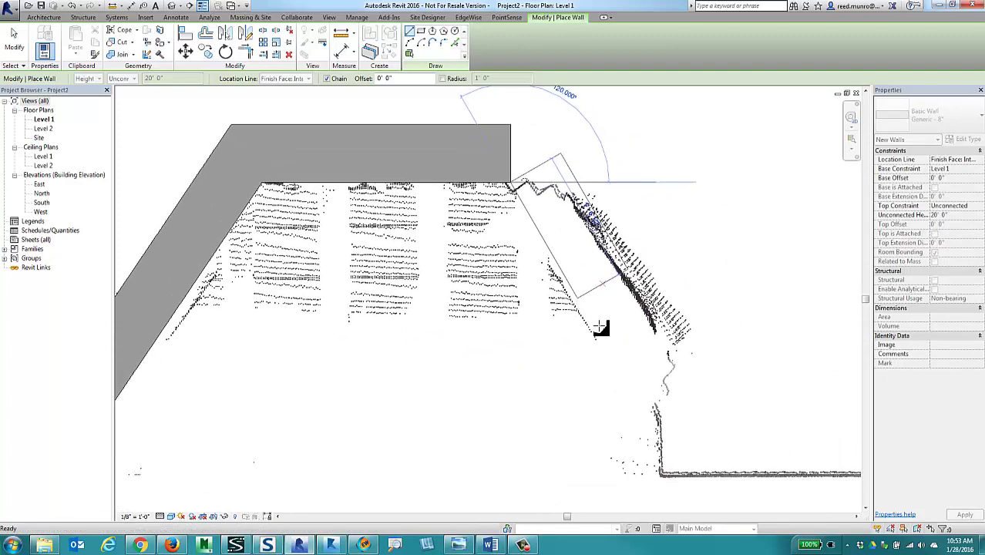
{"action": "left_click", "coordinate": [638, 408]}
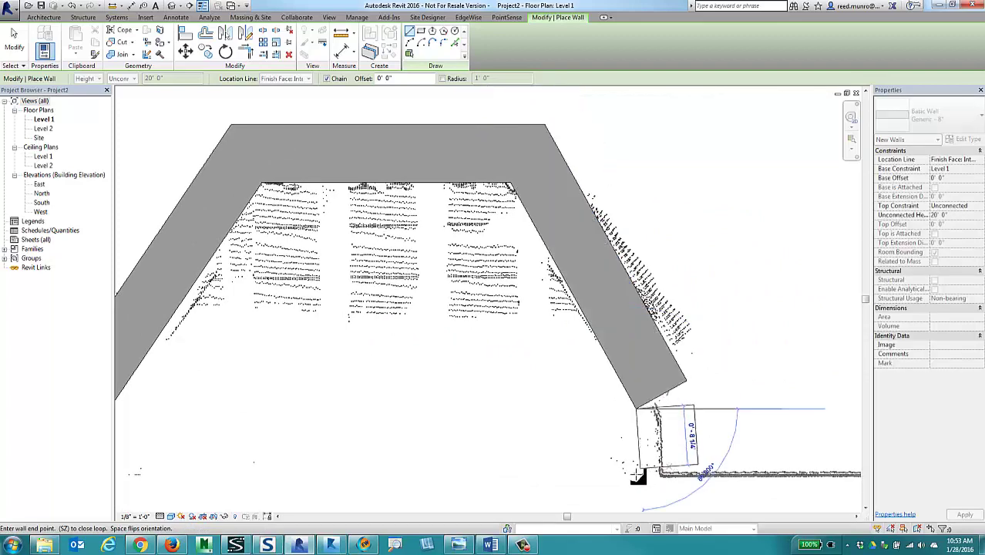
Step: Continue the wall from the recess along the scan's lower line to the building's lower-right corner, and end the chain there
{"action": "left_click", "coordinate": [776, 473]}
{"action": "middle_click_drag", "start_coordinate": [771, 474], "coordinate": [462, 441]}
{"action": "scroll", "coordinate": [478, 435], "scroll_direction": "down", "scroll_amount": 2}
{"action": "scroll", "coordinate": [721, 429], "scroll_direction": "down", "scroll_amount": 2}
{"action": "middle_click_drag", "start_coordinate": [725, 429], "coordinate": [228, 404]}
{"action": "middle_click_drag", "start_coordinate": [637, 411], "coordinate": [204, 396]}
{"action": "middle_click_drag", "start_coordinate": [606, 410], "coordinate": [250, 417]}
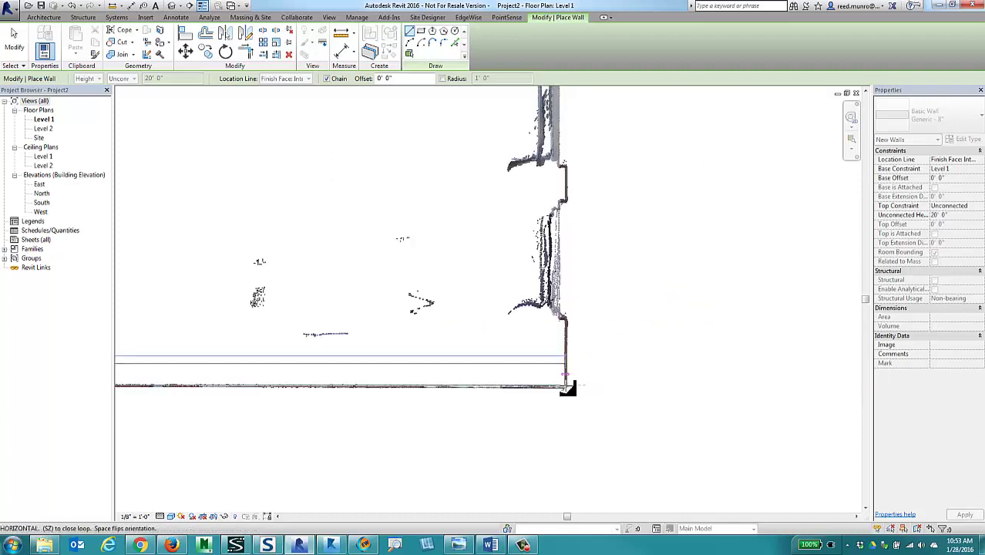
{"action": "scroll", "coordinate": [567, 388], "scroll_direction": "up", "scroll_amount": 4}
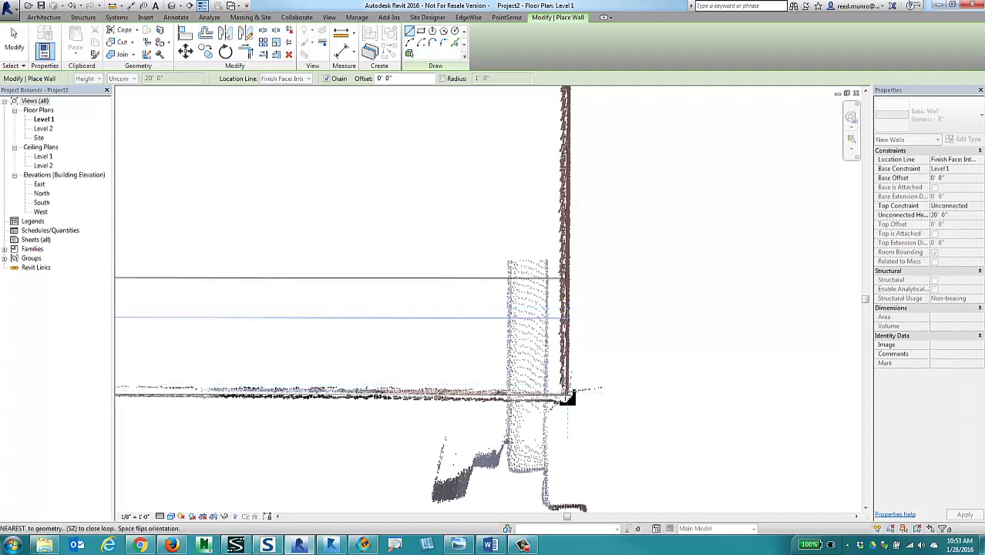
{"action": "left_click", "coordinate": [568, 396]}
{"action": "scroll", "coordinate": [568, 337], "scroll_direction": "down", "scroll_amount": 5}
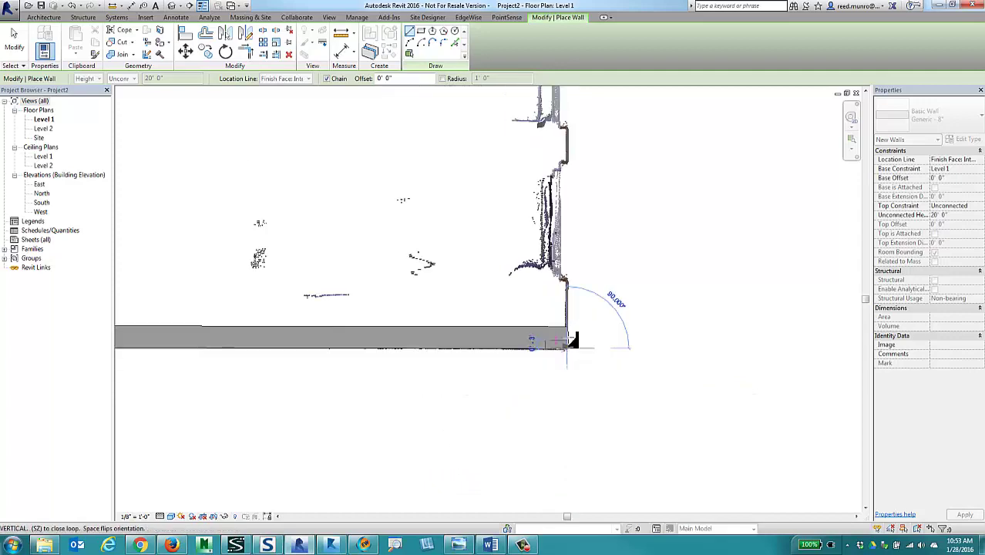
{"action": "scroll", "coordinate": [568, 339], "scroll_direction": "down", "scroll_amount": 2}
{"action": "middle_click_drag", "start_coordinate": [544, 314], "coordinate": [608, 307]}
{"action": "key", "text": "Escape"}
Step: Examine how the traced walls follow the scan along the lower line and around the entrance recess
{"action": "middle_click_drag", "start_coordinate": [417, 303], "coordinate": [731, 300]}
{"action": "scroll", "coordinate": [332, 310], "scroll_direction": "down", "scroll_amount": 2}
{"action": "middle_click_drag", "start_coordinate": [318, 339], "coordinate": [555, 349]}
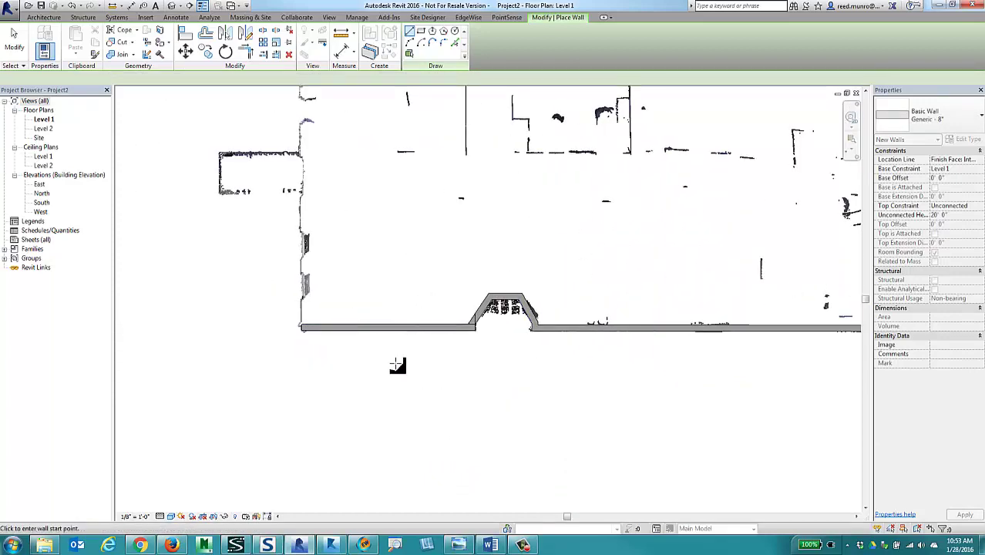
{"action": "scroll", "coordinate": [397, 365], "scroll_direction": "up", "scroll_amount": 2}
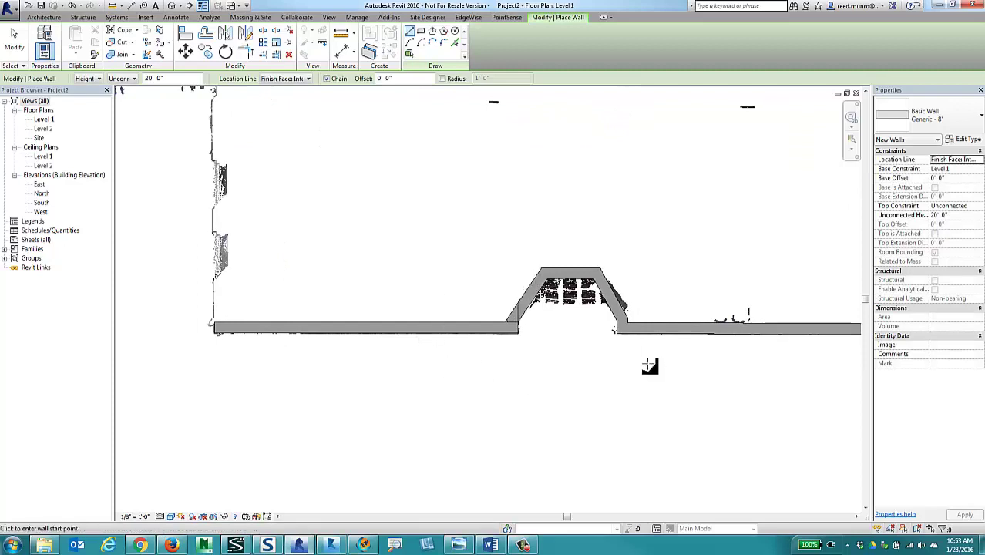
{"action": "middle_click_drag", "start_coordinate": [655, 411], "coordinate": [380, 383]}
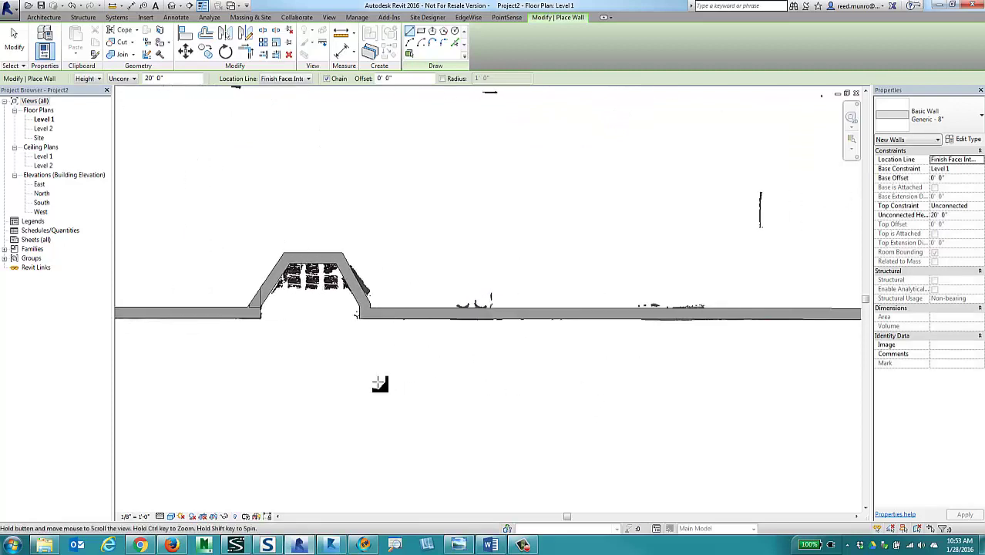
{"action": "middle_click_drag", "start_coordinate": [516, 398], "coordinate": [543, 412]}
{"action": "scroll", "coordinate": [578, 385], "scroll_direction": "down", "scroll_amount": 1}
{"action": "middle_click_drag", "start_coordinate": [477, 396], "coordinate": [538, 416]}
{"action": "middle_click_drag", "start_coordinate": [307, 418], "coordinate": [376, 424]}
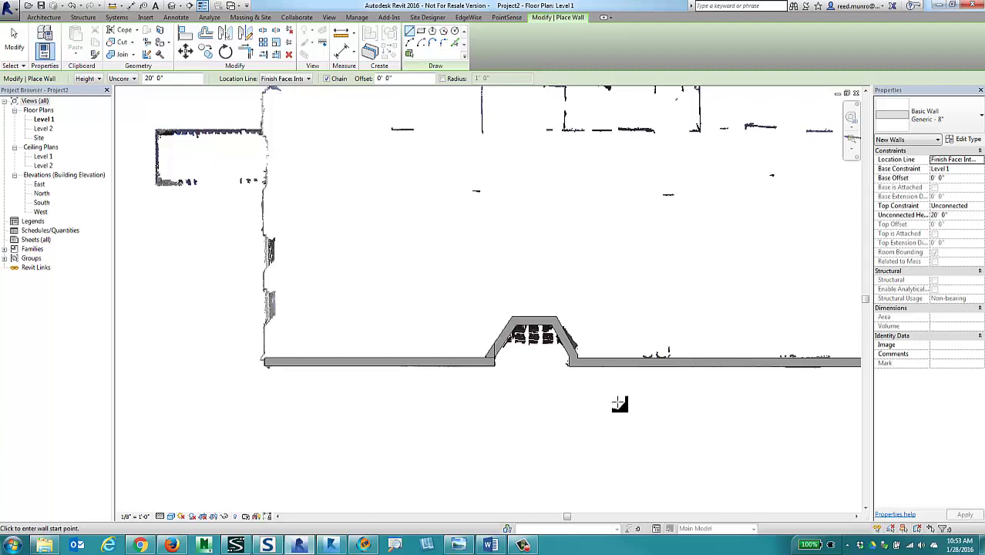
{"action": "scroll", "coordinate": [545, 420], "scroll_direction": "down", "scroll_amount": 3}
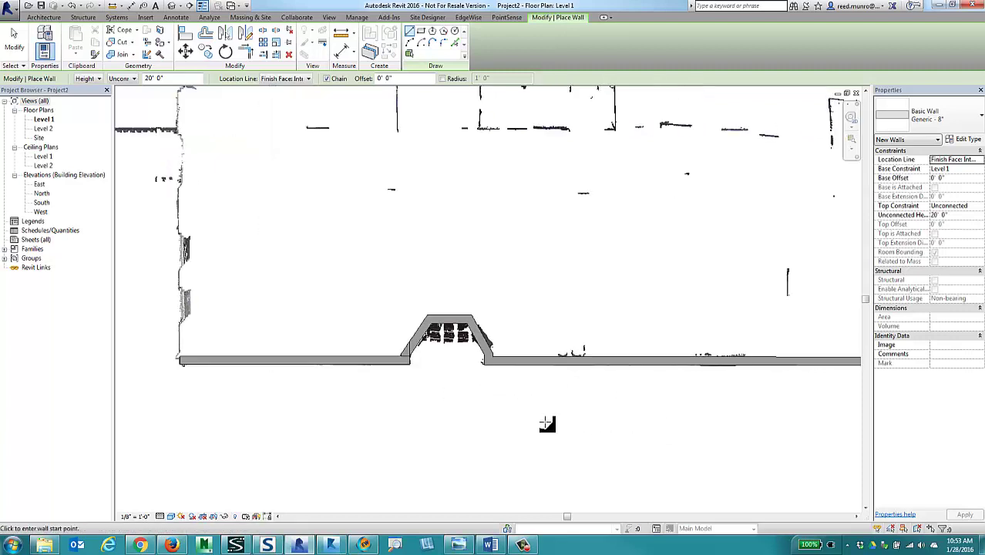
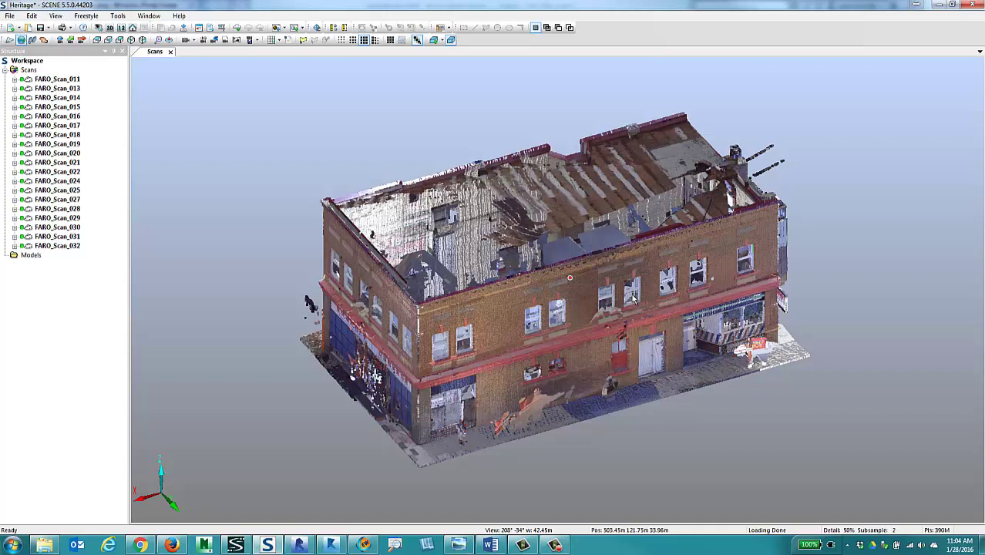
Step: In FARO SCENE, examine the Heritage building scan's street facades and roof points from several raised angles
{"action": "mouse_move", "coordinate": [595, 275]}
{"action": "left_mouse_down"}
{"action": "mouse_move", "coordinate": [609, 288]}
{"action": "mouse_move", "coordinate": [618, 281]}
{"action": "left_mouse_up"}
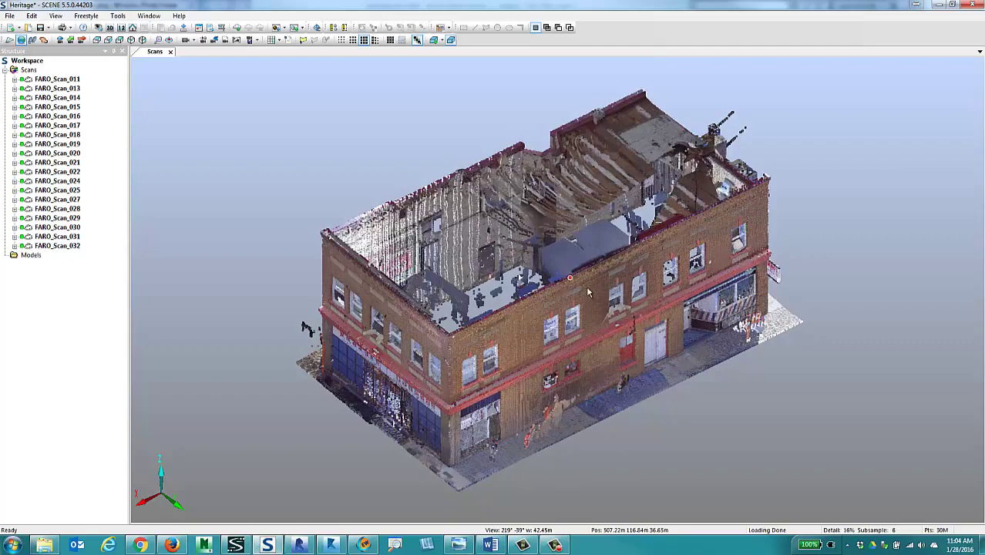
{"action": "left_click_drag", "start_coordinate": [591, 293], "coordinate": [527, 295]}
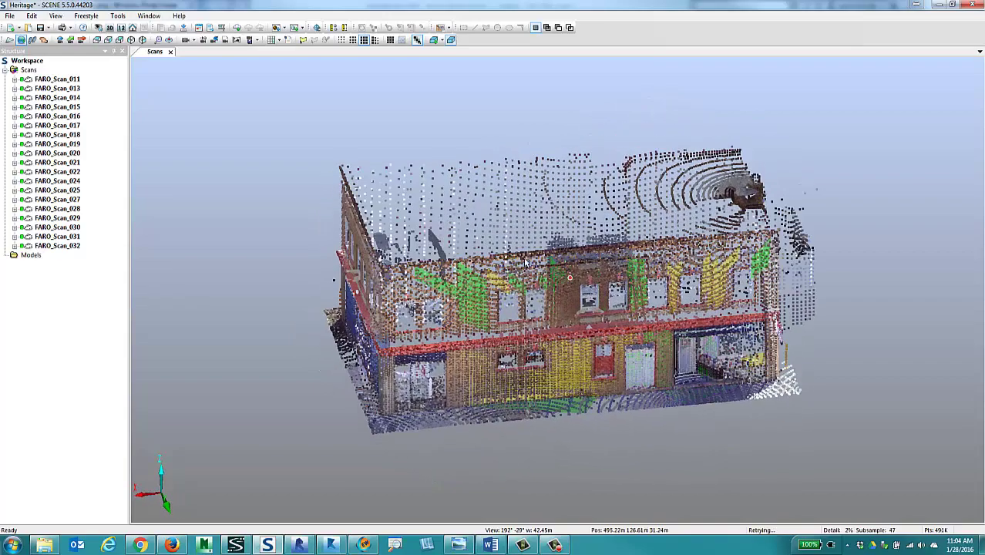
{"action": "left_click_drag", "start_coordinate": [442, 251], "coordinate": [464, 265]}
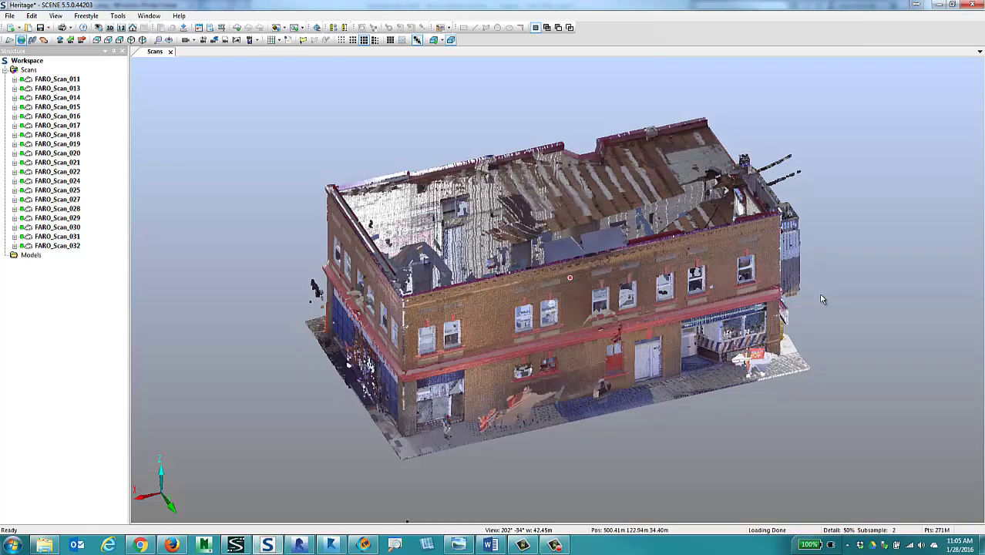
{"action": "left_click_drag", "start_coordinate": [572, 294], "coordinate": [598, 301]}
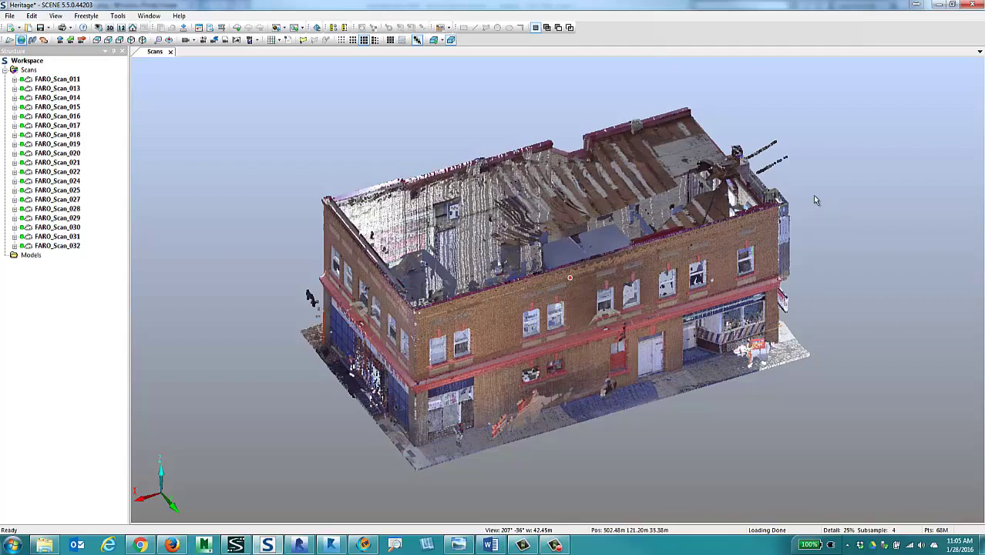
{"action": "left_click_drag", "start_coordinate": [699, 239], "coordinate": [694, 245]}
{"action": "left_click_drag", "start_coordinate": [740, 414], "coordinate": [763, 417]}
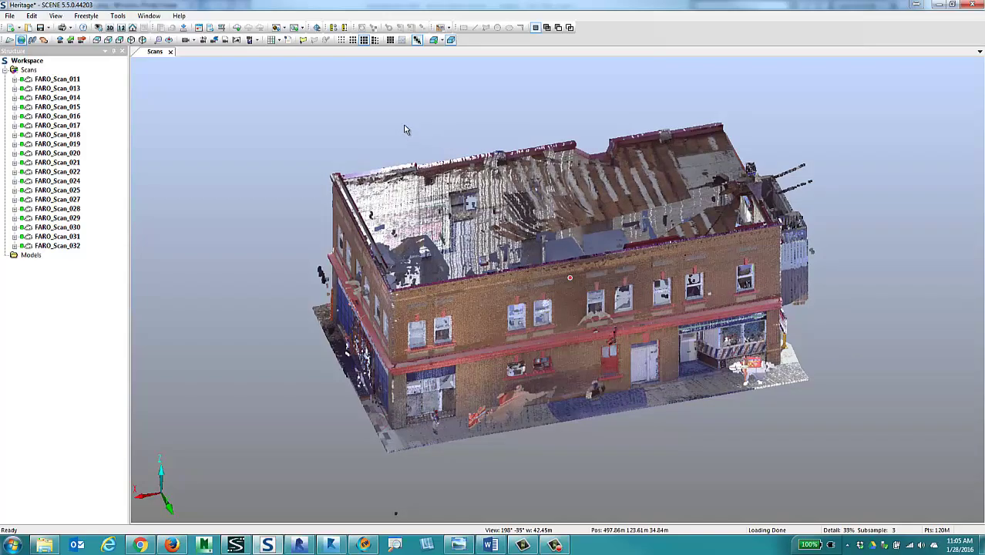
Step: From the top view, outline the roof area inside the building walls with a polygon selection and delete the scan points inside it
{"action": "left_click_drag", "start_coordinate": [337, 124], "coordinate": [598, 364]}
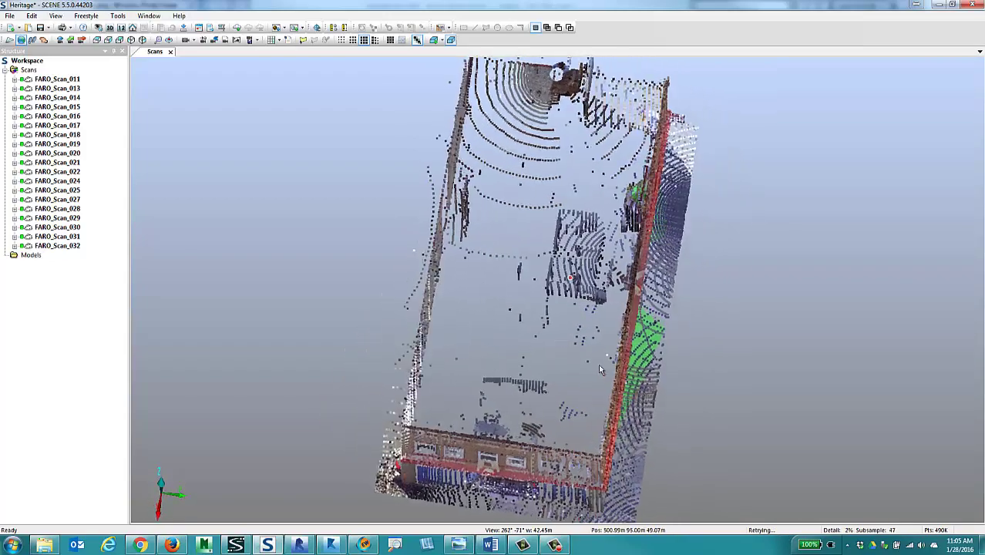
{"action": "left_click_drag", "start_coordinate": [558, 127], "coordinate": [486, 213]}
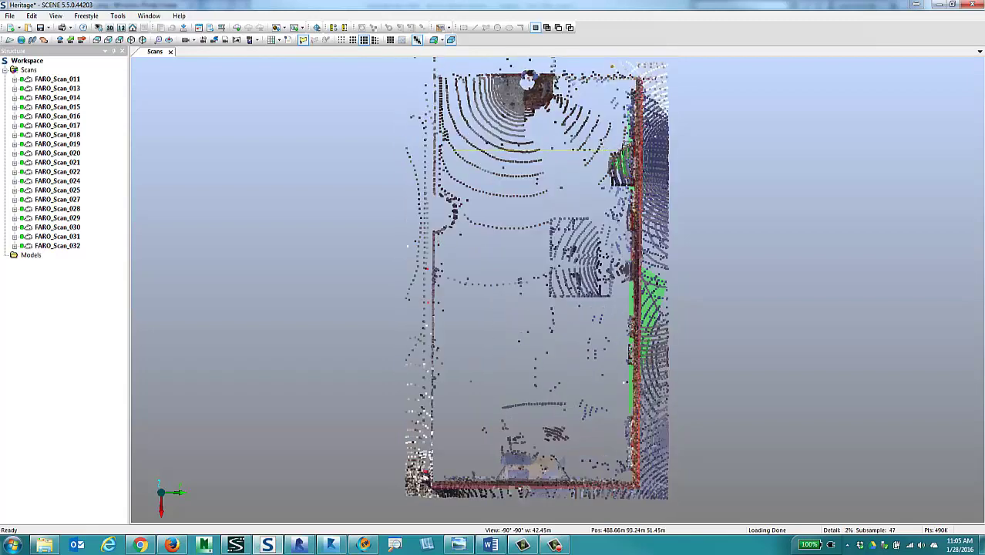
{"action": "left_click", "coordinate": [606, 149]}
{"action": "left_click", "coordinate": [602, 186]}
{"action": "left_click", "coordinate": [625, 192]}
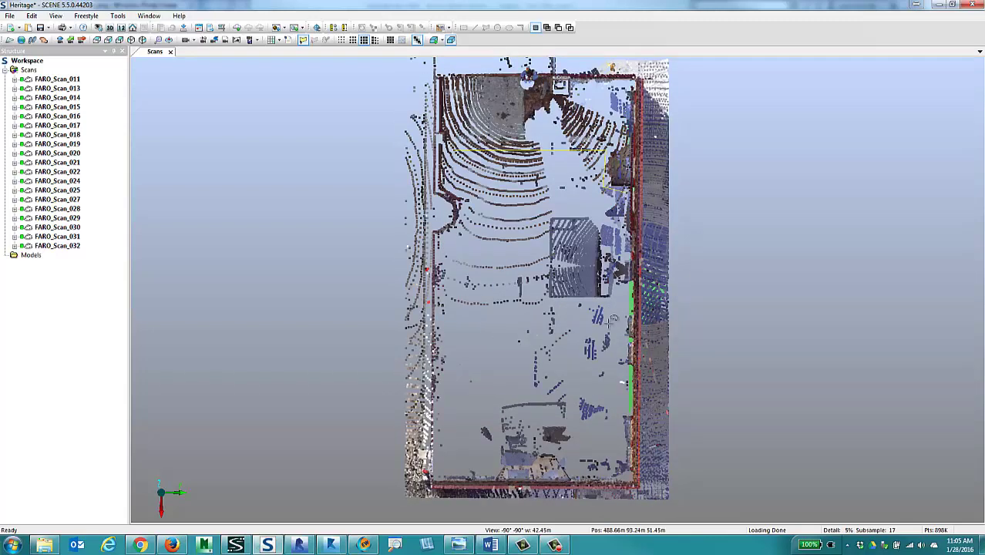
{"action": "left_click", "coordinate": [623, 456]}
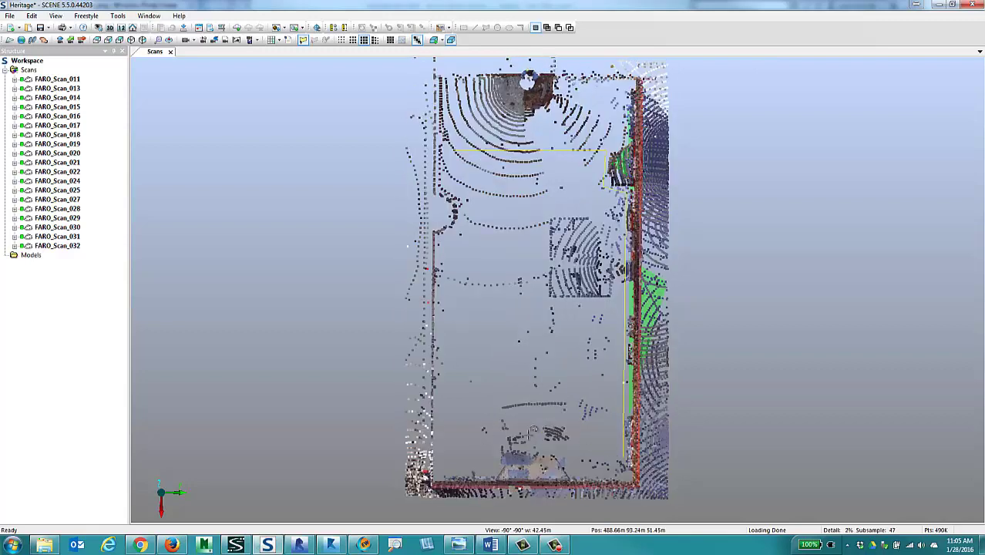
{"action": "left_click", "coordinate": [467, 443]}
{"action": "left_click", "coordinate": [454, 408]}
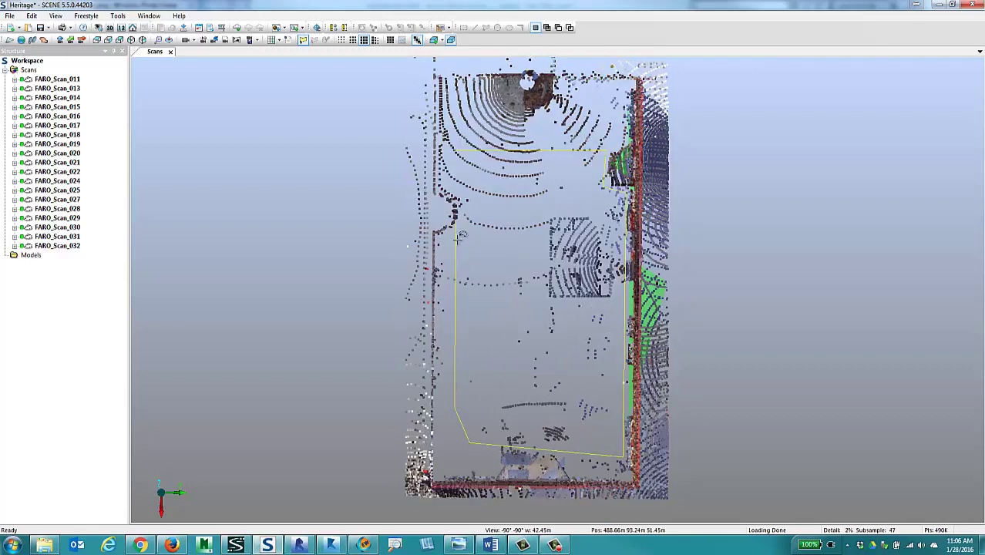
{"action": "left_click", "coordinate": [457, 235]}
{"action": "left_click", "coordinate": [467, 202]}
{"action": "left_click", "coordinate": [449, 149]}
{"action": "right_click", "coordinate": [518, 196]}
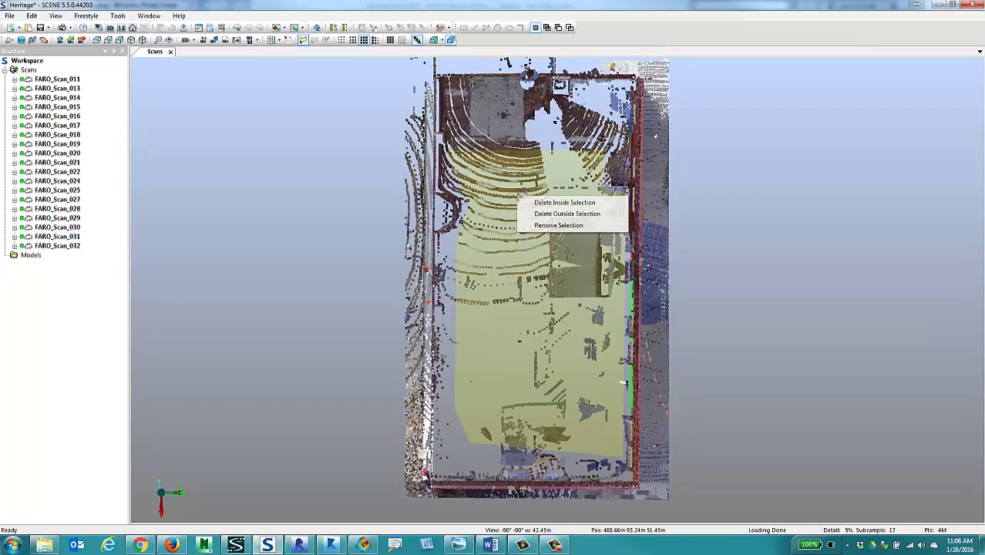
{"action": "left_click", "coordinate": [558, 205]}
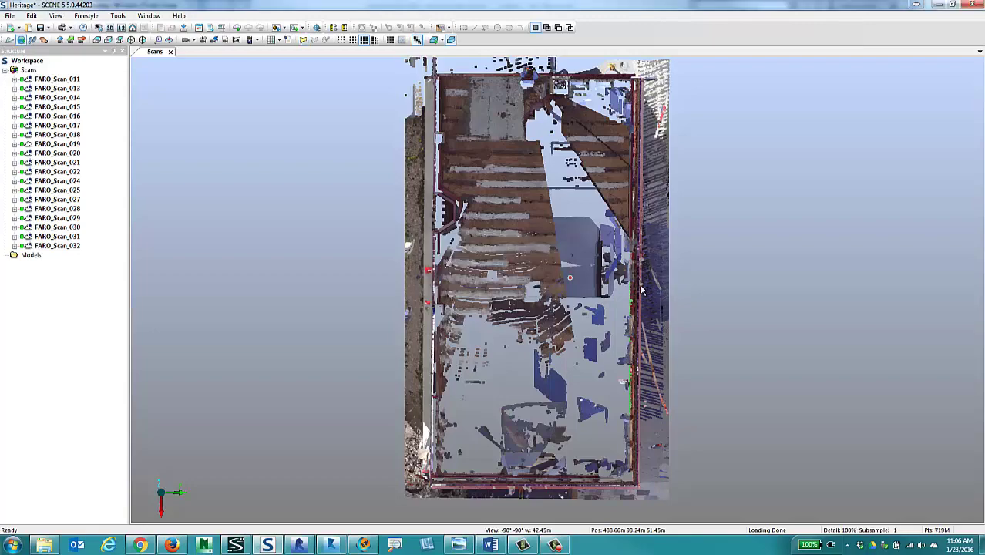
Step: Examine the cleaned building scan in 3D, from its sides and from the top
{"action": "left_click_drag", "start_coordinate": [537, 327], "coordinate": [486, 240]}
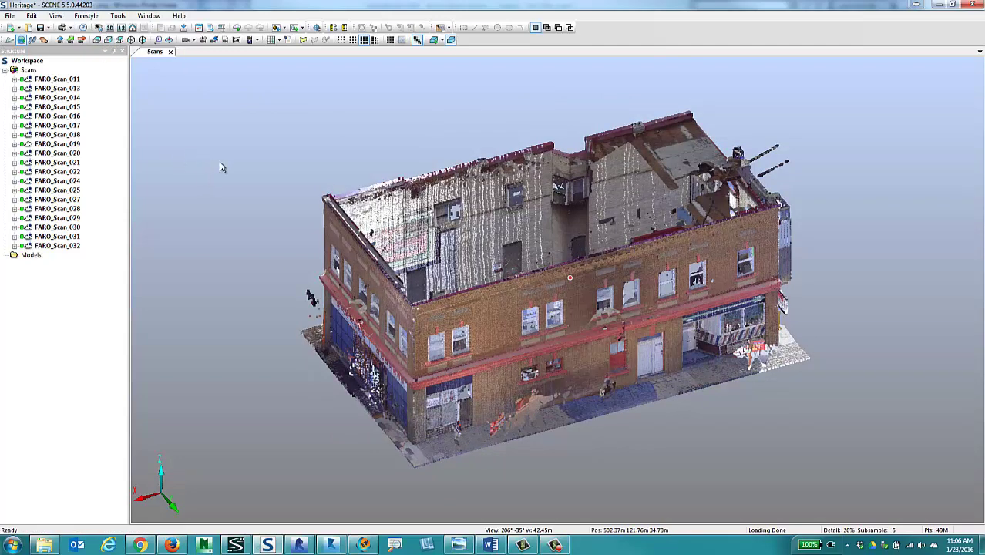
{"action": "left_click", "coordinate": [96, 39]}
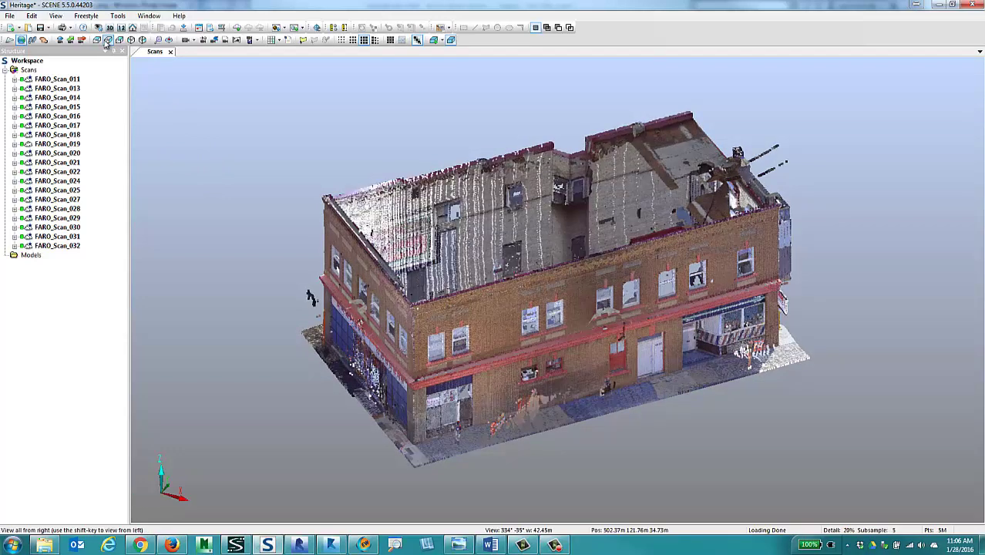
{"action": "left_click", "coordinate": [118, 40]}
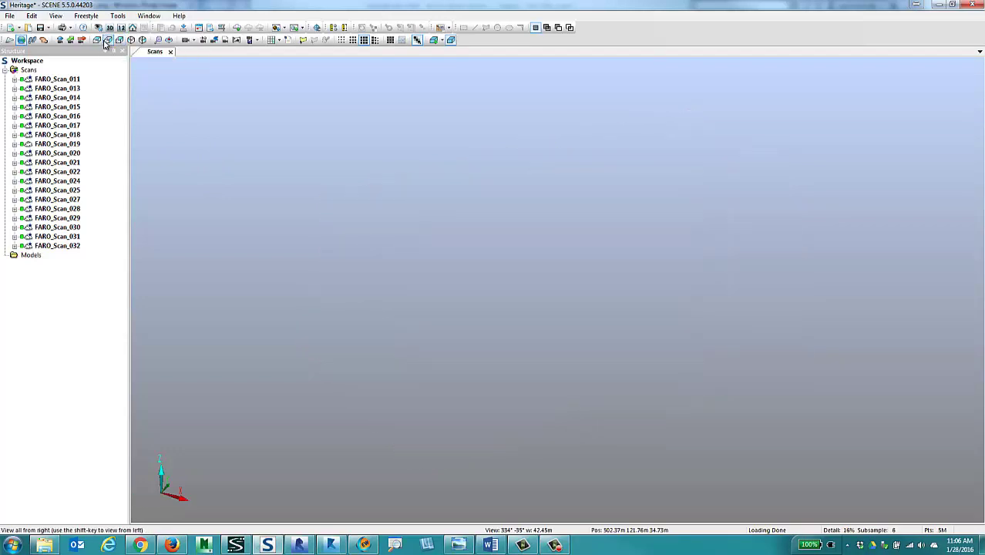
{"action": "left_click", "coordinate": [97, 41]}
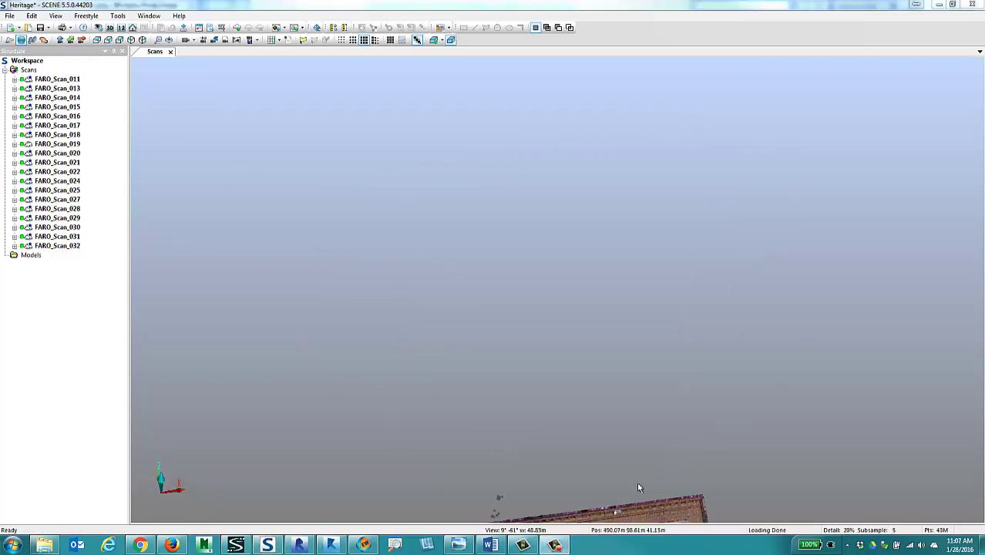
{"action": "left_click_drag", "start_coordinate": [638, 486], "coordinate": [642, 339]}
{"action": "middle_click_drag", "start_coordinate": [596, 454], "coordinate": [606, 239]}
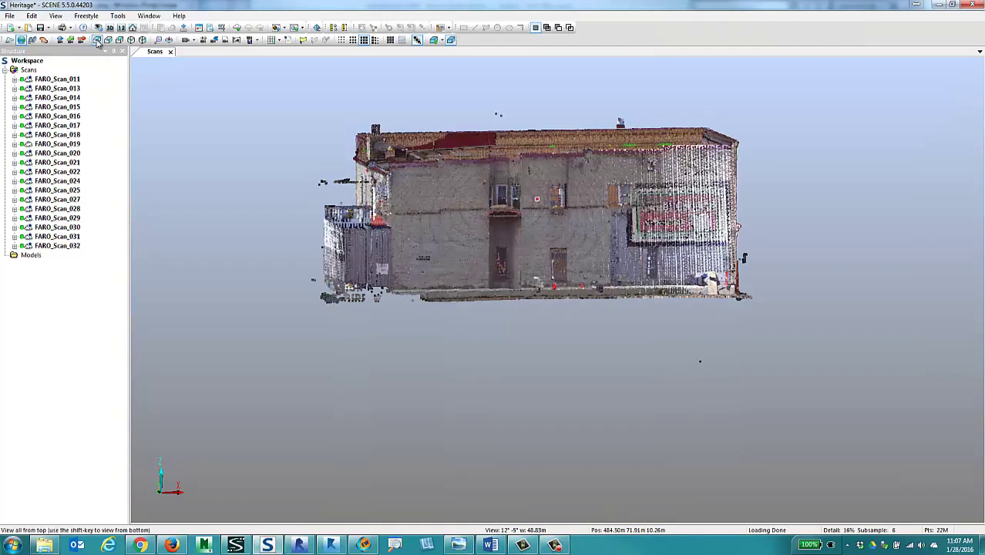
{"action": "left_click", "coordinate": [97, 41]}
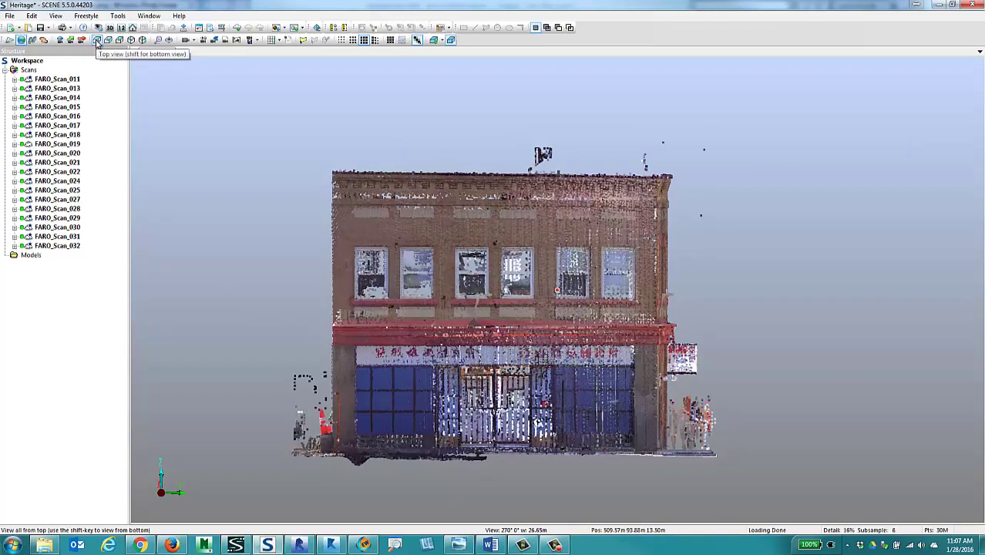
{"action": "left_click", "coordinate": [97, 41]}
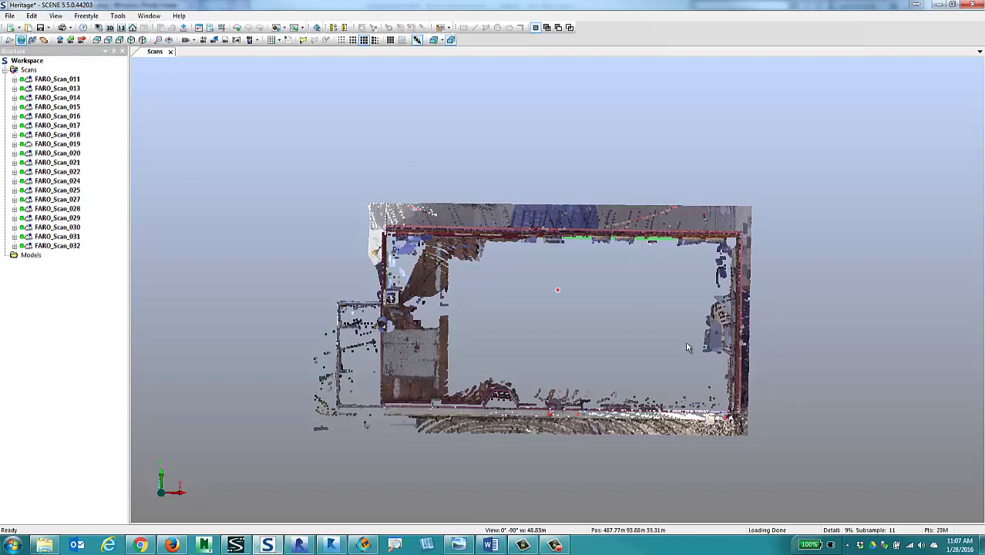
Step: Inspect the street-corner facades and the interior walls exposed through the opened roof from a raised corner angle
{"action": "left_click_drag", "start_coordinate": [637, 338], "coordinate": [327, 330]}
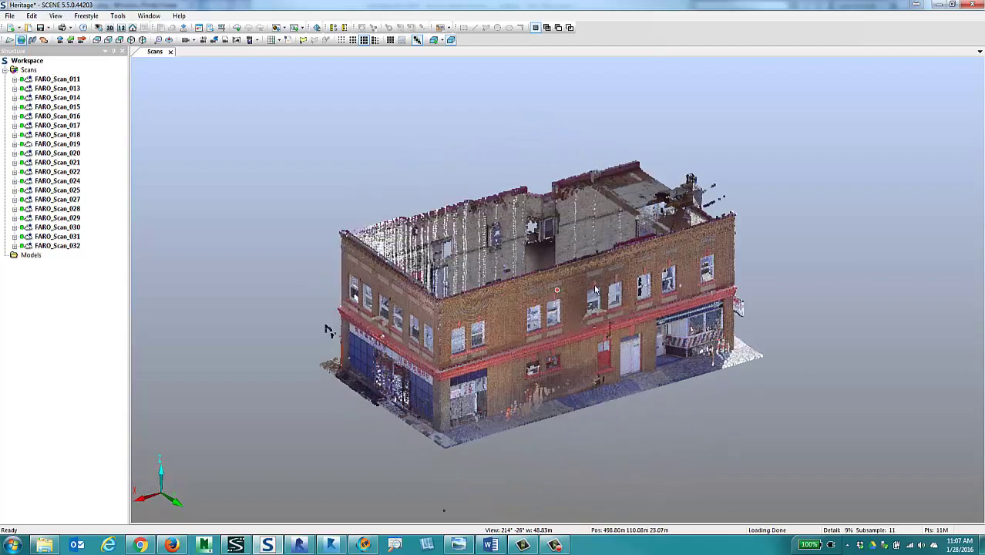
{"action": "left_click_drag", "start_coordinate": [595, 290], "coordinate": [586, 284]}
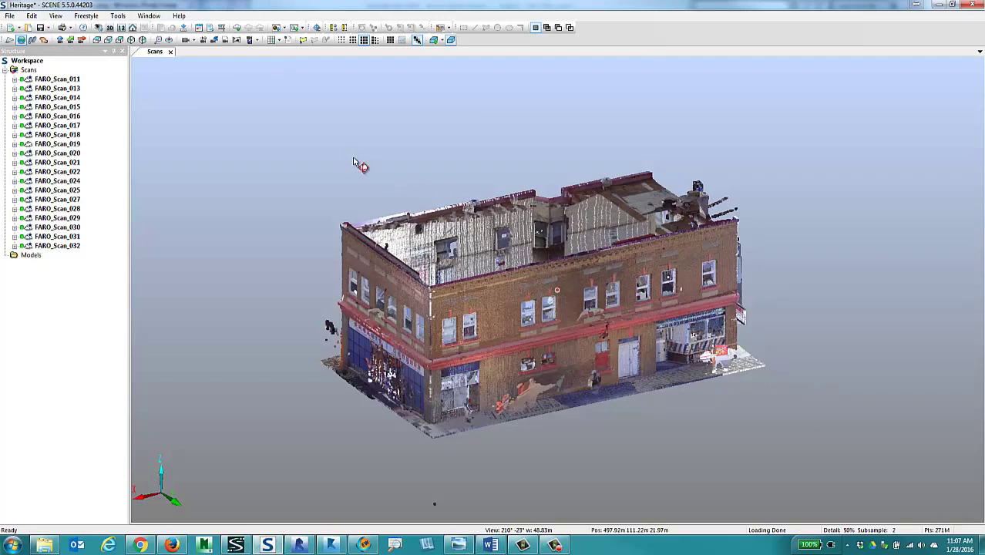
{"action": "left_click_drag", "start_coordinate": [354, 160], "coordinate": [349, 151]}
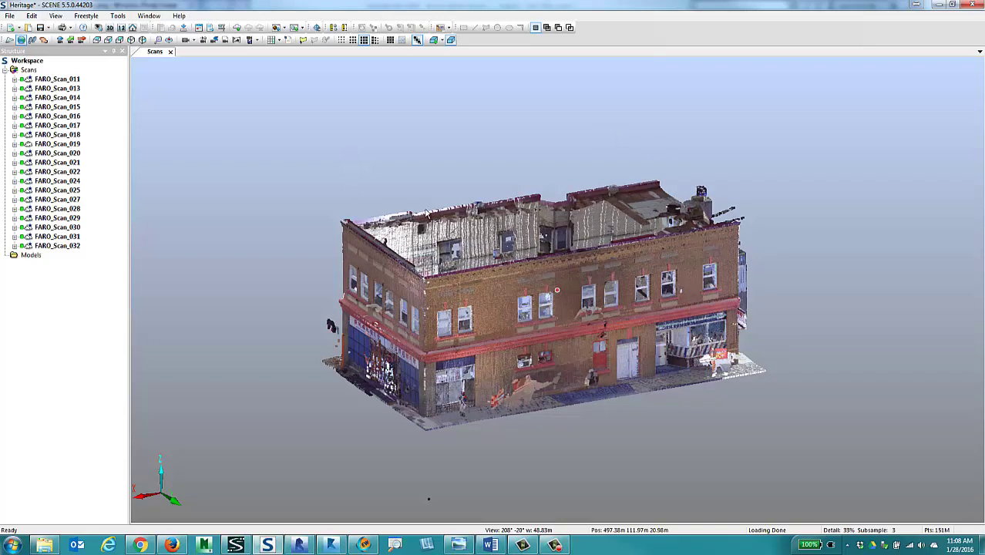
{"action": "left_click", "coordinate": [29, 71]}
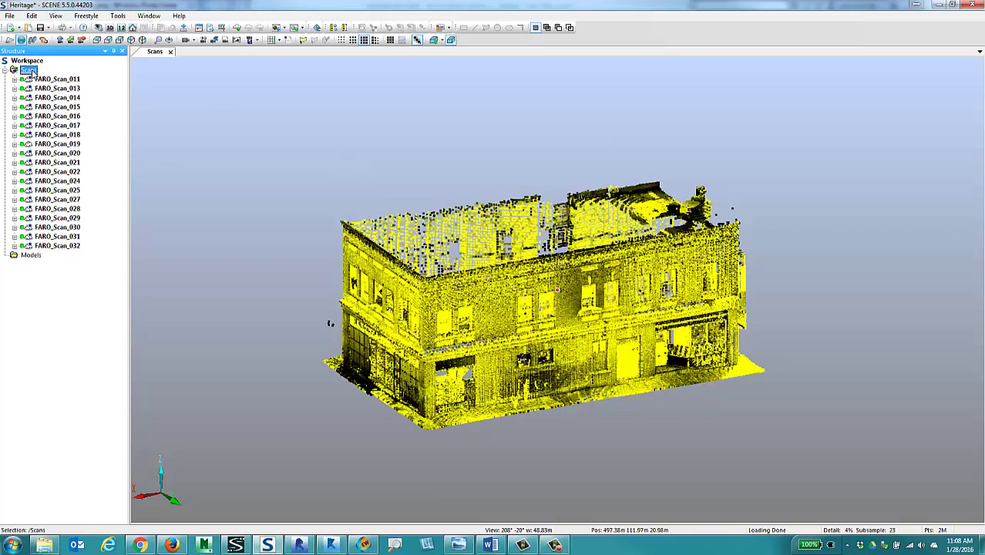
{"action": "right_click", "coordinate": [31, 71]}
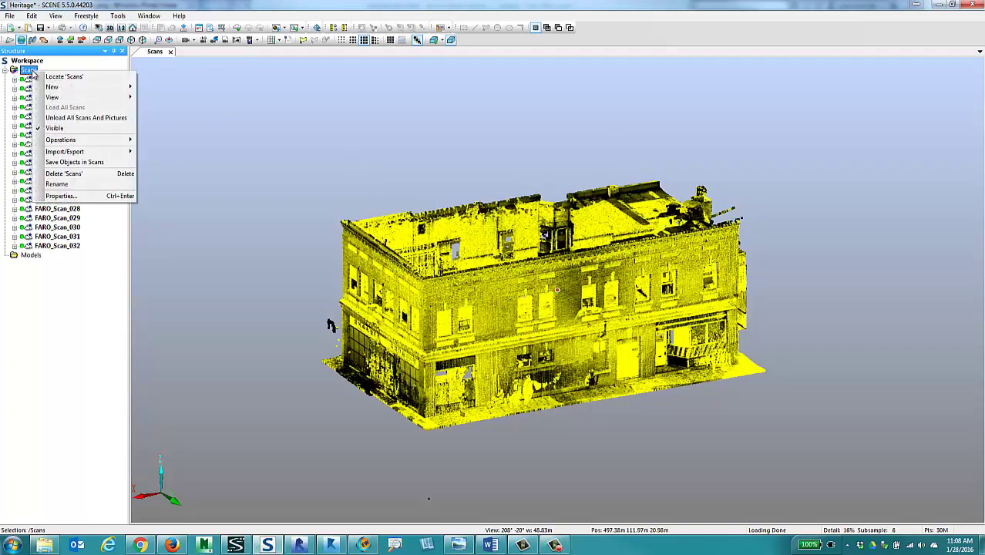
{"action": "mouse_move", "coordinate": [98, 152]}
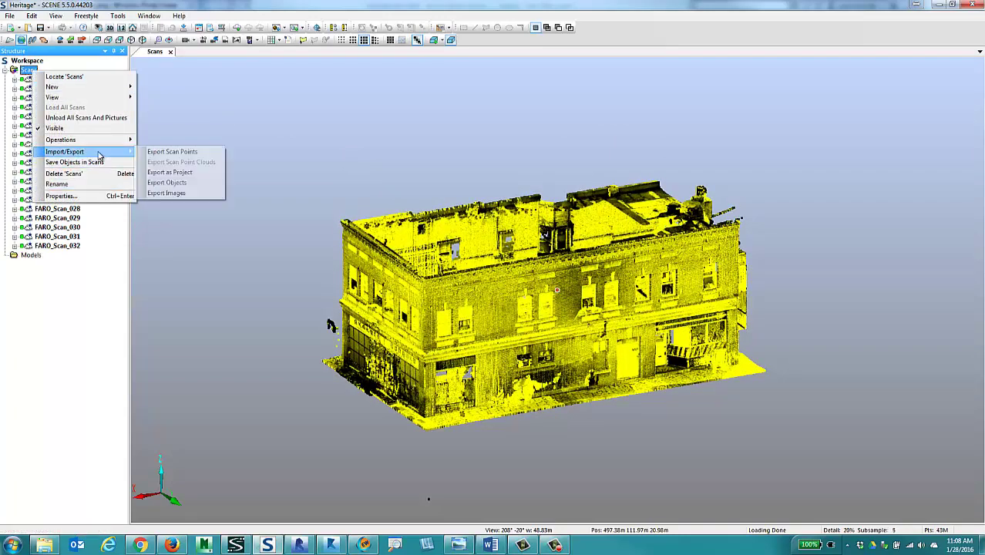
{"action": "left_click", "coordinate": [195, 174]}
{"action": "left_click", "coordinate": [588, 314]}
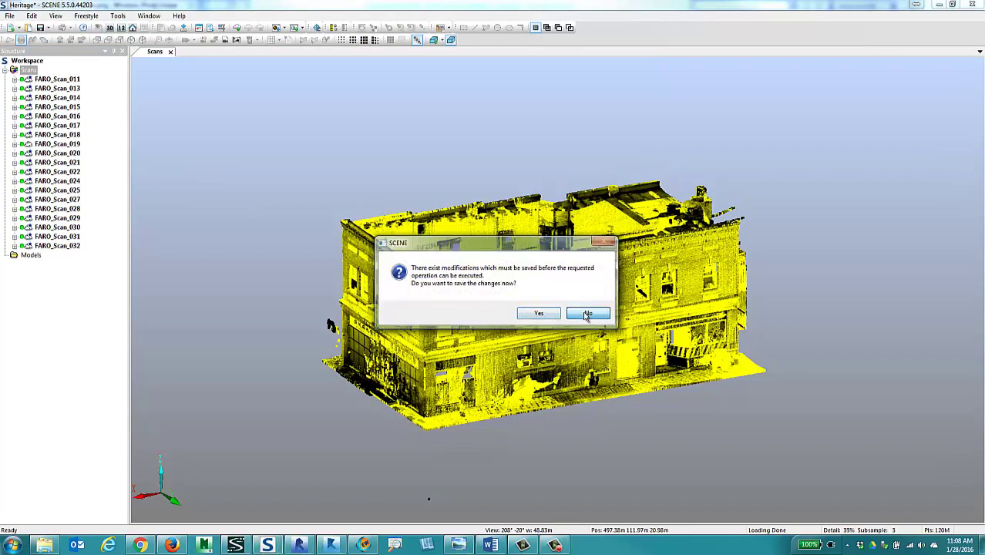
Step: Start exporting the Scans folder as a project, save the pending changes, and choose the ReCap Project format
{"action": "right_click", "coordinate": [19, 69]}
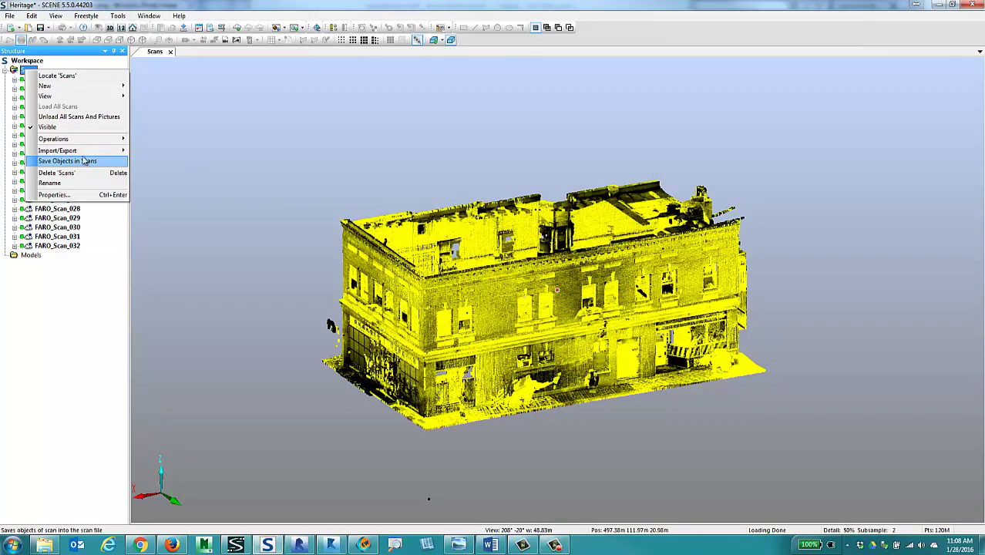
{"action": "mouse_move", "coordinate": [77, 150]}
{"action": "left_click", "coordinate": [178, 172]}
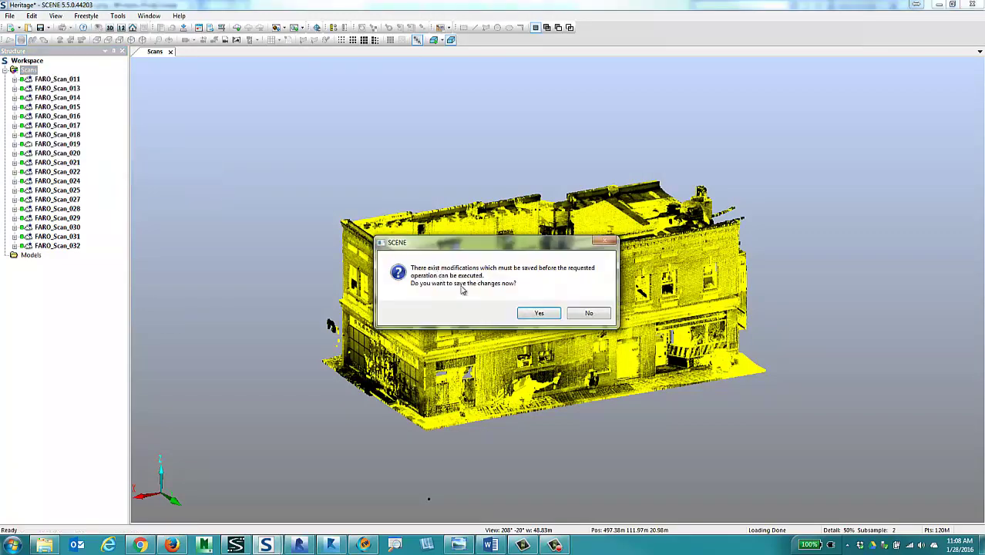
{"action": "left_click", "coordinate": [539, 313]}
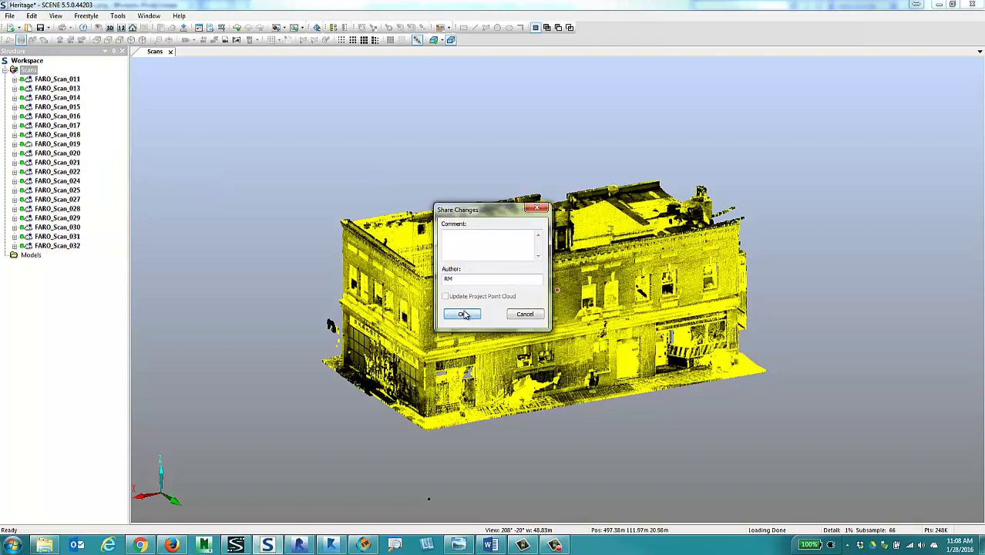
{"action": "left_click", "coordinate": [464, 315]}
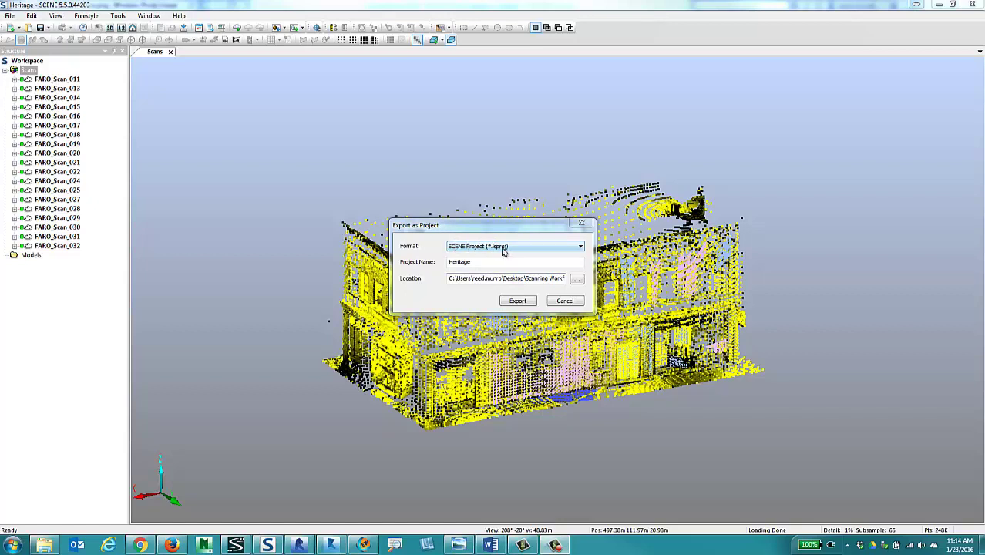
{"action": "left_click", "coordinate": [527, 249]}
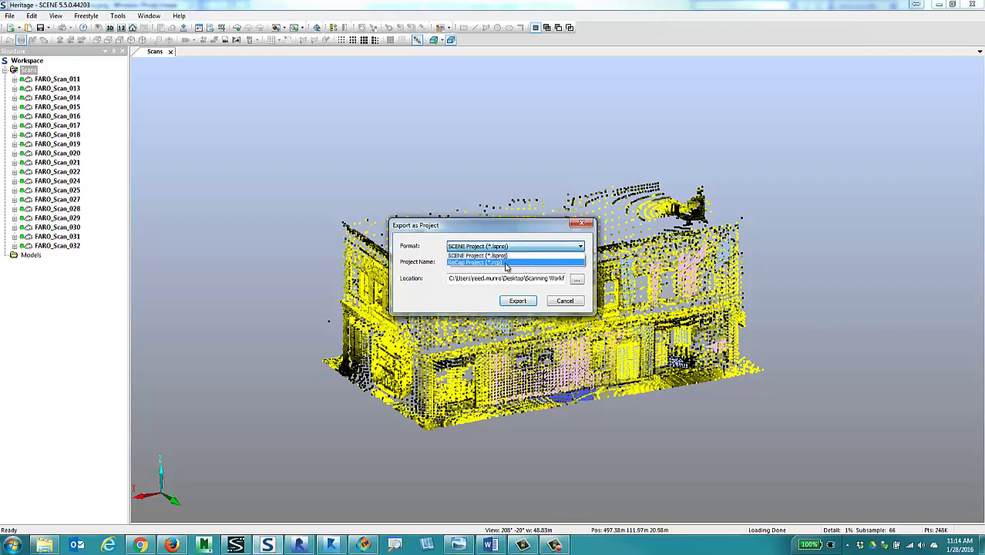
{"action": "left_click", "coordinate": [479, 263]}
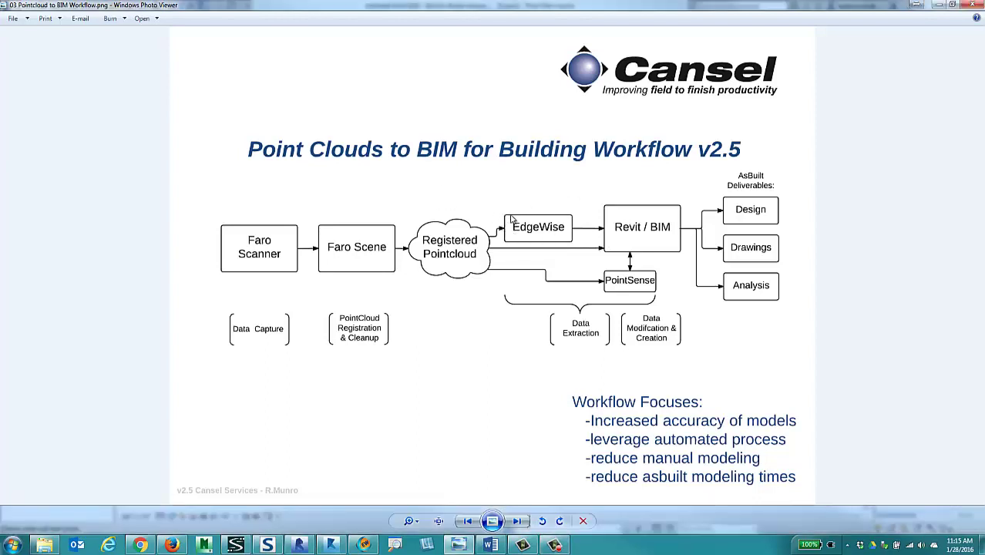
{"action": "mouse_move", "coordinate": [509, 214]}
{"action": "left_mouse_down"}
{"action": "mouse_move", "coordinate": [502, 241]}
{"action": "mouse_move", "coordinate": [560, 247]}
{"action": "mouse_move", "coordinate": [568, 216]}
{"action": "mouse_move", "coordinate": [508, 217]}
{"action": "left_mouse_up"}
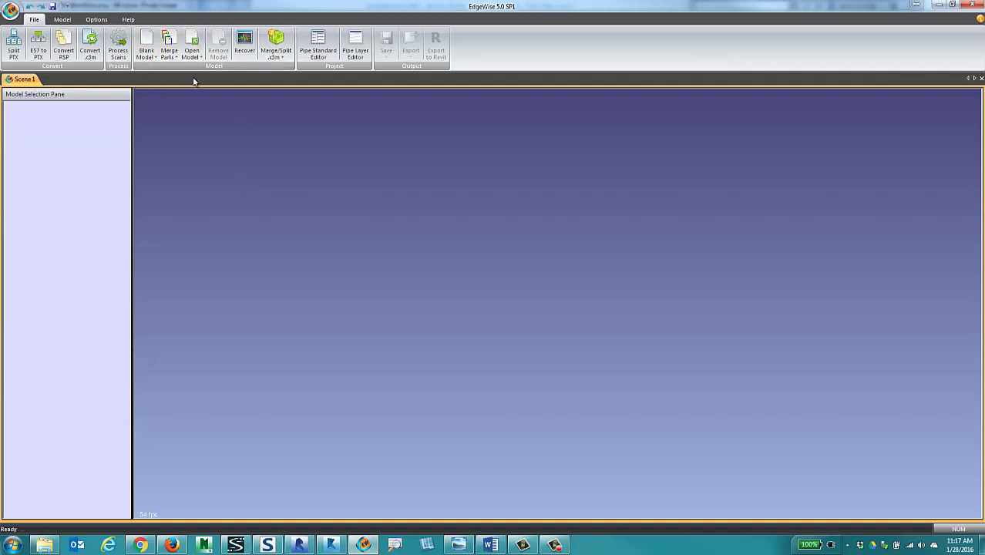
Step: In EdgeWise, start processing scans and browse to DataSet\Scene Data\Heritage\Revisions\3\Scans
{"action": "left_click", "coordinate": [118, 45]}
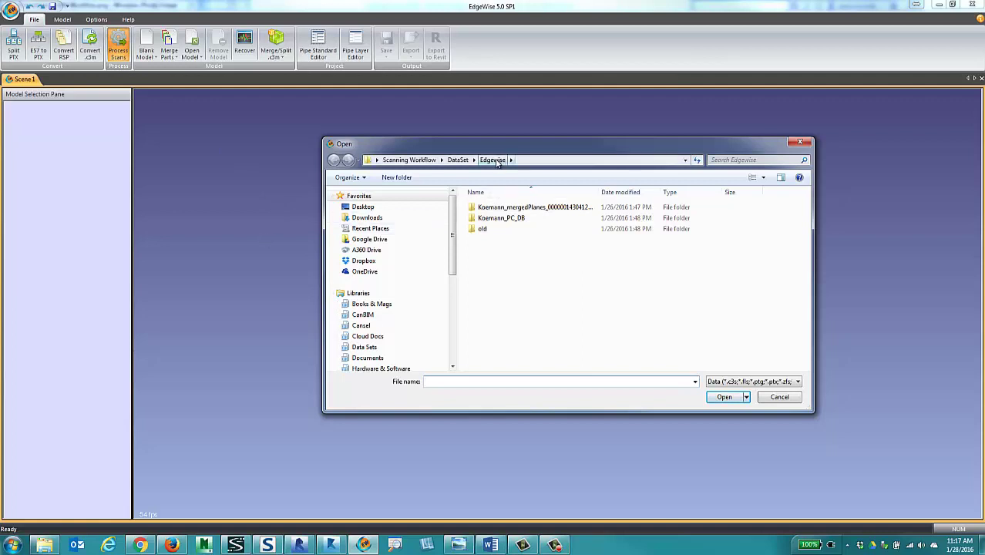
{"action": "left_click", "coordinate": [459, 161]}
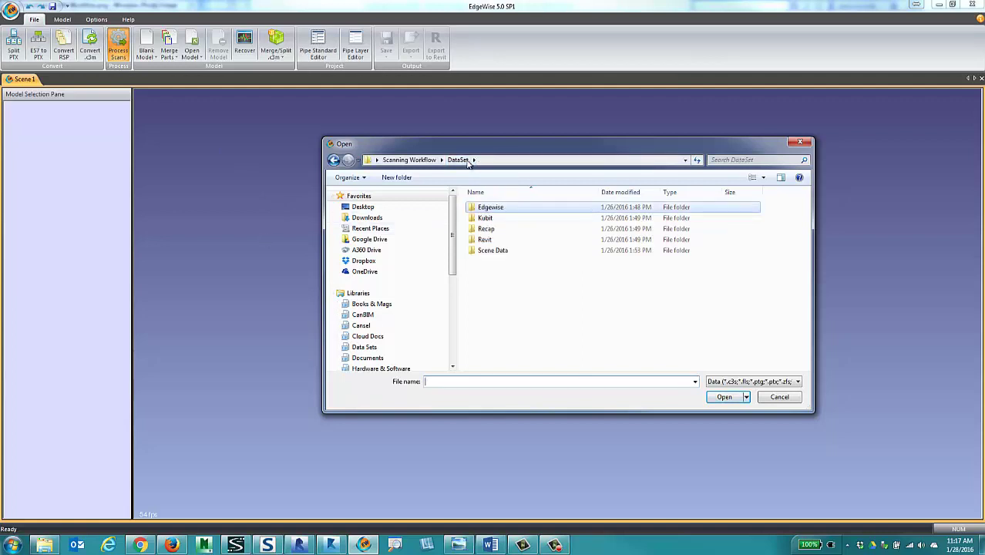
{"action": "double_click", "coordinate": [494, 251]}
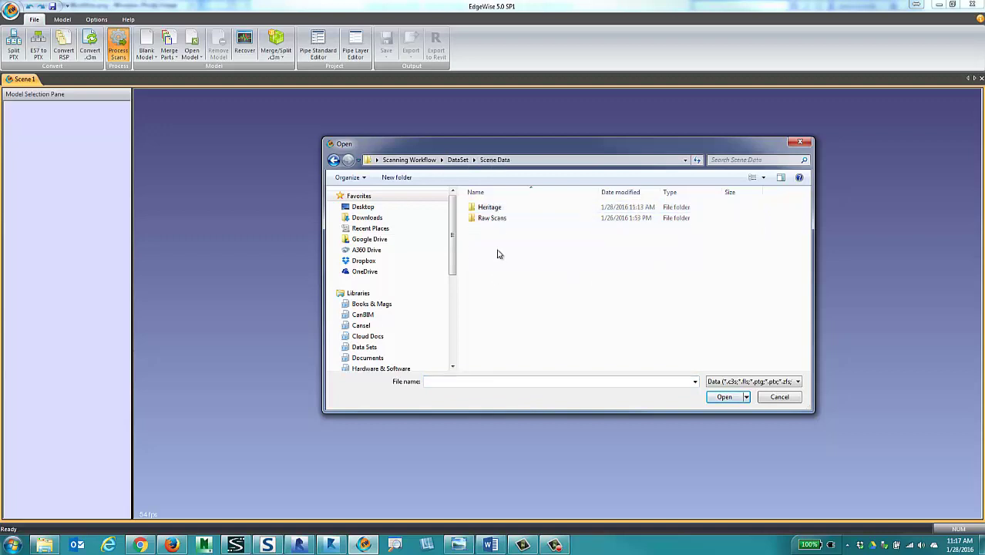
{"action": "double_click", "coordinate": [490, 208]}
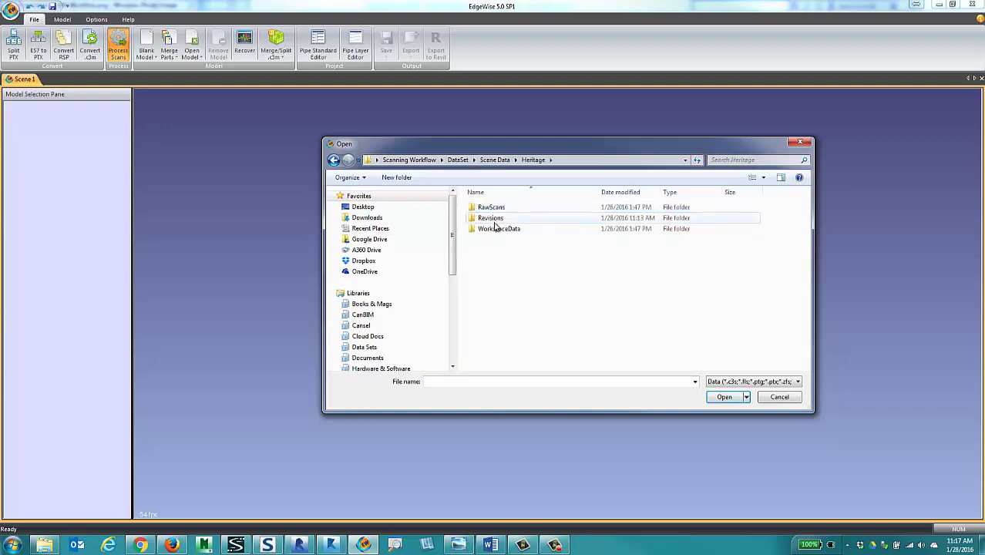
{"action": "left_click", "coordinate": [493, 220]}
{"action": "double_click", "coordinate": [493, 220]}
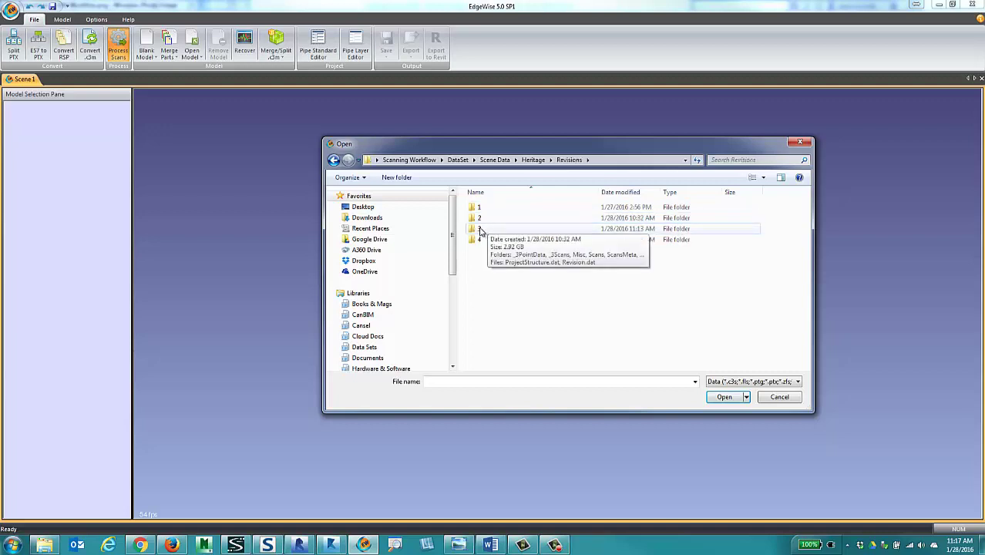
{"action": "double_click", "coordinate": [480, 231]}
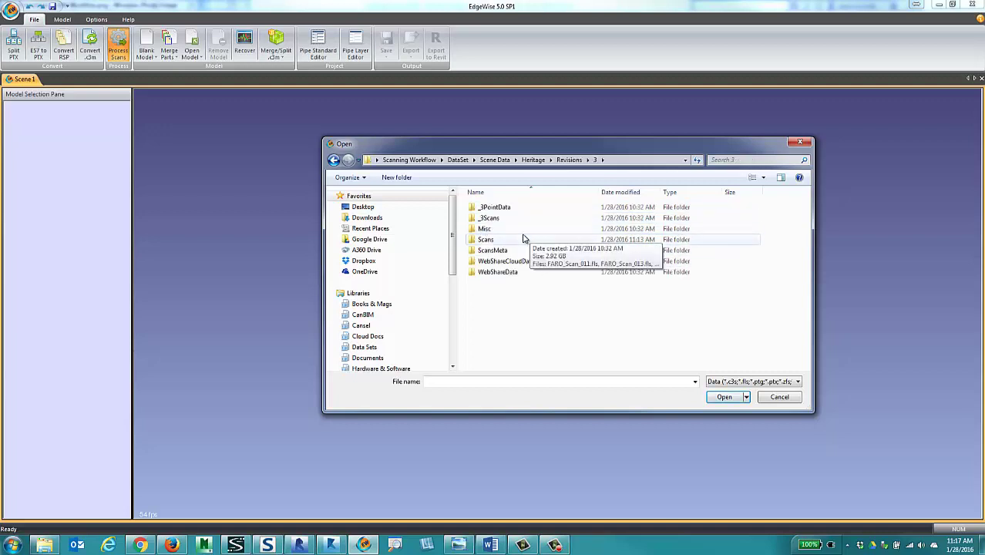
{"action": "double_click", "coordinate": [491, 239]}
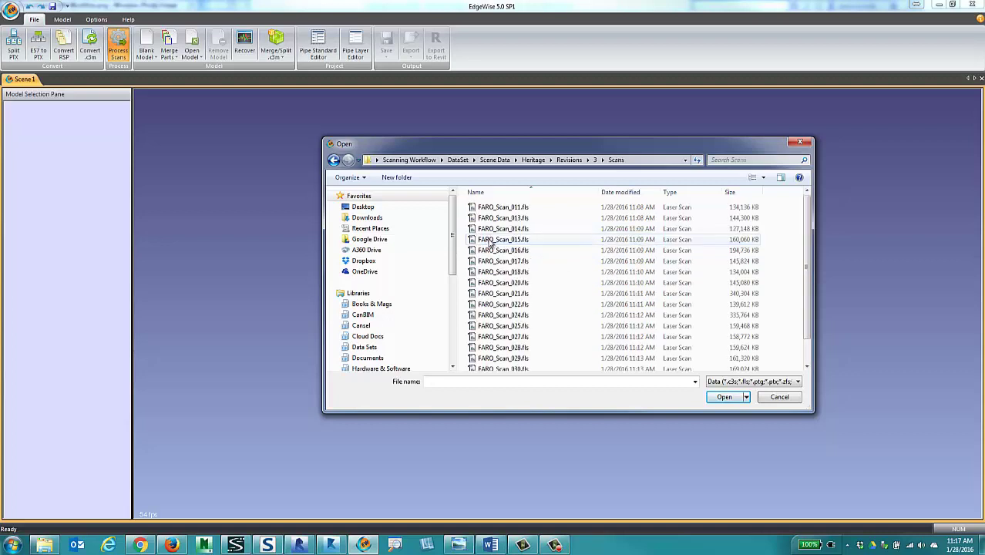
Step: Load all the laser scans from FARO_Scan_011.fls through FARO_Scan_032.fls for processing
{"action": "left_click", "coordinate": [521, 207]}
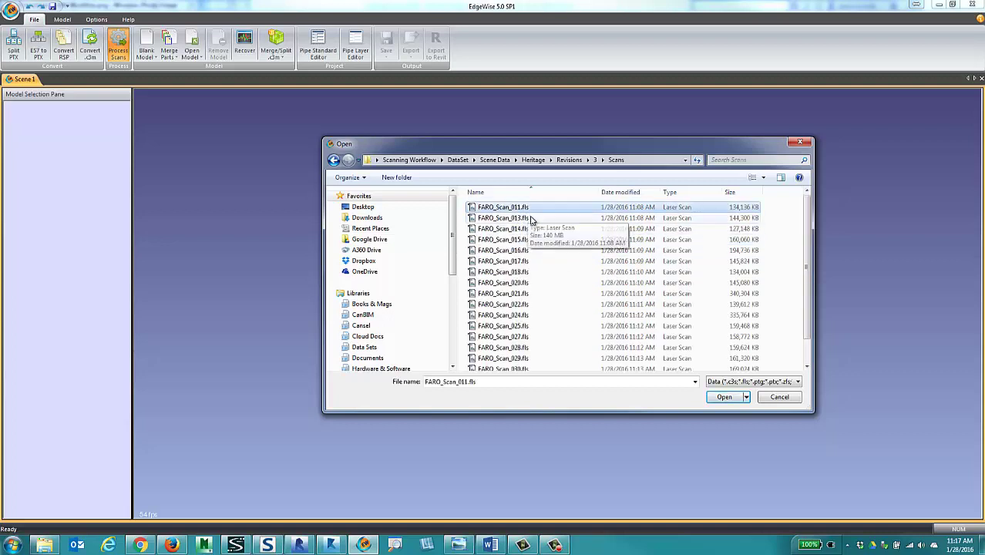
{"action": "scroll", "coordinate": [523, 219], "scroll_direction": "down", "scroll_amount": 1}
{"action": "left_click", "coordinate": [512, 364], "text": "shift"}
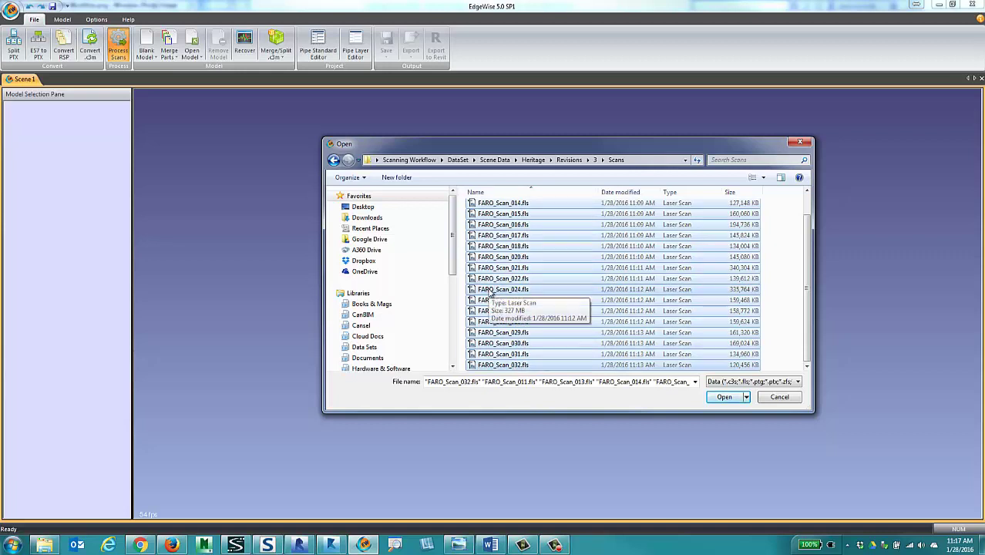
{"action": "left_click", "coordinate": [724, 396]}
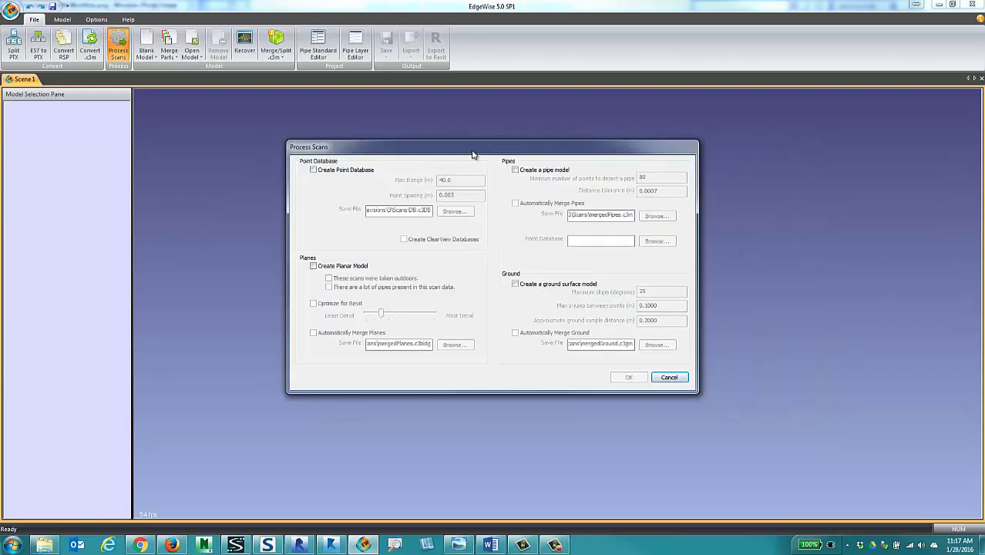
Step: Enable creation of a point database and a planar model for the loaded scans
{"action": "left_click_drag", "start_coordinate": [465, 150], "coordinate": [453, 157]}
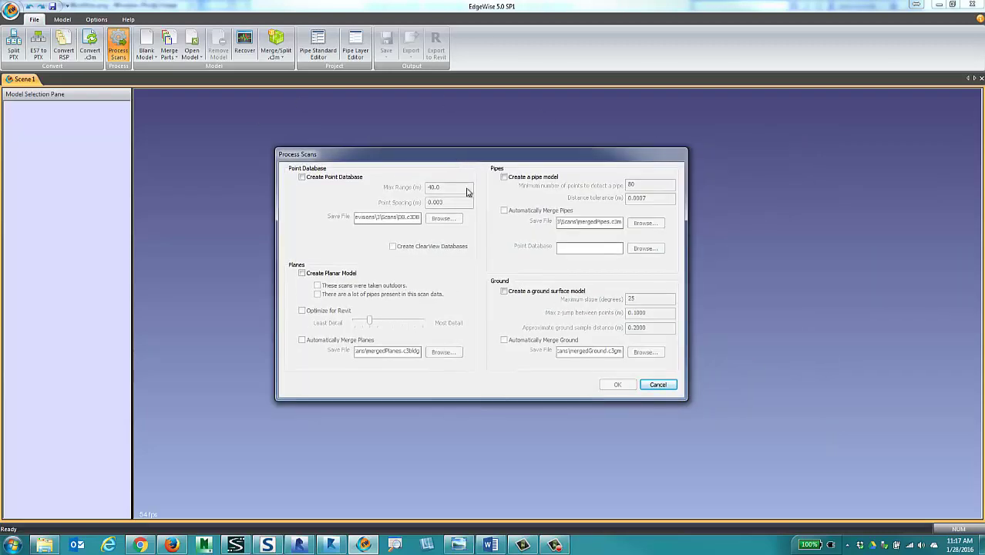
{"action": "left_click", "coordinate": [302, 178]}
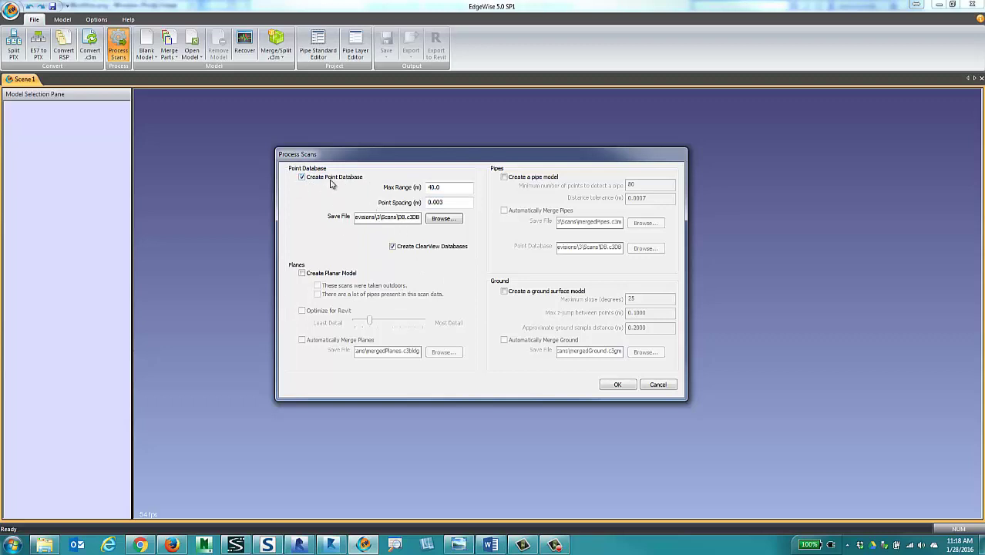
{"action": "double_click", "coordinate": [434, 187]}
{"action": "double_click", "coordinate": [458, 203]}
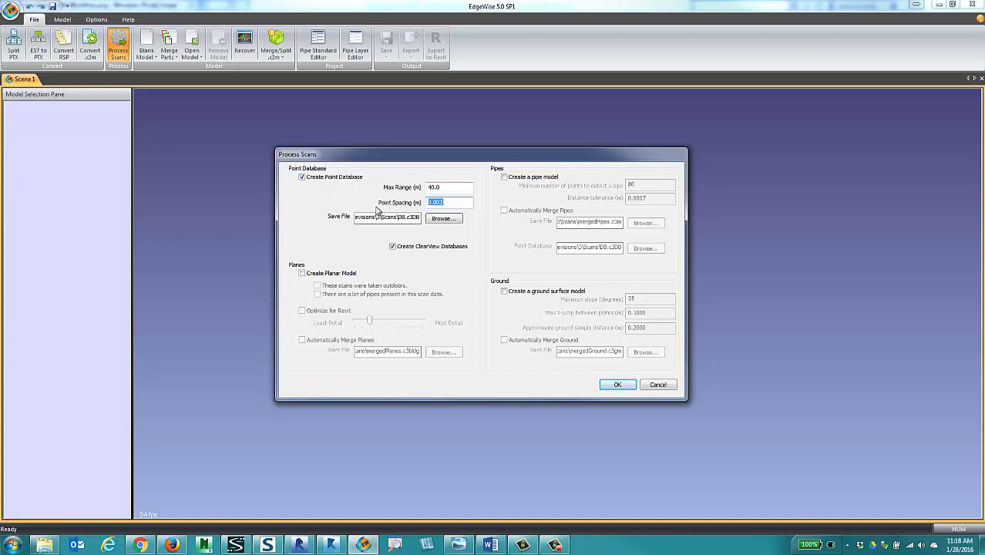
{"action": "left_click", "coordinate": [399, 220]}
{"action": "left_click", "coordinate": [336, 276]}
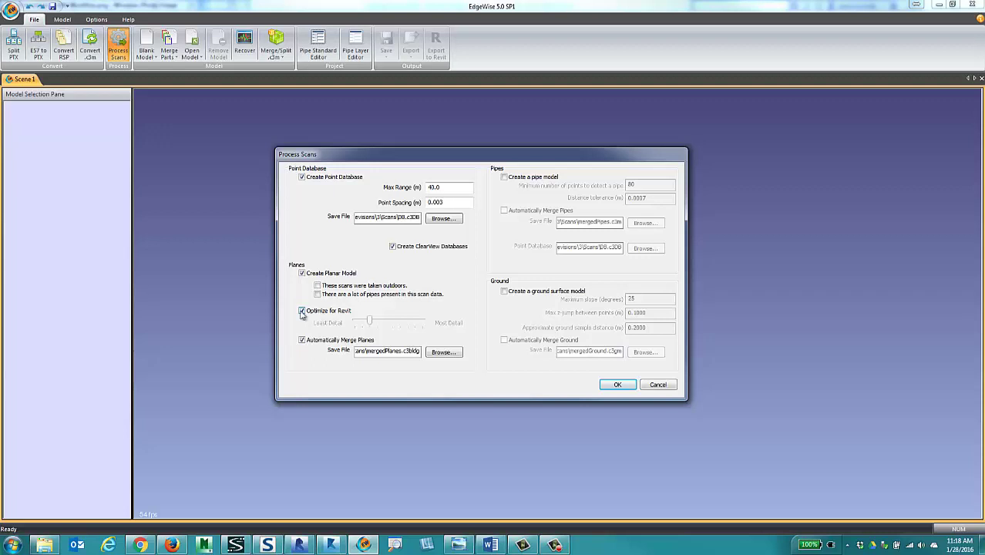
Step: Turn off Optimize for Revit, try a plane detail level closer to Most Detail, and turn Optimize for Revit back on
{"action": "left_click", "coordinate": [334, 315]}
{"action": "left_click_drag", "start_coordinate": [370, 321], "coordinate": [407, 329]}
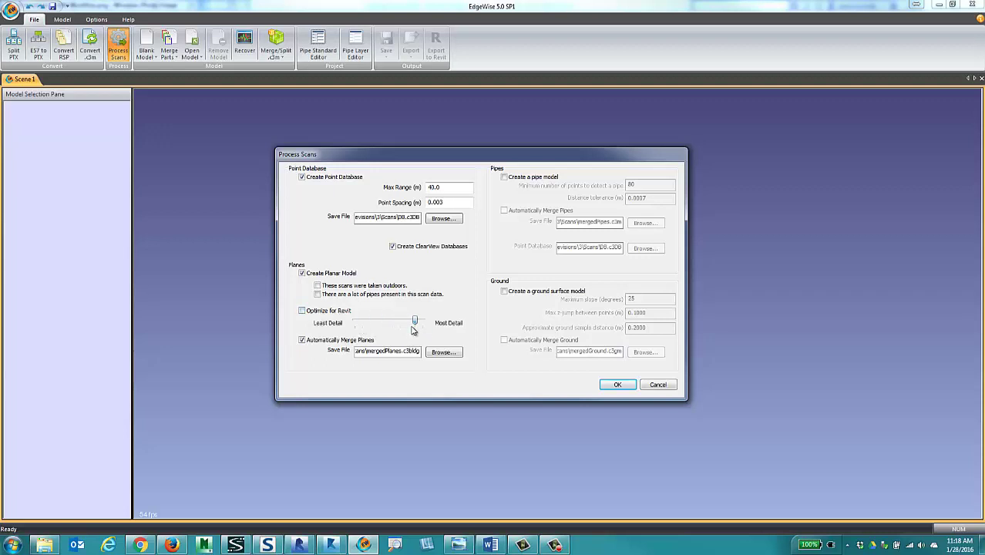
{"action": "left_click", "coordinate": [324, 311]}
Step: Try the pipe and ground surface model options, and return to the planar model with automatic plane merging
{"action": "left_click", "coordinate": [550, 179]}
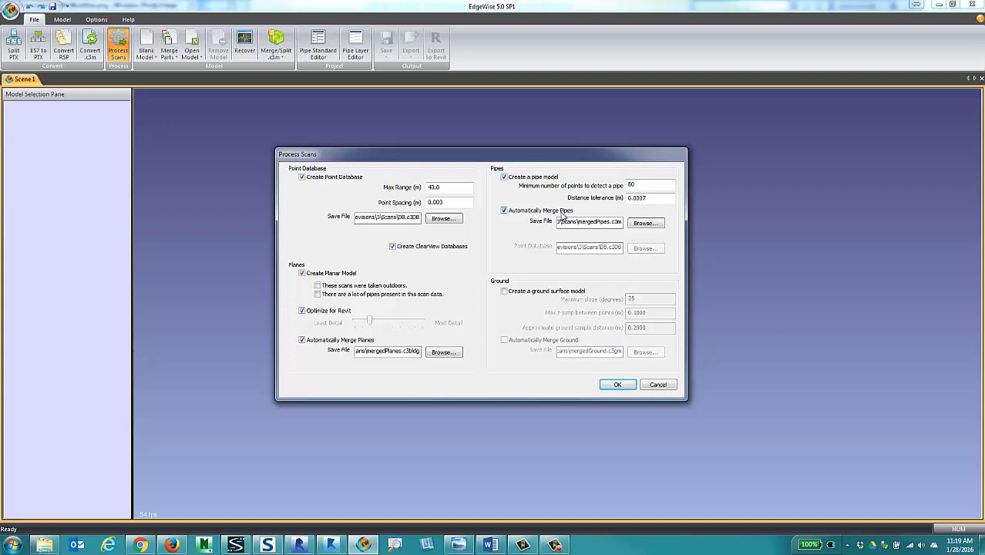
{"action": "left_click", "coordinate": [523, 180]}
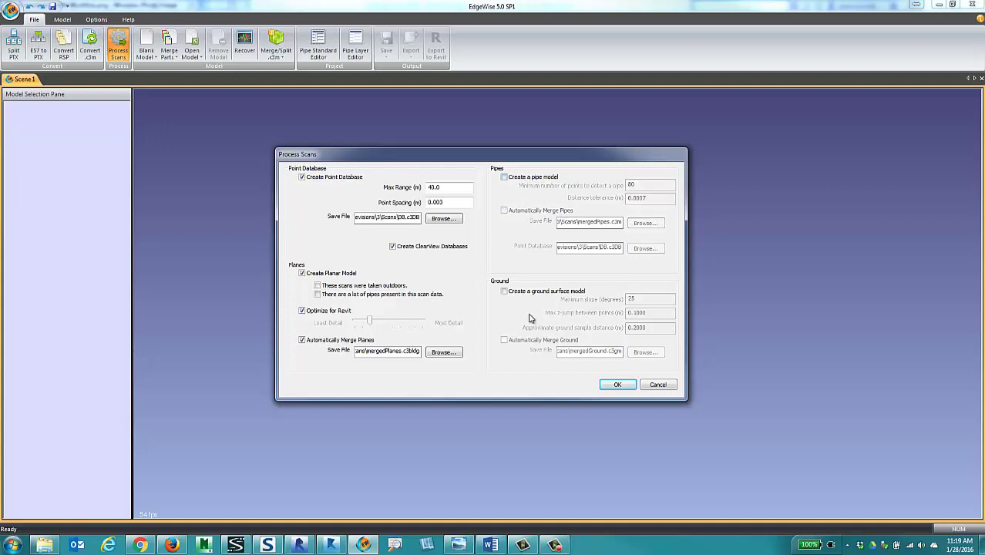
{"action": "left_click", "coordinate": [525, 293]}
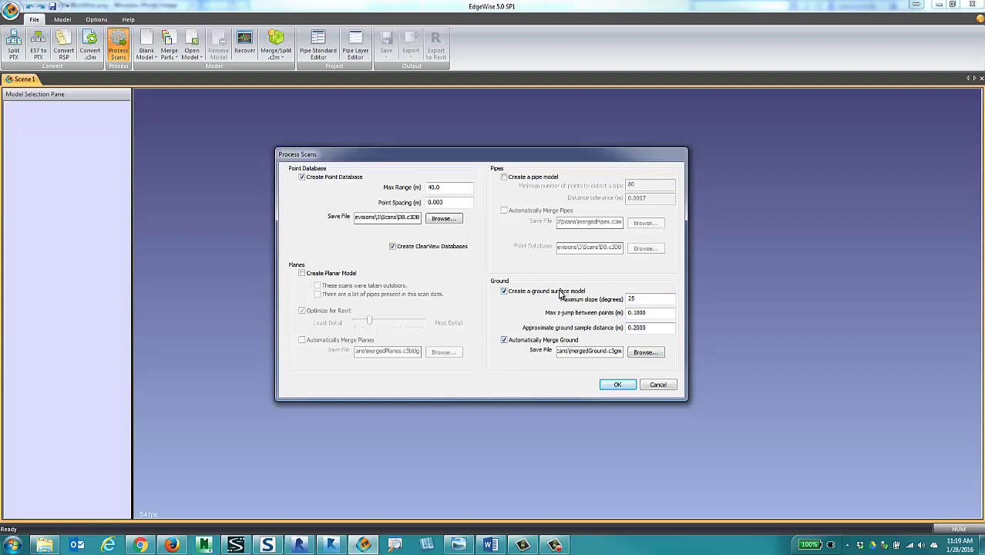
{"action": "left_click", "coordinate": [530, 294]}
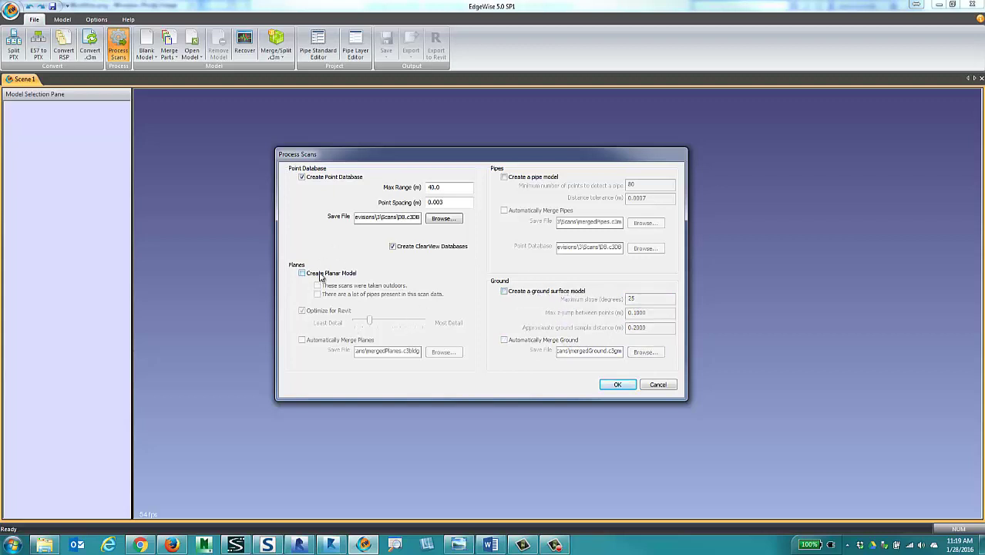
{"action": "left_click", "coordinate": [321, 276]}
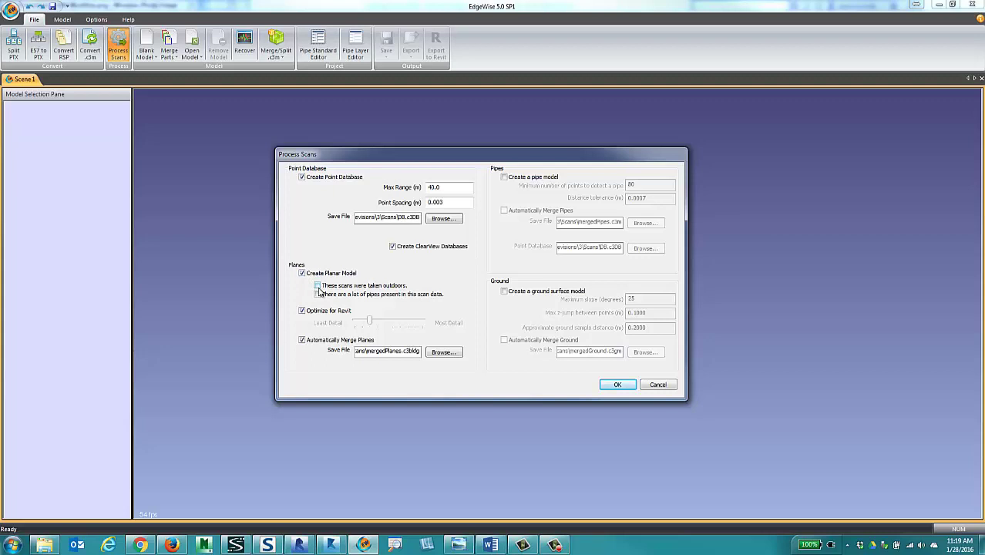
{"action": "left_click", "coordinate": [348, 342]}
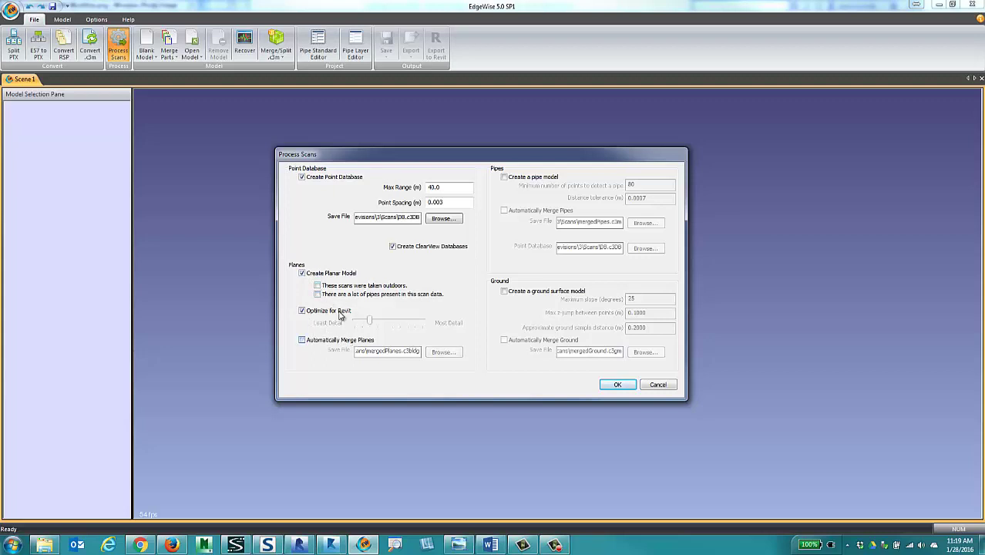
{"action": "left_click", "coordinate": [324, 342]}
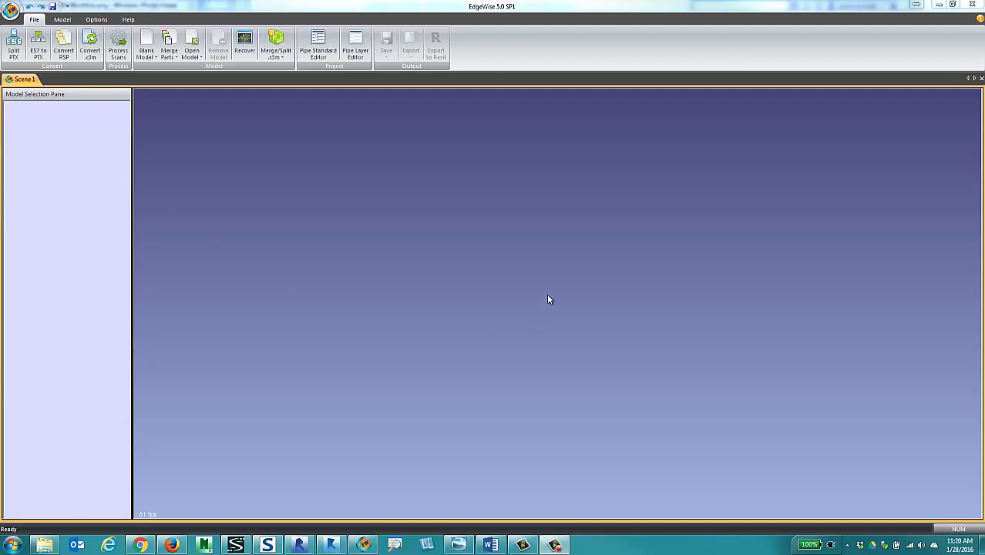
Step: Open the existing point cloud database Koemann_PC_DB.c3DB from the DataSet\Edgewise folder
{"action": "left_click", "coordinate": [195, 52]}
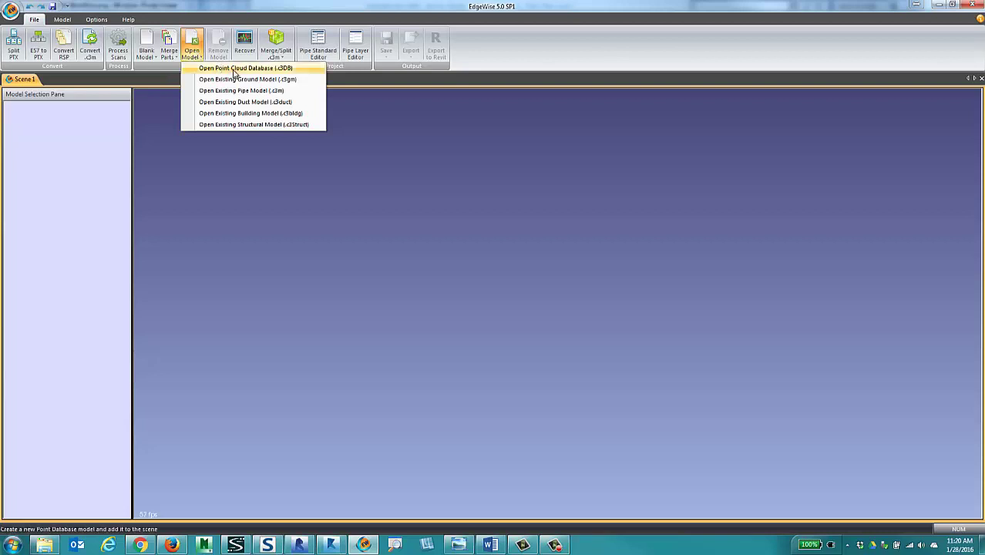
{"action": "left_click", "coordinate": [282, 71]}
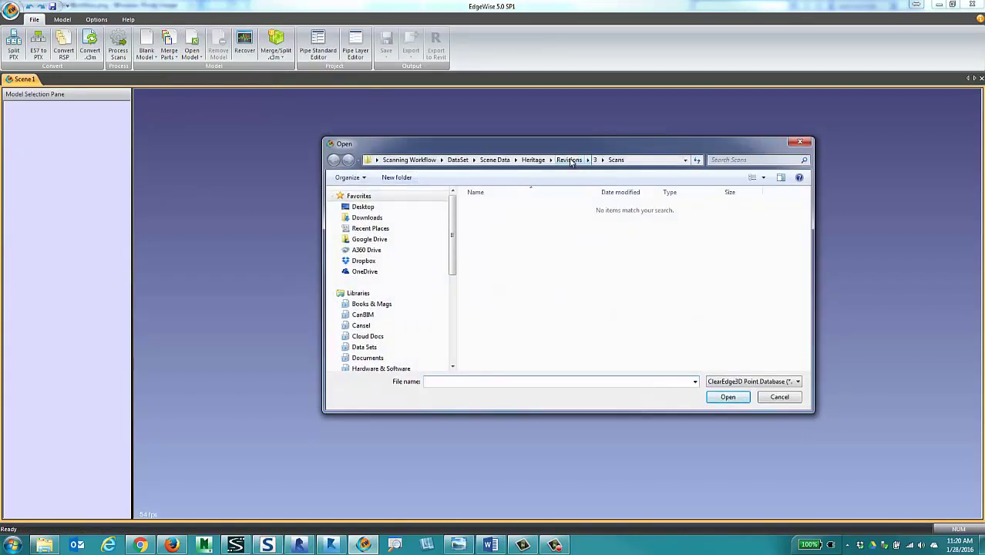
{"action": "left_click", "coordinate": [532, 159]}
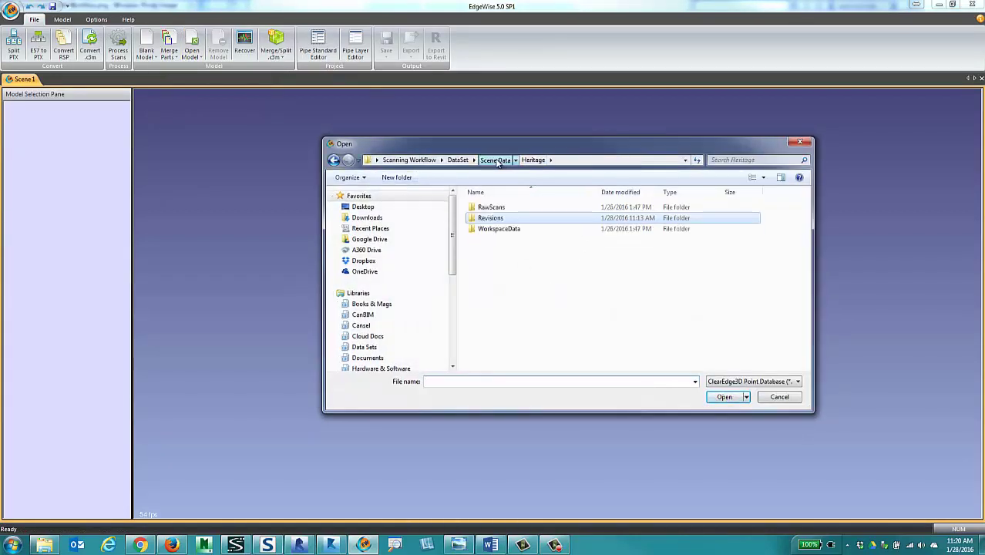
{"action": "left_click", "coordinate": [498, 160]}
{"action": "left_click", "coordinate": [458, 160]}
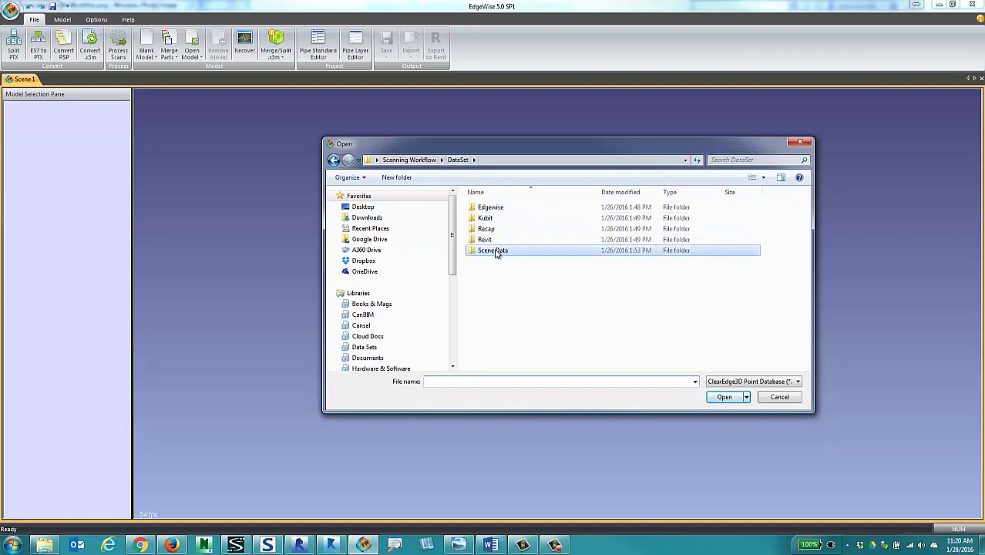
{"action": "double_click", "coordinate": [488, 219]}
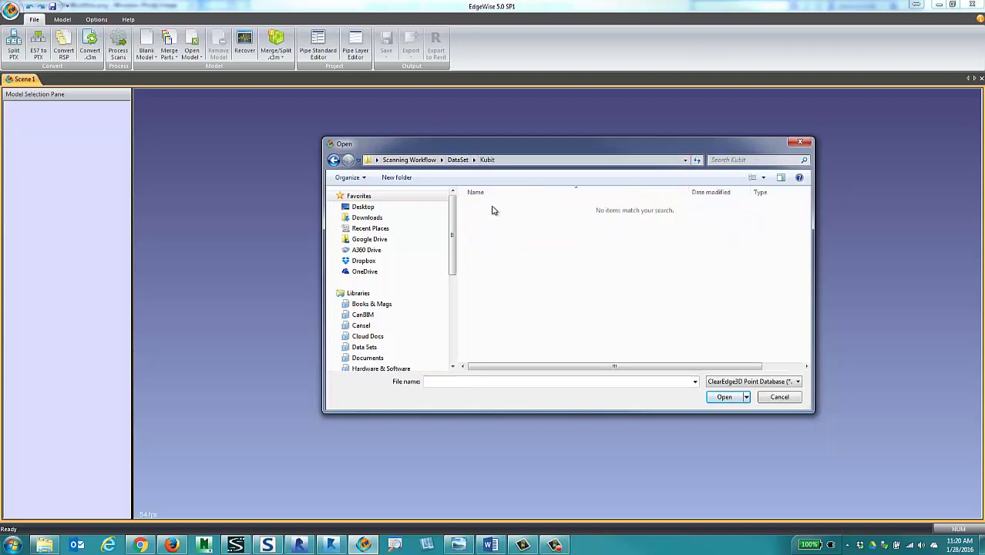
{"action": "key", "text": "BackSpace"}
{"action": "double_click", "coordinate": [501, 206]}
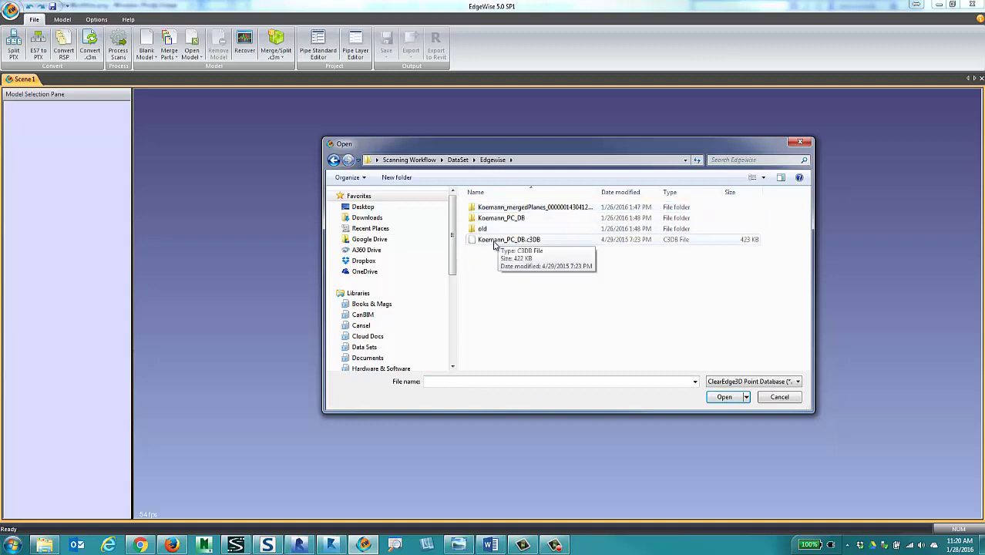
{"action": "left_click", "coordinate": [497, 240]}
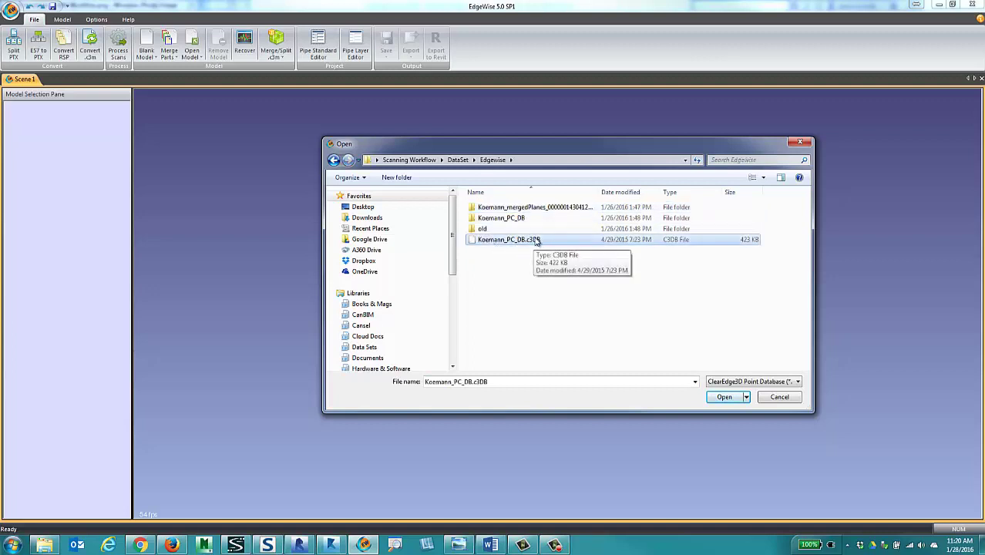
{"action": "left_click", "coordinate": [726, 397]}
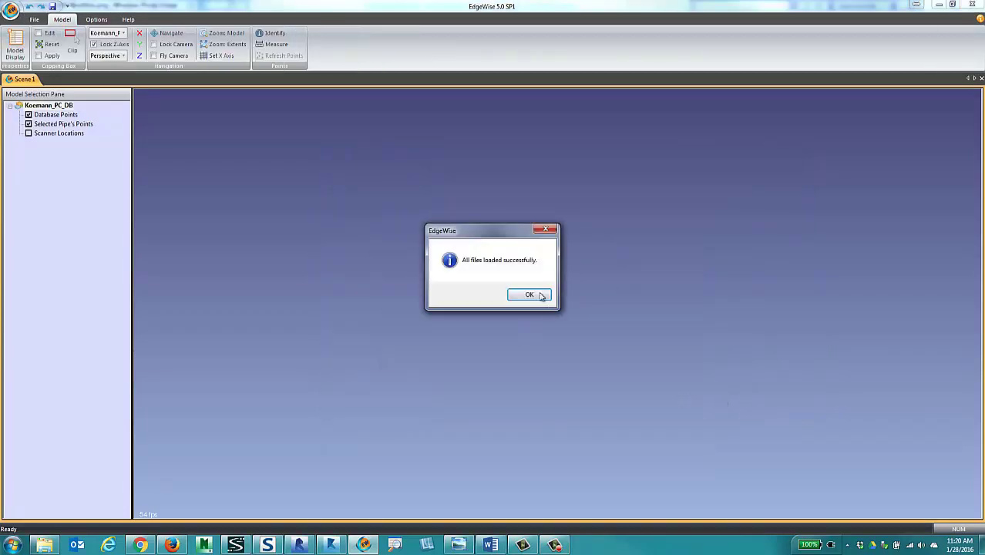
{"action": "left_click", "coordinate": [530, 296]}
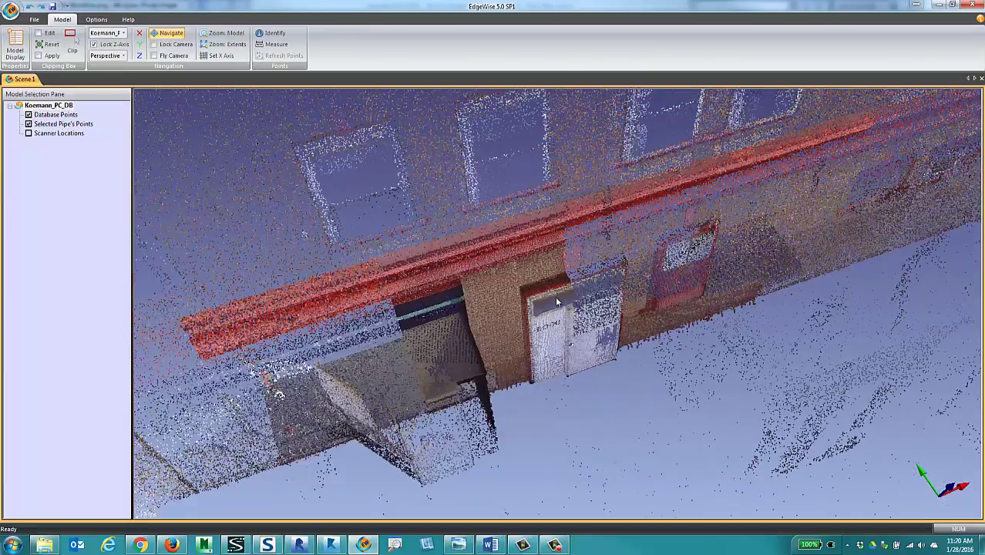
Step: Examine the loaded point cloud of the whole building from outside and above
{"action": "scroll", "coordinate": [559, 303], "scroll_direction": "down", "scroll_amount": 3}
{"action": "left_click_drag", "start_coordinate": [625, 286], "coordinate": [279, 344]}
{"action": "middle_click_drag", "start_coordinate": [279, 344], "coordinate": [493, 355]}
{"action": "left_click_drag", "start_coordinate": [493, 354], "coordinate": [279, 346]}
{"action": "scroll", "coordinate": [279, 345], "scroll_direction": "up", "scroll_amount": 1}
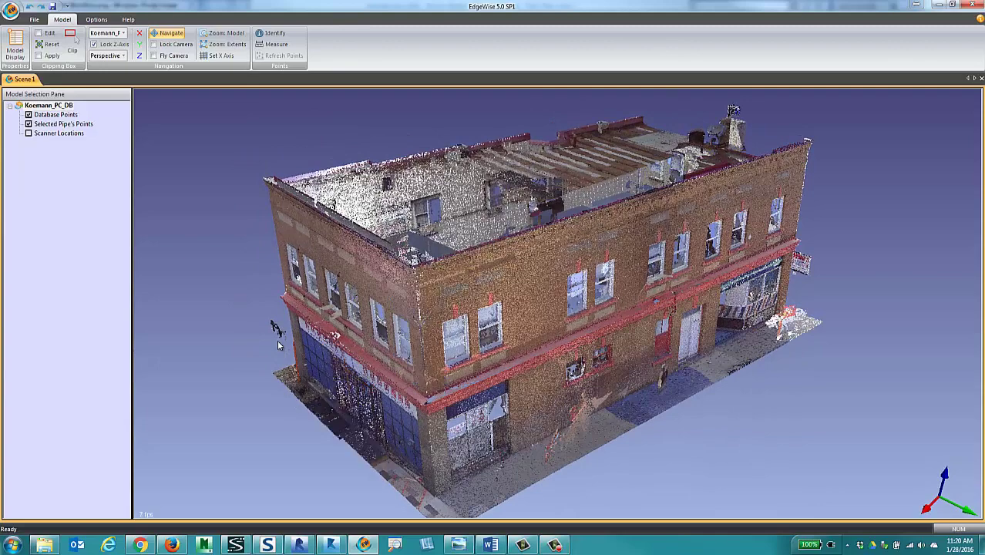
{"action": "left_click_drag", "start_coordinate": [279, 345], "coordinate": [279, 345]}
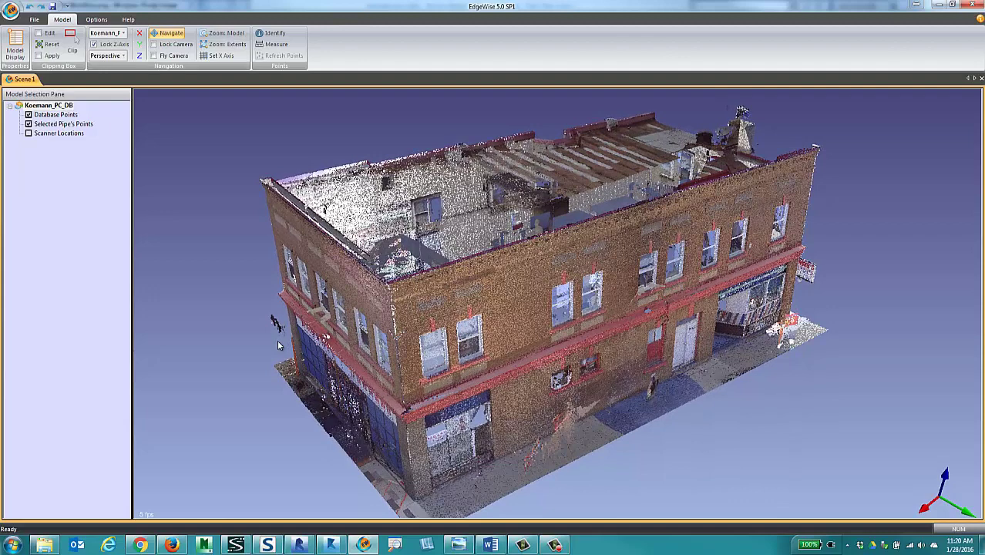
Step: Merge the extracted plane component files from FARO_Scan_011.c3planes through FARO_Scan_032.c3planes in the Edgewise folder
{"action": "left_click", "coordinate": [34, 20]}
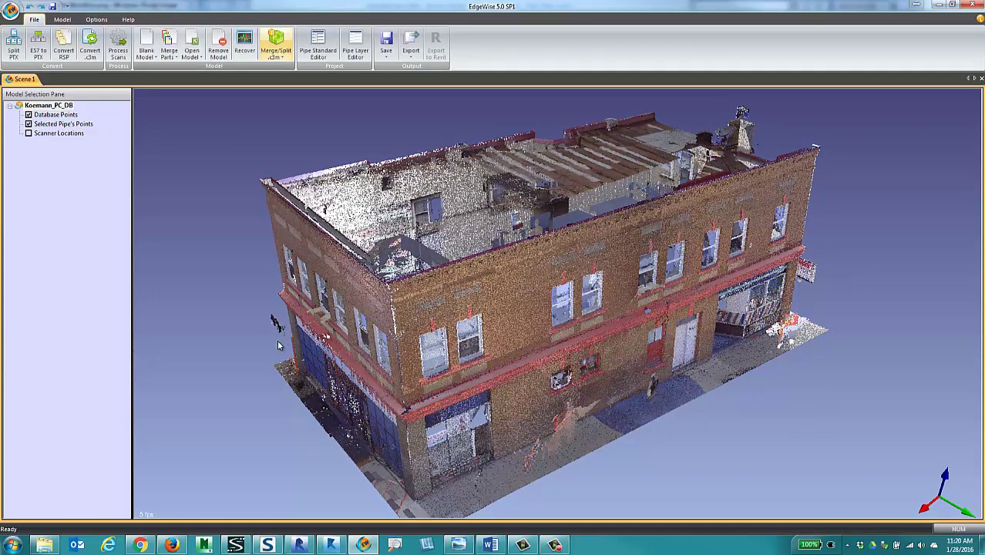
{"action": "left_click", "coordinate": [191, 53]}
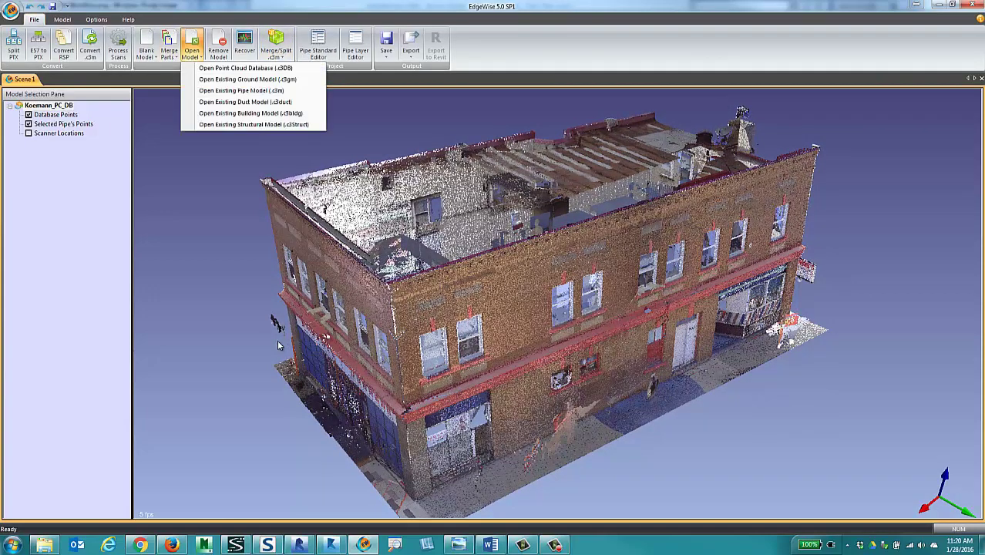
{"action": "left_click", "coordinate": [169, 52]}
{"action": "left_click", "coordinate": [169, 52]}
{"action": "left_click", "coordinate": [168, 53]}
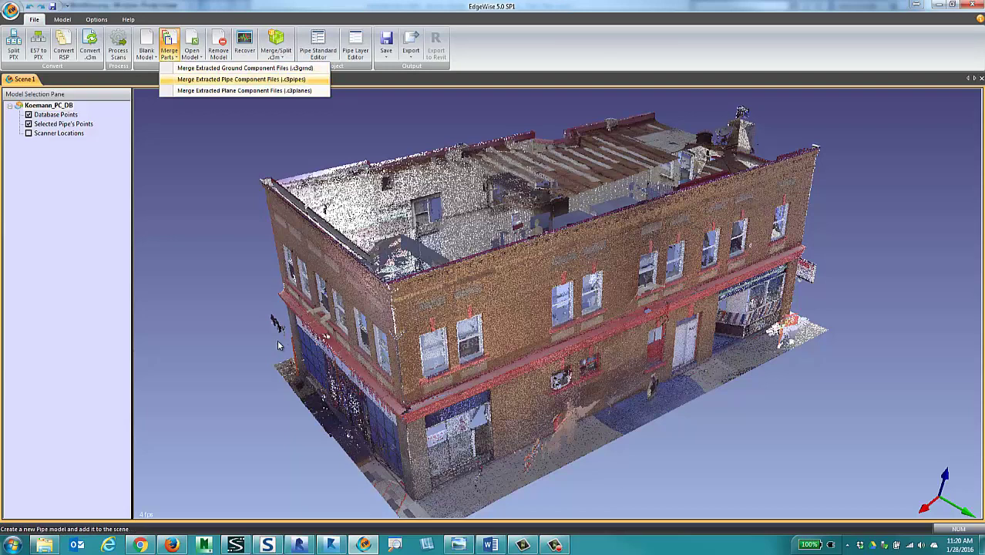
{"action": "key", "text": "Down"}
{"action": "key", "text": "Return"}
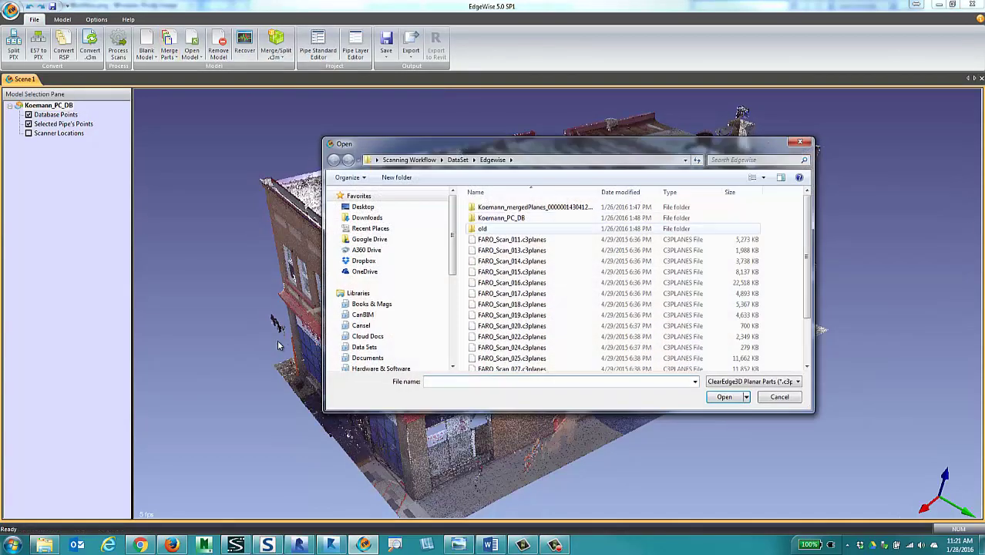
{"action": "left_click", "coordinate": [512, 240]}
{"action": "scroll", "coordinate": [539, 257], "scroll_direction": "down", "scroll_amount": 2}
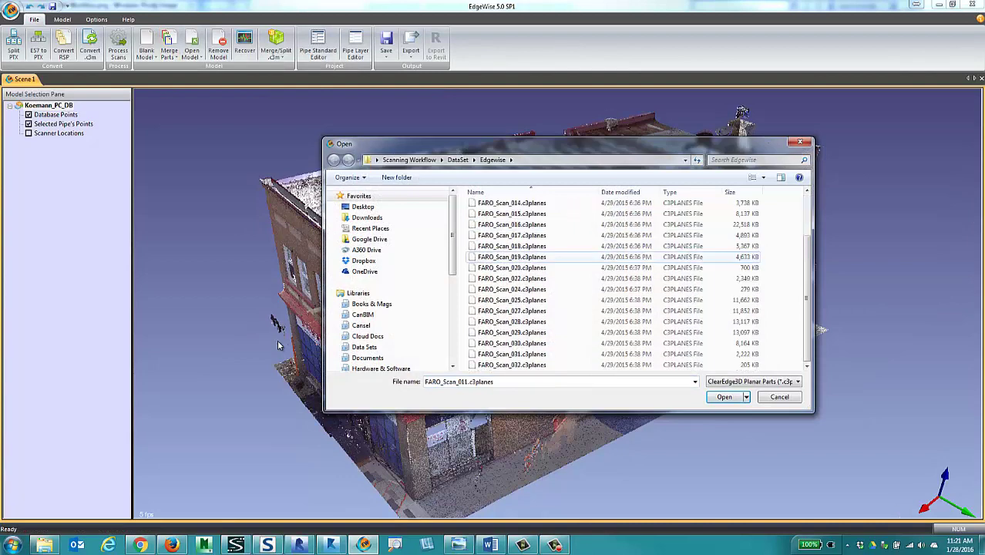
{"action": "scroll", "coordinate": [539, 277], "scroll_direction": "up", "scroll_amount": 5}
{"action": "scroll", "coordinate": [540, 277], "scroll_direction": "down", "scroll_amount": 5}
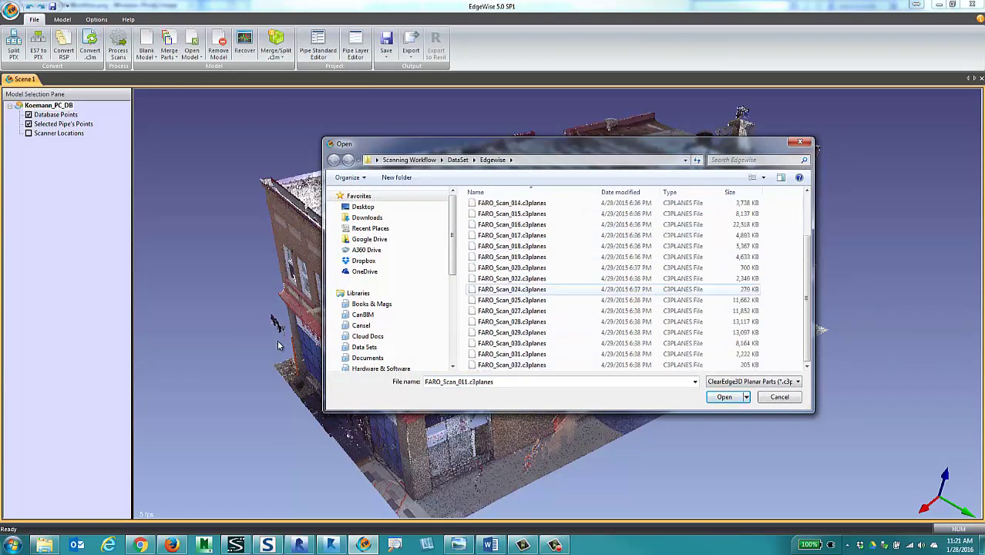
{"action": "left_click", "coordinate": [511, 364], "text": "shift"}
{"action": "key", "text": "Return"}
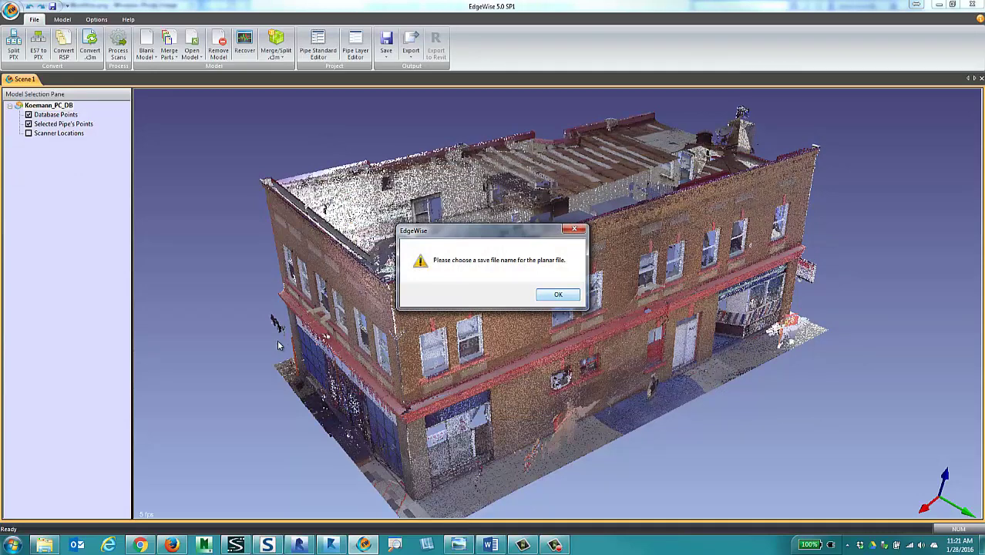
Step: Save the merged planar model as mergedPlanes_test in the Edgewise folder
{"action": "key", "text": "Return"}
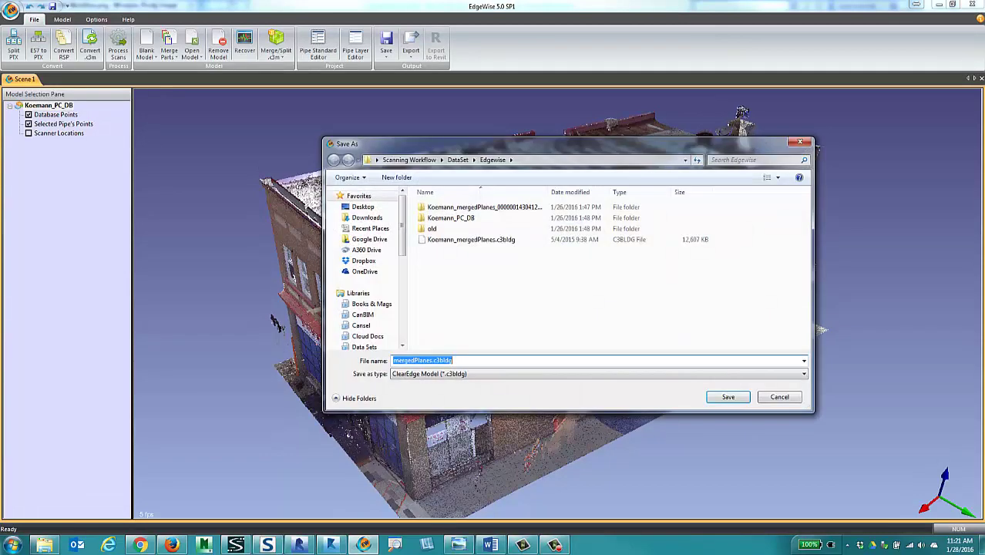
{"action": "left_click", "coordinate": [433, 361]}
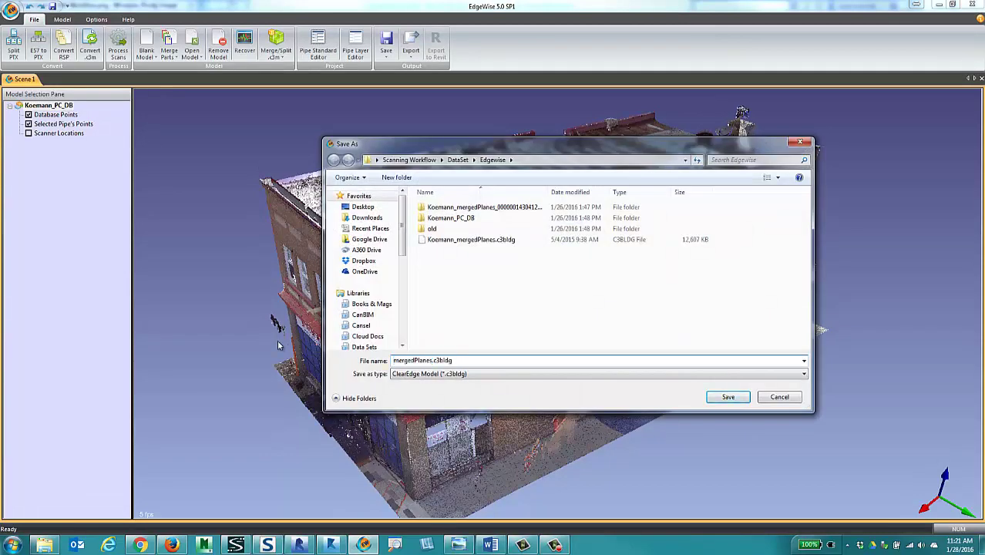
{"action": "type", "text": "_test"}
{"action": "key", "text": "Return"}
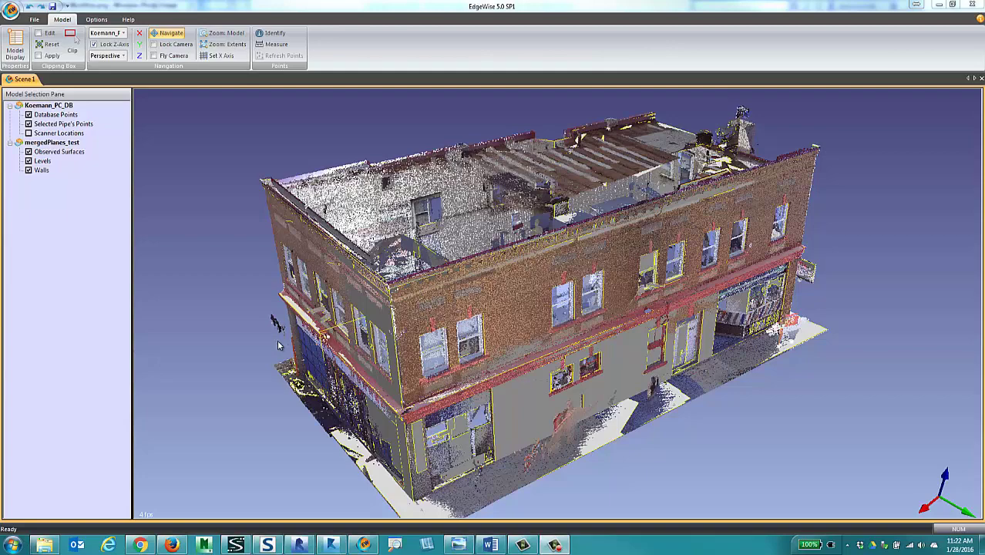
Step: Hide the database points of Koemann_PC_DB and inspect the merged planar surfaces of the building from several angles
{"action": "left_click", "coordinate": [29, 114]}
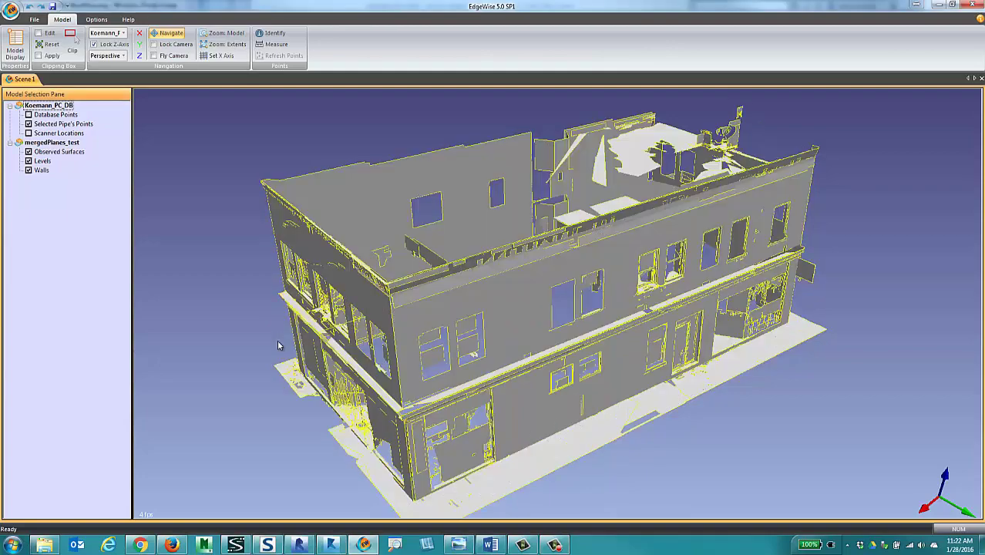
{"action": "left_click_drag", "start_coordinate": [279, 345], "coordinate": [278, 345]}
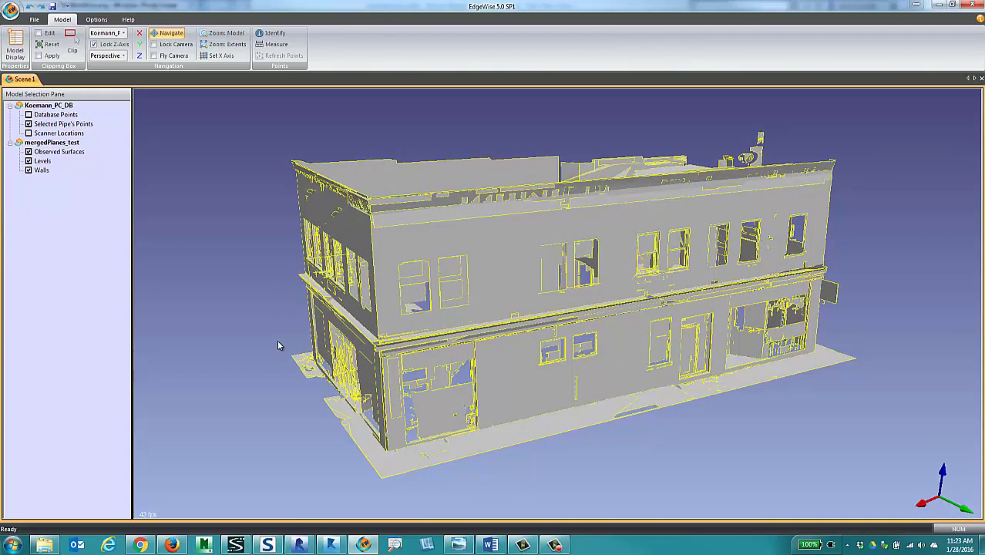
{"action": "left_click_drag", "start_coordinate": [279, 345], "coordinate": [278, 346]}
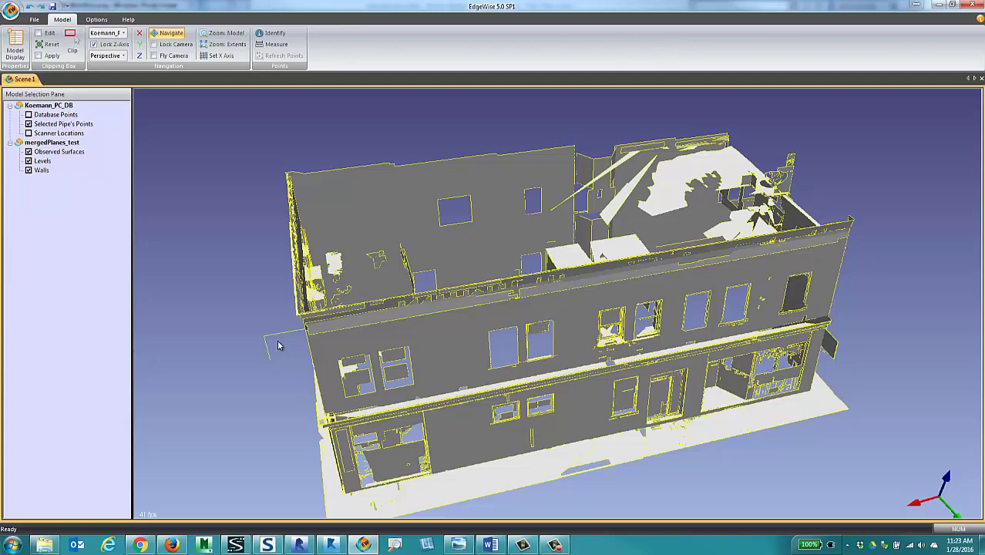
{"action": "left_click_drag", "start_coordinate": [278, 345], "coordinate": [279, 346]}
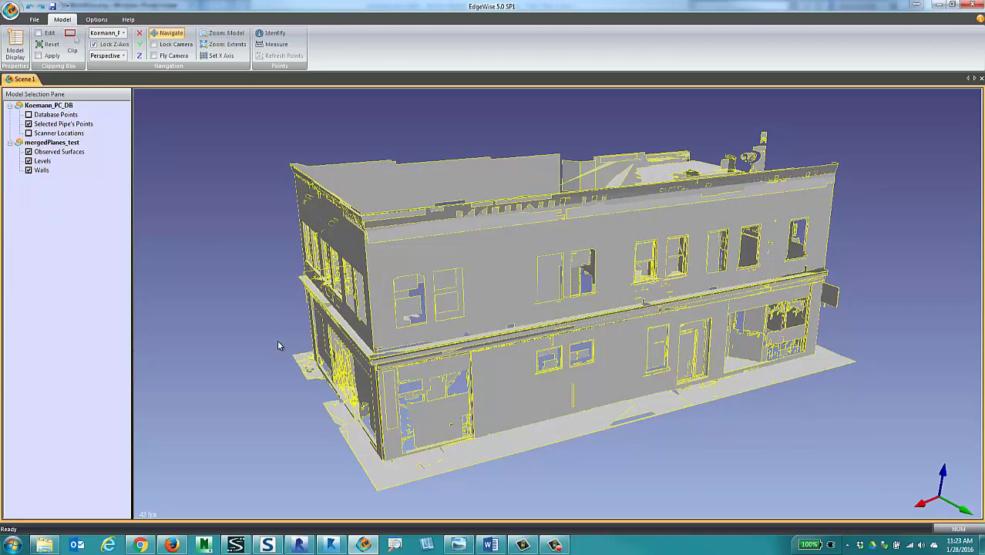
{"action": "left_click_drag", "start_coordinate": [278, 345], "coordinate": [278, 346]}
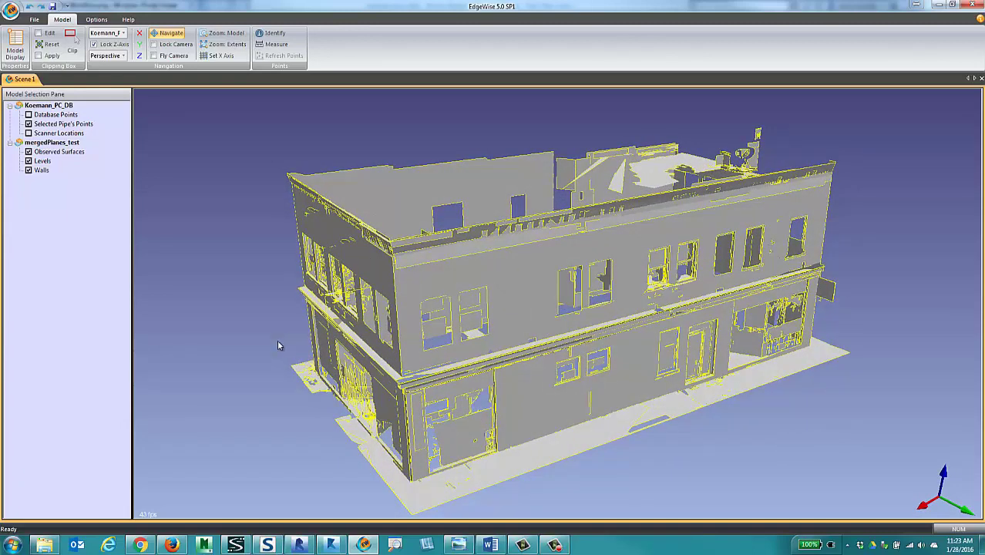
{"action": "left_click_drag", "start_coordinate": [278, 342], "coordinate": [278, 342]}
{"action": "middle_click_drag", "start_coordinate": [278, 346], "coordinate": [279, 345]}
{"action": "left_click_drag", "start_coordinate": [278, 345], "coordinate": [278, 345]}
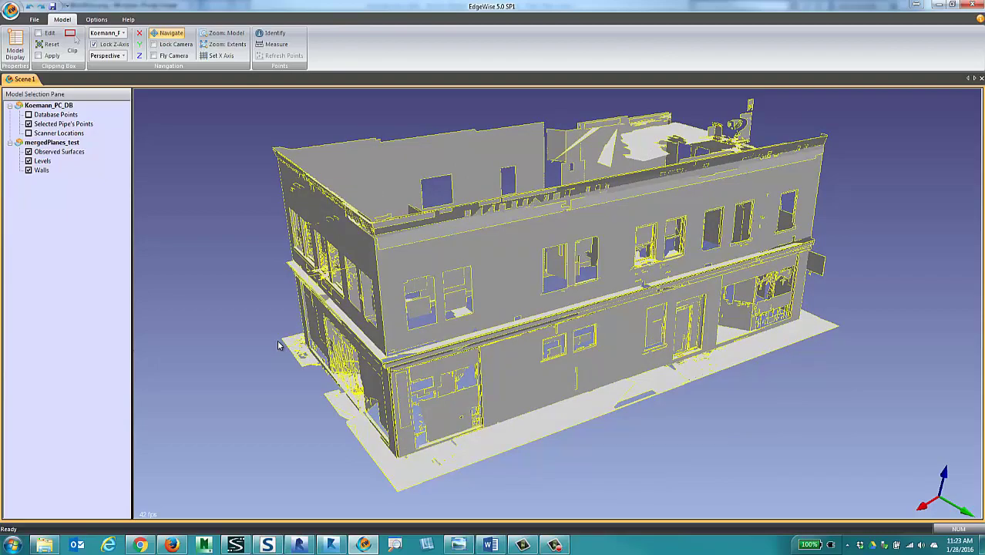
{"action": "left_click_drag", "start_coordinate": [278, 345], "coordinate": [279, 346]}
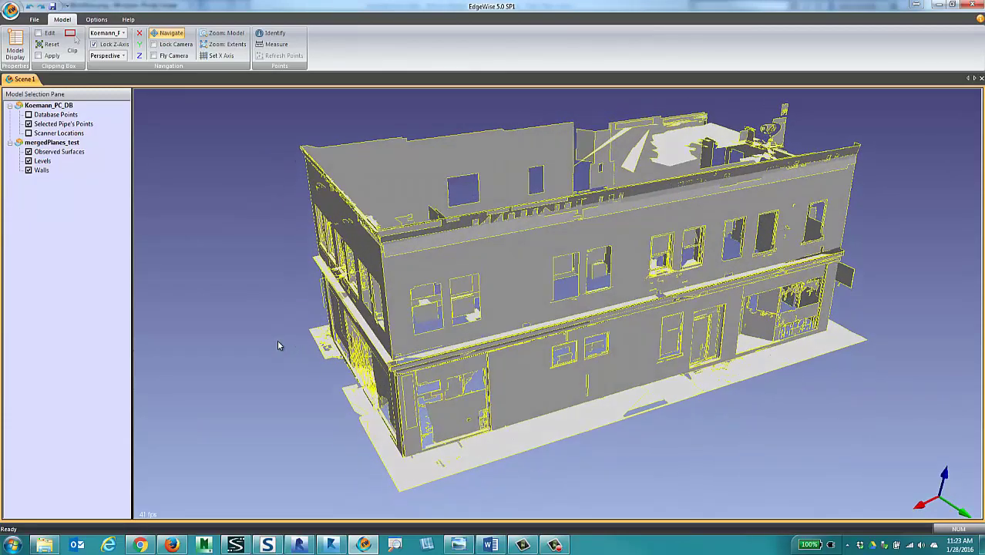
{"action": "left_click_drag", "start_coordinate": [278, 346], "coordinate": [278, 345]}
Step: Examine the plane surfaces at the building's corner ledge up close, along with the window openings on the long facade
{"action": "scroll", "coordinate": [278, 345], "scroll_direction": "up", "scroll_amount": 4}
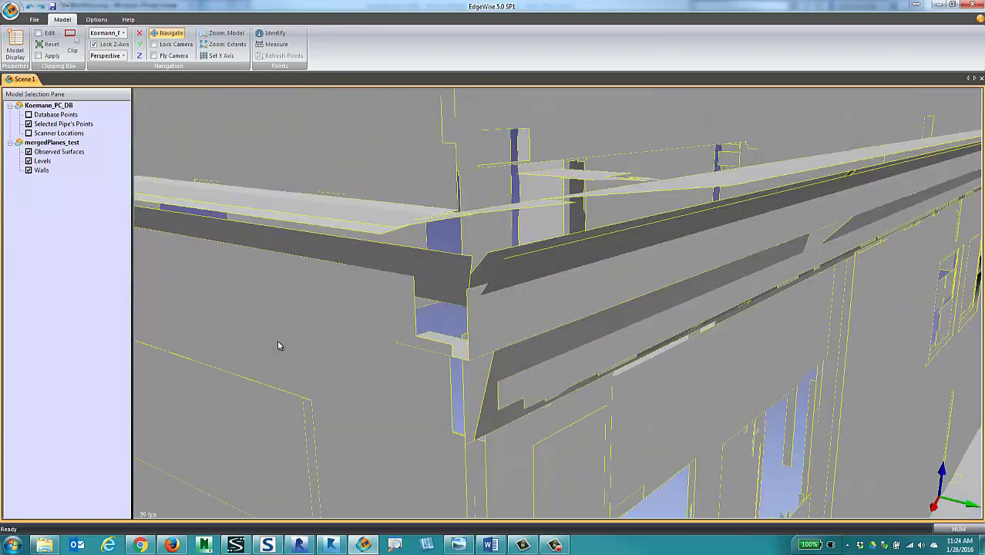
{"action": "scroll", "coordinate": [278, 346], "scroll_direction": "down", "scroll_amount": 5}
{"action": "left_click_drag", "start_coordinate": [278, 345], "coordinate": [278, 345]}
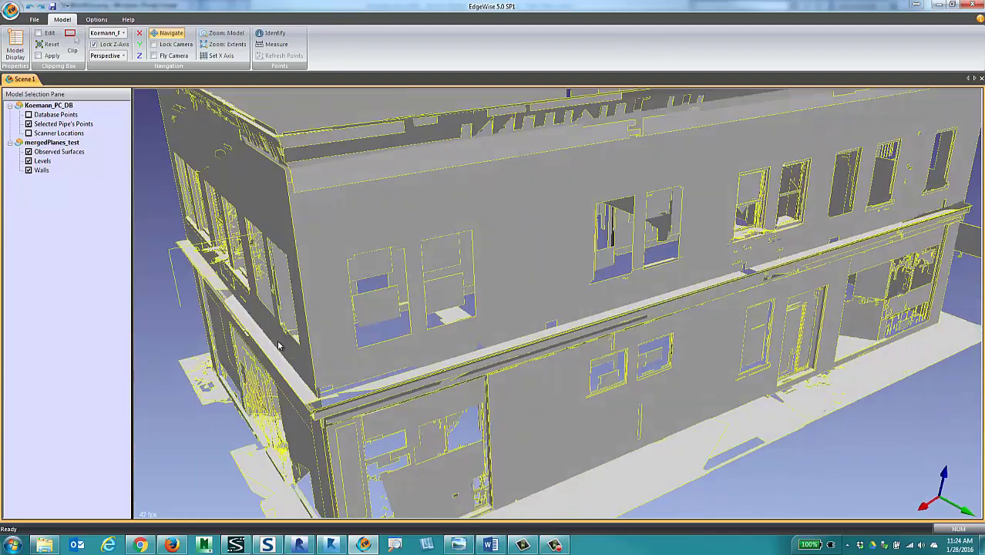
{"action": "scroll", "coordinate": [278, 345], "scroll_direction": "down", "scroll_amount": 5}
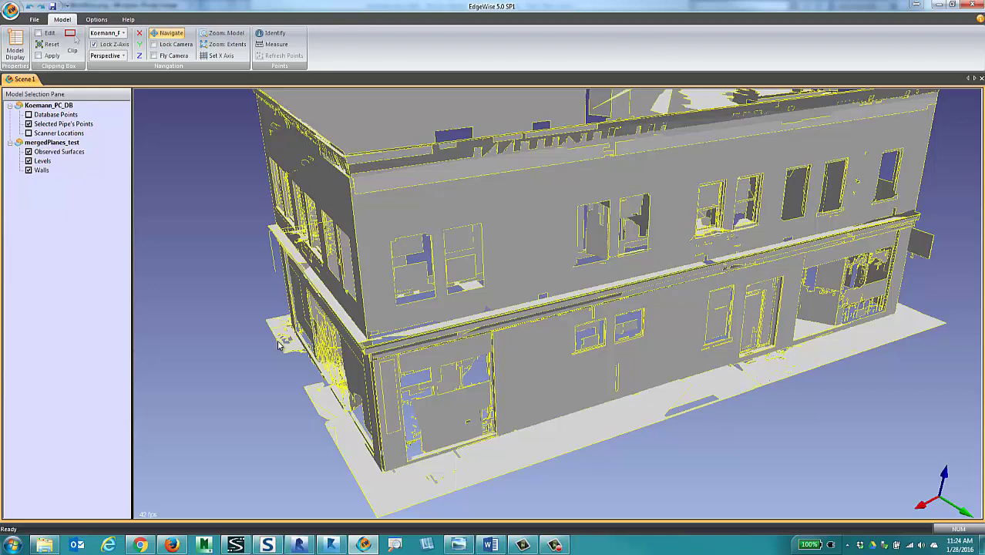
{"action": "left_click_drag", "start_coordinate": [279, 346], "coordinate": [279, 345]}
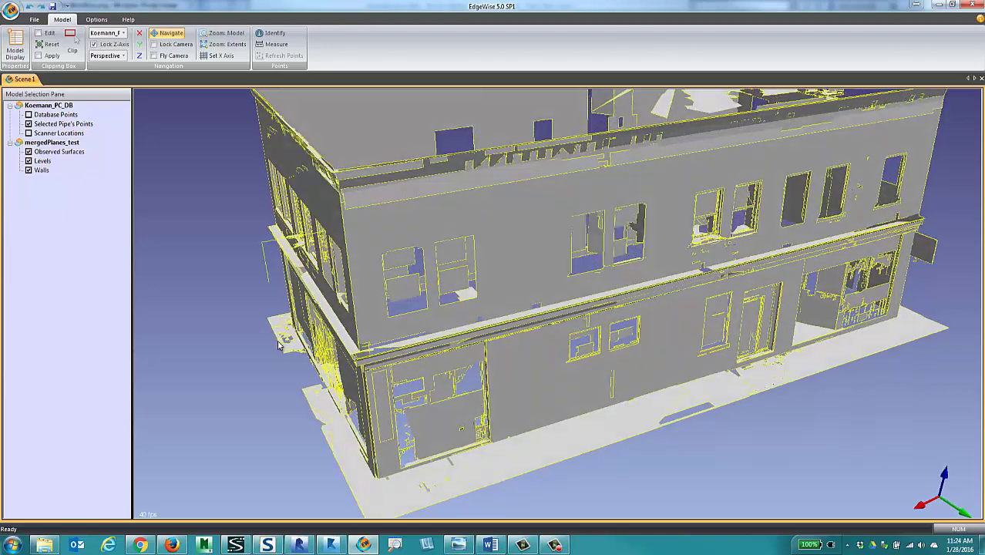
{"action": "middle_click_drag", "start_coordinate": [278, 345], "coordinate": [287, 331]}
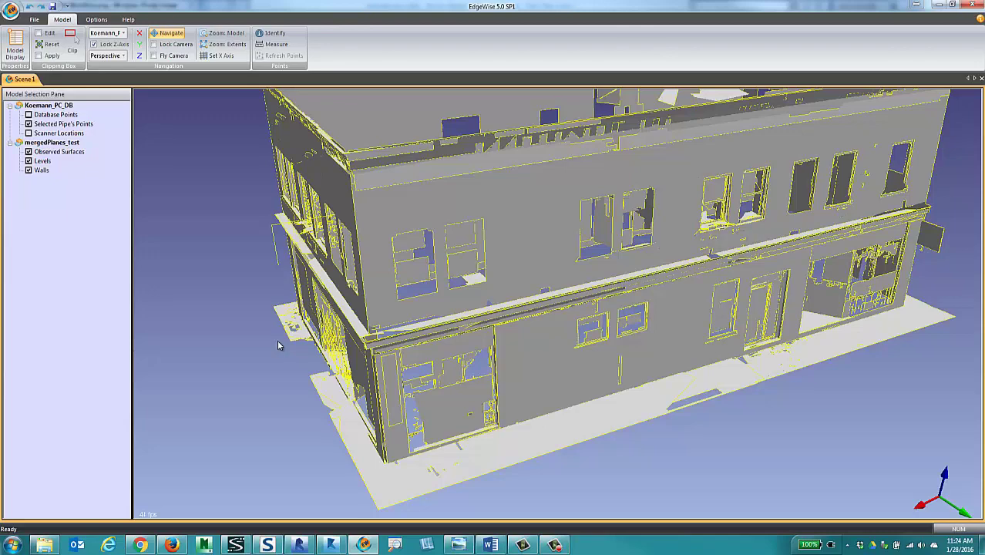
{"action": "mouse_move", "coordinate": [278, 345]}
{"action": "middle_mouse_down"}
{"action": "mouse_move", "coordinate": [293, 323]}
{"action": "mouse_move", "coordinate": [288, 330]}
{"action": "middle_mouse_up"}
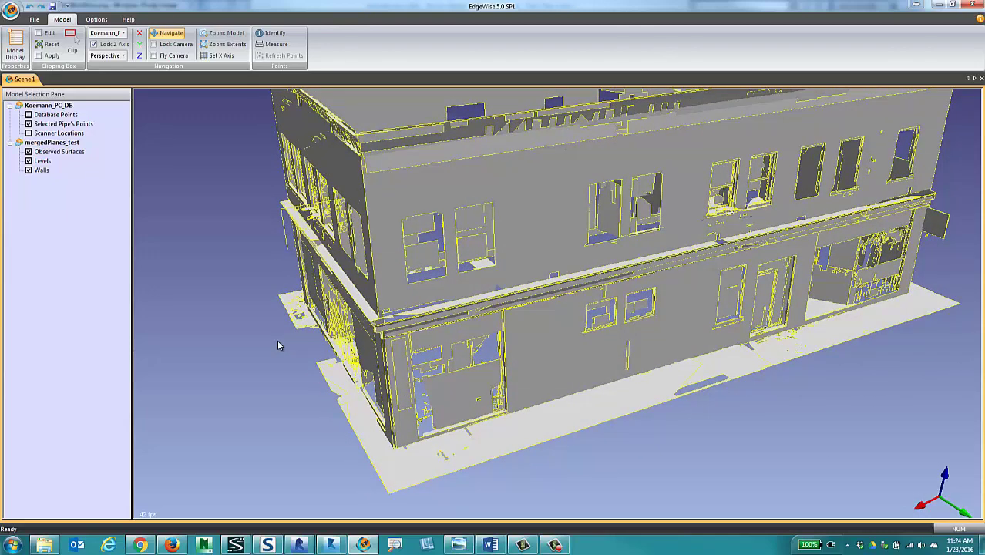
{"action": "mouse_move", "coordinate": [278, 345]}
{"action": "middle_mouse_down"}
{"action": "mouse_move", "coordinate": [262, 375]}
{"action": "mouse_move", "coordinate": [271, 332]}
{"action": "middle_mouse_up"}
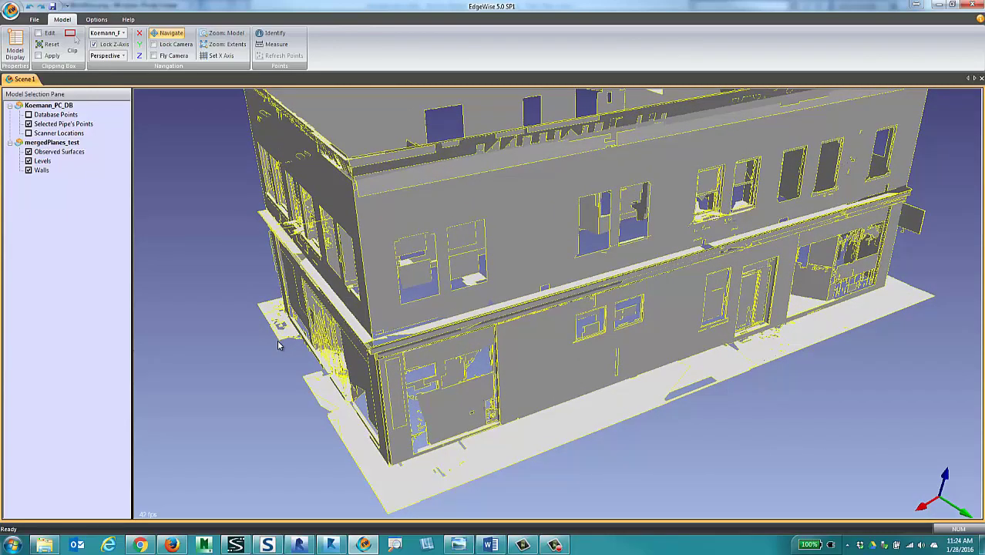
Step: Pick building levels from the horizontal plane surfaces at the sidewalk, ground slab, mid-height ledge and roof
{"action": "left_click", "coordinate": [34, 19]}
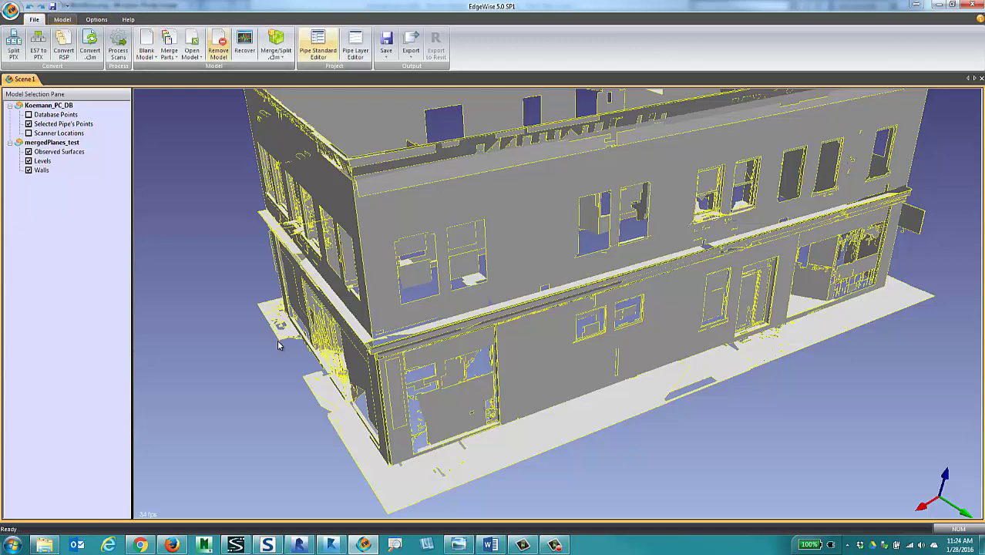
{"action": "left_click", "coordinate": [61, 20]}
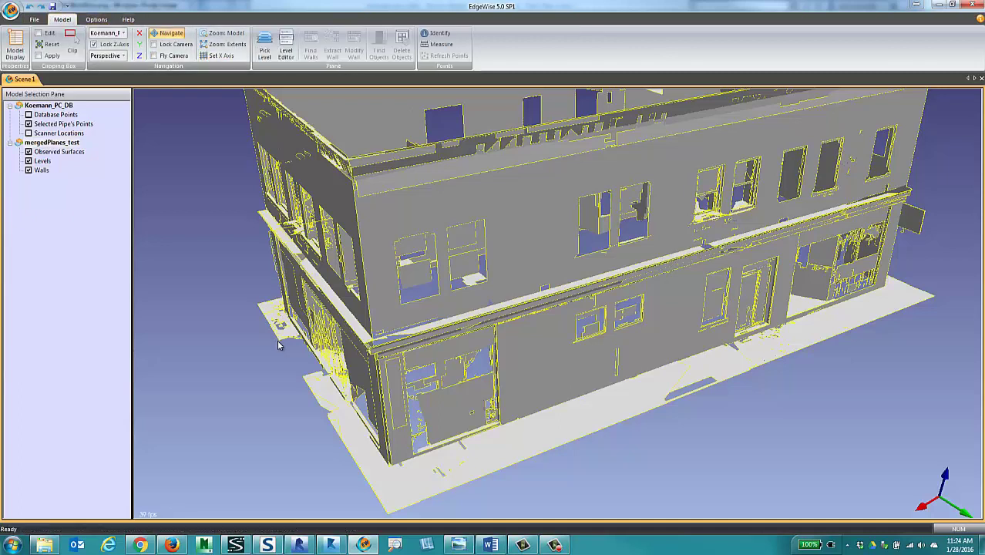
{"action": "left_click", "coordinate": [264, 48]}
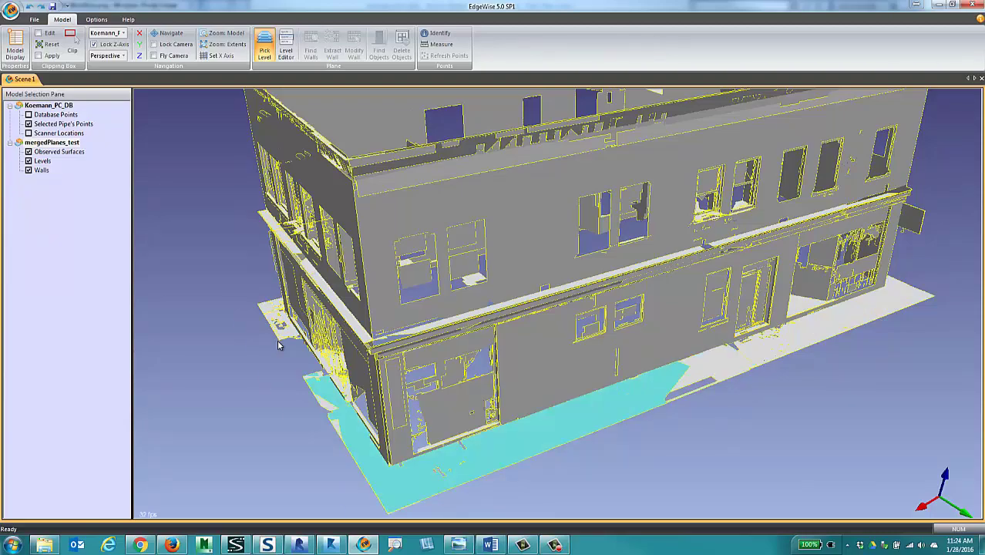
{"action": "left_click", "coordinate": [279, 345]}
{"action": "mouse_move", "coordinate": [278, 345]}
{"action": "middle_mouse_down"}
{"action": "mouse_move", "coordinate": [343, 281]}
{"action": "mouse_move", "coordinate": [278, 346]}
{"action": "mouse_move", "coordinate": [274, 337]}
{"action": "mouse_move", "coordinate": [278, 345]}
{"action": "middle_mouse_up"}
{"action": "left_click", "coordinate": [278, 346]}
{"action": "left_click", "coordinate": [278, 345]}
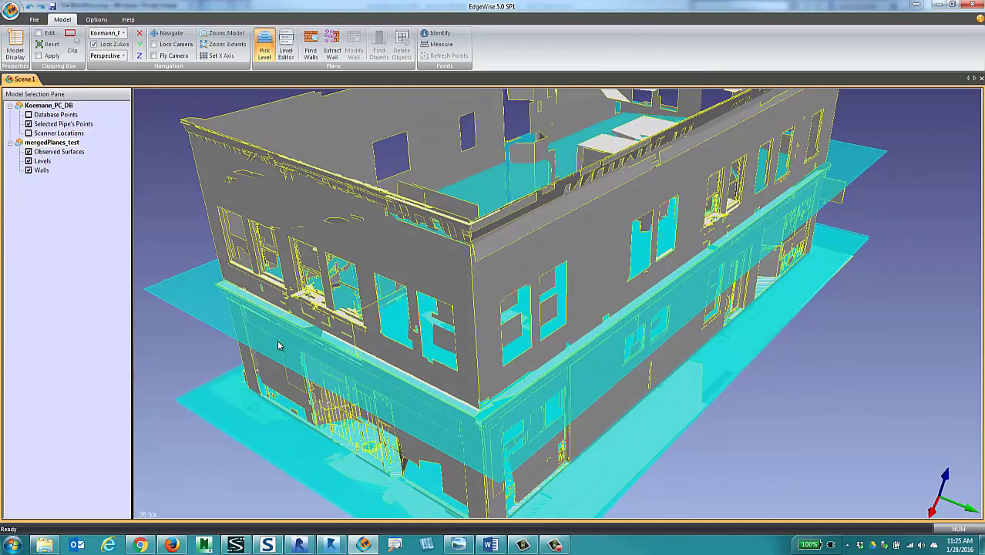
{"action": "left_click", "coordinate": [278, 345]}
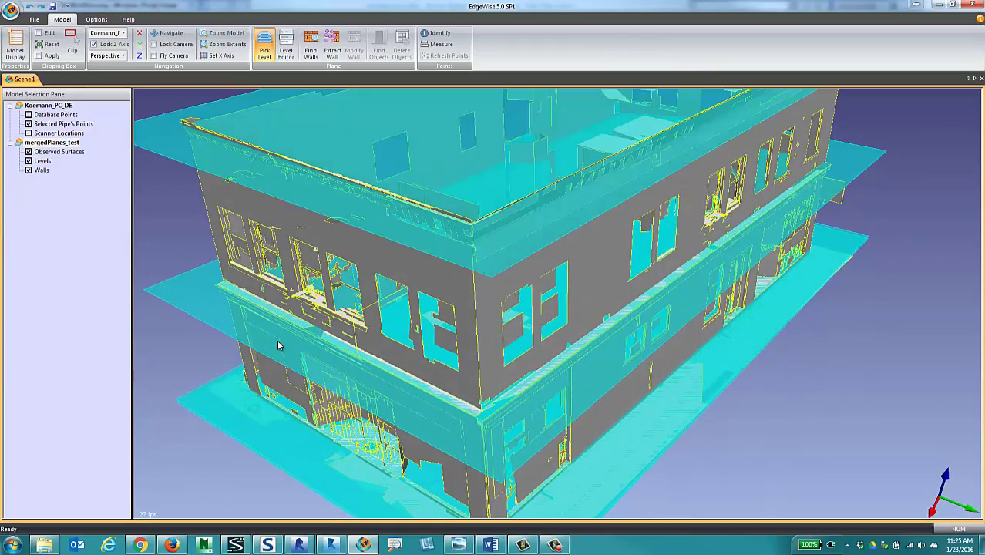
Step: Rename the lowest picked level, ewLevel 0, as GRADE in the level list
{"action": "middle_click_drag", "start_coordinate": [278, 345], "coordinate": [278, 345]}
{"action": "scroll", "coordinate": [278, 346], "scroll_direction": "down", "scroll_amount": 3}
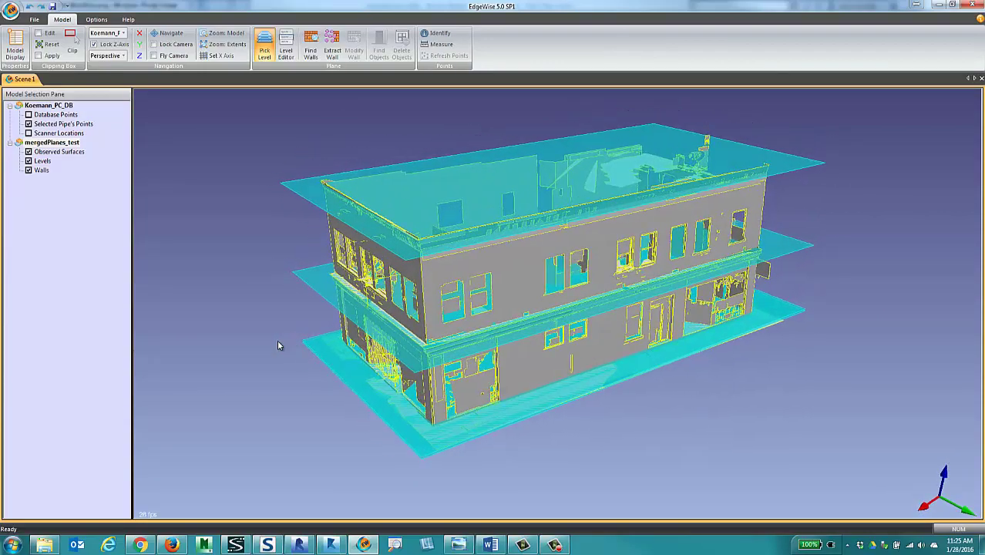
{"action": "scroll", "coordinate": [278, 345], "scroll_direction": "up", "scroll_amount": 5}
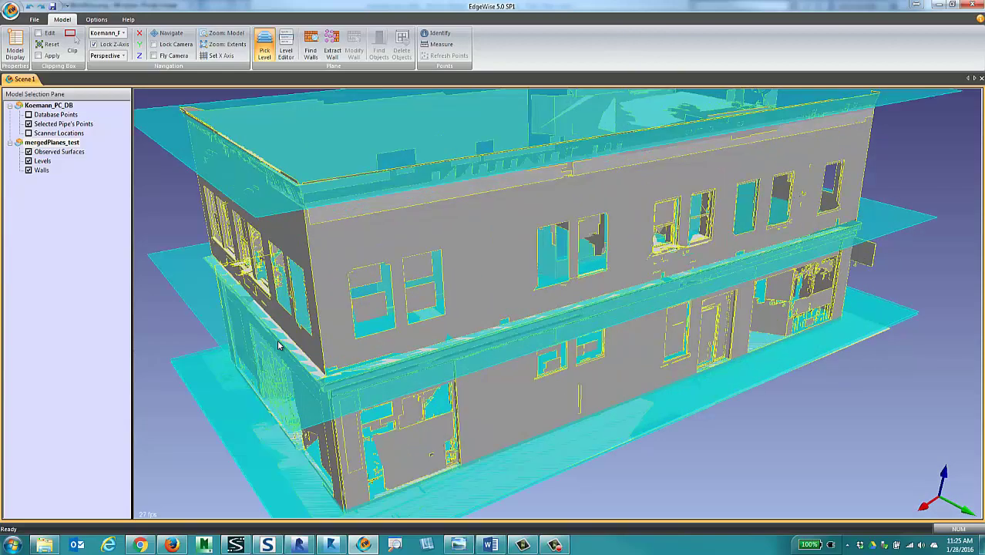
{"action": "middle_click_drag", "start_coordinate": [278, 345], "coordinate": [279, 345]}
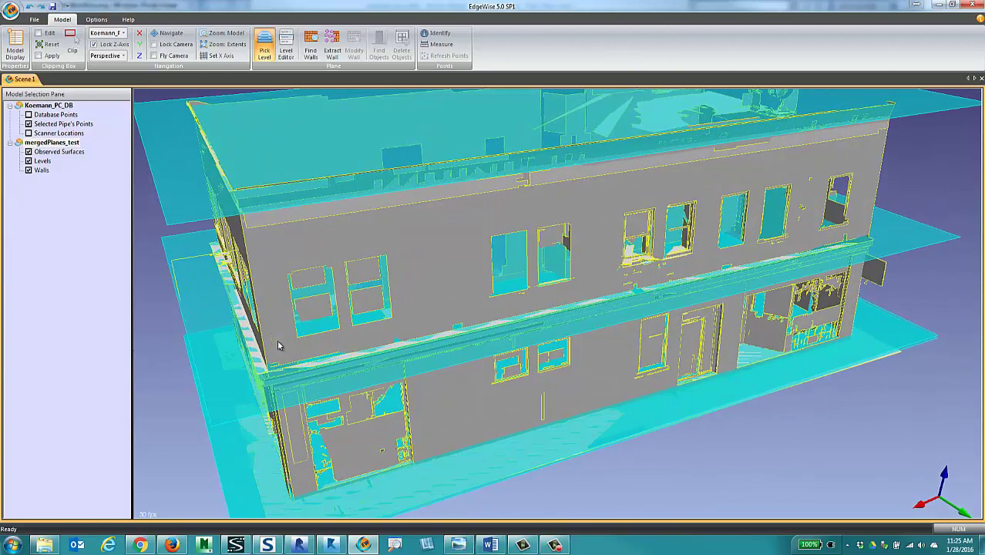
{"action": "left_click", "coordinate": [286, 45]}
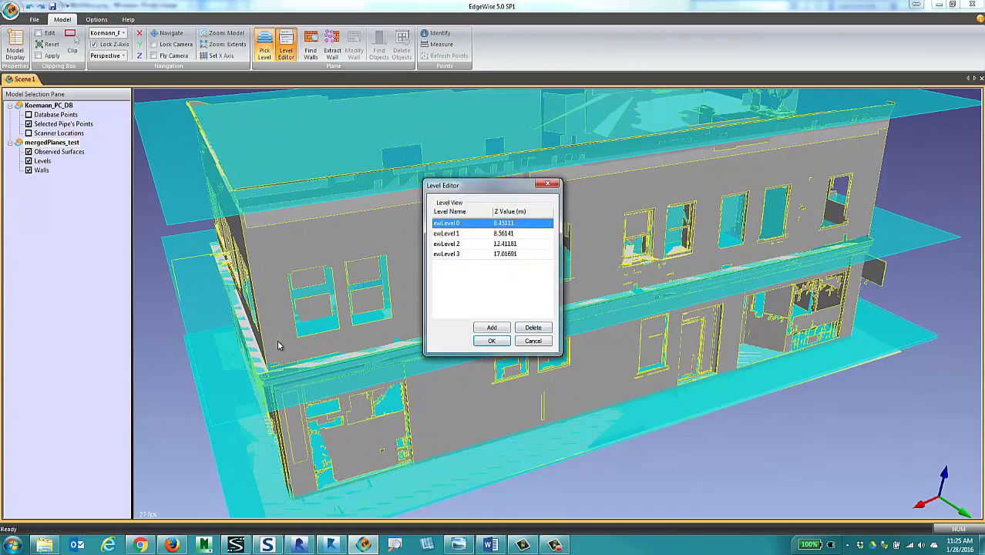
{"action": "left_click", "coordinate": [447, 234]}
{"action": "left_click", "coordinate": [460, 244]}
{"action": "left_click", "coordinate": [460, 254]}
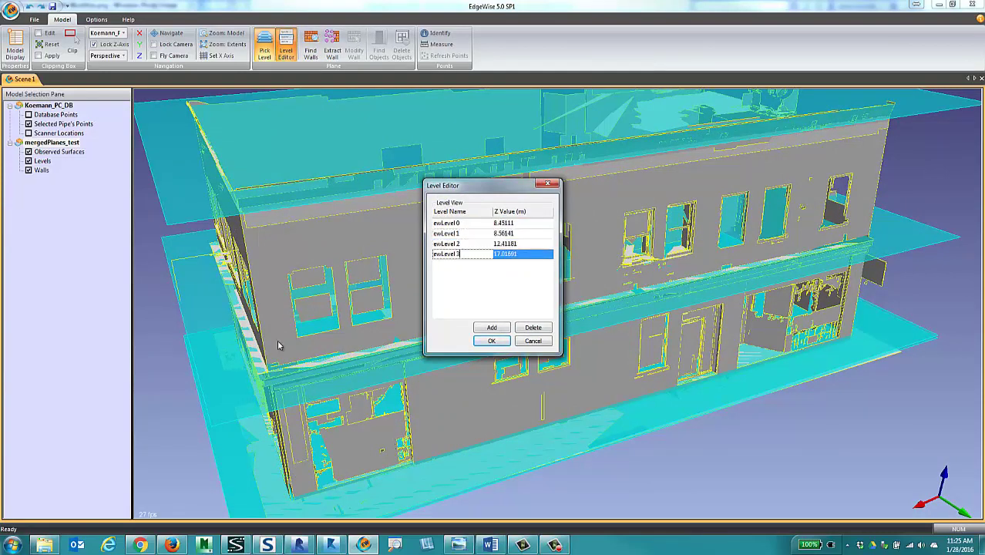
{"action": "left_click", "coordinate": [459, 222]}
{"action": "left_click_drag", "start_coordinate": [461, 223], "coordinate": [433, 223]}
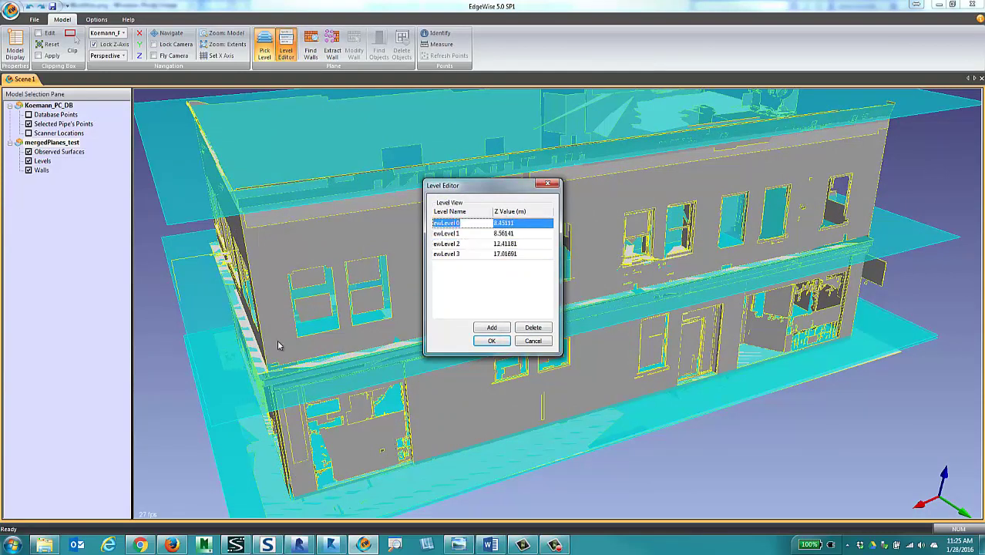
{"action": "type", "text": "GRADE"}
{"action": "key", "text": "Return"}
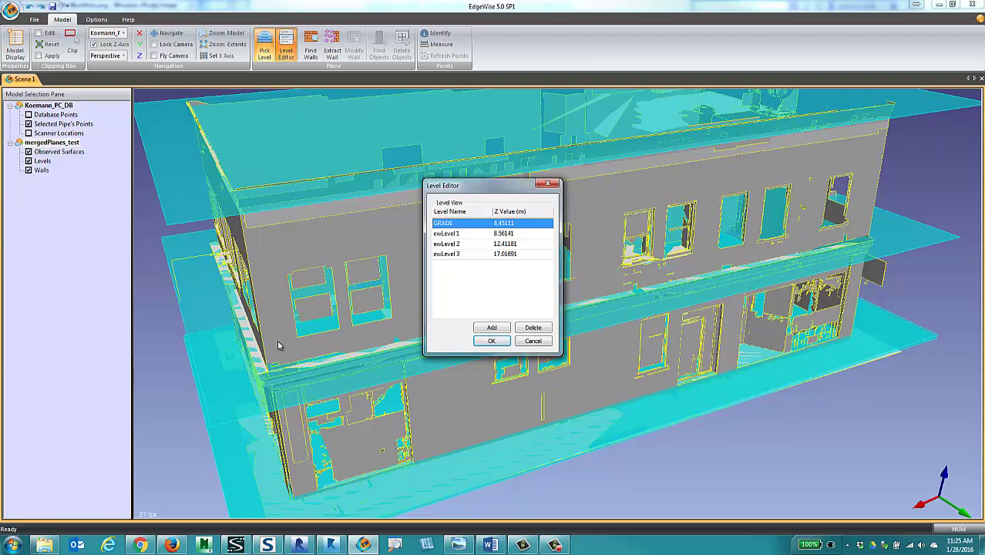
Step: Rename ewLevel 1 as SLAB and apply the level changes
{"action": "key", "text": "Down"}
{"action": "type", "text": "SLAB"}
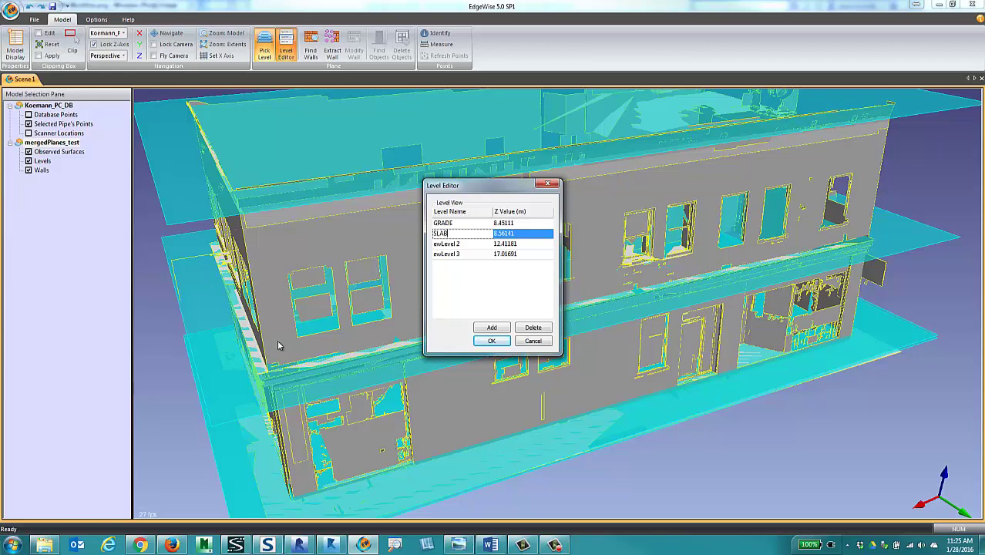
{"action": "key", "text": "Down"}
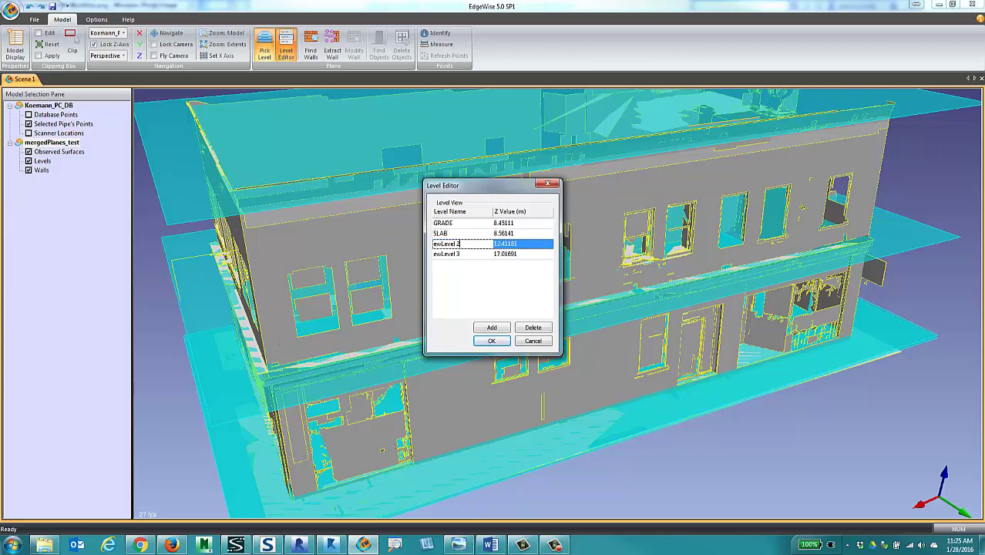
{"action": "key", "text": "Return"}
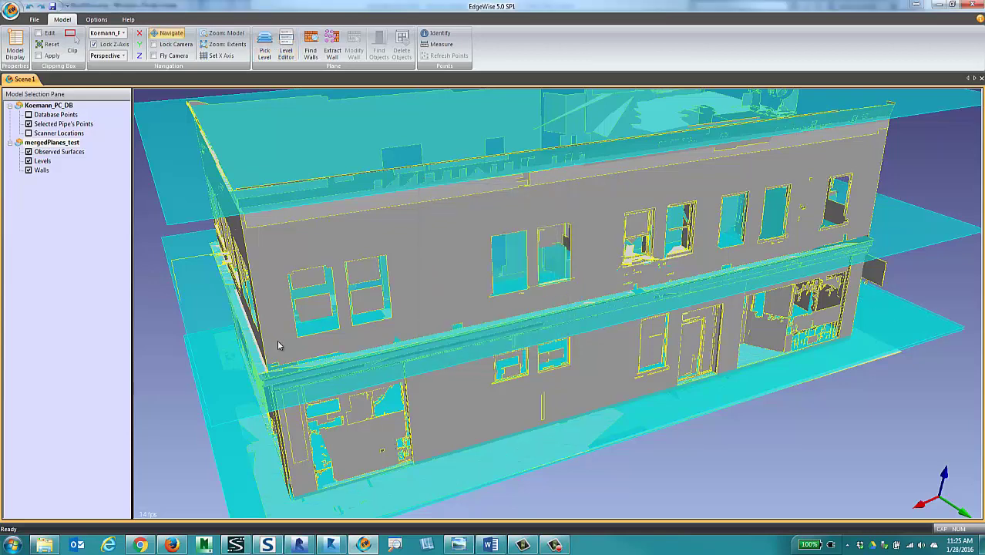
Step: Show the database points of Koemann_PC_DB and hide the observed surfaces, levels and walls of mergedPlanes_test
{"action": "left_click_drag", "start_coordinate": [278, 345], "coordinate": [300, 350]}
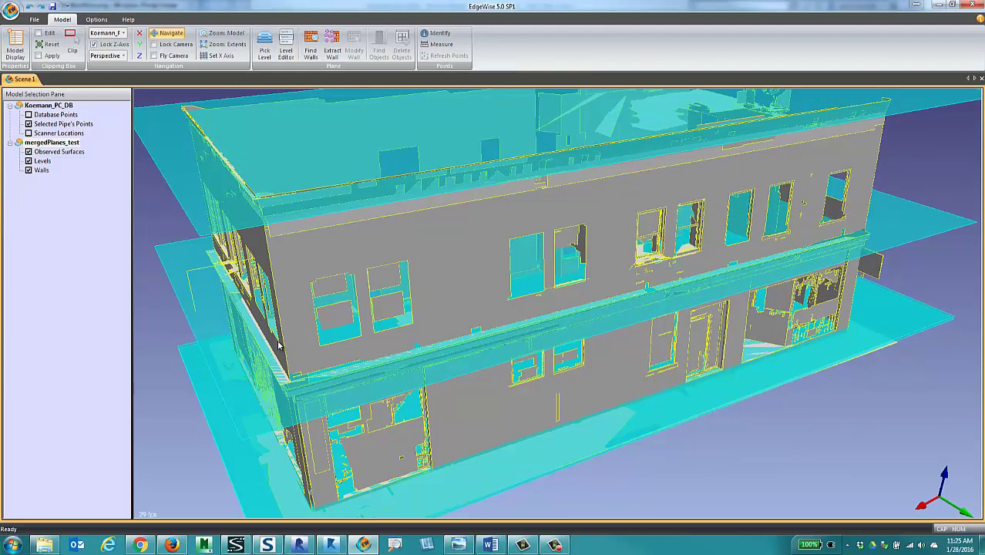
{"action": "scroll", "coordinate": [279, 345], "scroll_direction": "up", "scroll_amount": 5}
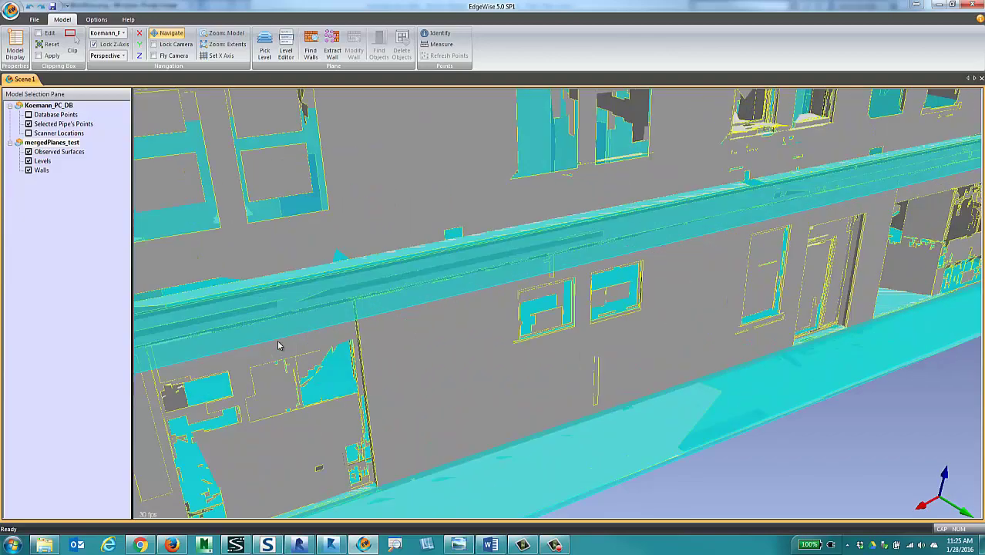
{"action": "mouse_move", "coordinate": [279, 345]}
{"action": "left_mouse_down"}
{"action": "mouse_move", "coordinate": [370, 351]}
{"action": "mouse_move", "coordinate": [278, 345]}
{"action": "left_mouse_up"}
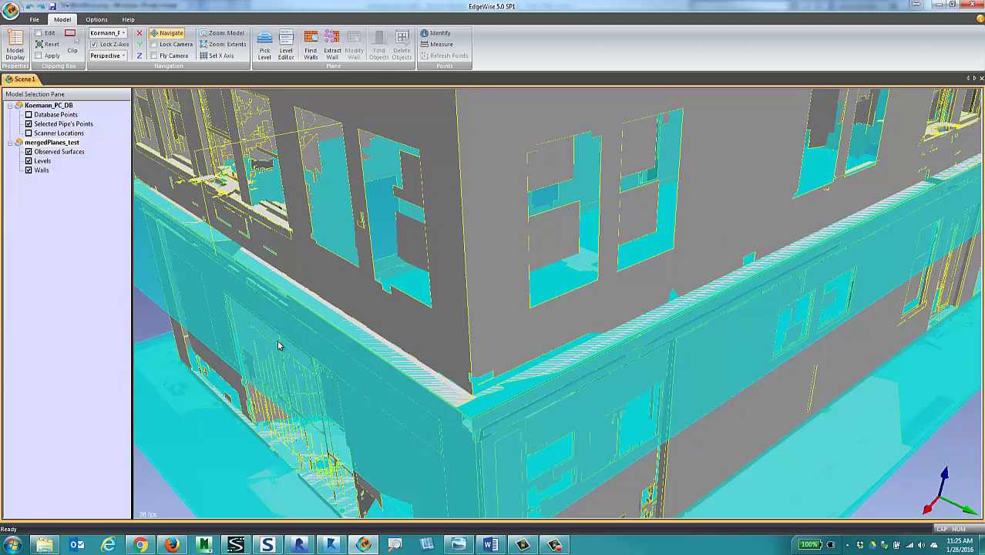
{"action": "left_click_drag", "start_coordinate": [278, 345], "coordinate": [232, 340]}
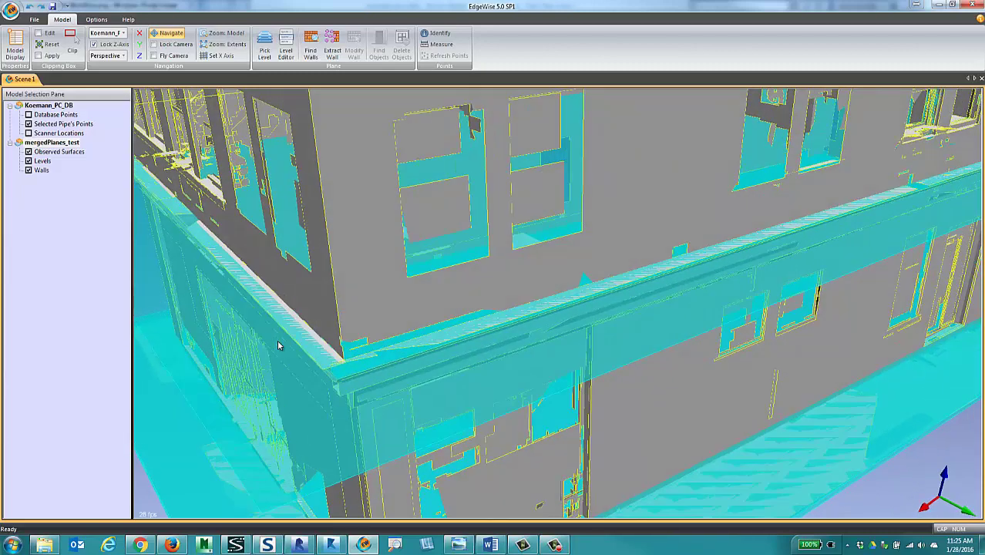
{"action": "left_click", "coordinate": [29, 114]}
{"action": "left_click", "coordinate": [28, 151]}
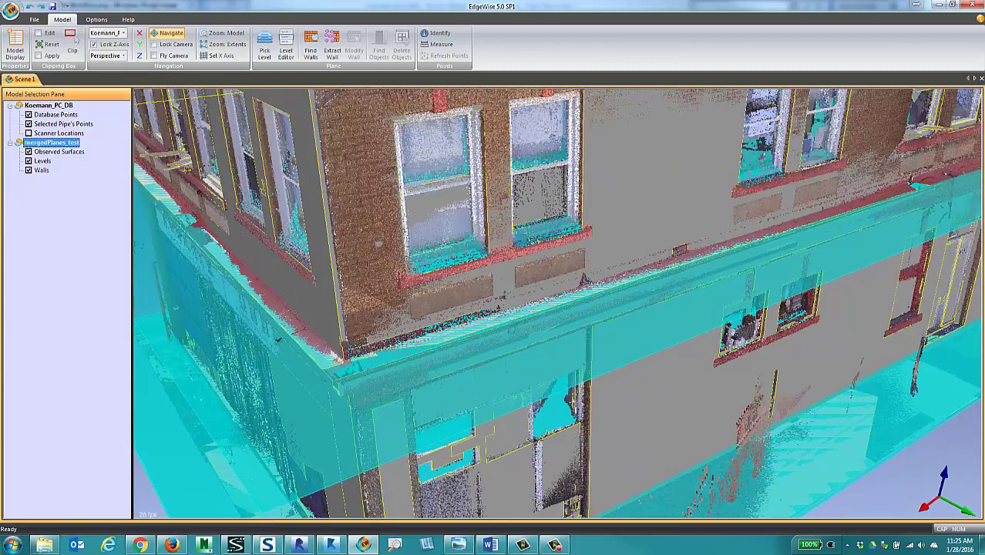
{"action": "key", "text": "w"}
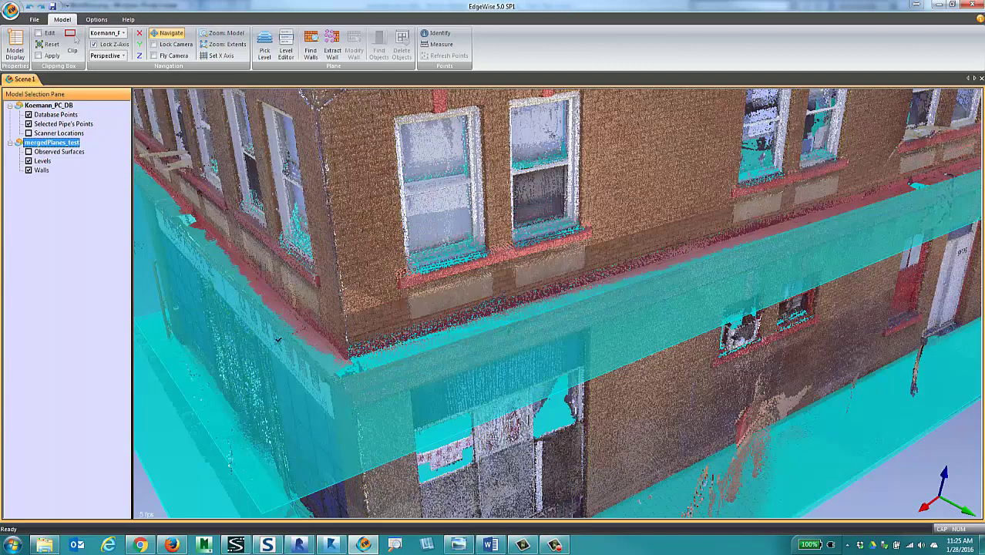
{"action": "key", "text": "l"}
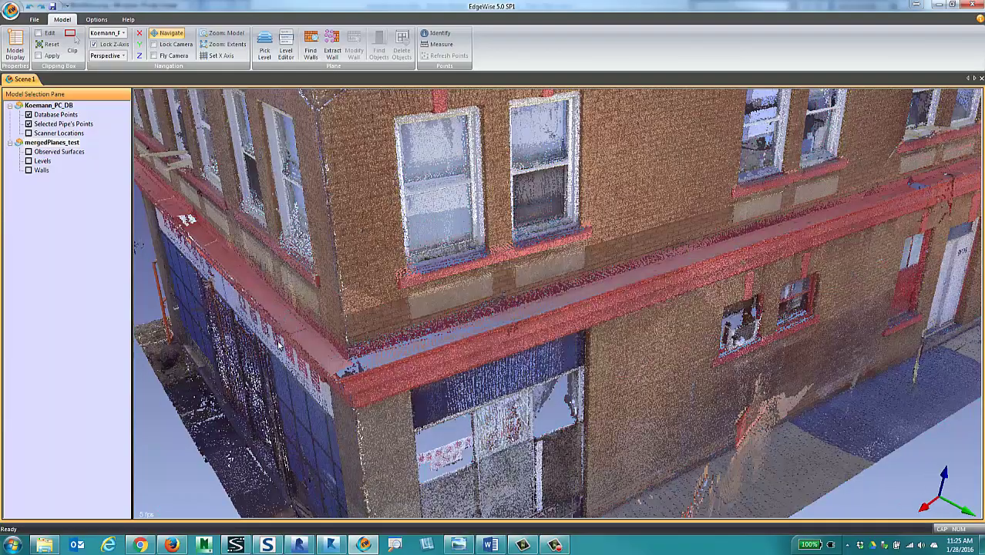
Step: Identify the coordinates of several scan points around the upper-floor window sill near the building's corner
{"action": "middle_click_drag", "start_coordinate": [278, 345], "coordinate": [310, 442]}
{"action": "scroll", "coordinate": [278, 345], "scroll_direction": "up", "scroll_amount": 5}
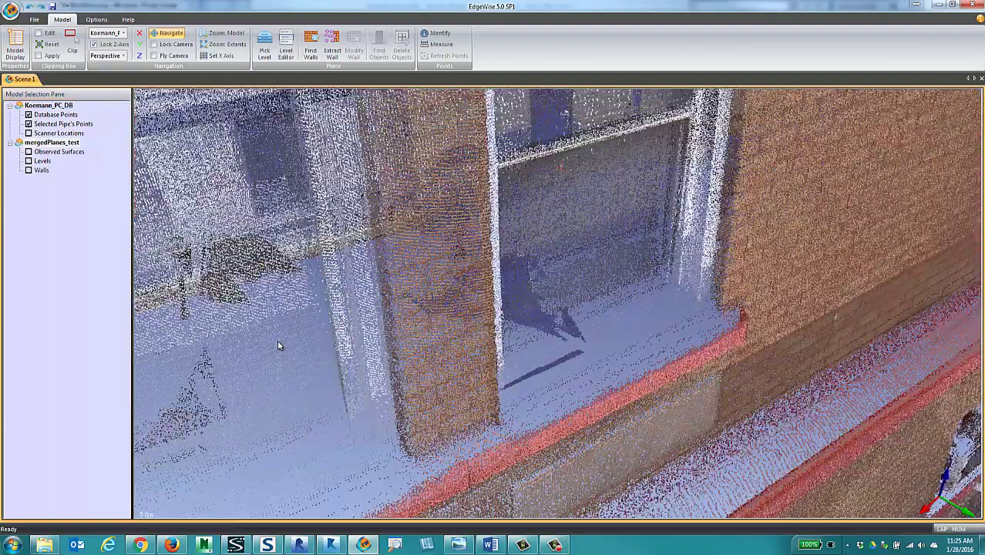
{"action": "scroll", "coordinate": [278, 345], "scroll_direction": "up", "scroll_amount": 10}
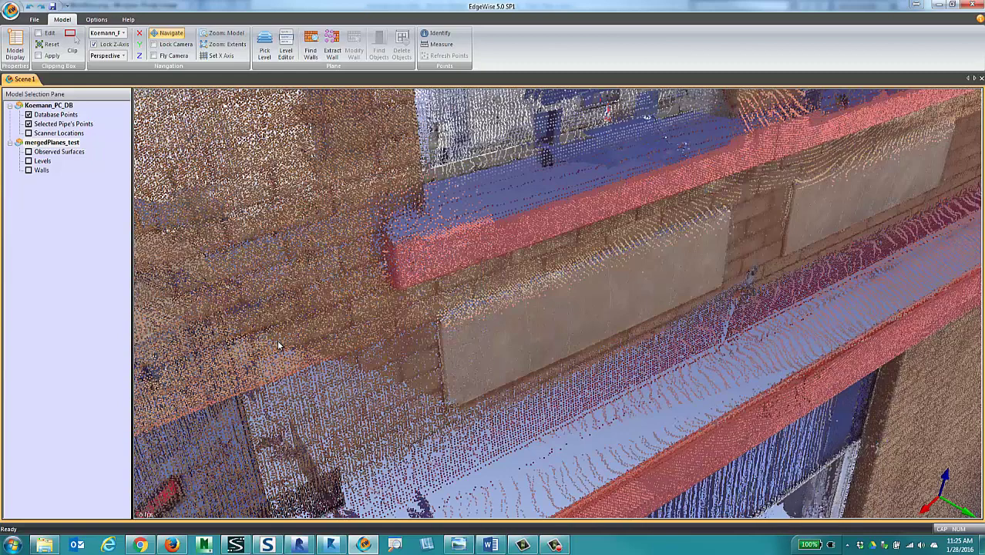
{"action": "key", "text": "i"}
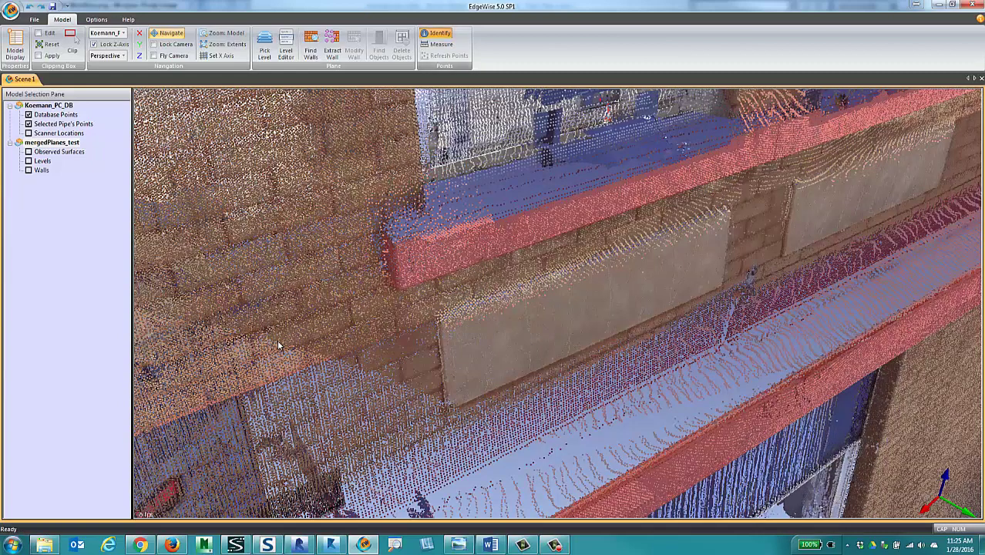
{"action": "left_click", "coordinate": [279, 347]}
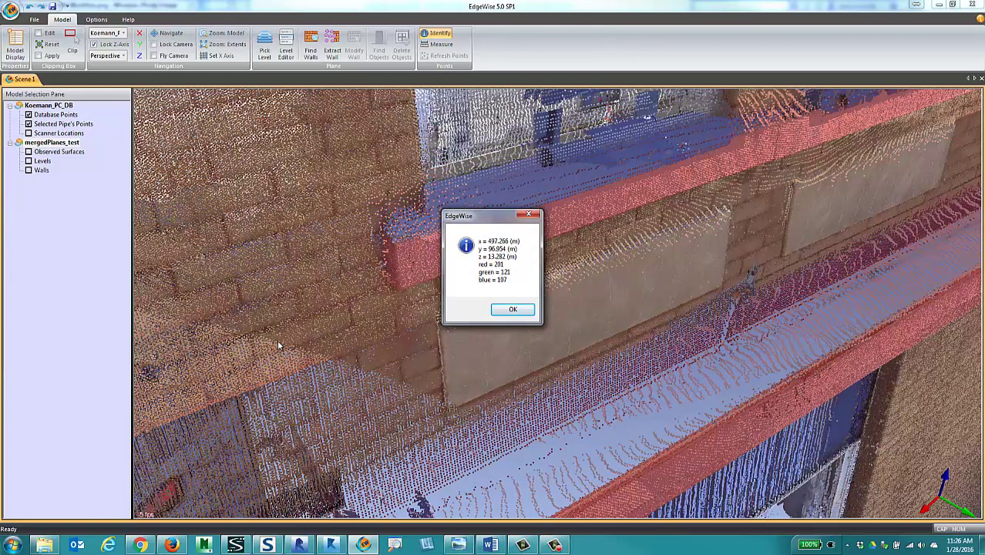
{"action": "key", "text": "Return"}
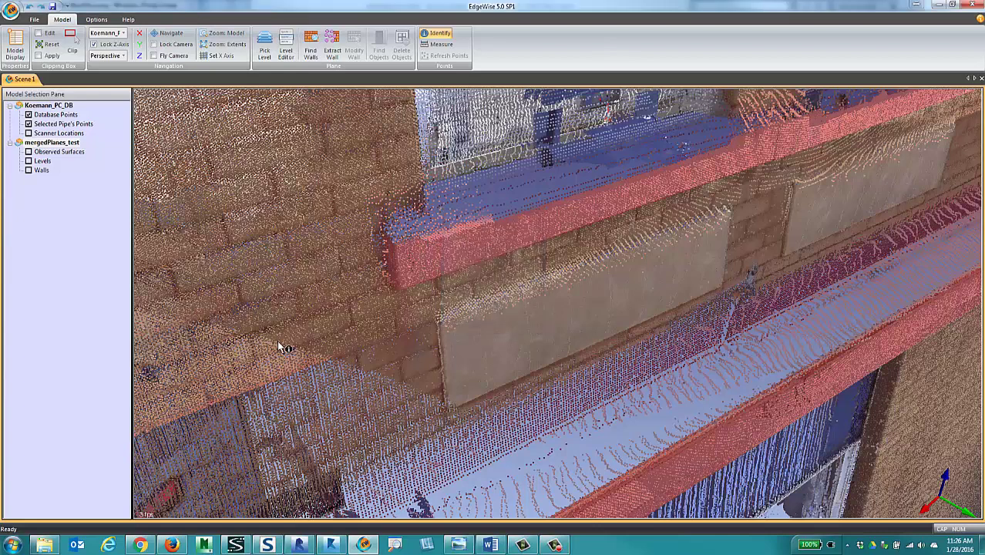
{"action": "left_click", "coordinate": [279, 348]}
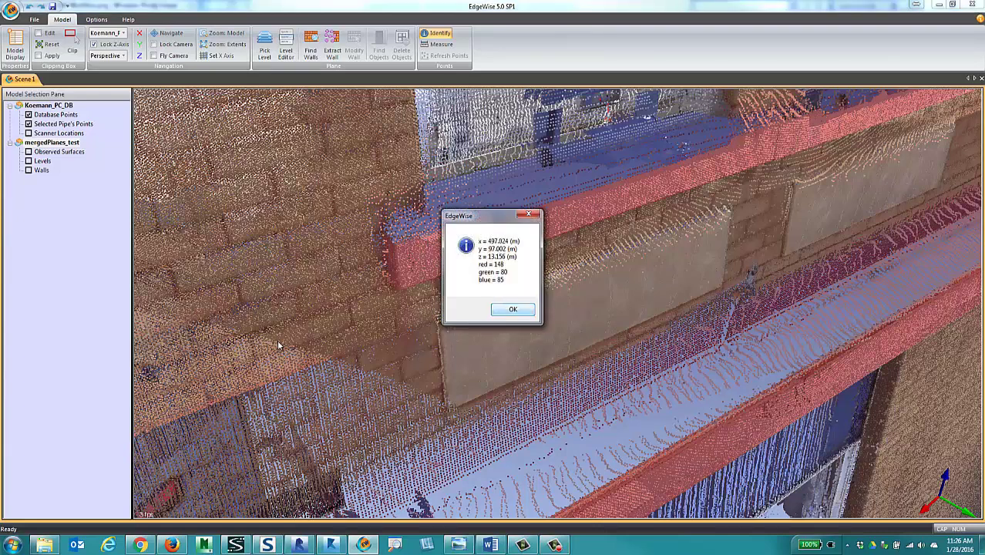
{"action": "key", "text": "Return"}
{"action": "left_click", "coordinate": [279, 347]}
{"action": "key", "text": "Return"}
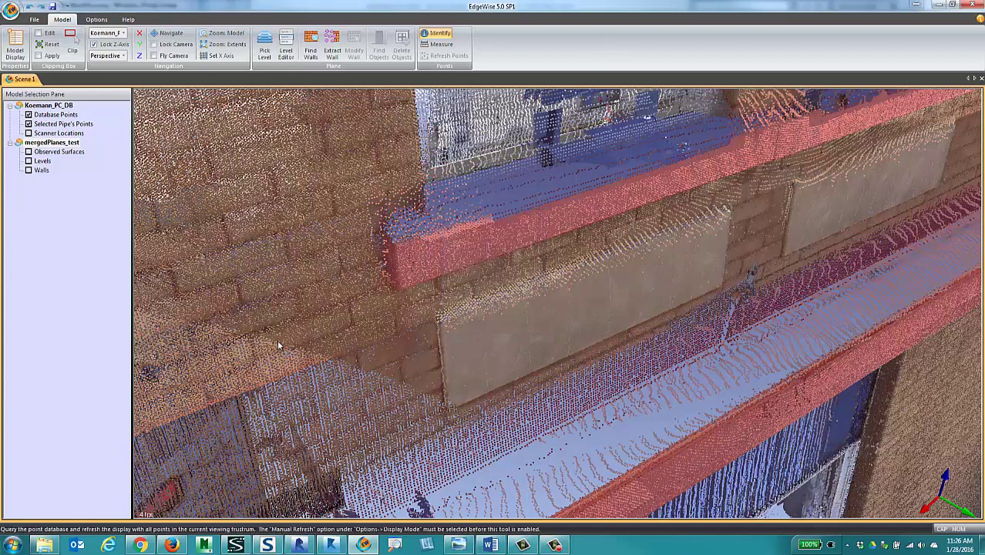
Step: Add a new level at a Z value of 13.1 m, name it WIN SIL, and apply it
{"action": "left_click", "coordinate": [286, 44]}
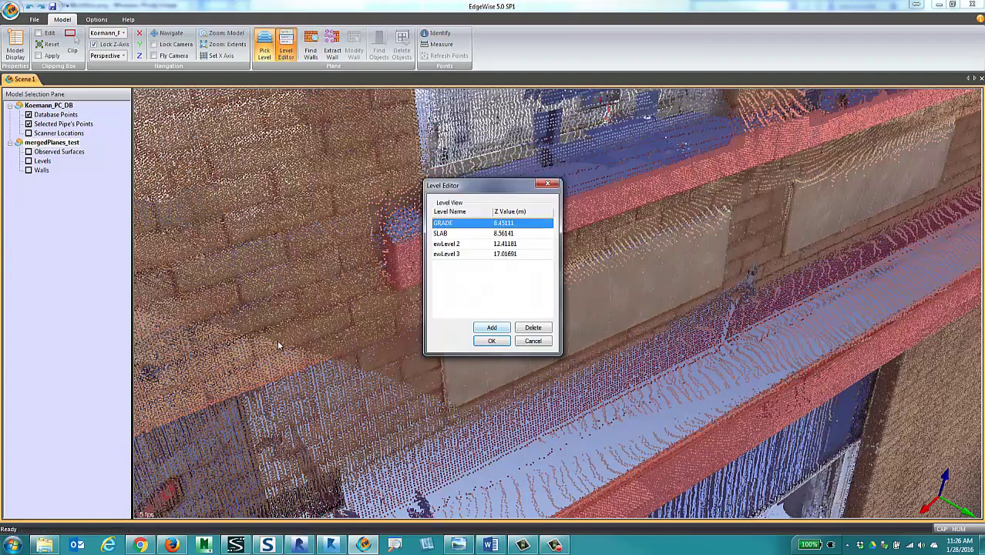
{"action": "left_click", "coordinate": [492, 328]}
{"action": "double_click", "coordinate": [506, 264]}
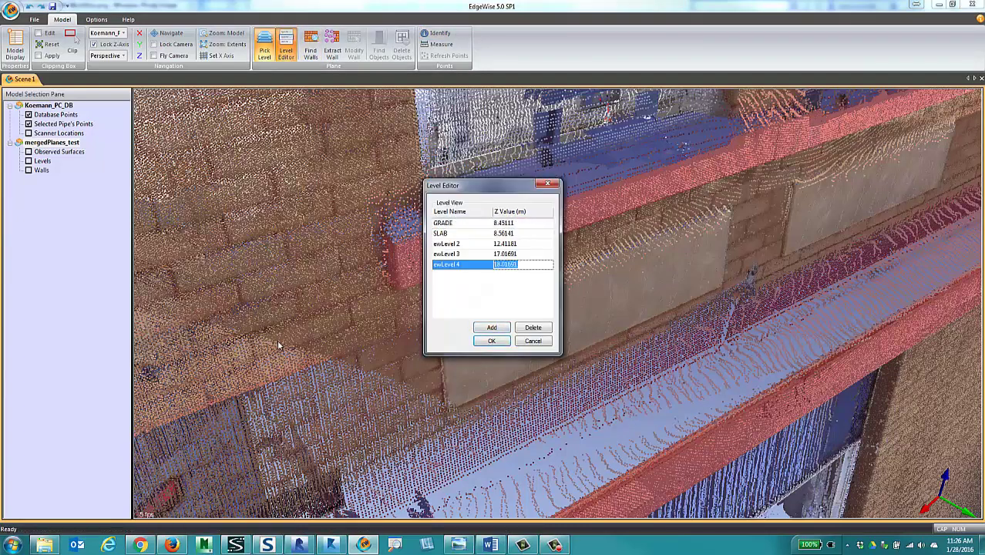
{"action": "type", "text": "13.1"}
{"action": "key", "text": "Return"}
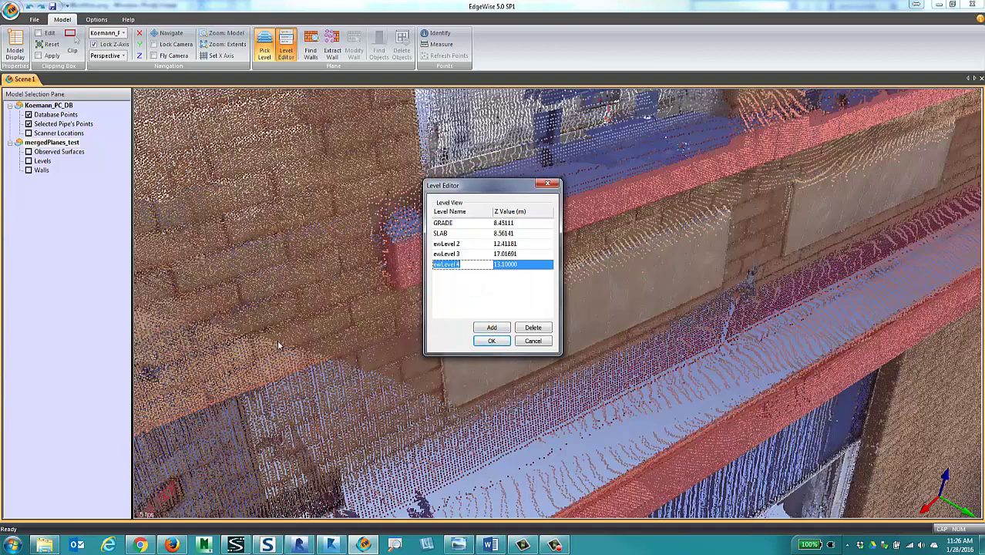
{"action": "type", "text": "WIN SIL"}
{"action": "key", "text": "Return"}
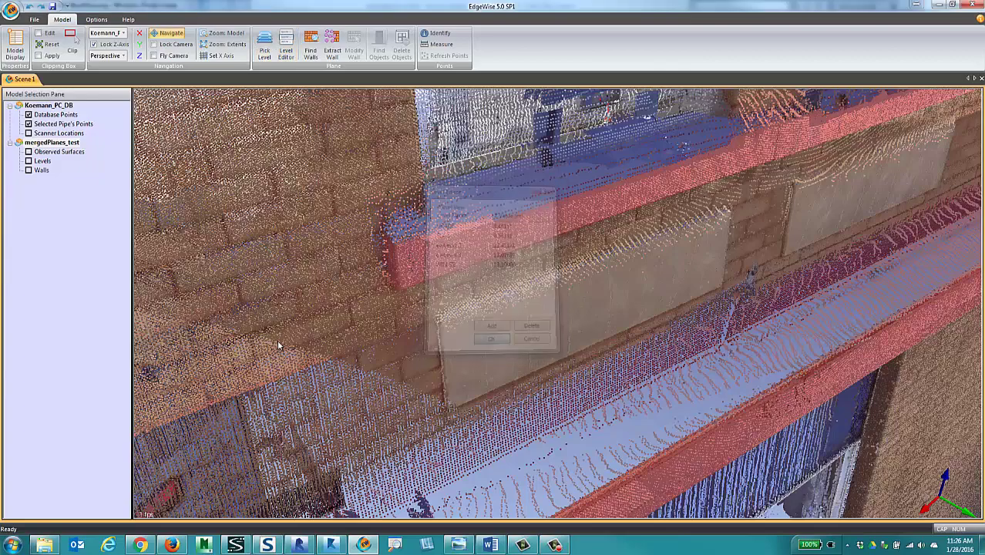
{"action": "scroll", "coordinate": [279, 345], "scroll_direction": "down", "scroll_amount": 6}
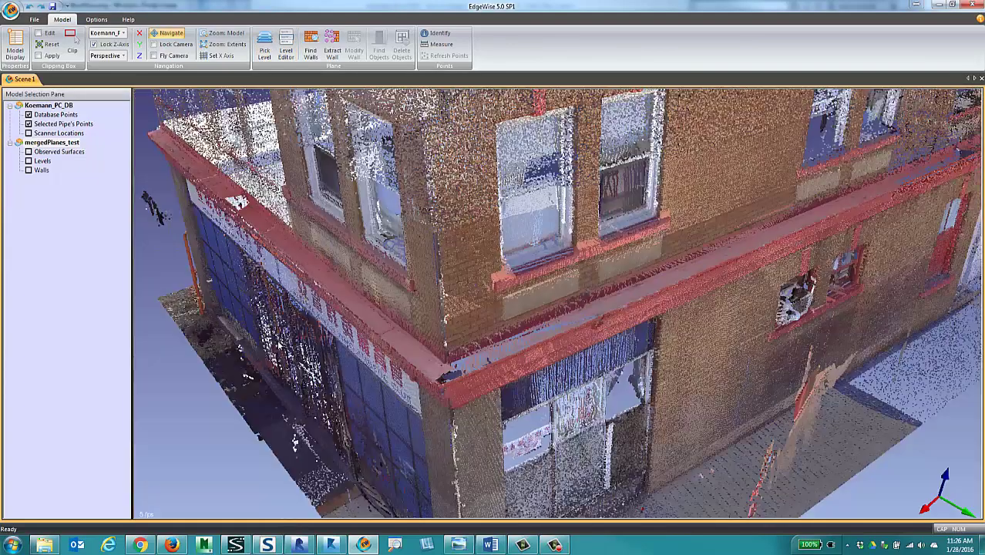
{"action": "scroll", "coordinate": [279, 345], "scroll_direction": "down", "scroll_amount": 4}
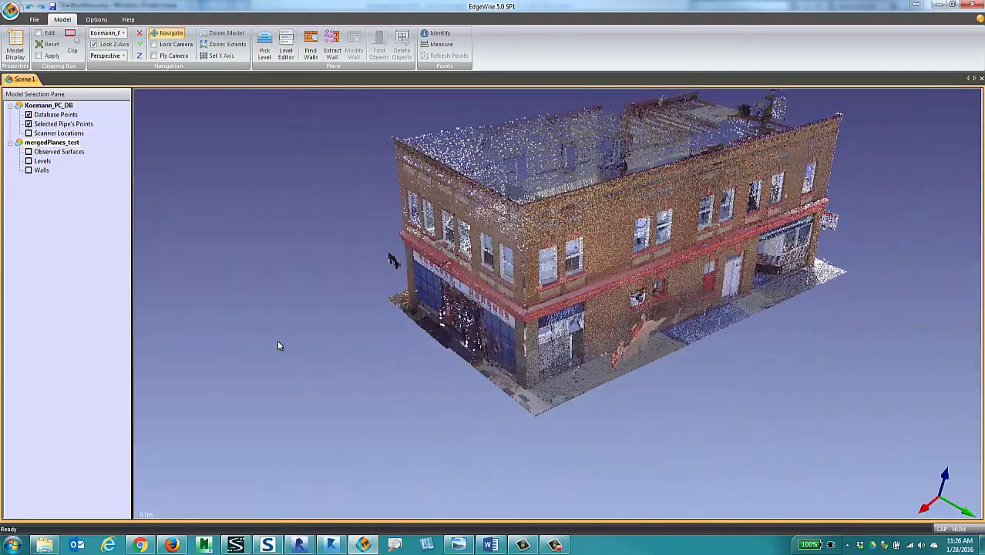
Step: Show the levels of mergedPlanes_test together with the building's point cloud
{"action": "key", "text": "l"}
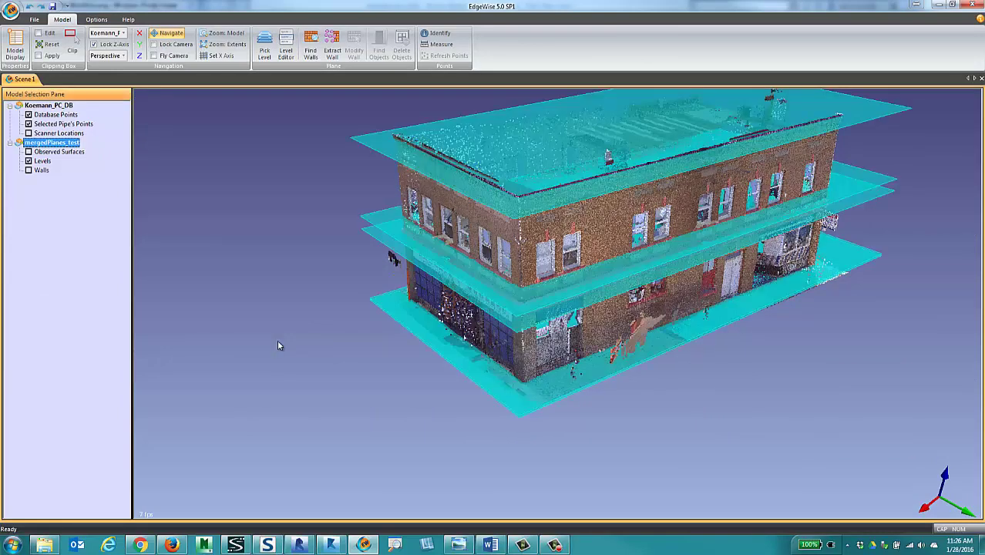
{"action": "scroll", "coordinate": [279, 345], "scroll_direction": "up", "scroll_amount": 1}
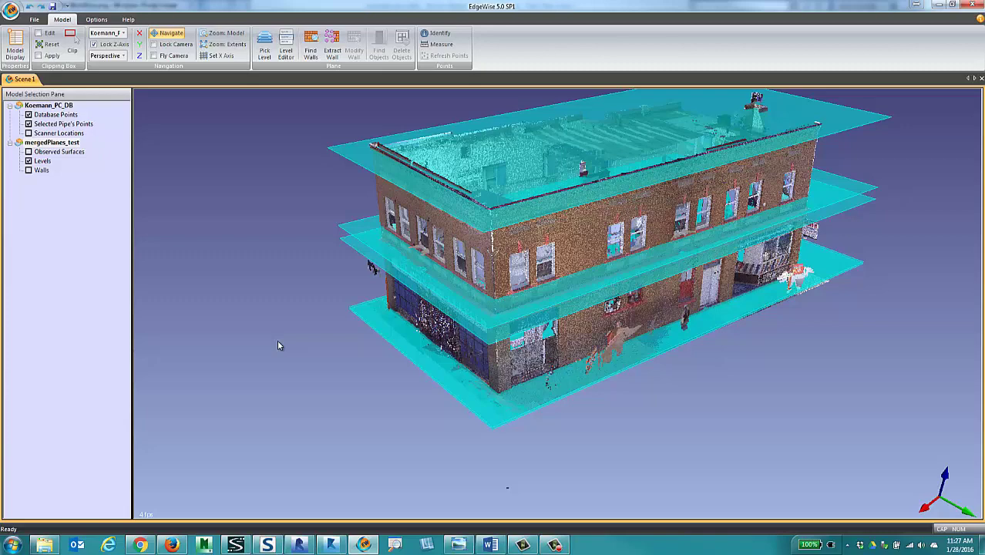
{"action": "left_click_drag", "start_coordinate": [278, 345], "coordinate": [278, 345]}
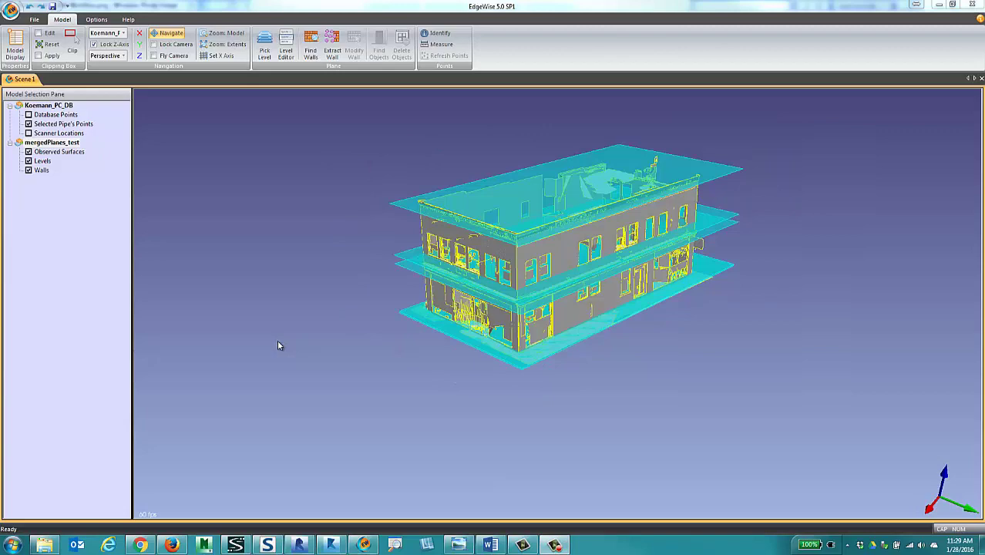
Step: Review the extracted surfaces with their levels, and check the level names and Z values in the Level Editor without changes
{"action": "left_click_drag", "start_coordinate": [278, 345], "coordinate": [278, 345]}
{"action": "middle_click_drag", "start_coordinate": [279, 346], "coordinate": [279, 345]}
{"action": "left_click_drag", "start_coordinate": [278, 345], "coordinate": [279, 345]}
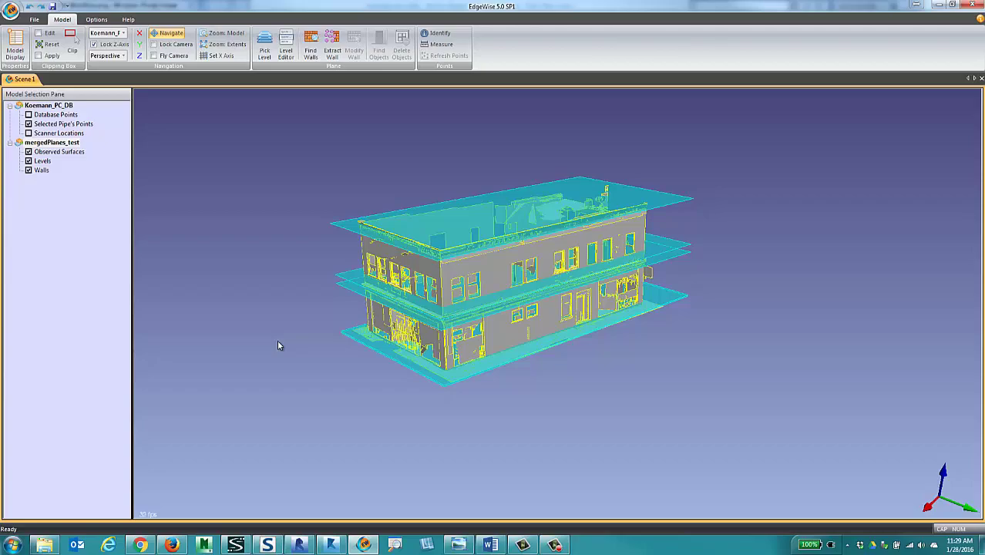
{"action": "scroll", "coordinate": [279, 346], "scroll_direction": "up", "scroll_amount": 5}
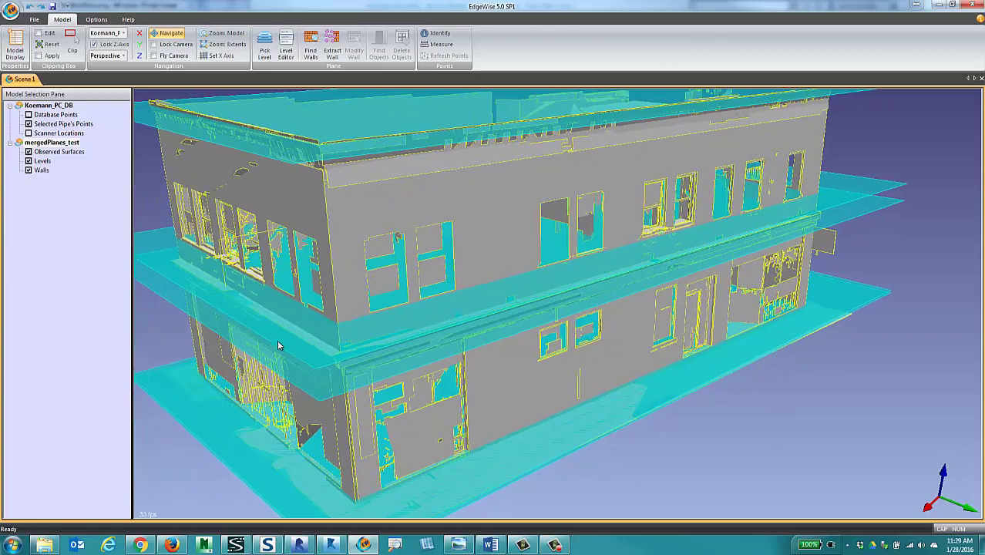
{"action": "scroll", "coordinate": [279, 345], "scroll_direction": "down", "scroll_amount": 2}
{"action": "left_click_drag", "start_coordinate": [279, 345], "coordinate": [279, 345]}
{"action": "left_click", "coordinate": [286, 45]}
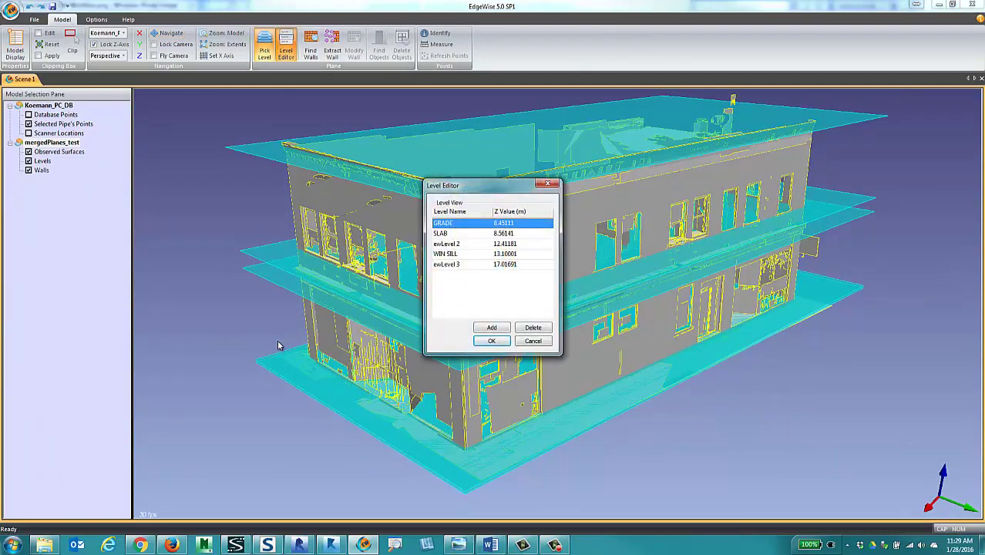
{"action": "left_click", "coordinate": [533, 340]}
Step: Run Find Walls on the merged planes model to generate walls from the extracted surfaces
{"action": "left_click_drag", "start_coordinate": [279, 345], "coordinate": [279, 345]}
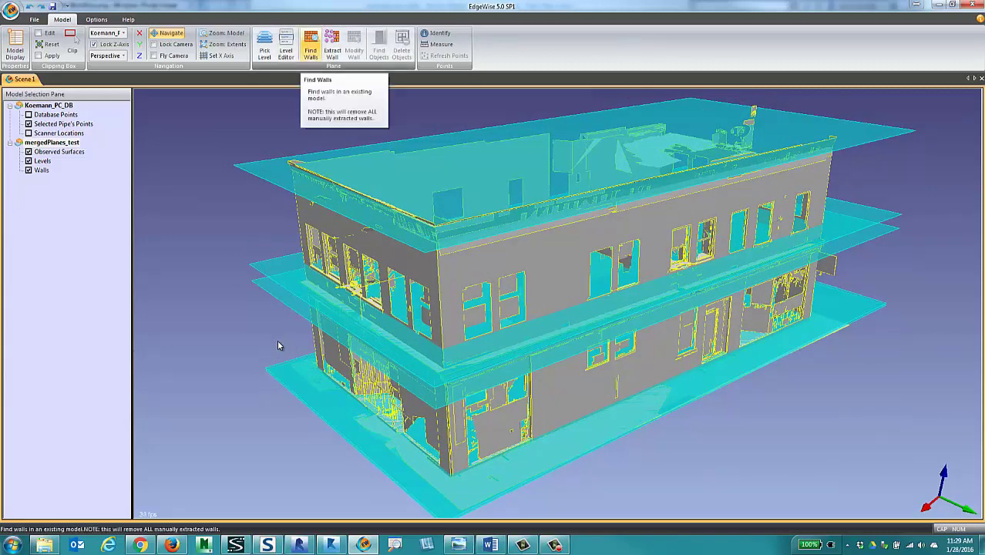
{"action": "left_click", "coordinate": [310, 48]}
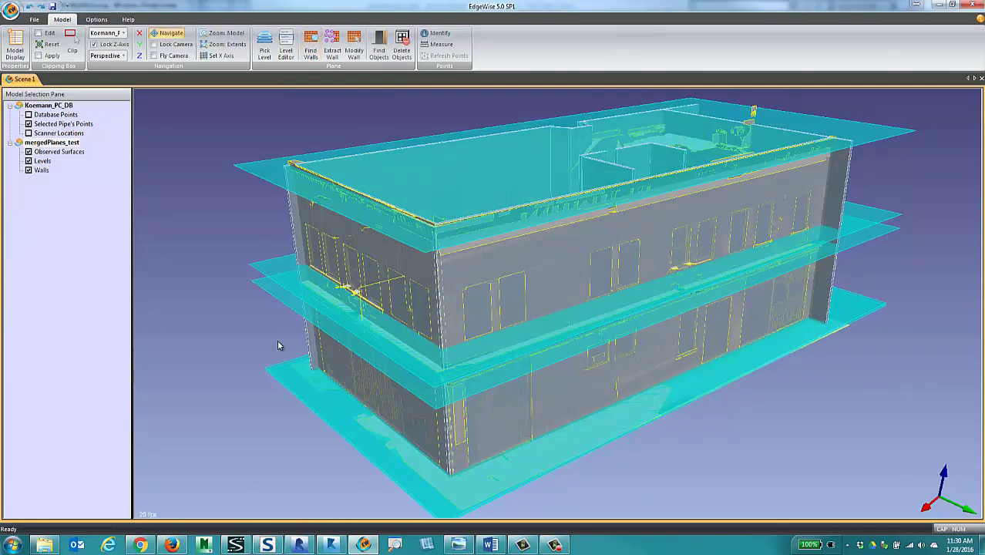
{"action": "left_click_drag", "start_coordinate": [278, 345], "coordinate": [279, 345]}
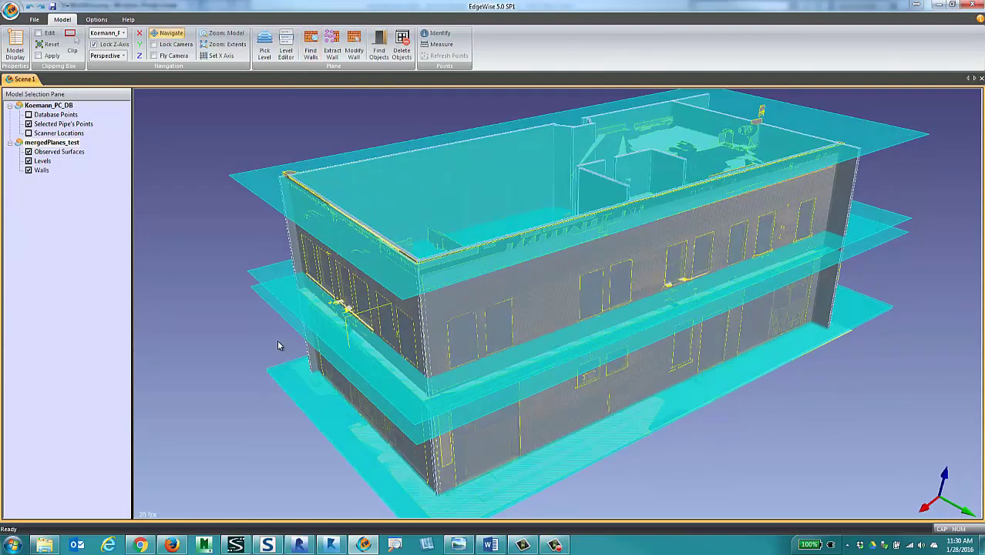
Step: Hide the observed surfaces and levels, and show the database points together with the walls
{"action": "left_click", "coordinate": [28, 152]}
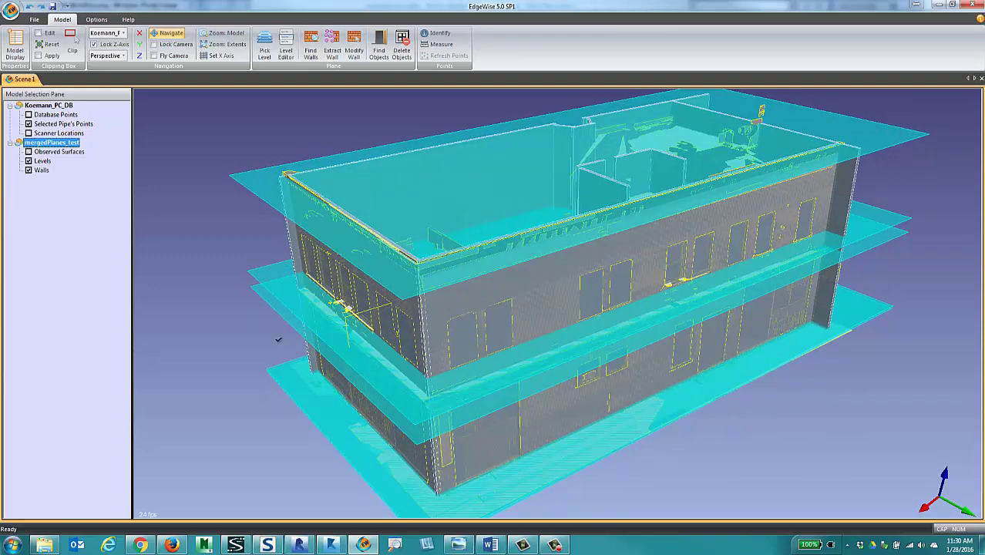
{"action": "left_click", "coordinate": [29, 161]}
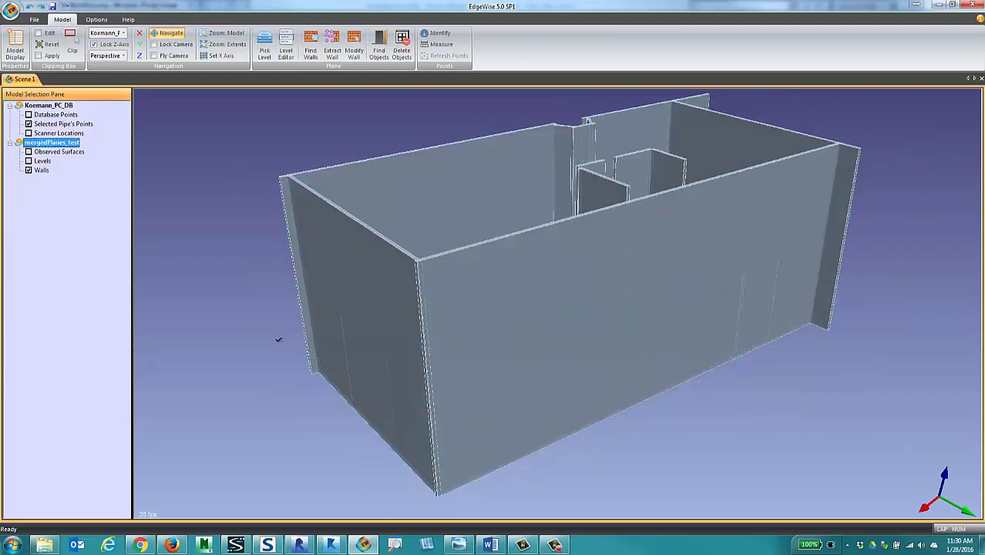
{"action": "left_click_drag", "start_coordinate": [279, 345], "coordinate": [279, 345]}
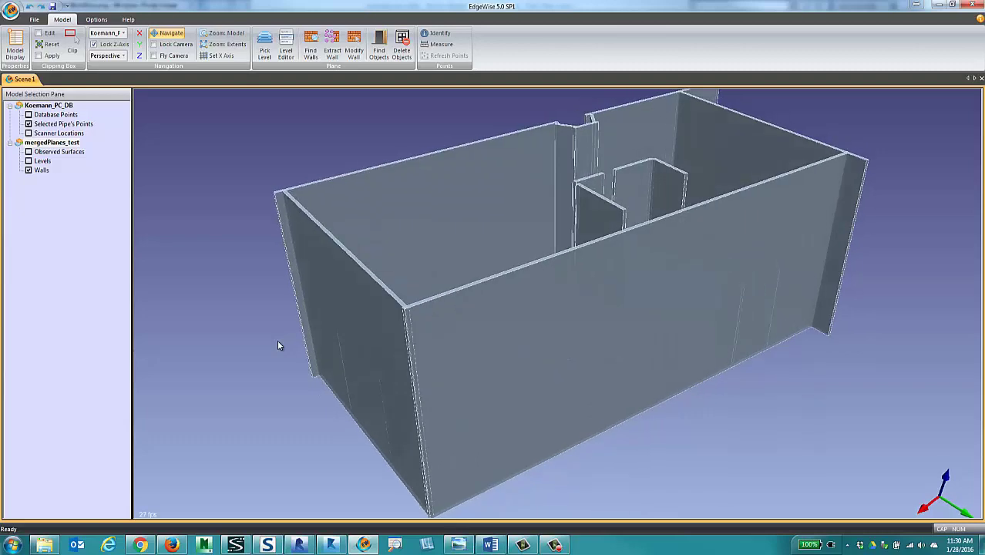
{"action": "left_click", "coordinate": [29, 115]}
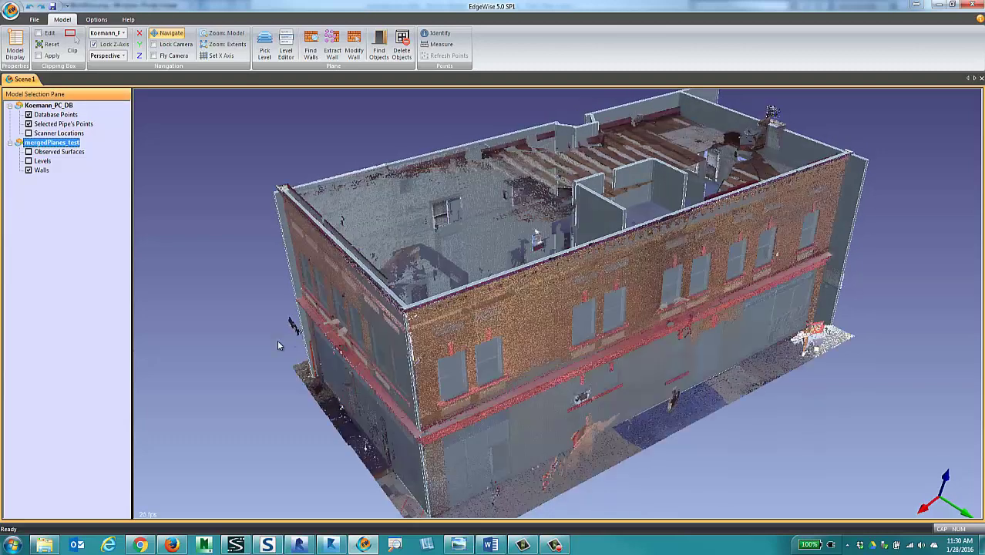
Step: Modify the walls at the corner beside the painted sign, pulling the protruding front wall end back flush with the side wall
{"action": "left_click", "coordinate": [354, 47]}
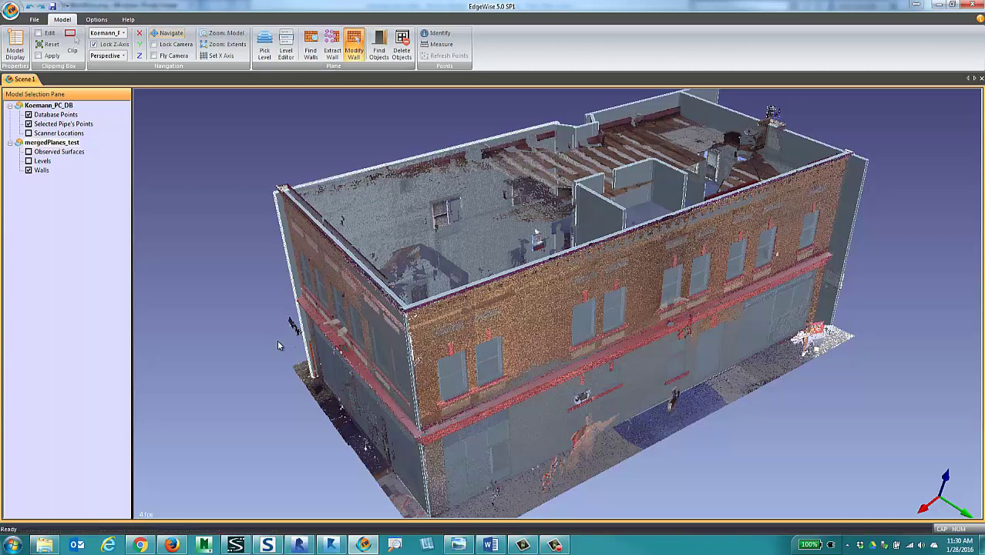
{"action": "left_click", "coordinate": [358, 332]}
{"action": "mouse_move", "coordinate": [359, 331]}
{"action": "left_mouse_down"}
{"action": "mouse_move", "coordinate": [478, 335]}
{"action": "mouse_move", "coordinate": [647, 289]}
{"action": "mouse_move", "coordinate": [697, 301]}
{"action": "mouse_move", "coordinate": [721, 328]}
{"action": "left_mouse_up"}
{"action": "left_click_drag", "start_coordinate": [278, 345], "coordinate": [261, 380]}
{"action": "scroll", "coordinate": [279, 345], "scroll_direction": "up", "scroll_amount": 2}
{"action": "mouse_move", "coordinate": [278, 345]}
{"action": "middle_mouse_down"}
{"action": "mouse_move", "coordinate": [178, 250]}
{"action": "mouse_move", "coordinate": [270, 339]}
{"action": "middle_mouse_up"}
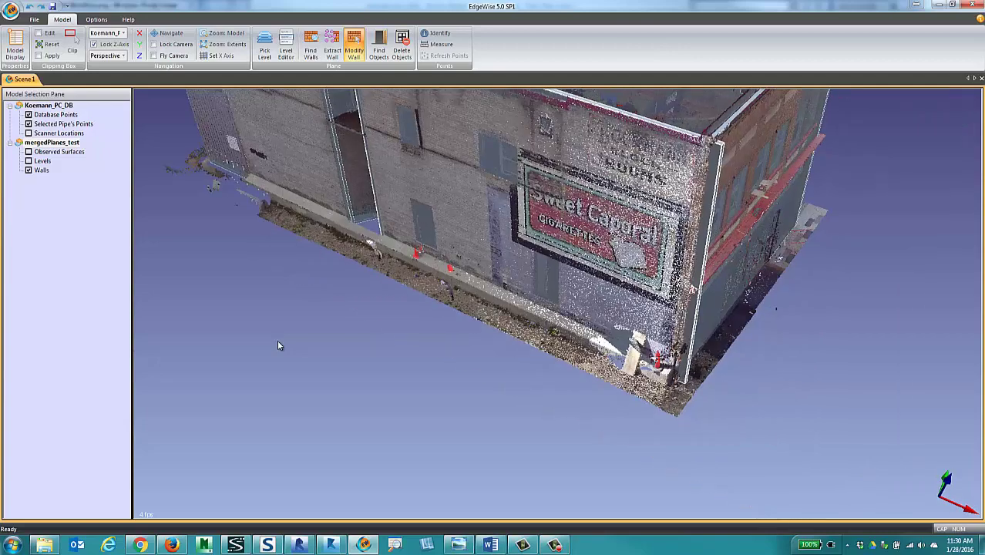
{"action": "left_click_drag", "start_coordinate": [744, 294], "coordinate": [733, 291]}
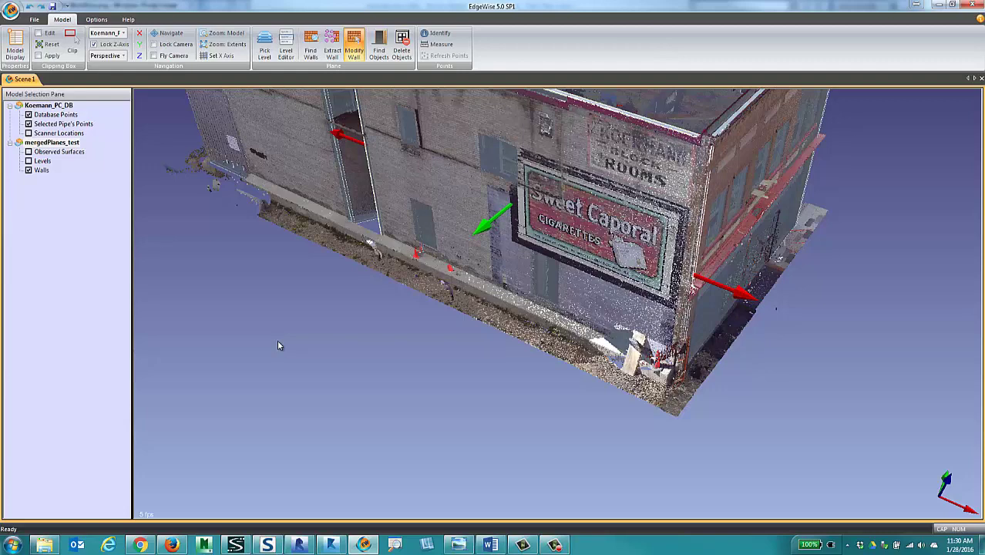
Step: Hide the database points and examine how the modified walls meet at the corner, leaving the side wall deselected
{"action": "left_click", "coordinate": [29, 115]}
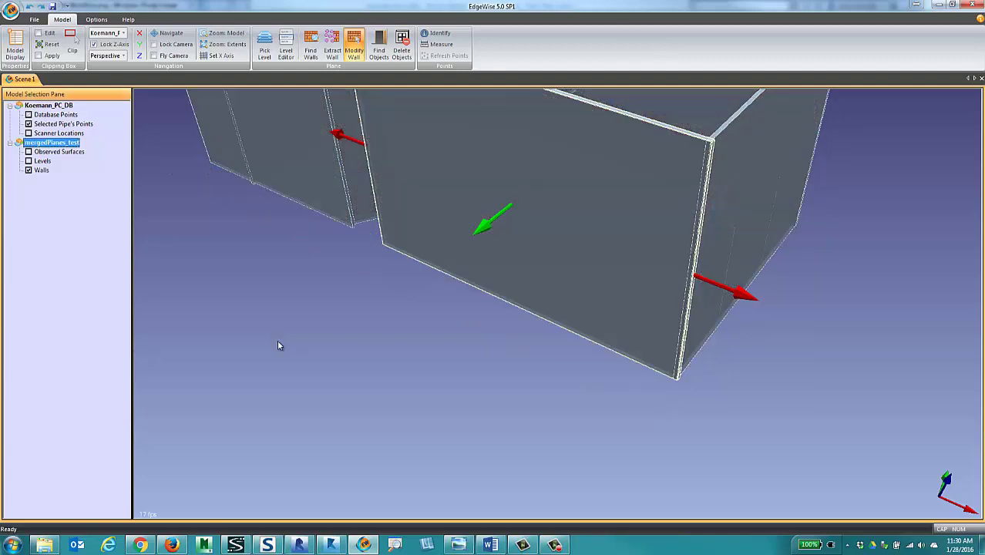
{"action": "middle_click_drag", "start_coordinate": [279, 343], "coordinate": [279, 345]}
{"action": "scroll", "coordinate": [279, 346], "scroll_direction": "up", "scroll_amount": 5}
{"action": "scroll", "coordinate": [279, 346], "scroll_direction": "down", "scroll_amount": 4}
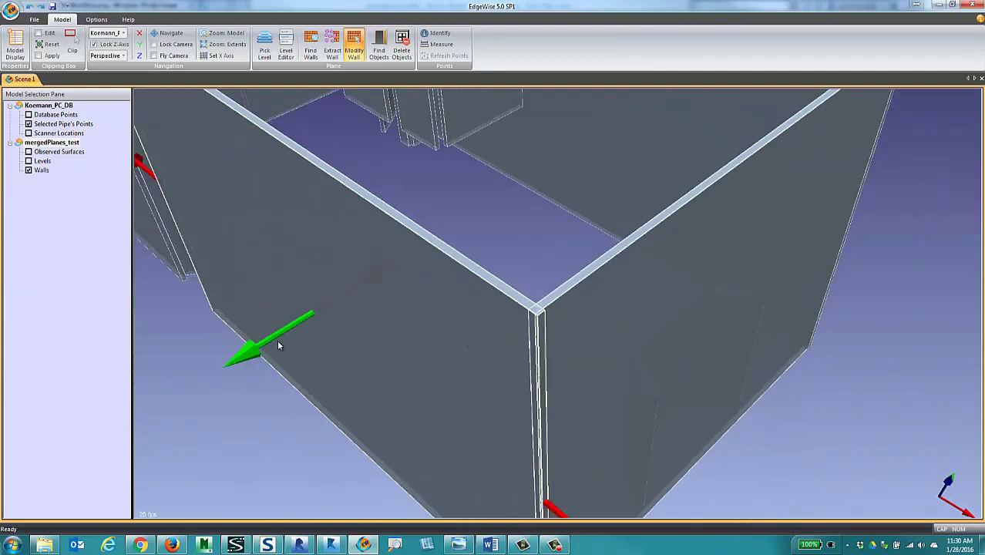
{"action": "key", "text": "Left"}
{"action": "key", "text": "Left"}
{"action": "key", "text": "Left"}
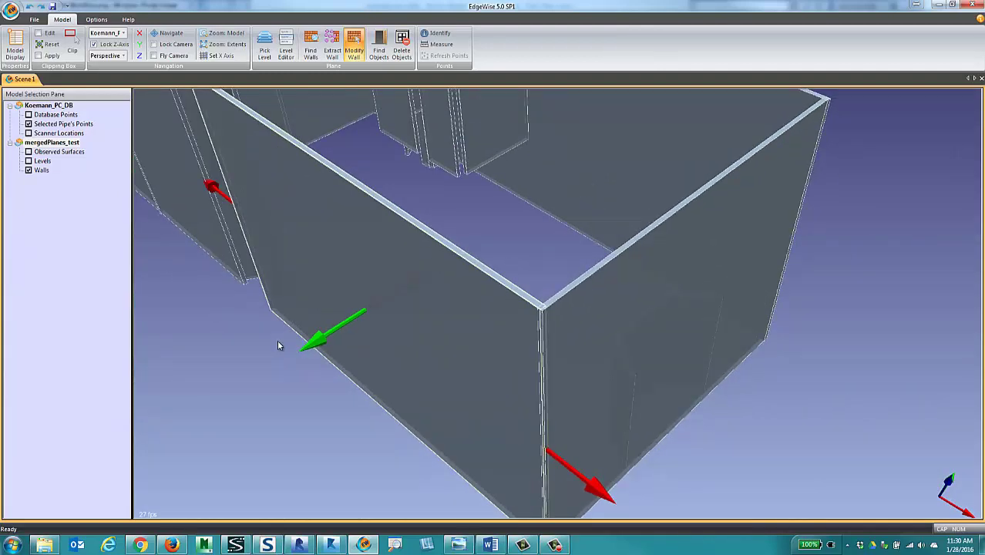
{"action": "middle_click_drag", "start_coordinate": [279, 345], "coordinate": [279, 345]}
{"action": "key", "text": "Escape"}
Step: Delete the free-standing interior partition wall at the far side of the small room
{"action": "left_click", "coordinate": [483, 240]}
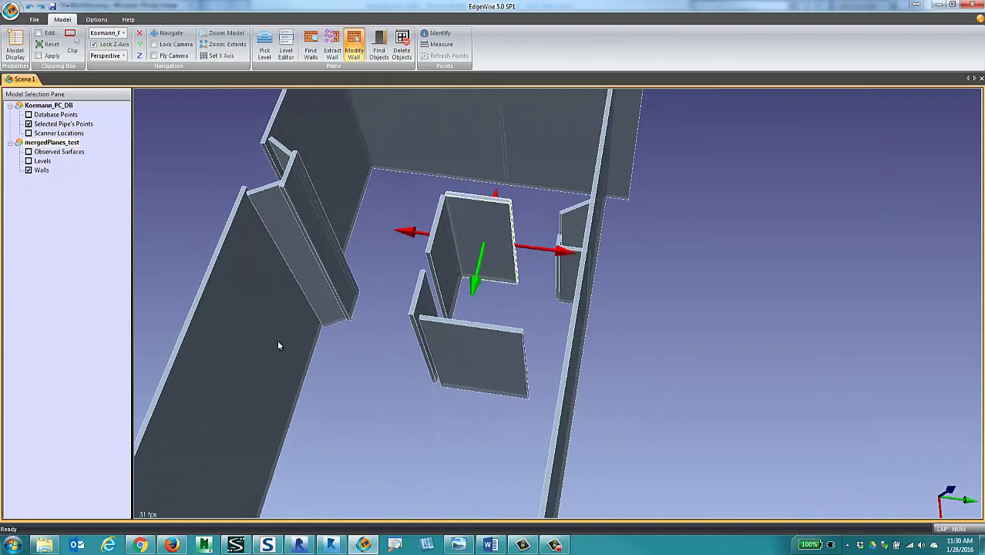
{"action": "right_click", "coordinate": [473, 199]}
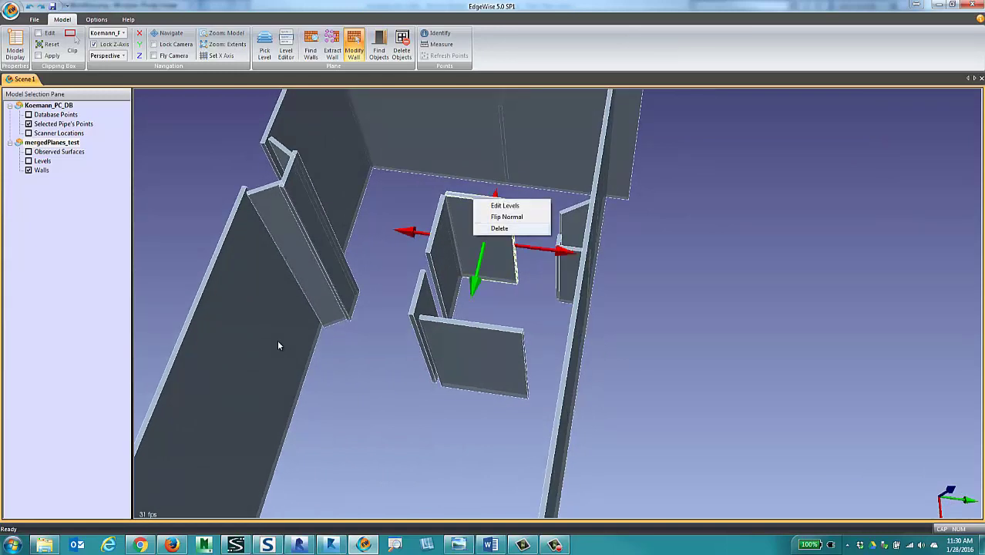
{"action": "left_click", "coordinate": [499, 228]}
Step: Edit the levels of the neighbouring interior partition wall, using ewLevel 3 for the ceiling and SLAB for the floor
{"action": "right_click", "coordinate": [444, 234]}
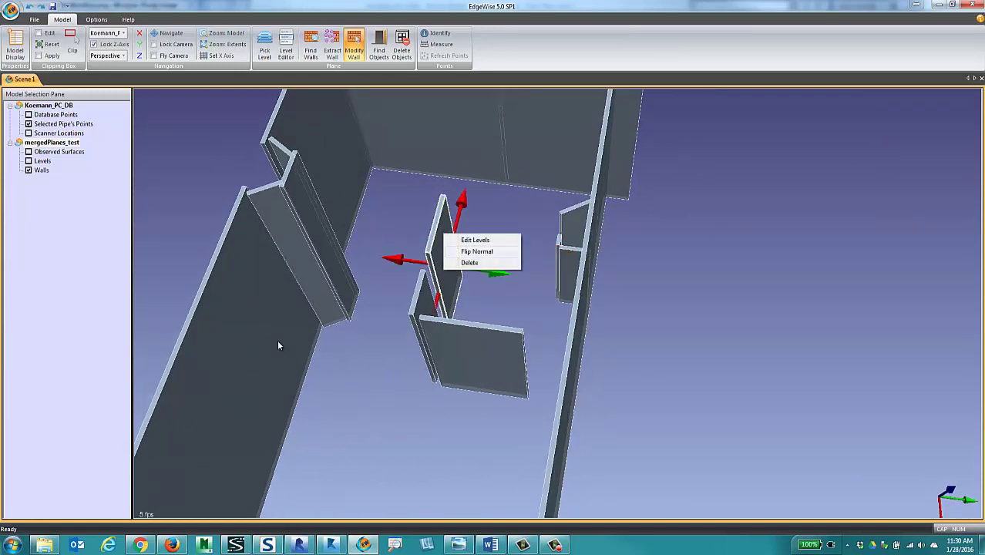
{"action": "left_click", "coordinate": [493, 215]}
{"action": "middle_click_drag", "start_coordinate": [279, 345], "coordinate": [279, 345]}
{"action": "left_click", "coordinate": [452, 196]}
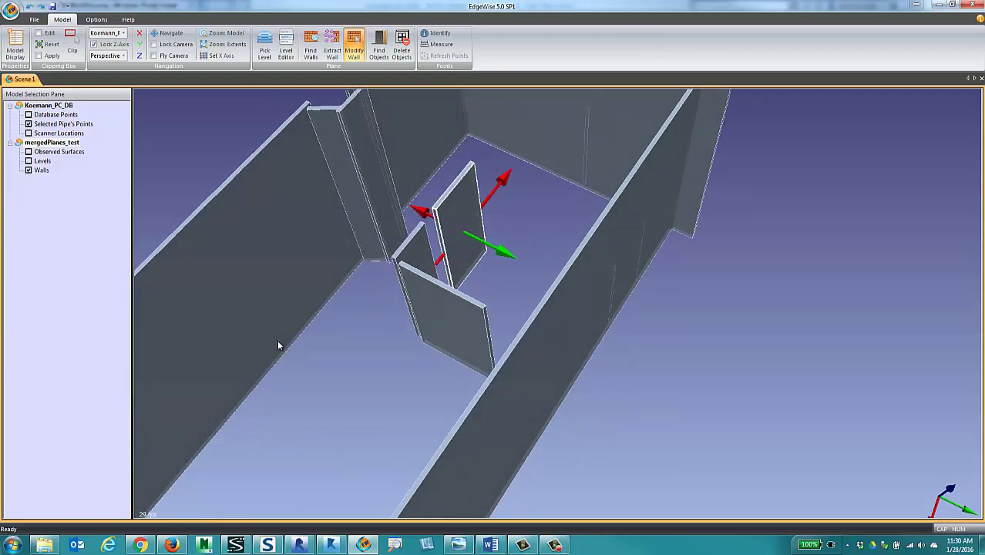
{"action": "right_click", "coordinate": [452, 196]}
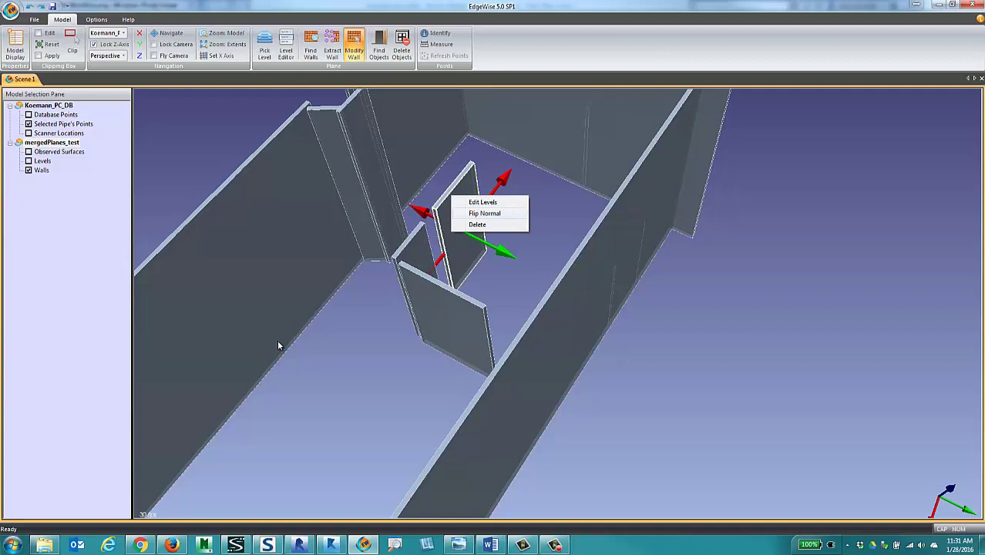
{"action": "left_click", "coordinate": [482, 202]}
{"action": "left_click", "coordinate": [536, 251]}
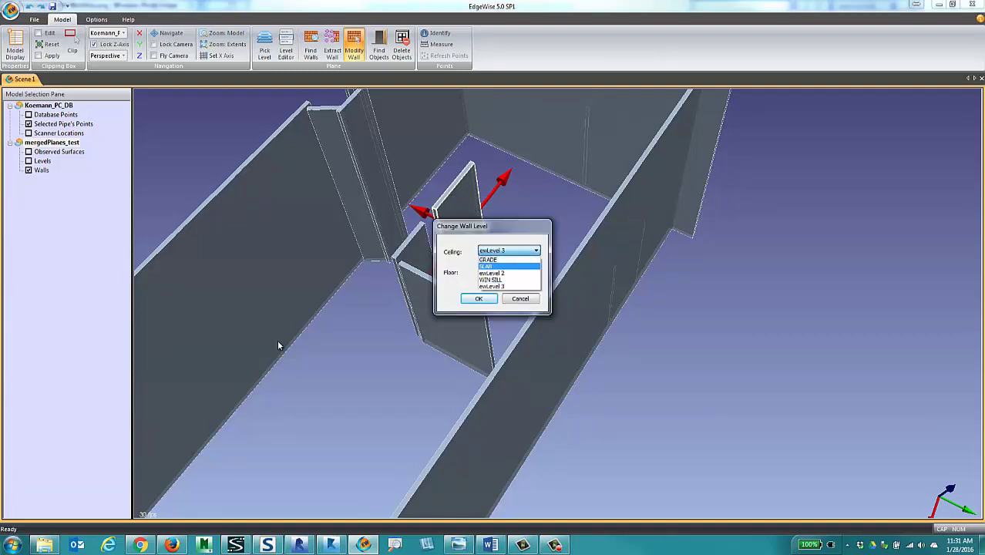
{"action": "left_click", "coordinate": [532, 250]}
{"action": "left_click", "coordinate": [532, 250]}
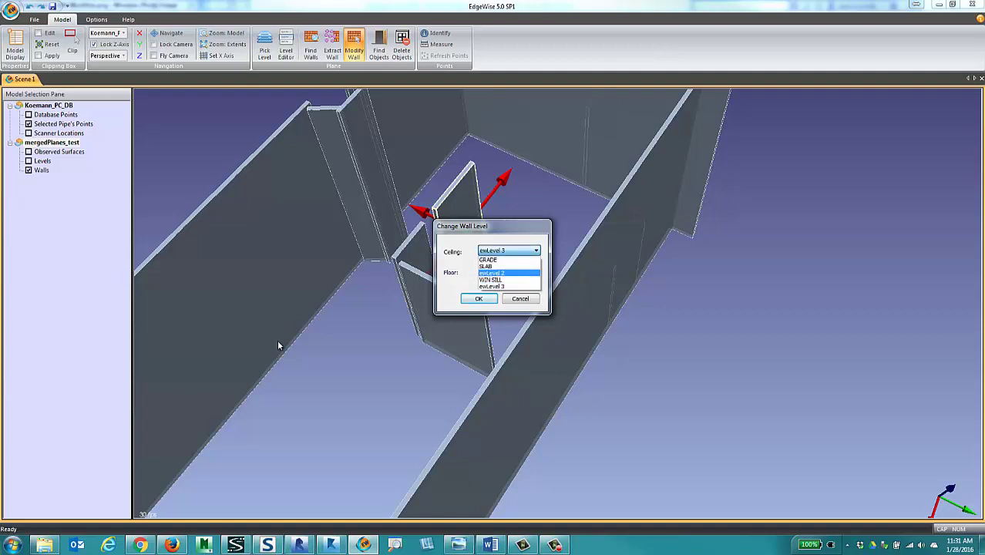
{"action": "left_click", "coordinate": [505, 286]}
{"action": "left_click", "coordinate": [532, 272]}
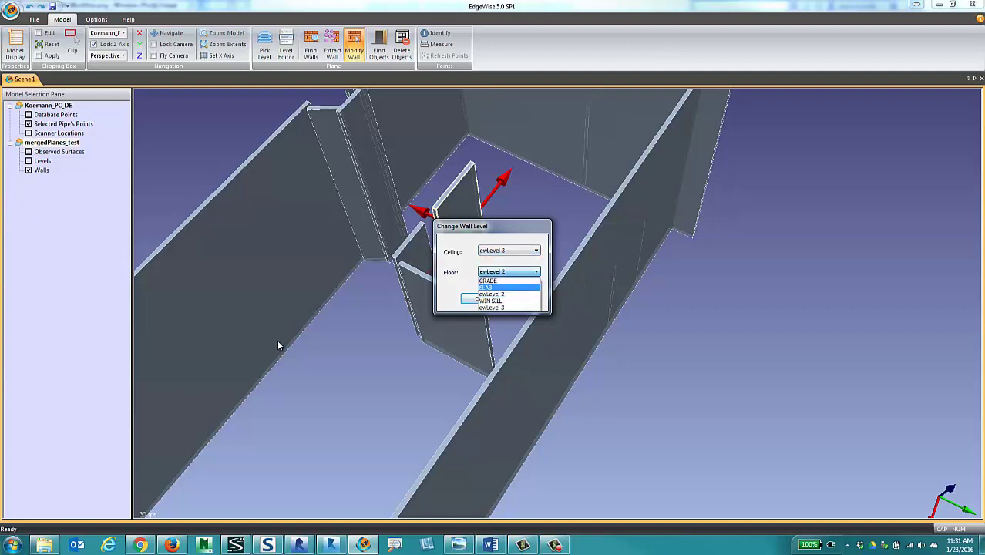
{"action": "left_click", "coordinate": [485, 287]}
{"action": "left_click", "coordinate": [471, 298]}
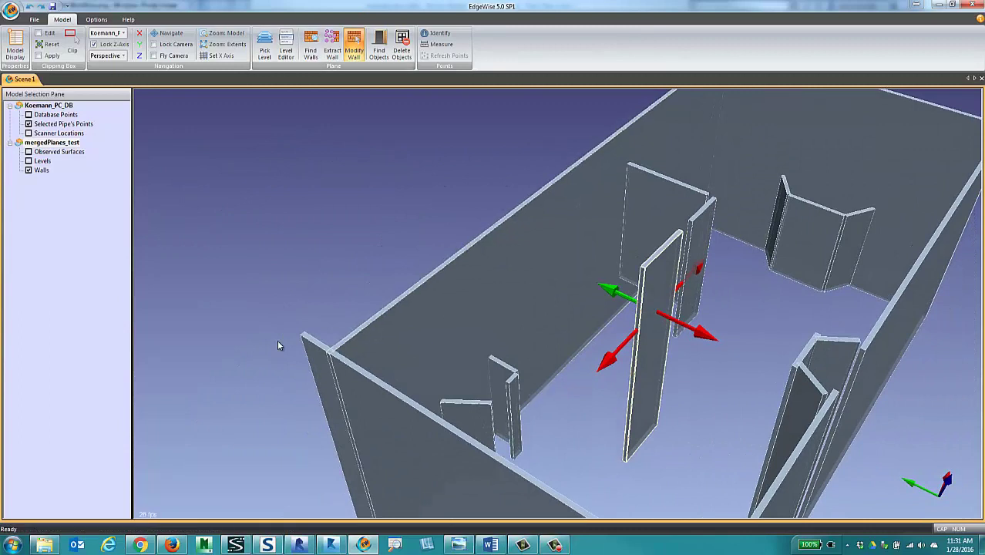
Step: Delete the three remaining free-standing partition walls in the middle of the building
{"action": "right_click", "coordinate": [662, 337]}
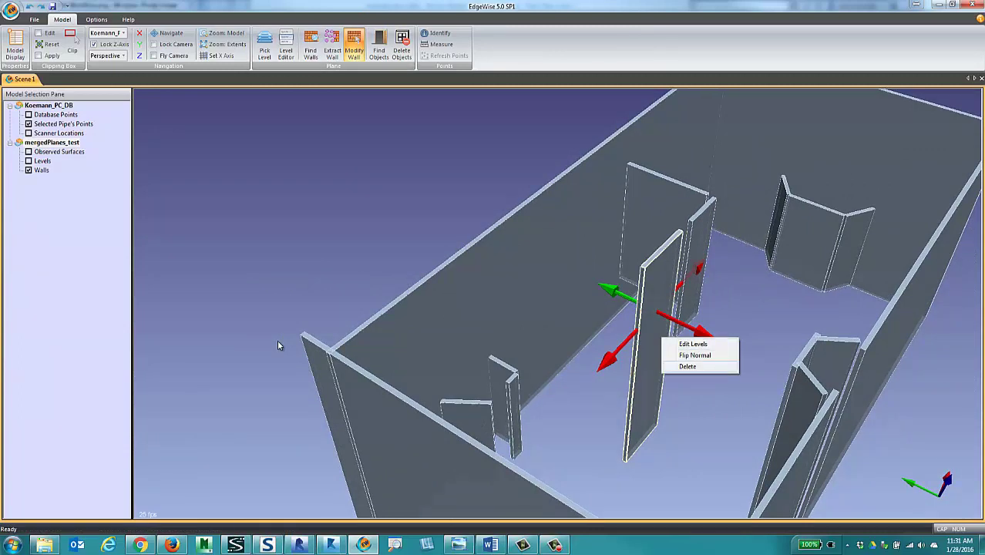
{"action": "left_click", "coordinate": [687, 367]}
{"action": "left_click", "coordinate": [690, 290]}
{"action": "right_click", "coordinate": [690, 290]}
{"action": "left_click", "coordinate": [717, 318]}
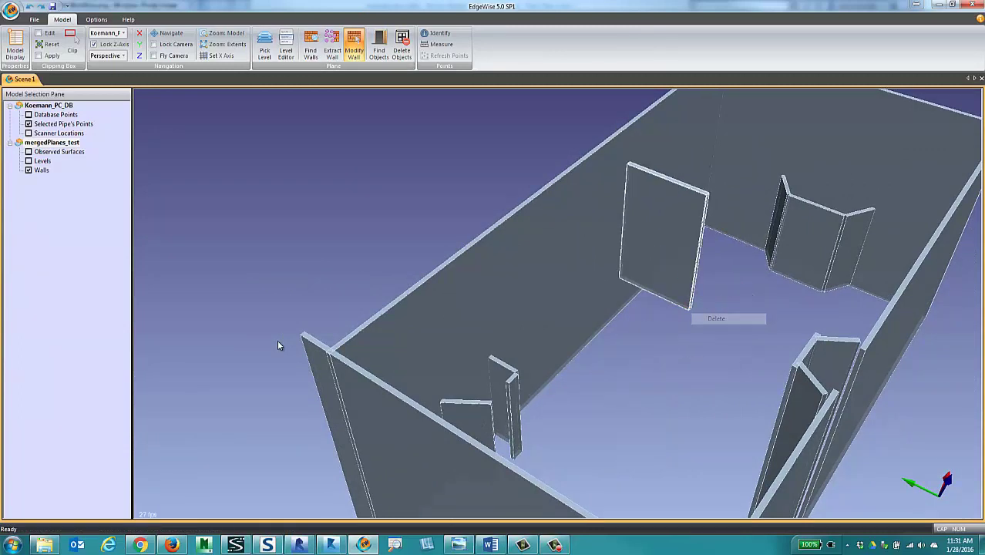
{"action": "left_click", "coordinate": [674, 269]}
{"action": "right_click", "coordinate": [674, 274]}
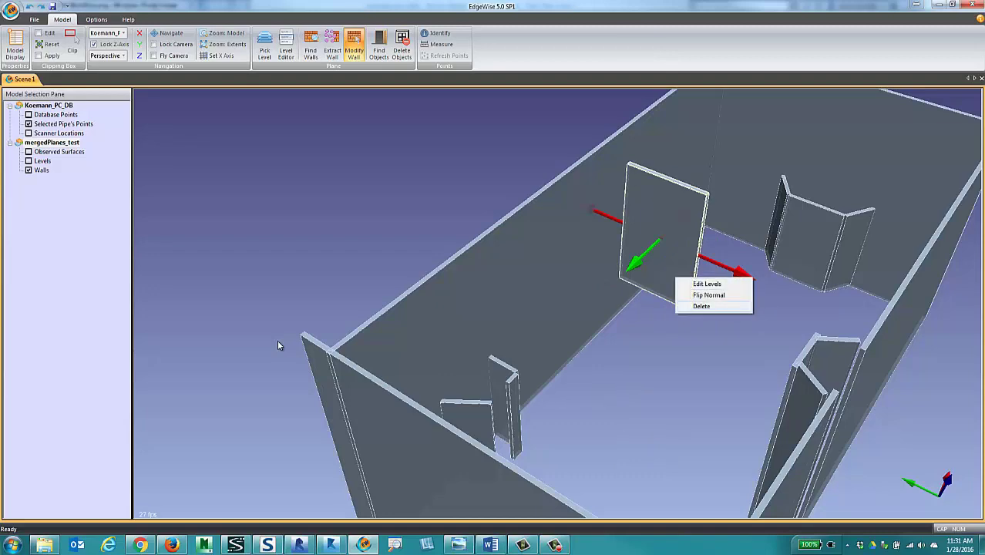
{"action": "left_click", "coordinate": [700, 306]}
{"action": "left_click_drag", "start_coordinate": [694, 308], "coordinate": [493, 308]}
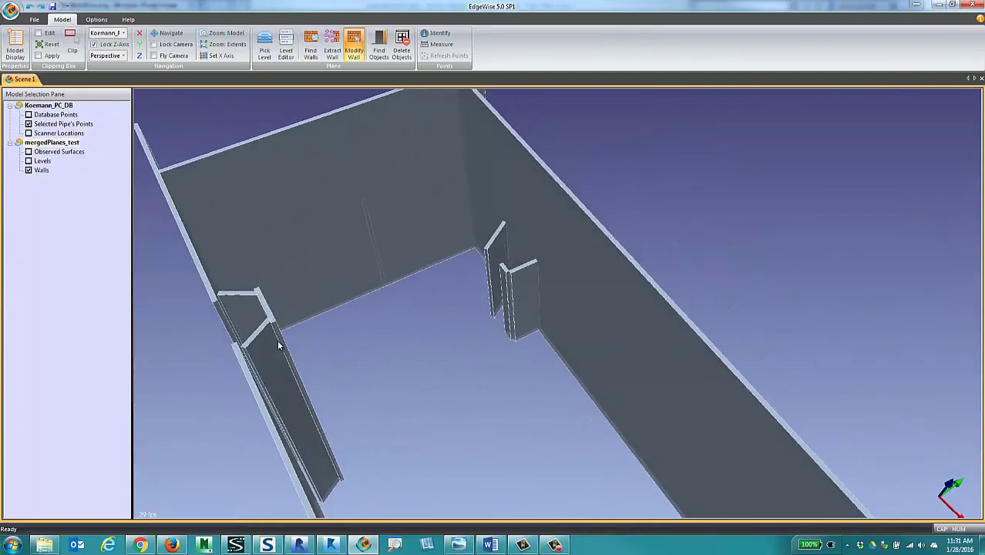
{"action": "left_click_drag", "start_coordinate": [279, 345], "coordinate": [279, 346]}
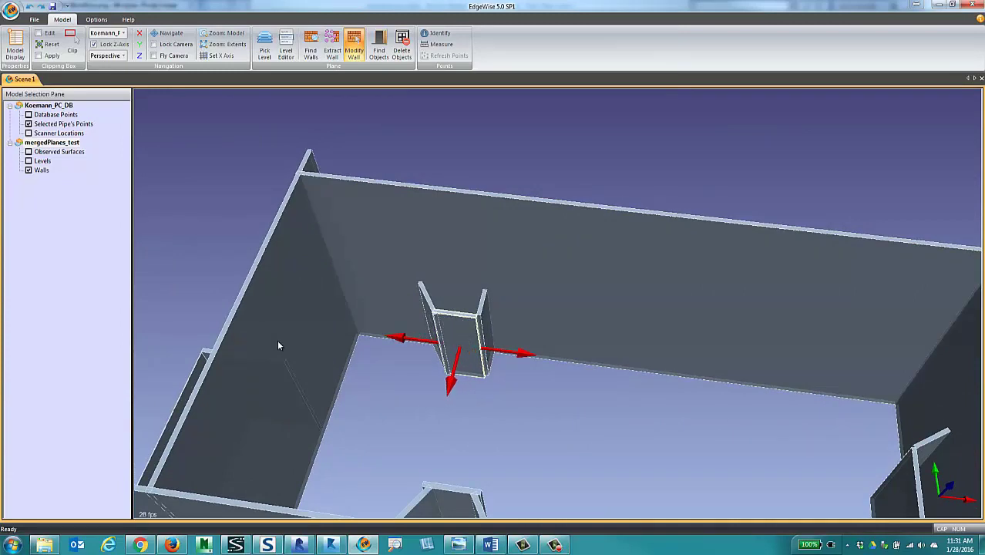
{"action": "left_click_drag", "start_coordinate": [279, 345], "coordinate": [279, 345]}
{"action": "scroll", "coordinate": [279, 345], "scroll_direction": "down", "scroll_amount": 5}
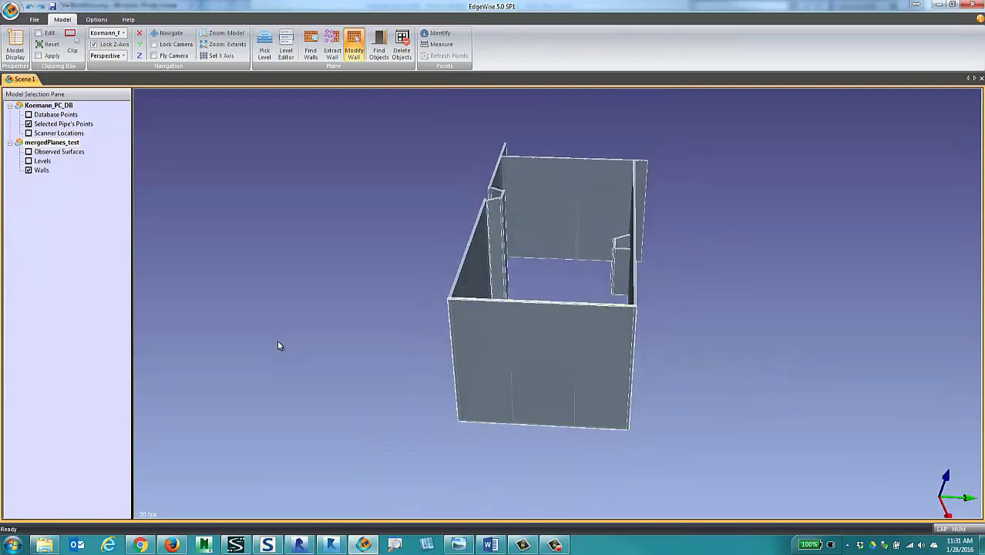
{"action": "left_click_drag", "start_coordinate": [279, 346], "coordinate": [279, 345]}
{"action": "scroll", "coordinate": [279, 345], "scroll_direction": "up", "scroll_amount": 4}
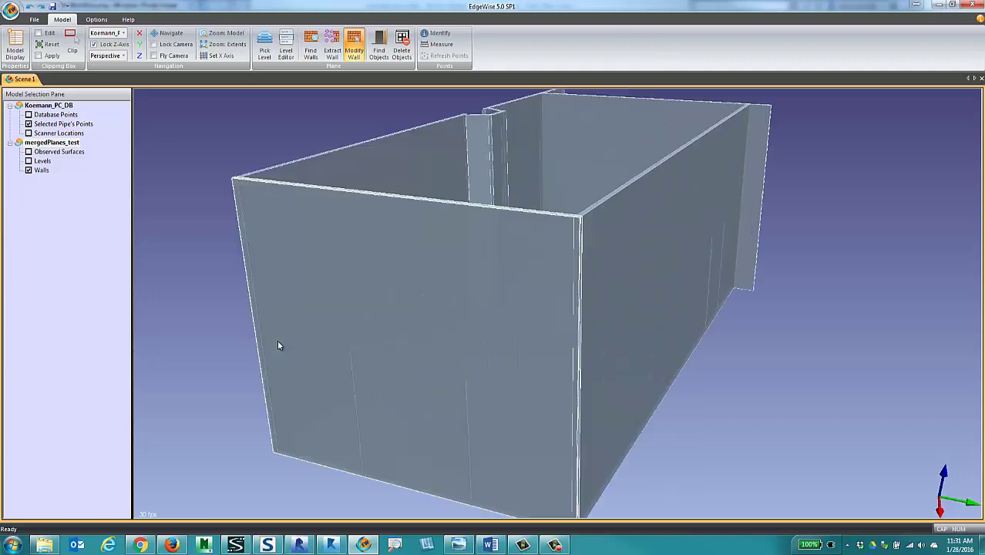
{"action": "middle_click_drag", "start_coordinate": [279, 345], "coordinate": [279, 345]}
{"action": "scroll", "coordinate": [279, 345], "scroll_direction": "down", "scroll_amount": 4}
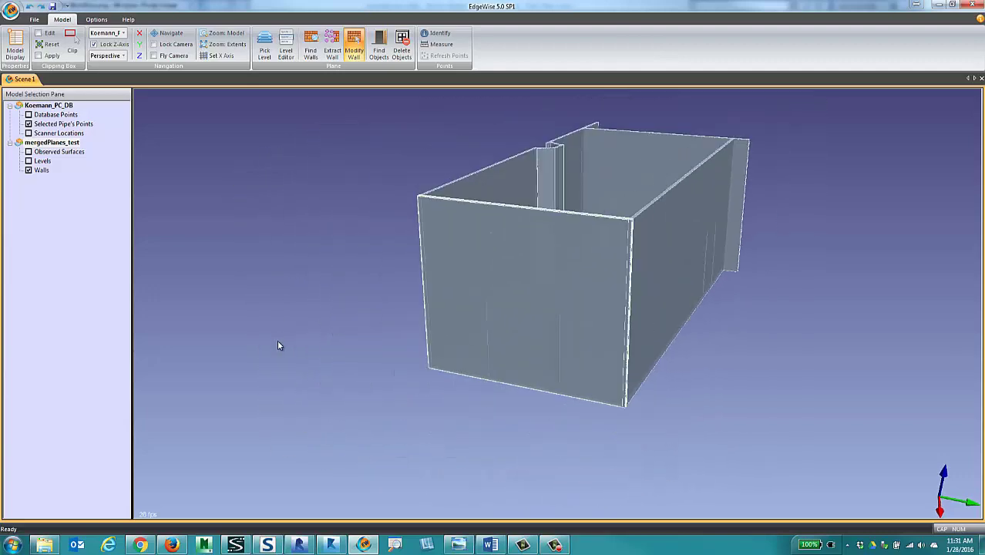
{"action": "left_click_drag", "start_coordinate": [279, 345], "coordinate": [279, 345]}
{"action": "middle_click_drag", "start_coordinate": [279, 345], "coordinate": [279, 345]}
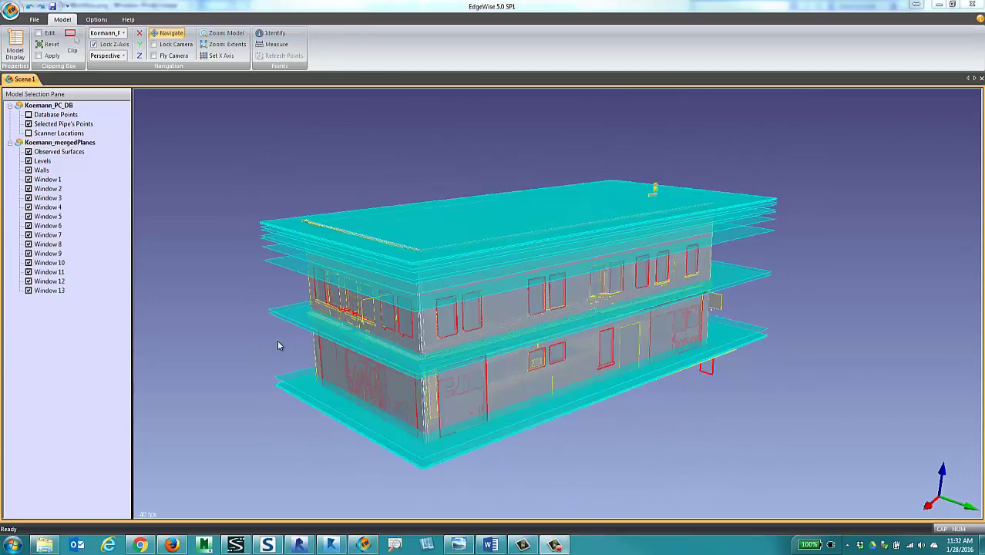
Step: Hide the levels, walls and windows of the Koemann_mergedPlanes model, leaving its observed surfaces displayed
{"action": "left_click_drag", "start_coordinate": [279, 346], "coordinate": [279, 346]}
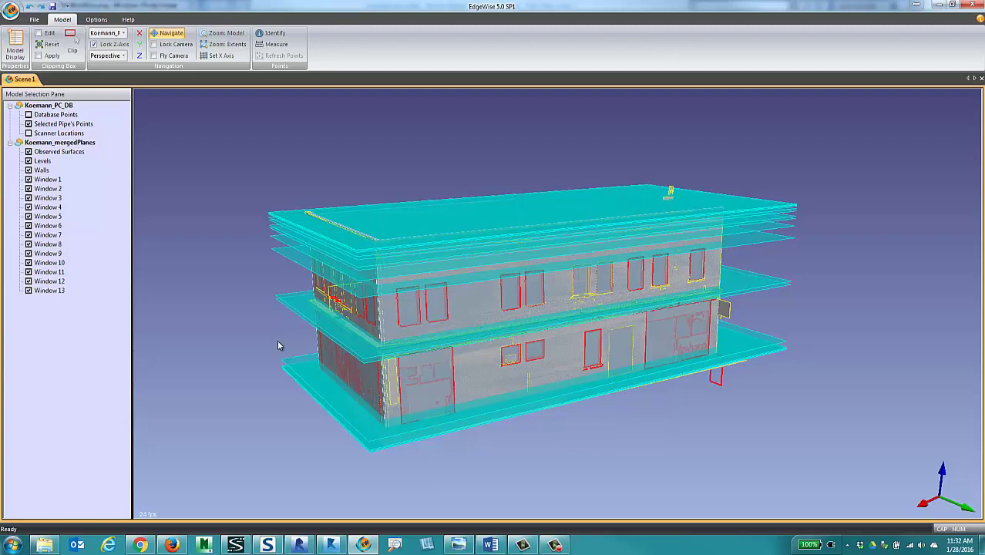
{"action": "left_click", "coordinate": [29, 161]}
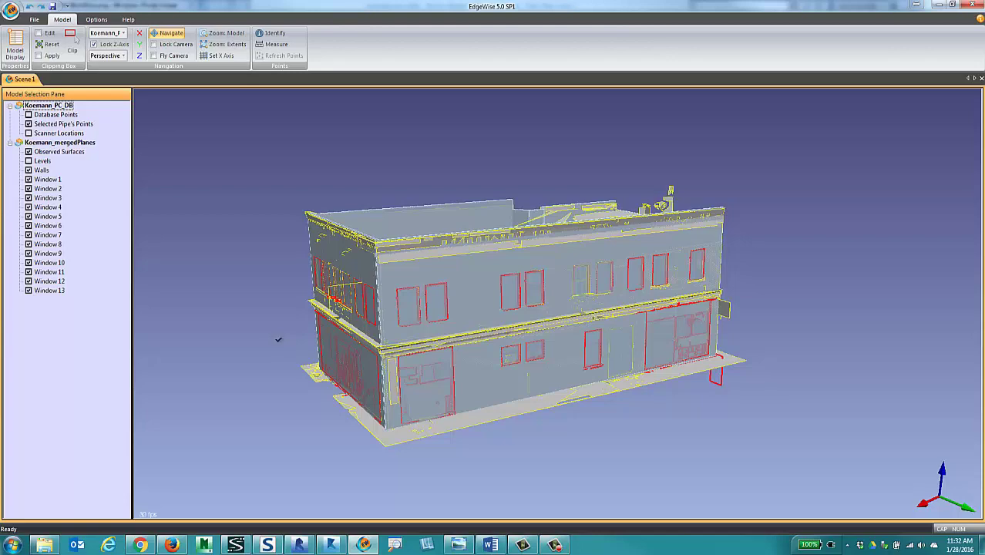
{"action": "key", "text": "ctrl+o"}
{"action": "left_click_drag", "start_coordinate": [278, 342], "coordinate": [278, 342]}
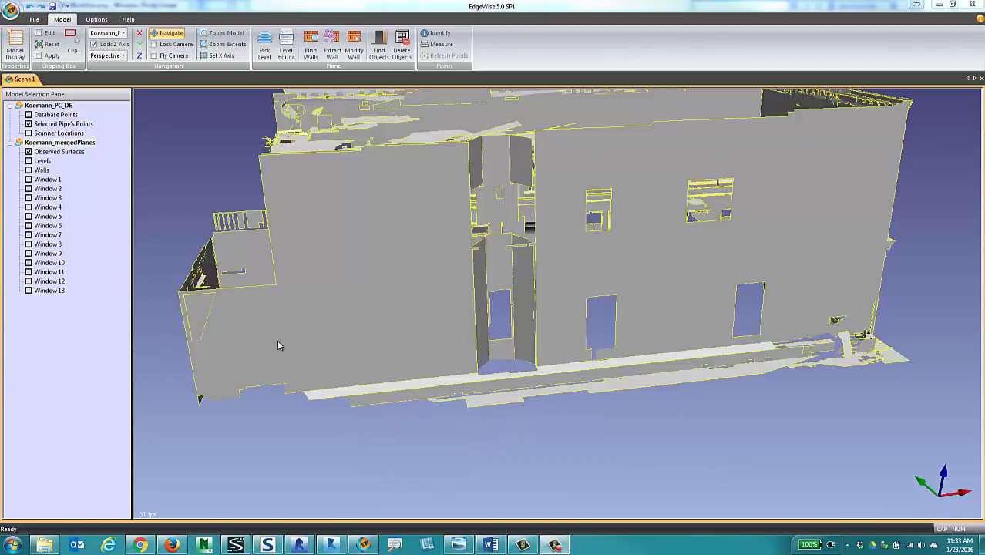
Step: Start detecting objects of type Window and select the recessed entrance wall as the searchable face
{"action": "left_click_drag", "start_coordinate": [278, 342], "coordinate": [278, 345]}
{"action": "scroll", "coordinate": [279, 345], "scroll_direction": "up", "scroll_amount": 5}
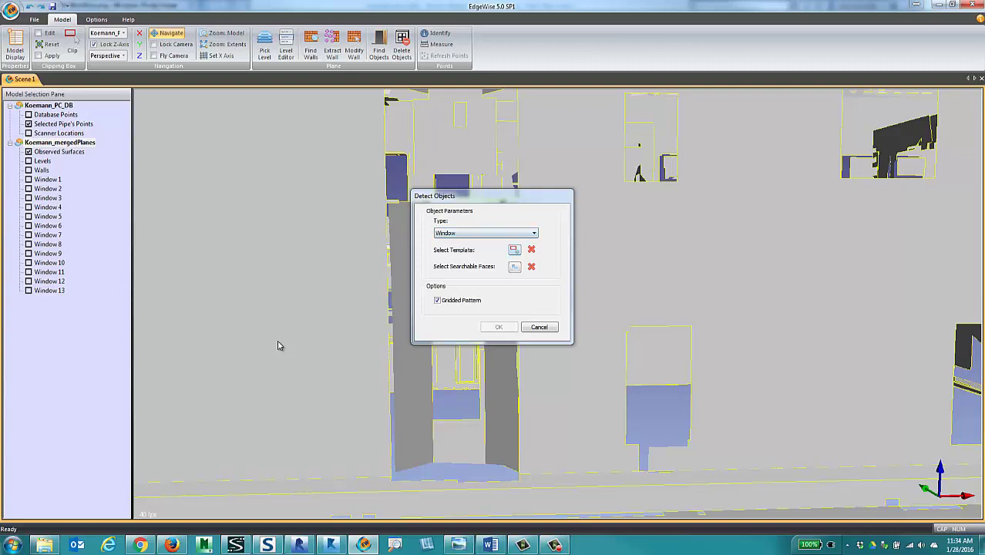
{"action": "left_click", "coordinate": [514, 267]}
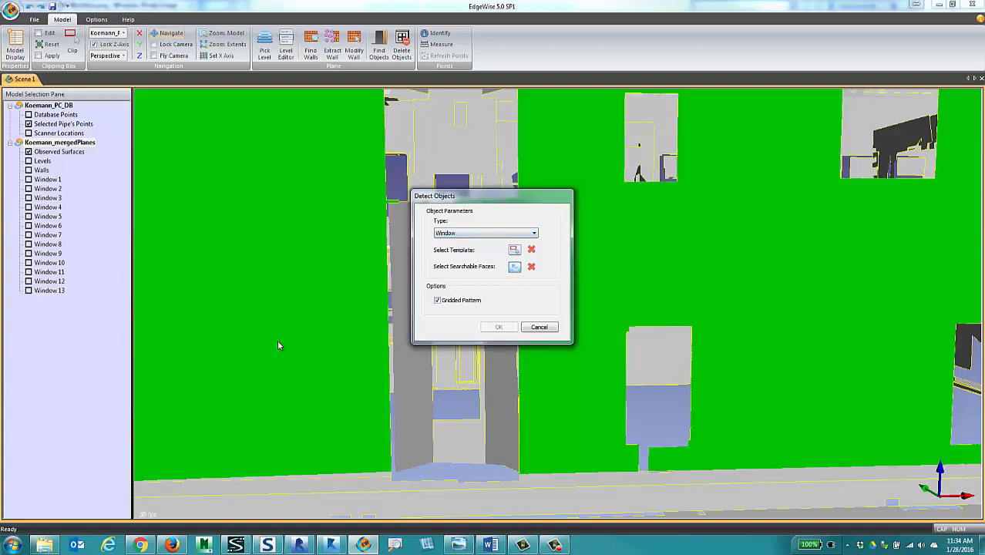
{"action": "left_click_drag", "start_coordinate": [492, 196], "coordinate": [660, 179]}
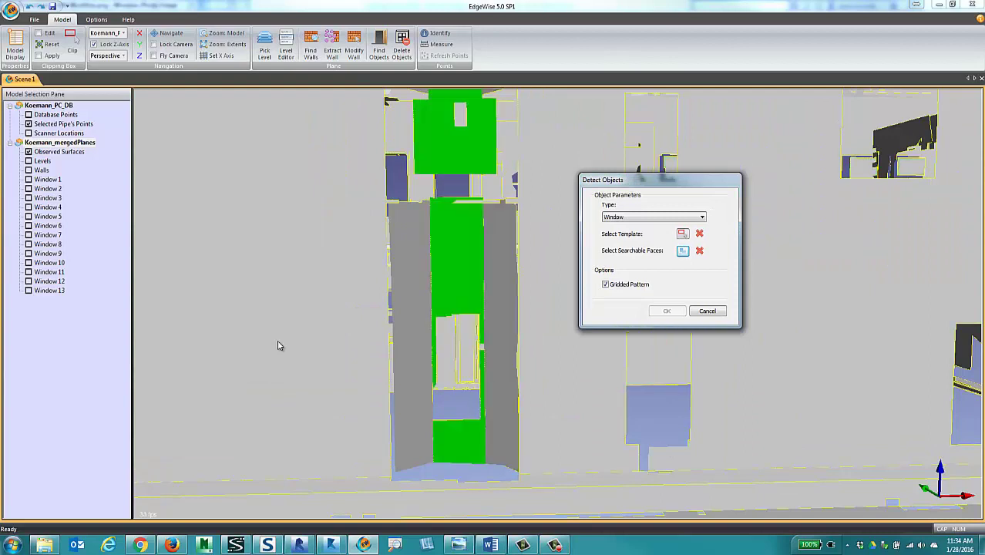
{"action": "left_click", "coordinate": [457, 258]}
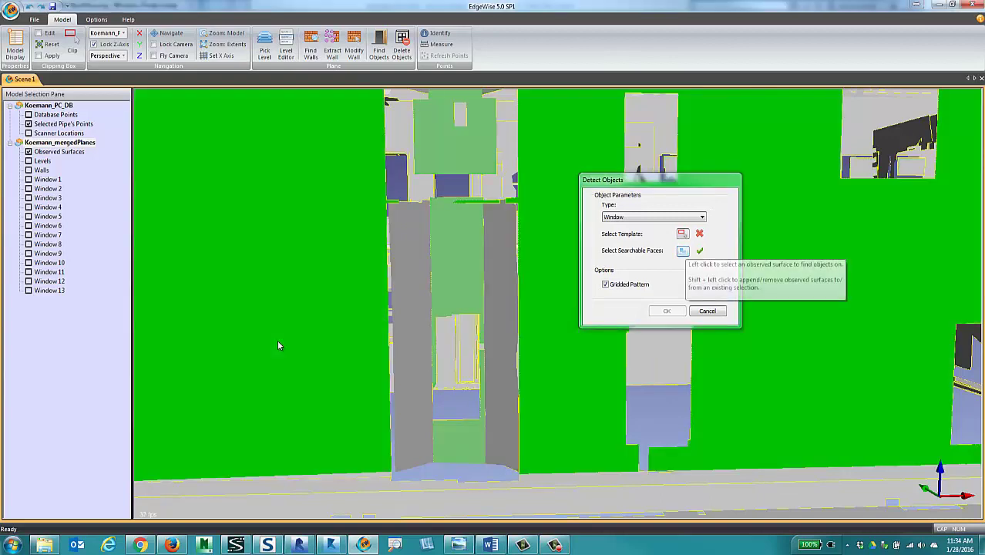
Step: Define the opening in the recessed entrance wall as the template and run the window detection with Gridded Pattern turned off
{"action": "left_click", "coordinate": [682, 233]}
{"action": "mouse_move", "coordinate": [418, 301]}
{"action": "left_mouse_down"}
{"action": "mouse_move", "coordinate": [465, 344]}
{"action": "mouse_move", "coordinate": [504, 409]}
{"action": "mouse_move", "coordinate": [493, 430]}
{"action": "left_mouse_up"}
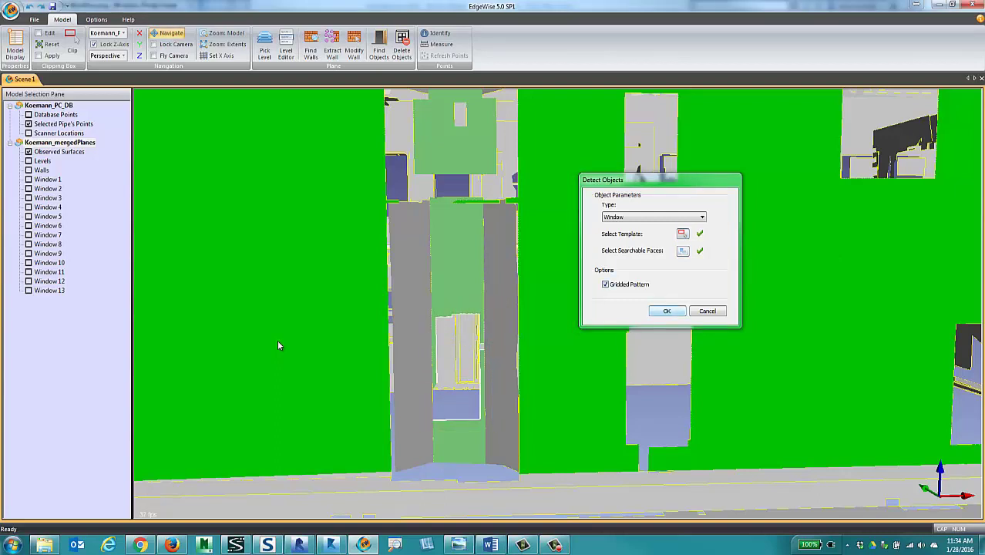
{"action": "left_click", "coordinate": [605, 284]}
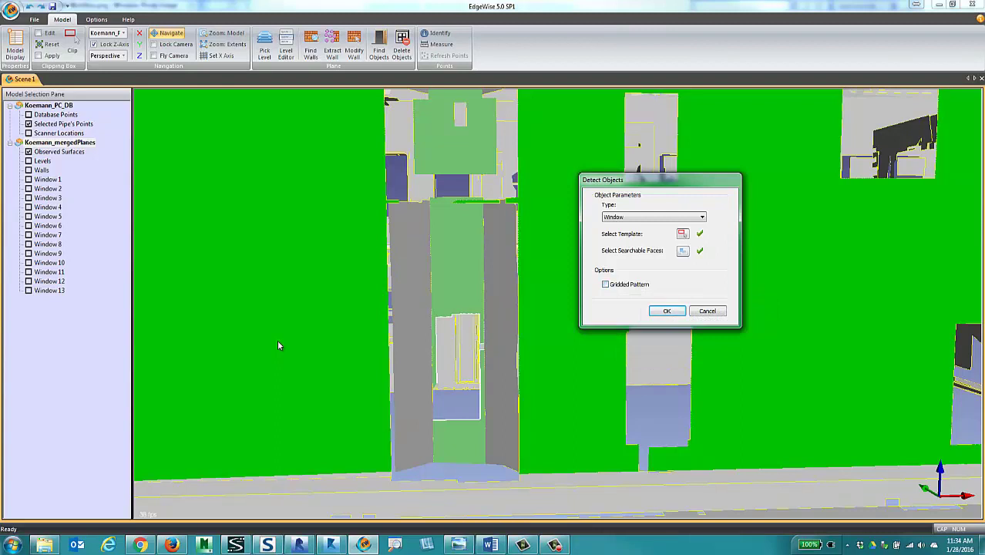
{"action": "left_click", "coordinate": [667, 311]}
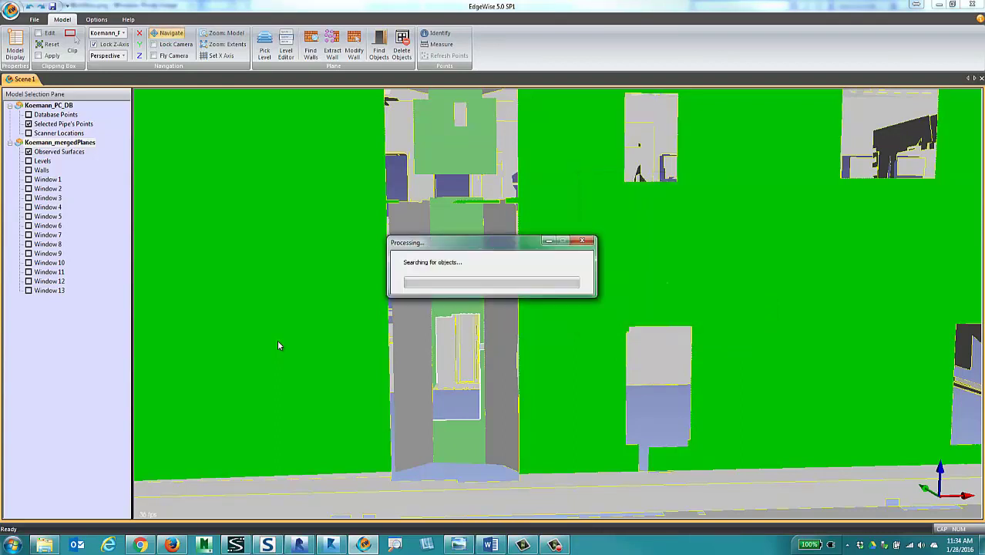
{"action": "left_click", "coordinate": [530, 294]}
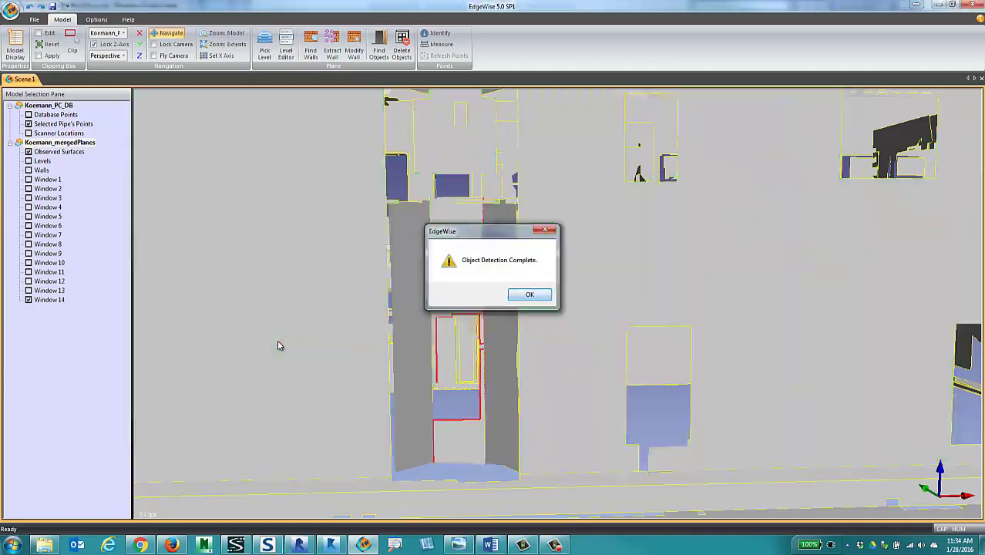
{"action": "left_click_drag", "start_coordinate": [530, 308], "coordinate": [513, 274]}
{"action": "left_click_drag", "start_coordinate": [280, 345], "coordinate": [280, 345]}
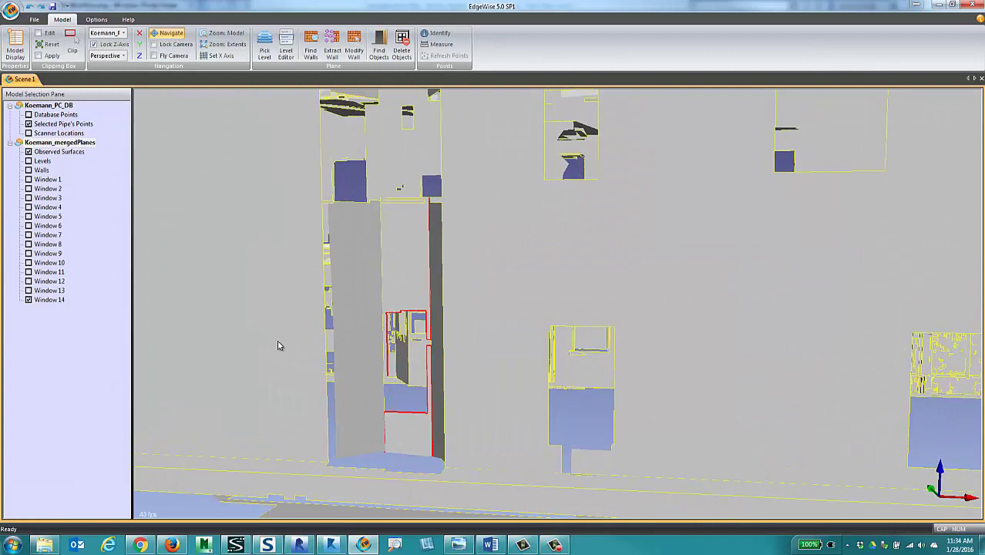
{"action": "left_click_drag", "start_coordinate": [280, 345], "coordinate": [280, 345]}
{"action": "scroll", "coordinate": [280, 345], "scroll_direction": "down", "scroll_amount": 5}
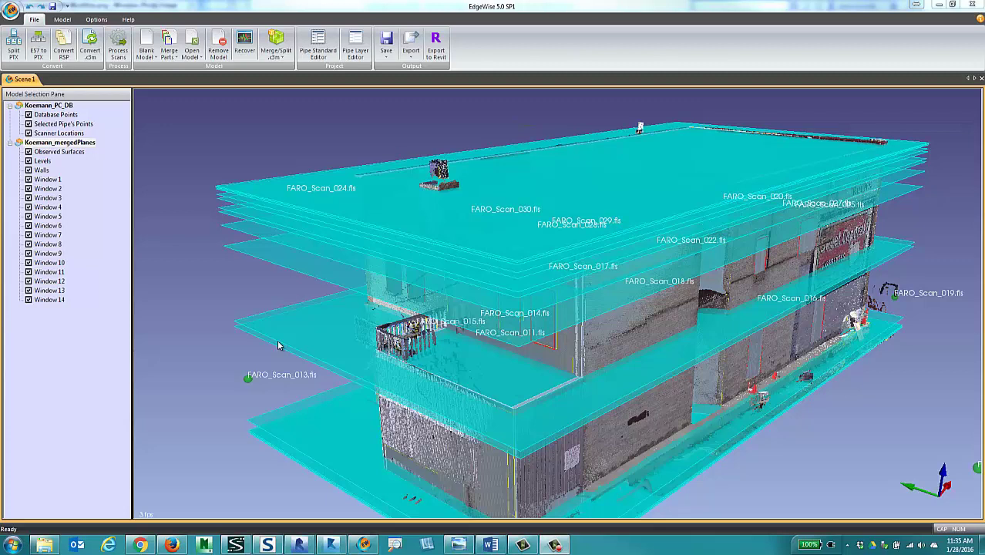
Step: Check which export formats are offered for the planes and for the whole model
{"action": "left_click", "coordinate": [411, 47]}
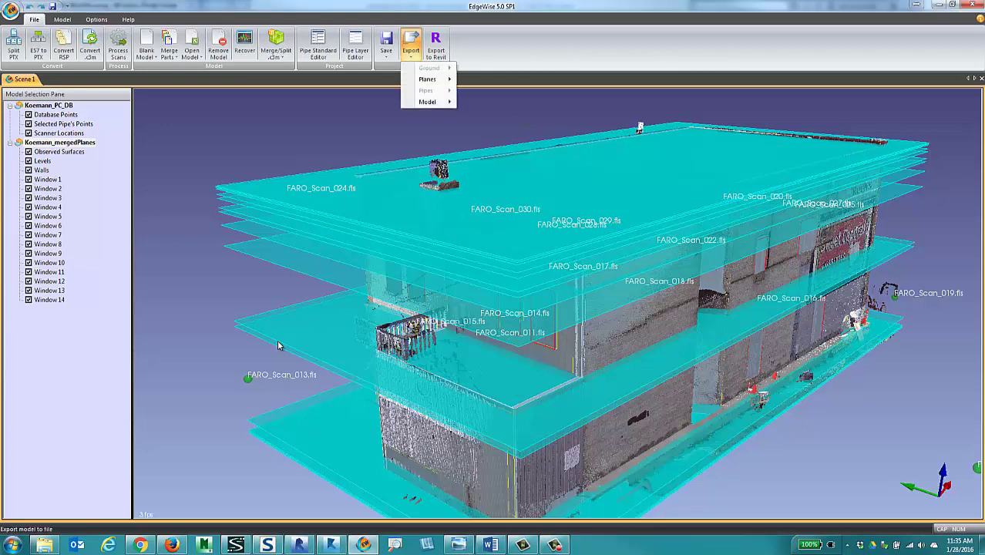
{"action": "mouse_move", "coordinate": [428, 80]}
{"action": "mouse_move", "coordinate": [497, 80]}
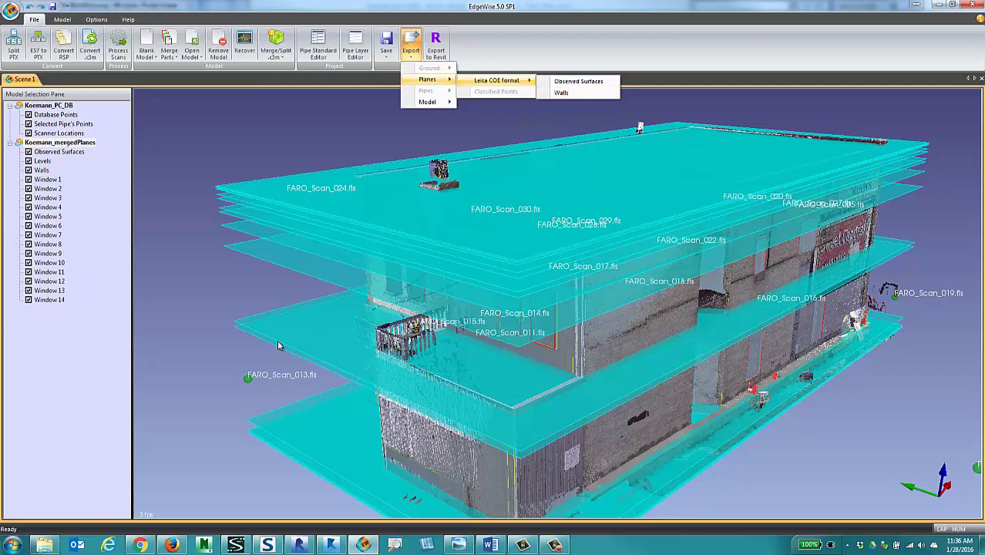
{"action": "mouse_move", "coordinate": [428, 102]}
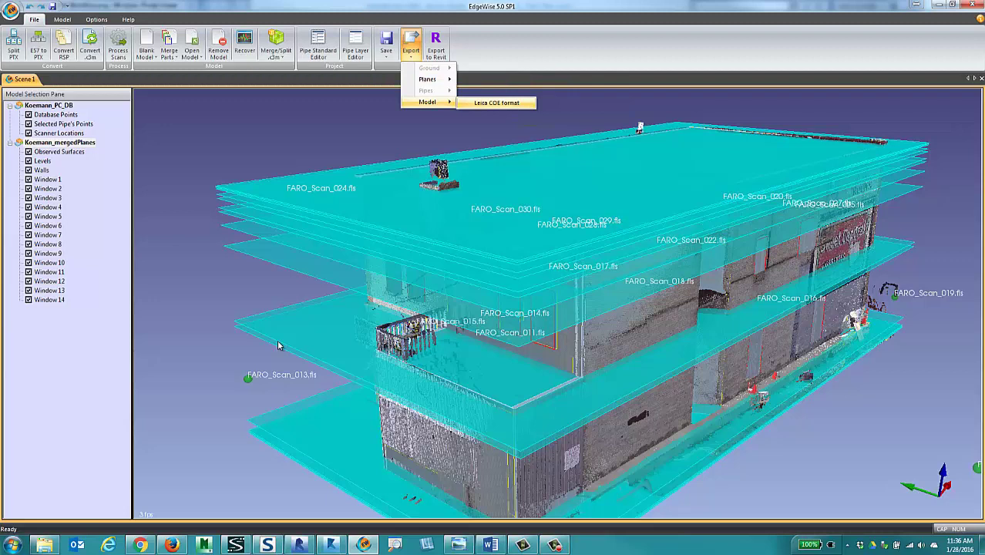
Step: Export the active model to Revit as Koemann_mergedPlanes.c3rvt in the Edgewise folder
{"action": "left_click", "coordinate": [435, 45]}
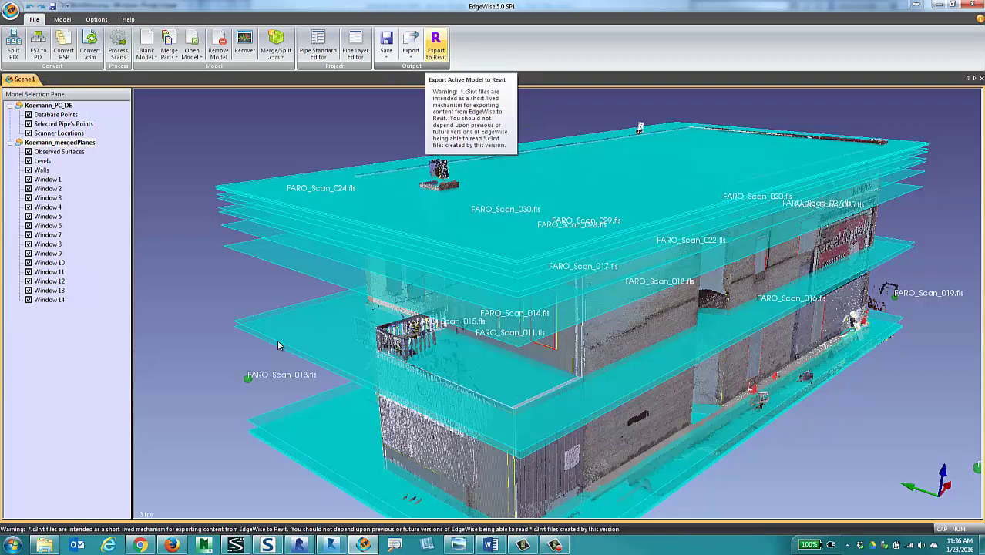
{"action": "left_click", "coordinate": [435, 45]}
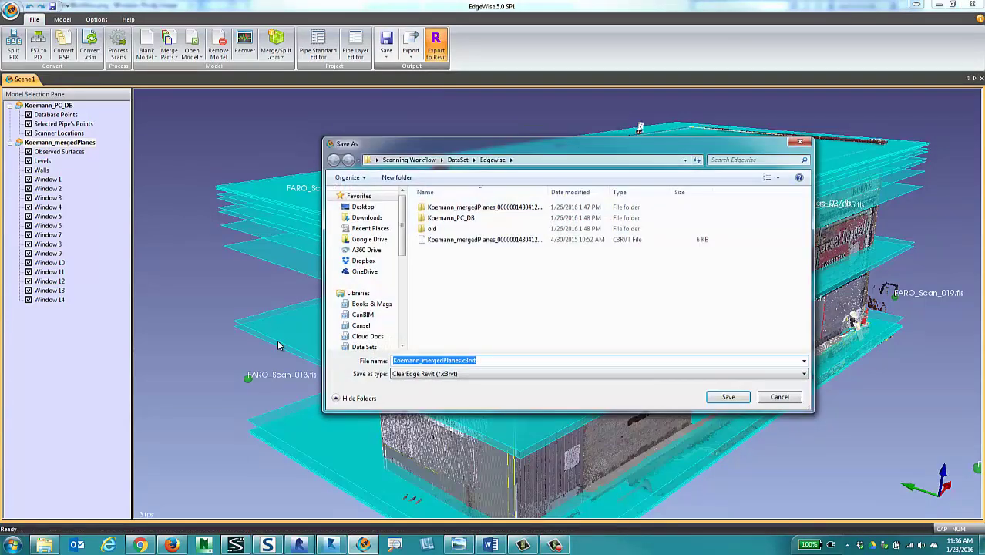
{"action": "key", "text": "End"}
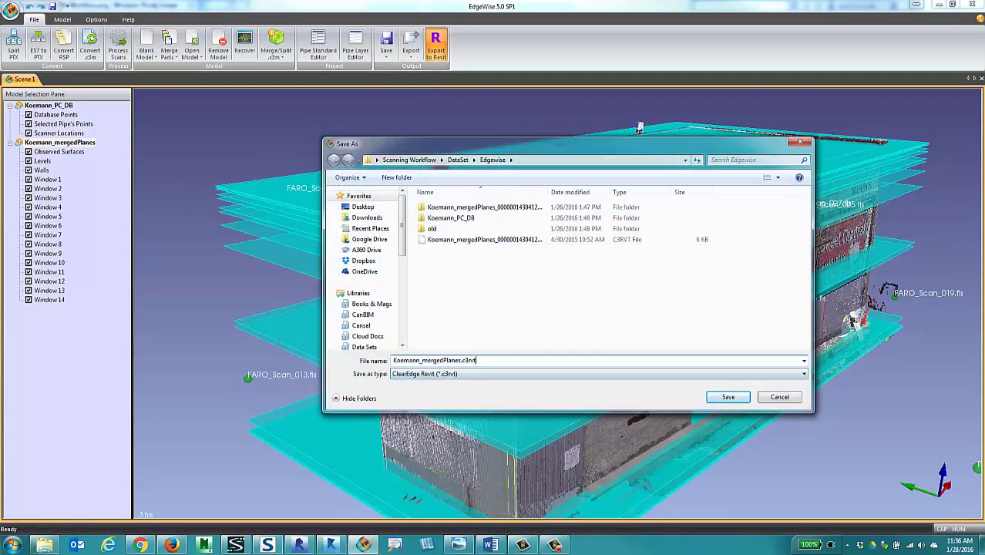
{"action": "key", "text": "shift+Left"}
{"action": "key", "text": "shift+Left"}
{"action": "key", "text": "shift+Left"}
{"action": "key", "text": "shift+Left"}
{"action": "key", "text": "shift+Left"}
{"action": "key", "text": "Right"}
{"action": "left_click_drag", "start_coordinate": [548, 192], "coordinate": [609, 192]}
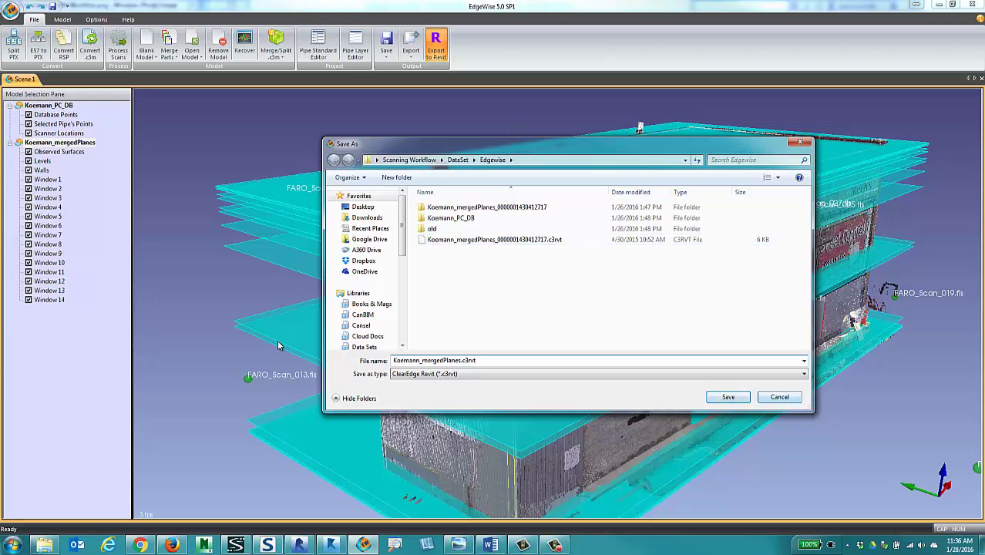
{"action": "key", "text": "Return"}
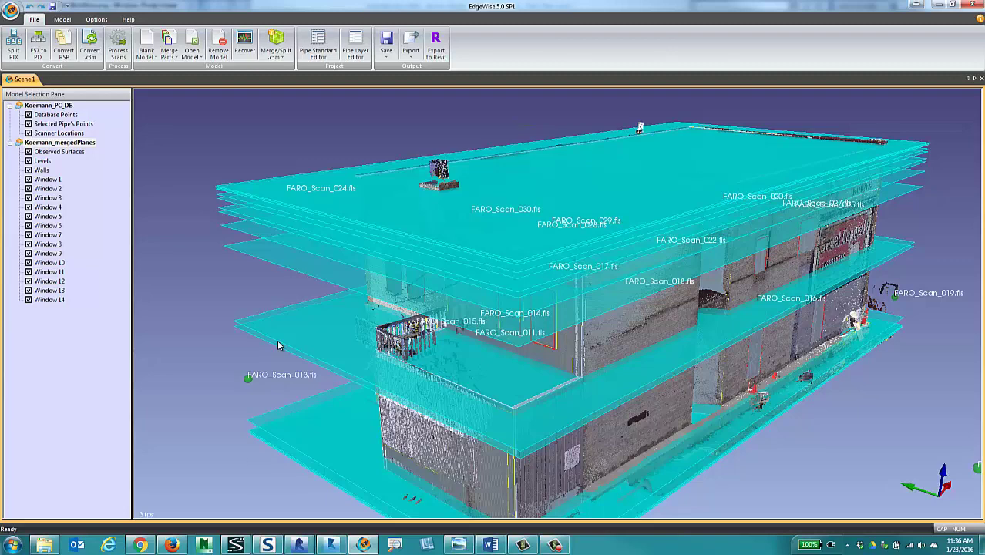
{"action": "left_click_drag", "start_coordinate": [278, 345], "coordinate": [280, 346]}
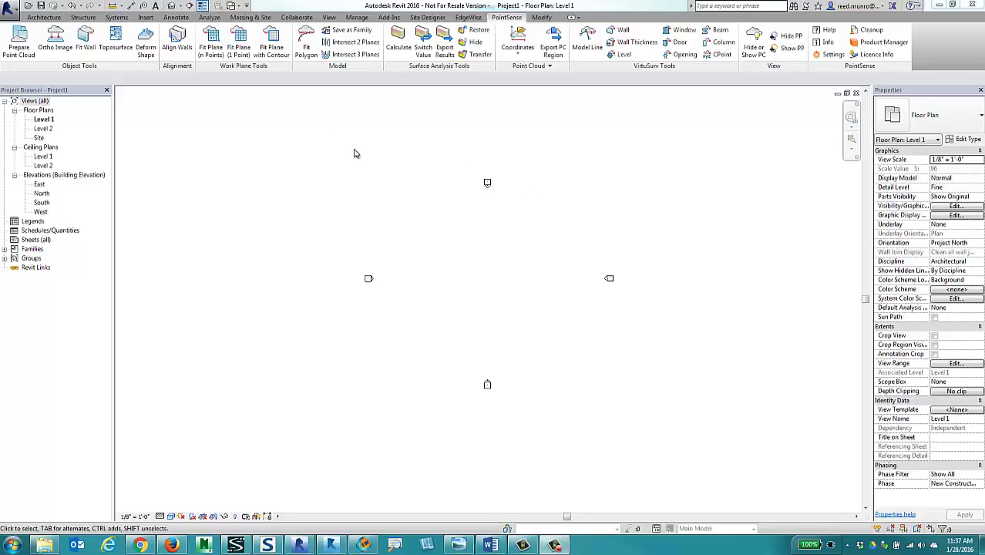
Step: In Revit, dismiss the save reminder and link the Koemann.rcp point cloud with Auto - Origin to Origin positioning
{"action": "left_click", "coordinate": [44, 17]}
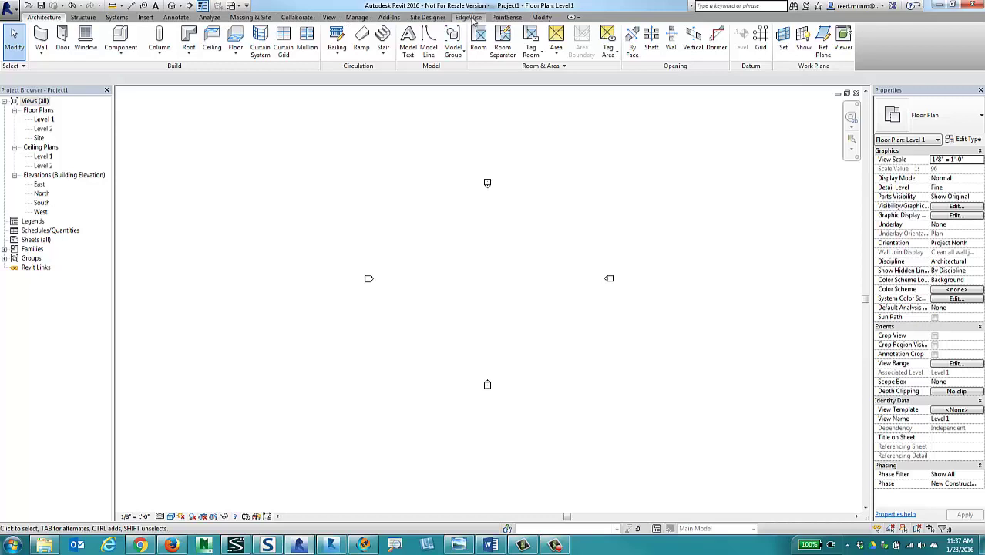
{"action": "left_click", "coordinate": [145, 19]}
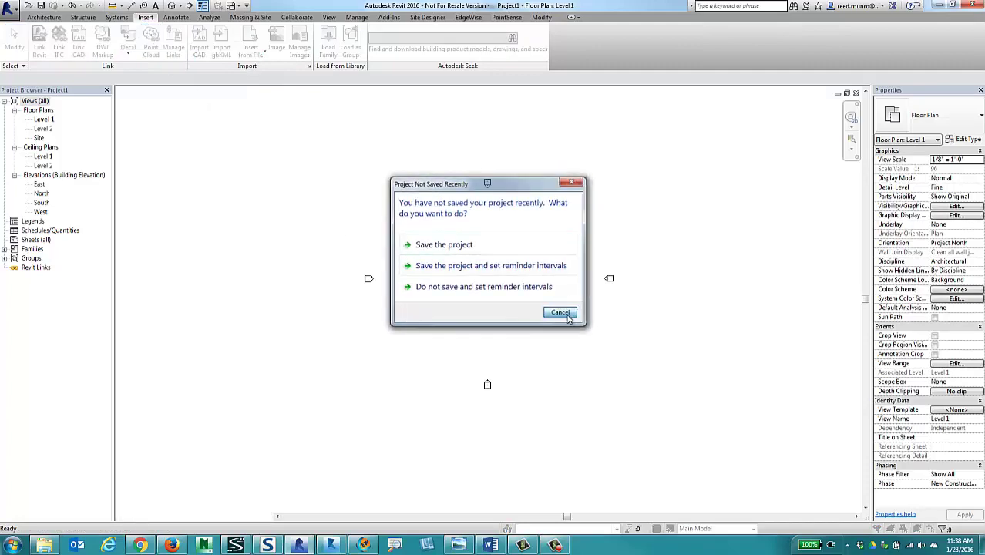
{"action": "left_click", "coordinate": [560, 312]}
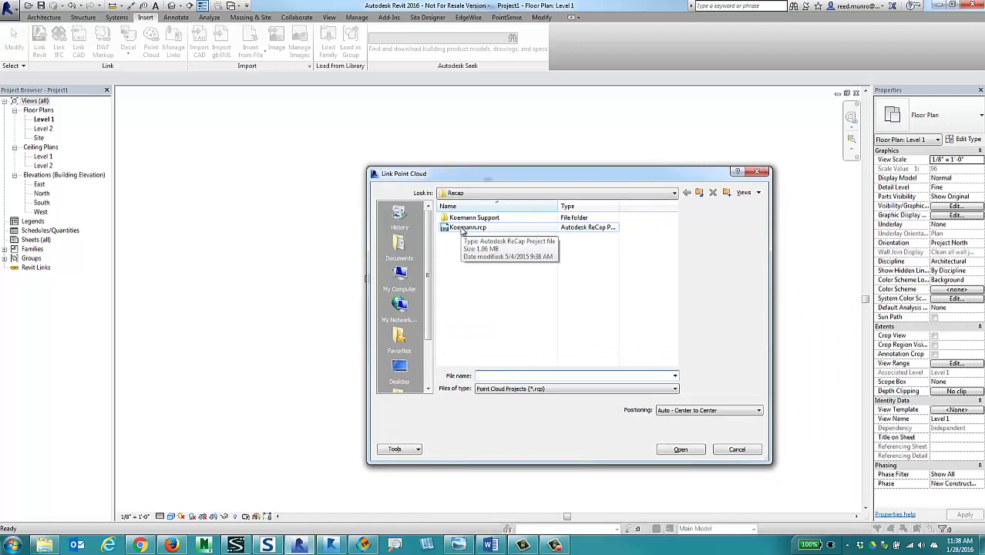
{"action": "left_click", "coordinate": [462, 229]}
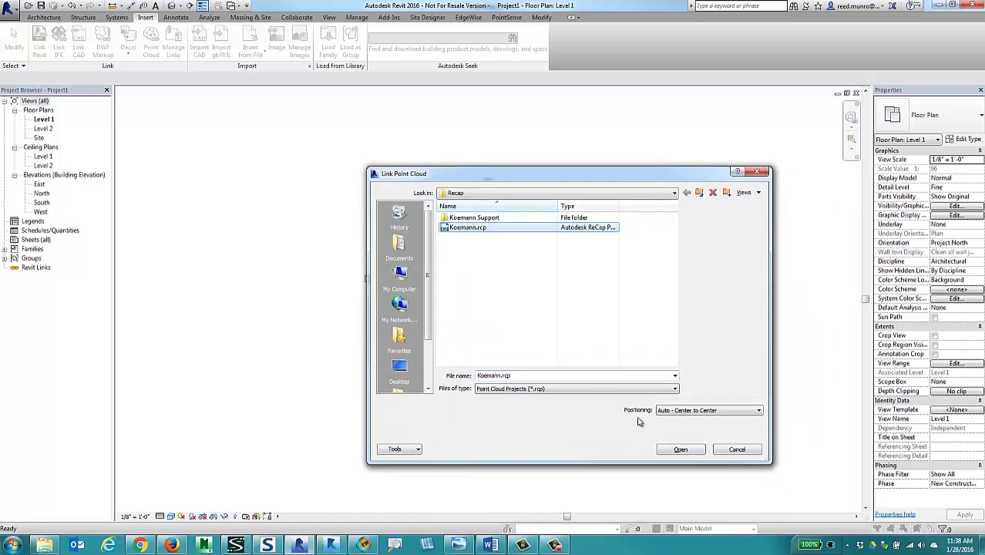
{"action": "left_click", "coordinate": [706, 410]}
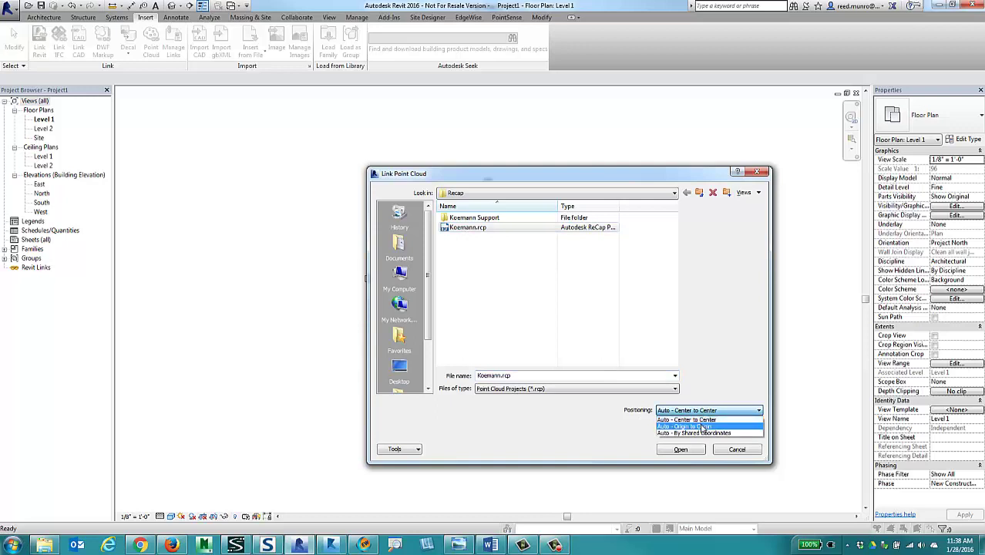
{"action": "left_click", "coordinate": [702, 426]}
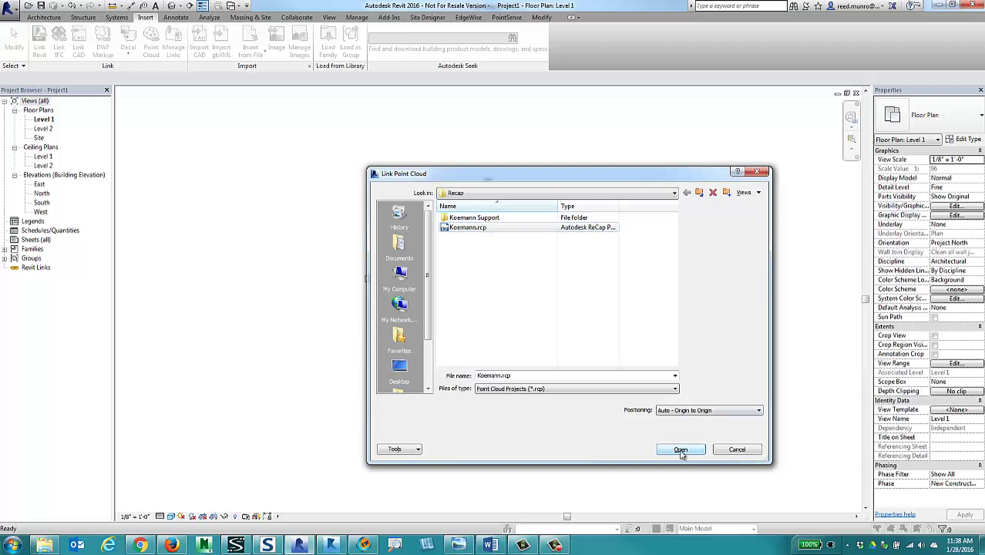
{"action": "left_click", "coordinate": [681, 453]}
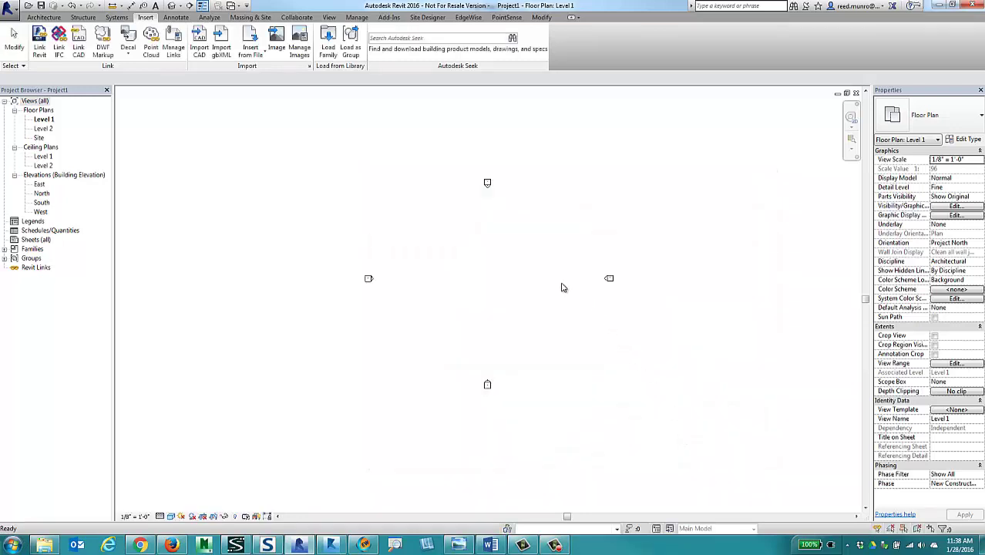
Step: Open the 3D view, examine the linked point cloud from the front and side, and bring up the PointSense tools
{"action": "middle_click_drag", "start_coordinate": [531, 253], "coordinate": [531, 262]}
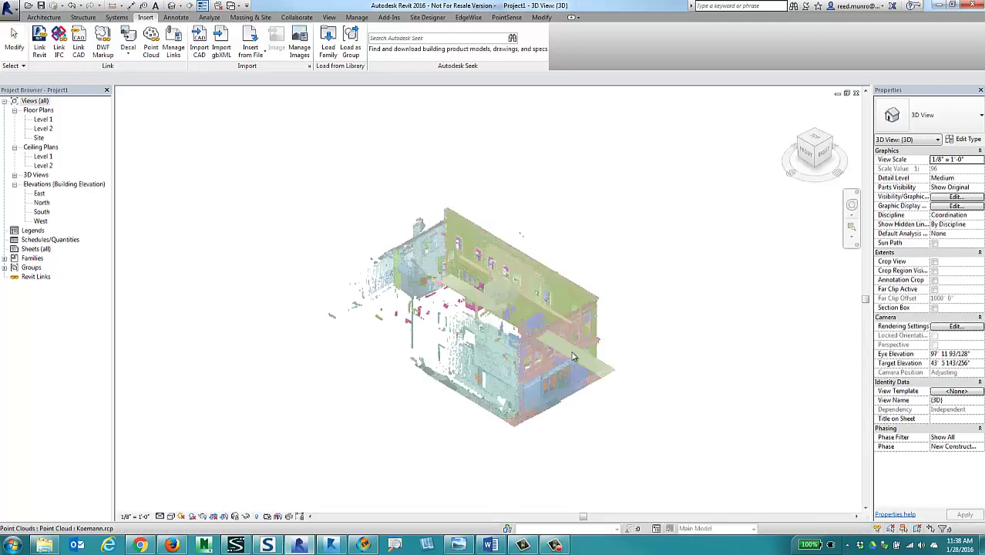
{"action": "middle_click_drag", "start_coordinate": [553, 386], "coordinate": [693, 378], "text": "shift"}
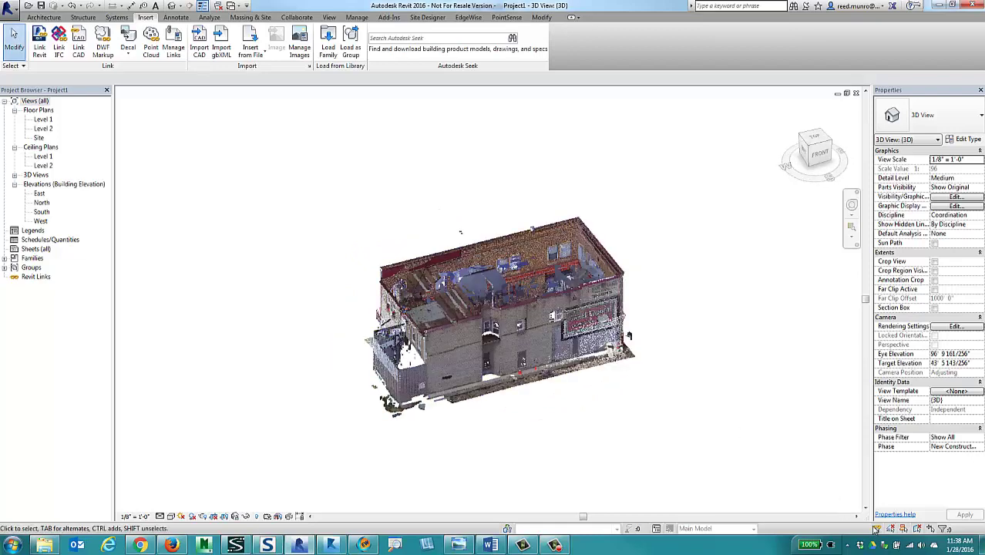
{"action": "middle_click_drag", "start_coordinate": [538, 432], "coordinate": [522, 277], "text": "shift"}
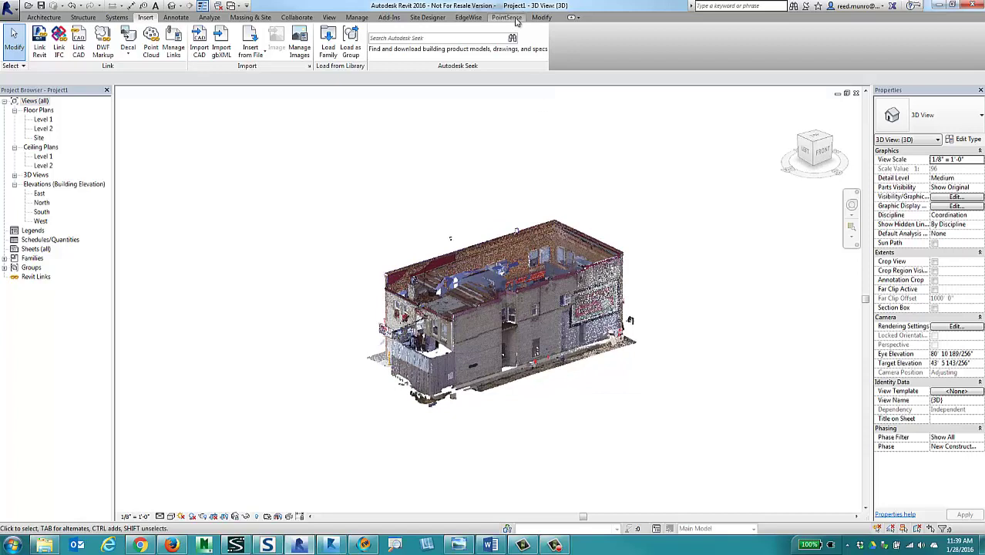
{"action": "left_click", "coordinate": [507, 17]}
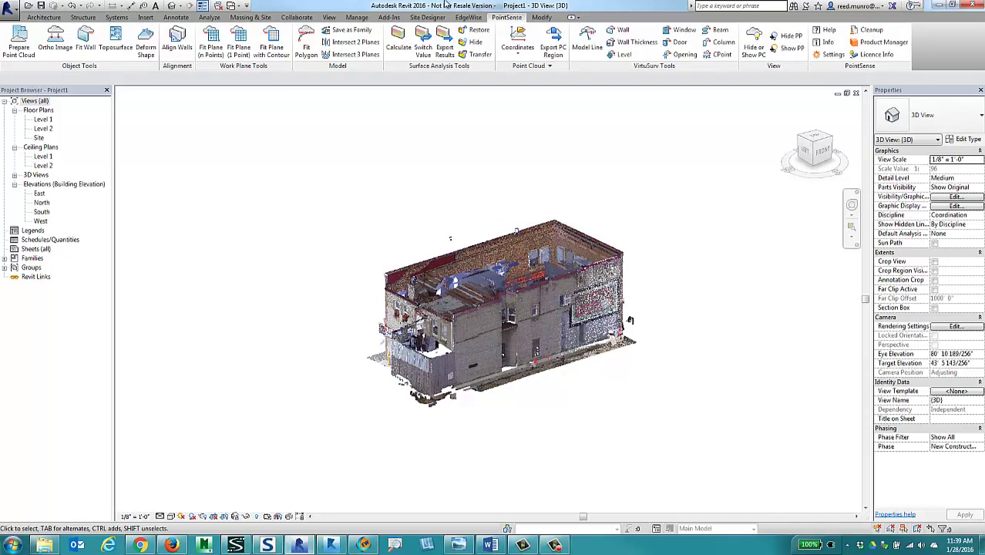
Step: Open the EdgeWise model Koemann_mergedPlanes_0000001430412717.c3rvt from the Scanning Workflow, DataSet, Edgewise folder on the Desktop
{"action": "left_click", "coordinate": [469, 17]}
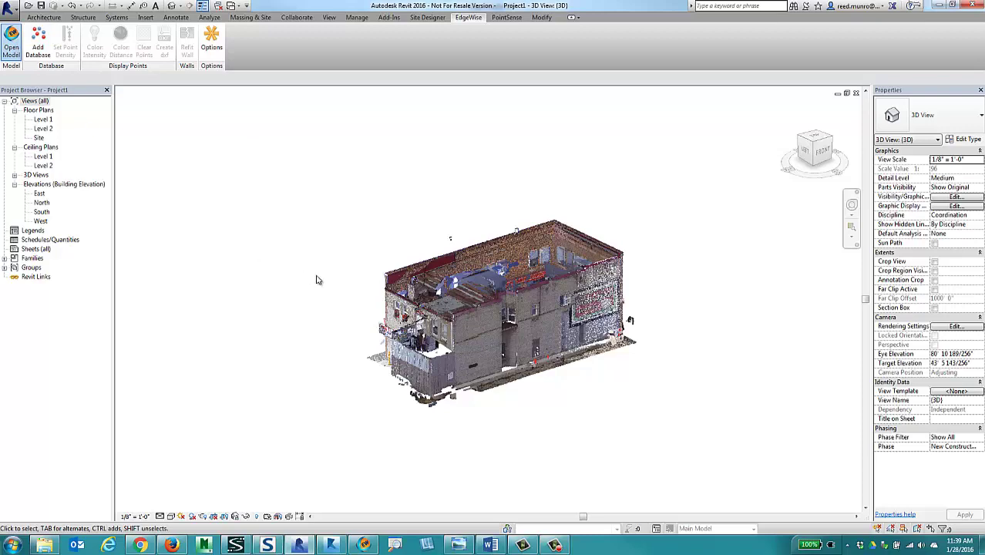
{"action": "left_click", "coordinate": [11, 43]}
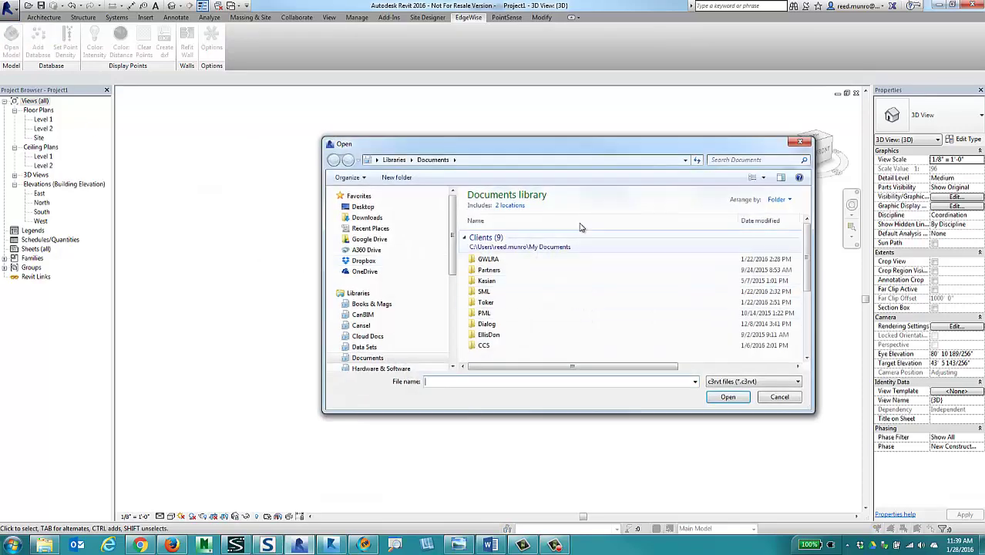
{"action": "left_click", "coordinate": [366, 208]}
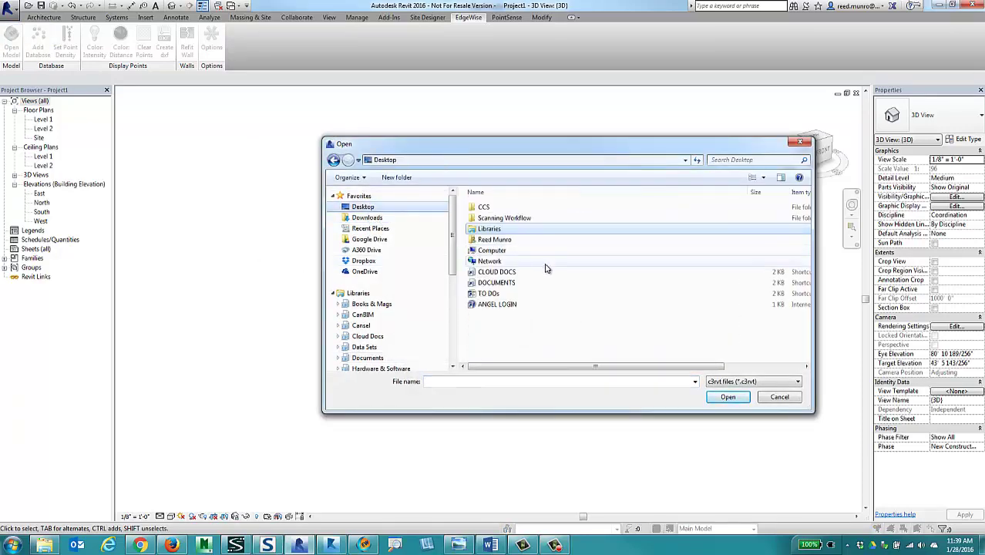
{"action": "double_click", "coordinate": [497, 218]}
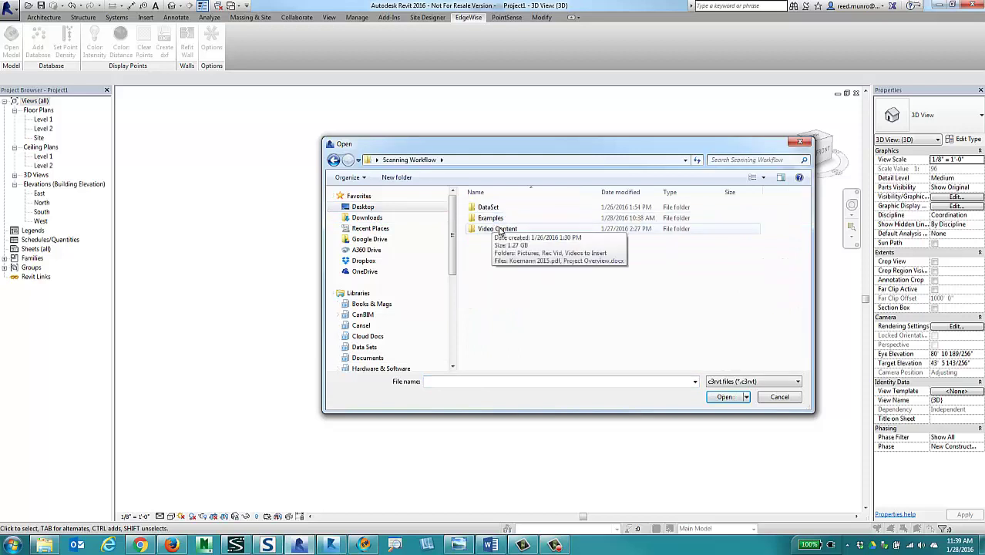
{"action": "double_click", "coordinate": [488, 207]}
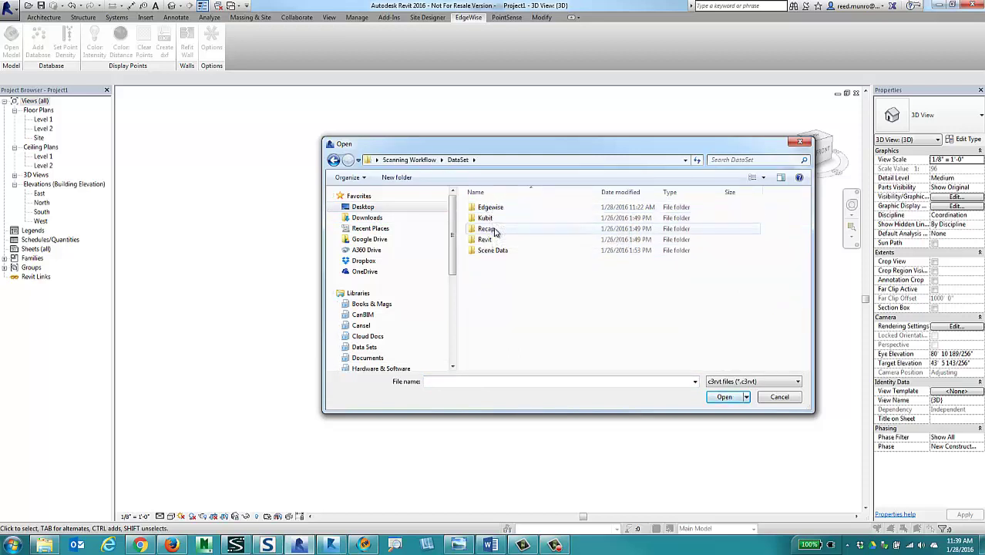
{"action": "double_click", "coordinate": [497, 207]}
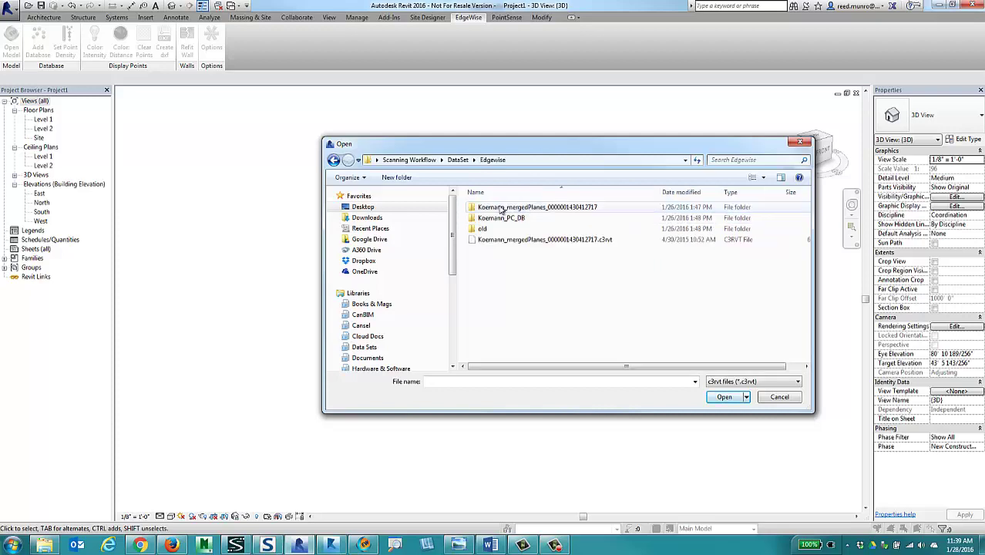
{"action": "left_click", "coordinate": [614, 245]}
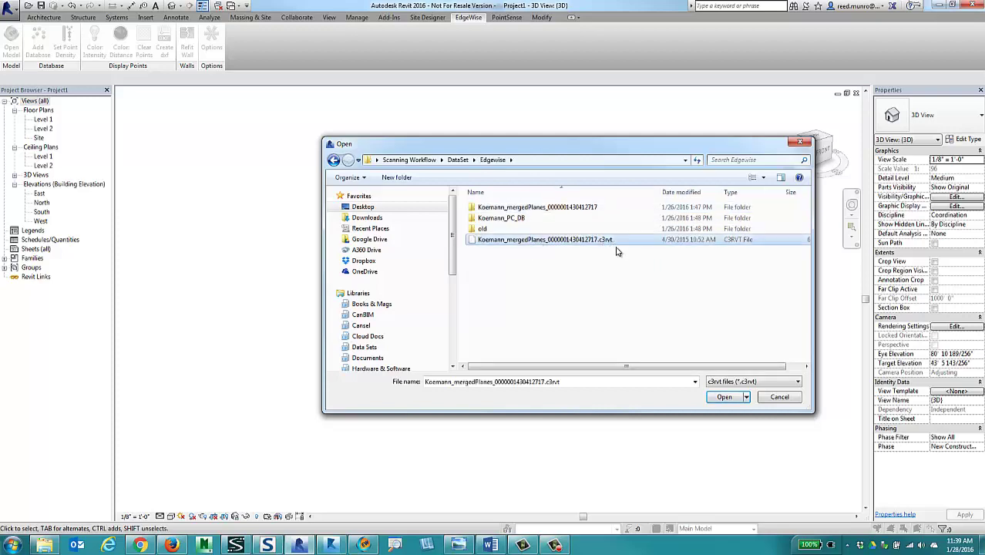
{"action": "left_click", "coordinate": [724, 397]}
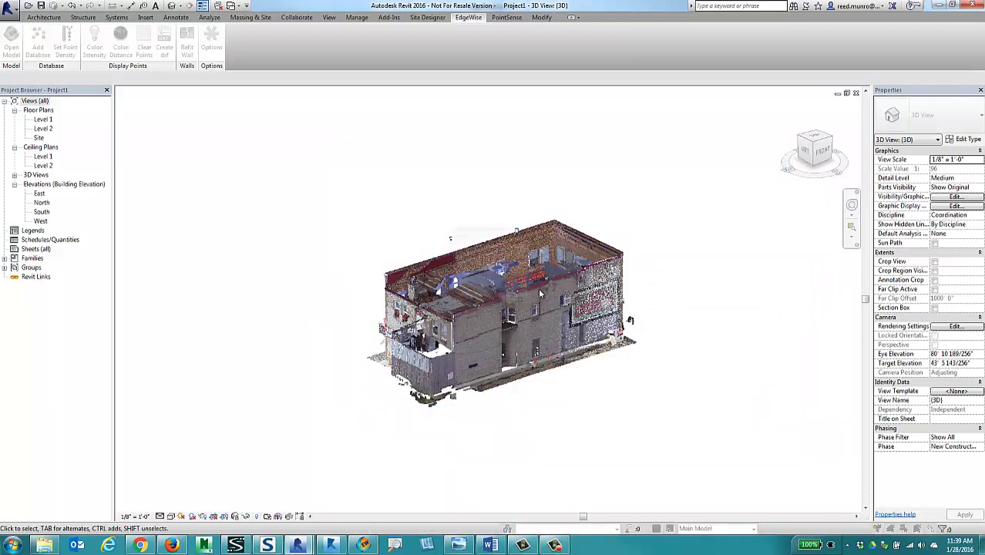
Step: Import the walls and windows with a 1/16" wall thickness rounding tolerance, deleting the conflicting ewWindow-4 instance and accepting the remaining warnings
{"action": "left_click", "coordinate": [507, 265]}
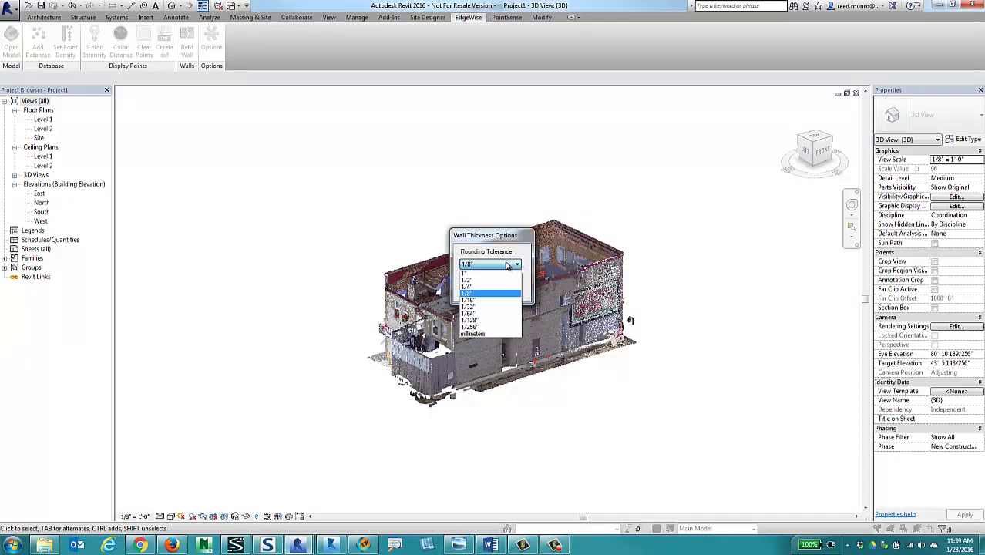
{"action": "left_click", "coordinate": [490, 300]}
{"action": "left_click", "coordinate": [510, 279]}
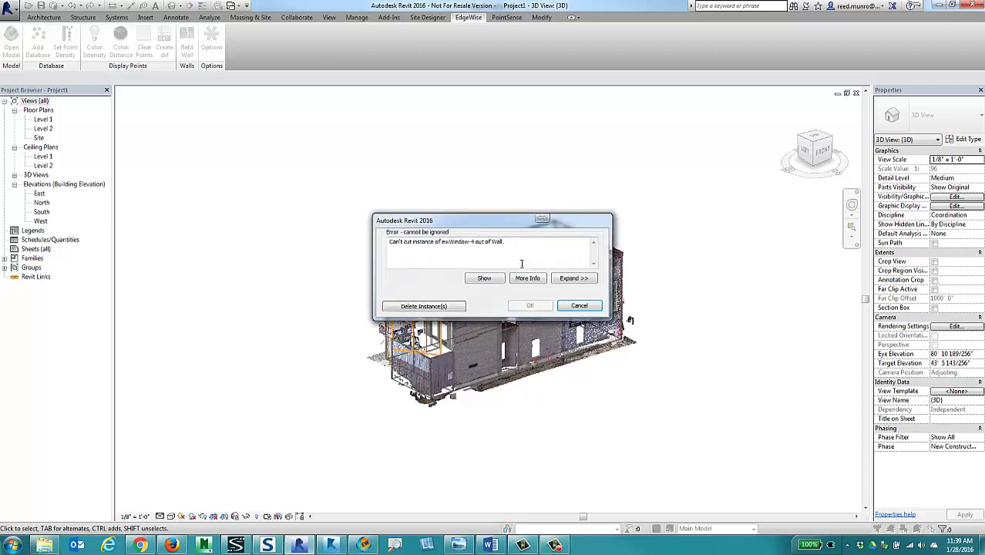
{"action": "left_click", "coordinate": [436, 307]}
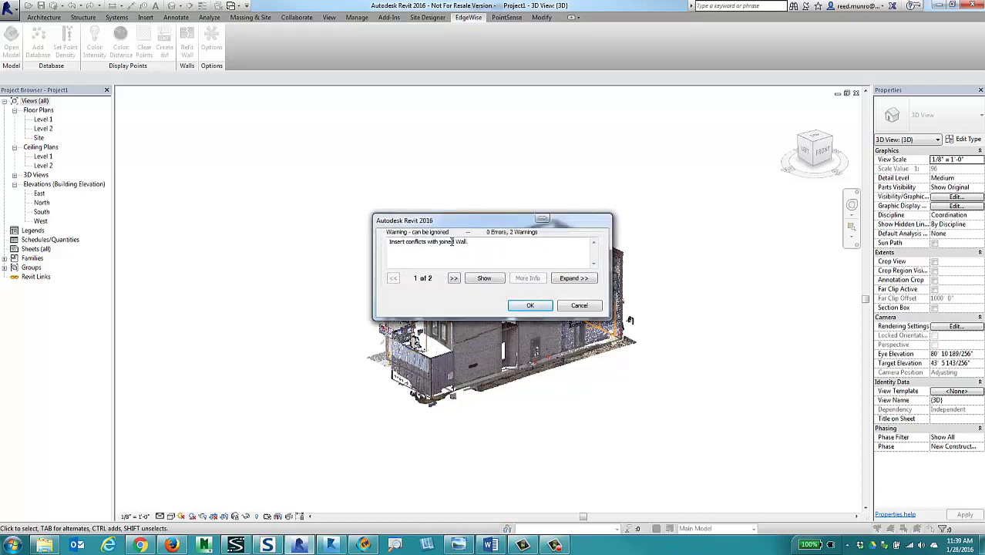
{"action": "left_click", "coordinate": [530, 306]}
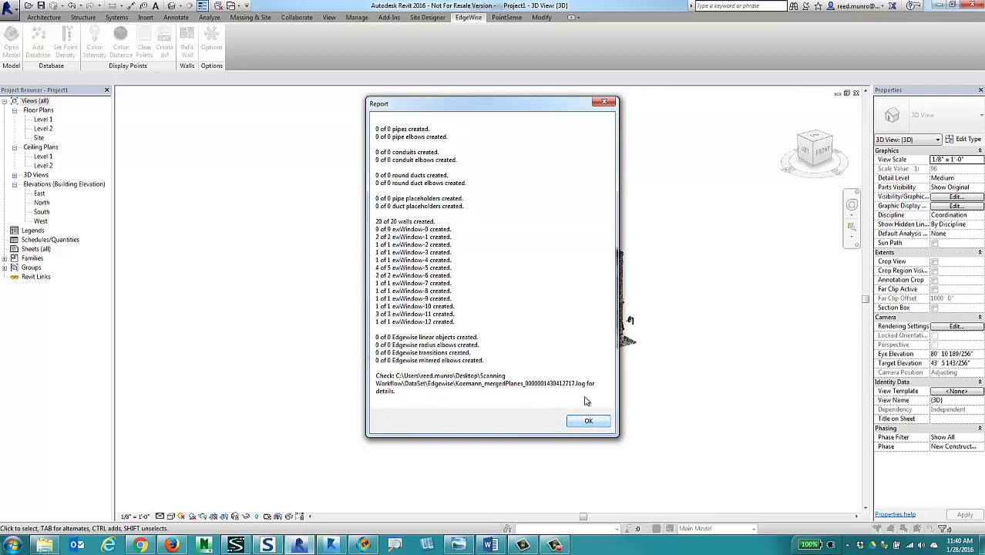
{"action": "left_click", "coordinate": [593, 420]}
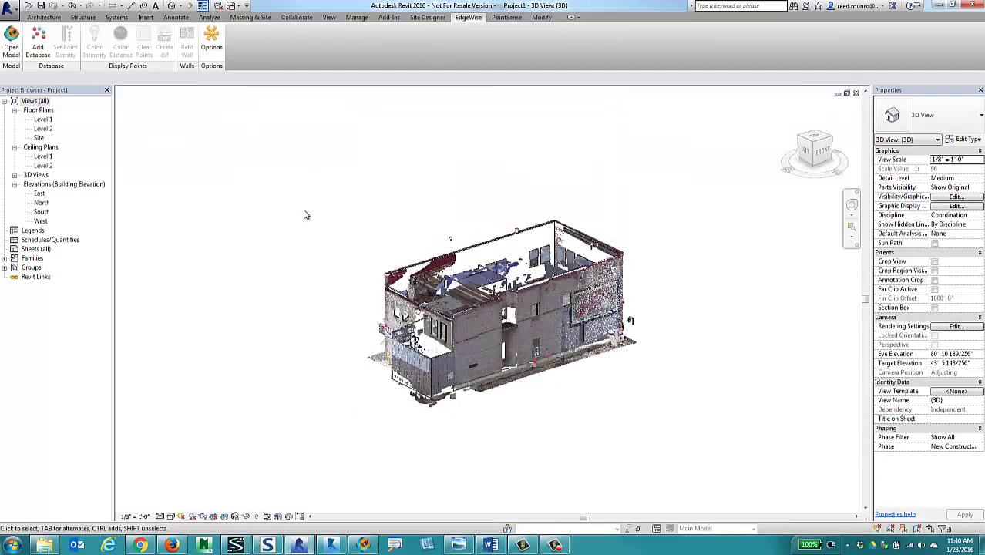
Step: Hide the Koemann.rcp point cloud in the 3D view through the visibility overrides
{"action": "key", "text": "v"}
{"action": "key", "text": "g"}
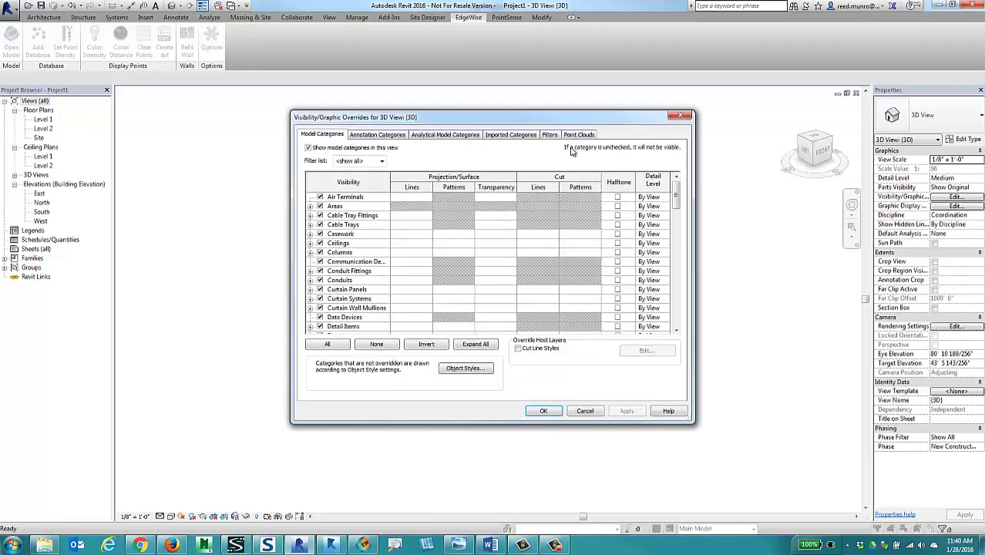
{"action": "left_click", "coordinate": [579, 134]}
{"action": "left_click", "coordinate": [542, 171]}
{"action": "left_click", "coordinate": [320, 170]}
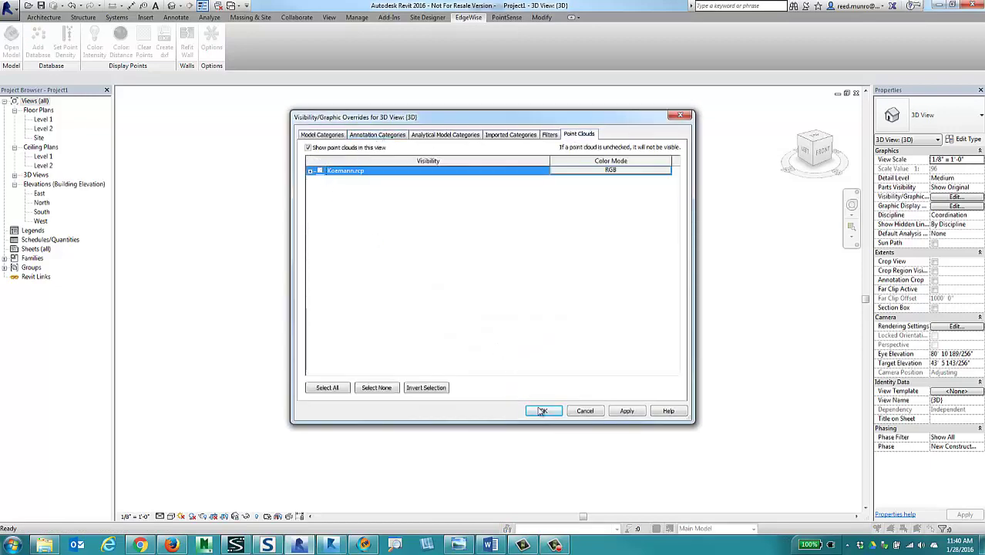
{"action": "key", "text": "Return"}
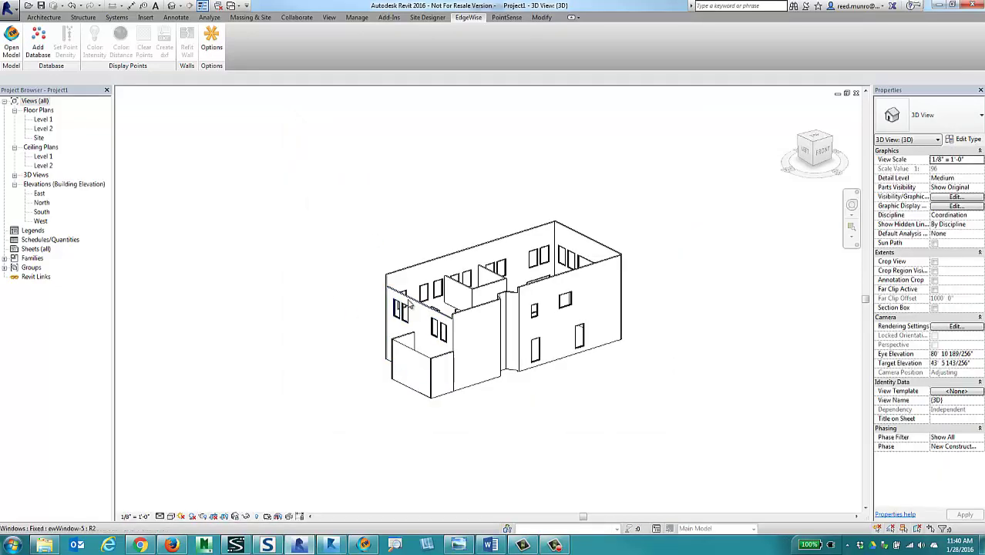
Step: Change the two-storey end wall behind the small enclosure to the type Exterior - Brick and CMU on MTL. Stud
{"action": "left_click", "coordinate": [429, 317]}
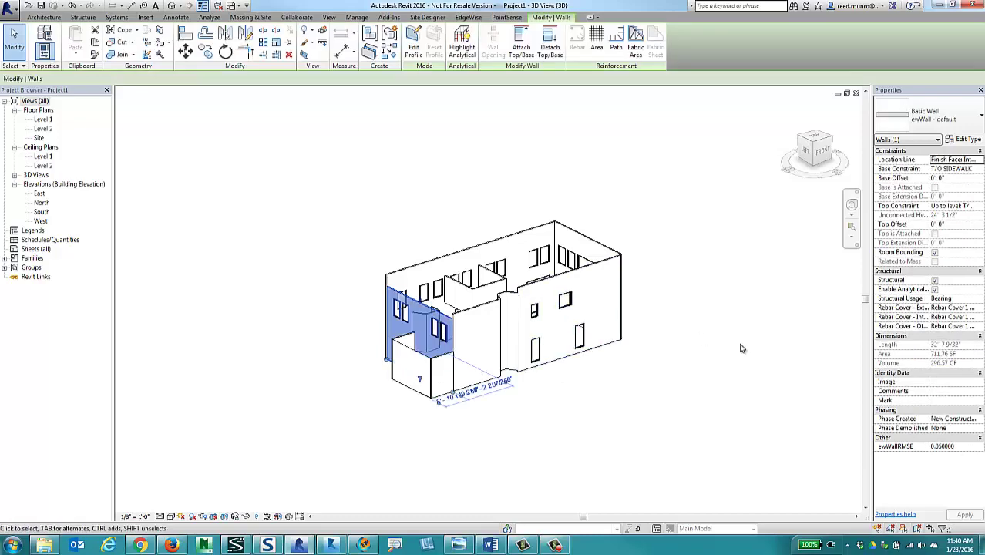
{"action": "left_click", "coordinate": [931, 128]}
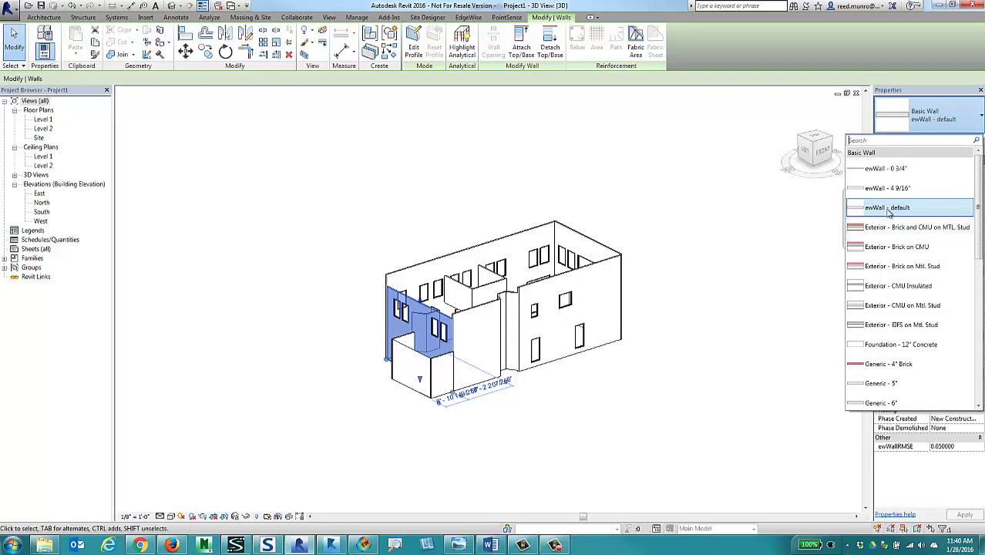
{"action": "left_click", "coordinate": [913, 236]}
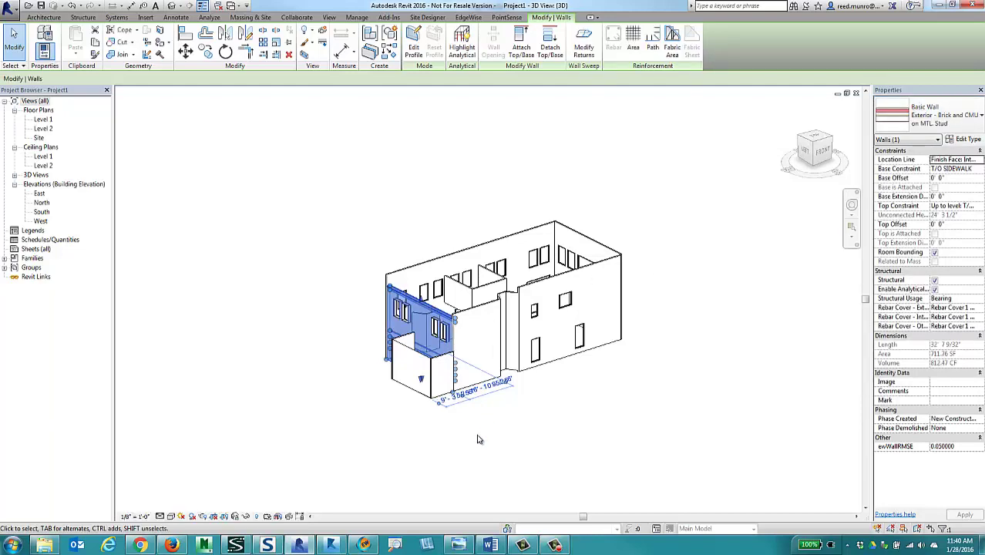
{"action": "left_click", "coordinate": [473, 403]}
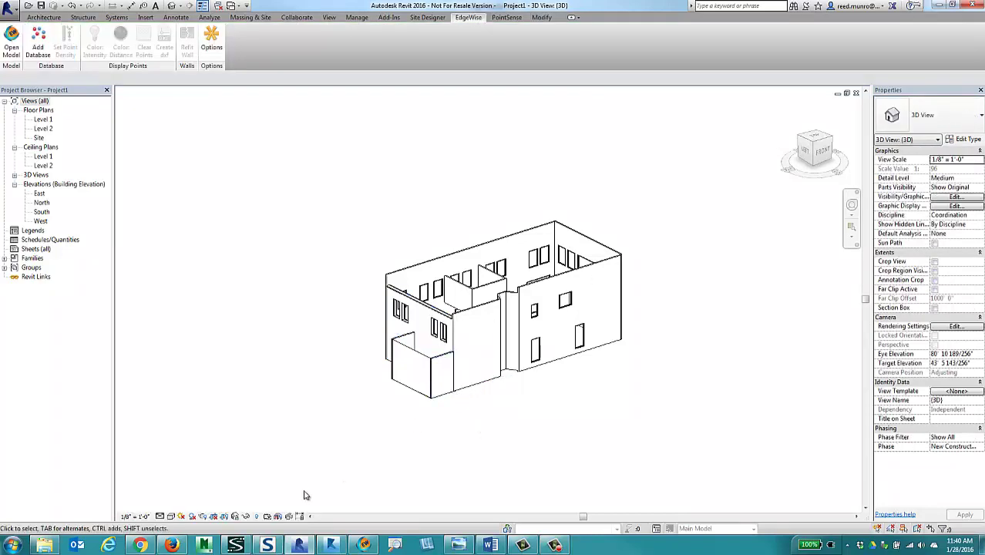
Step: Display the 3D view in the Shaded style and examine the brick wall and its windows from both sides
{"action": "left_click", "coordinate": [170, 516]}
{"action": "left_click", "coordinate": [189, 474]}
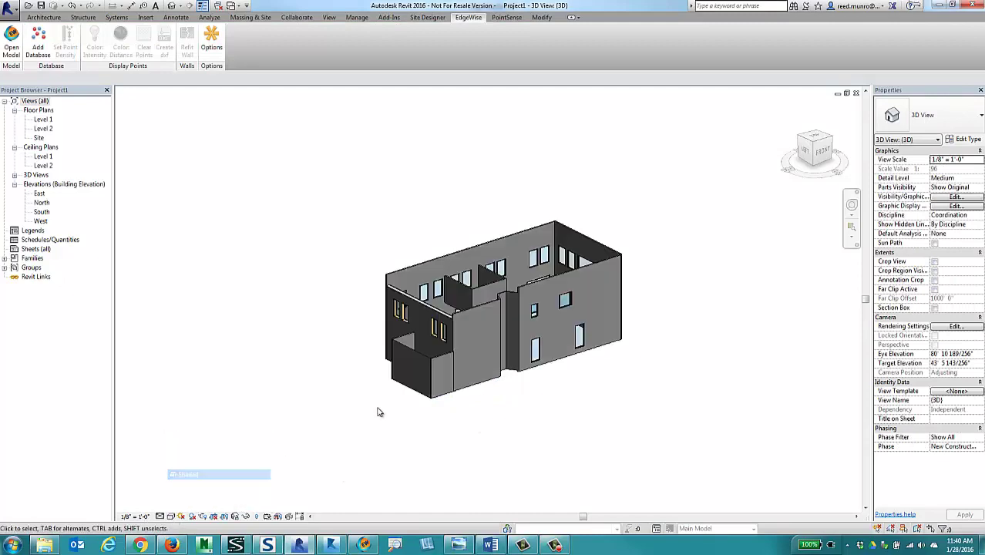
{"action": "scroll", "coordinate": [416, 378], "scroll_direction": "up", "scroll_amount": 5}
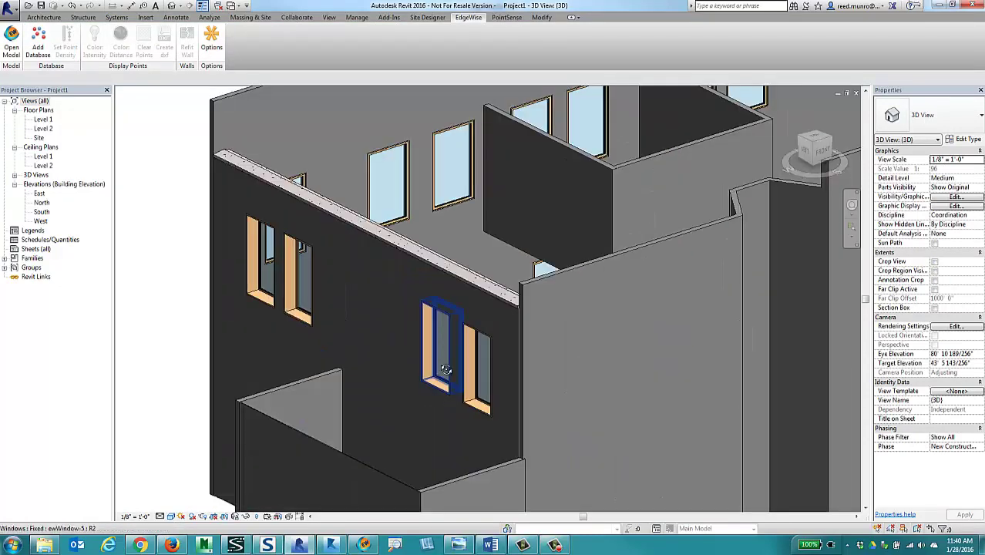
{"action": "middle_click_drag", "start_coordinate": [442, 337], "coordinate": [381, 245]}
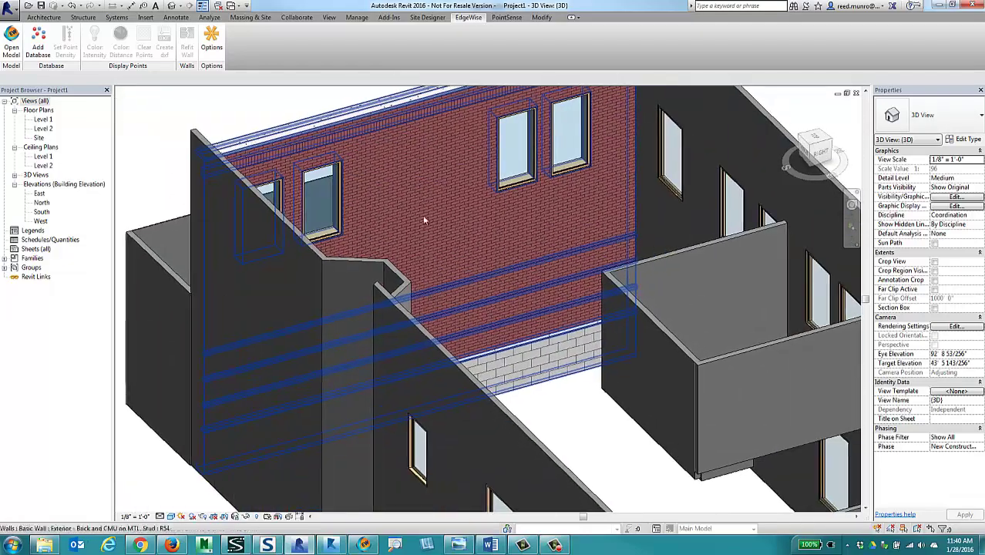
{"action": "scroll", "coordinate": [385, 326], "scroll_direction": "down", "scroll_amount": 5}
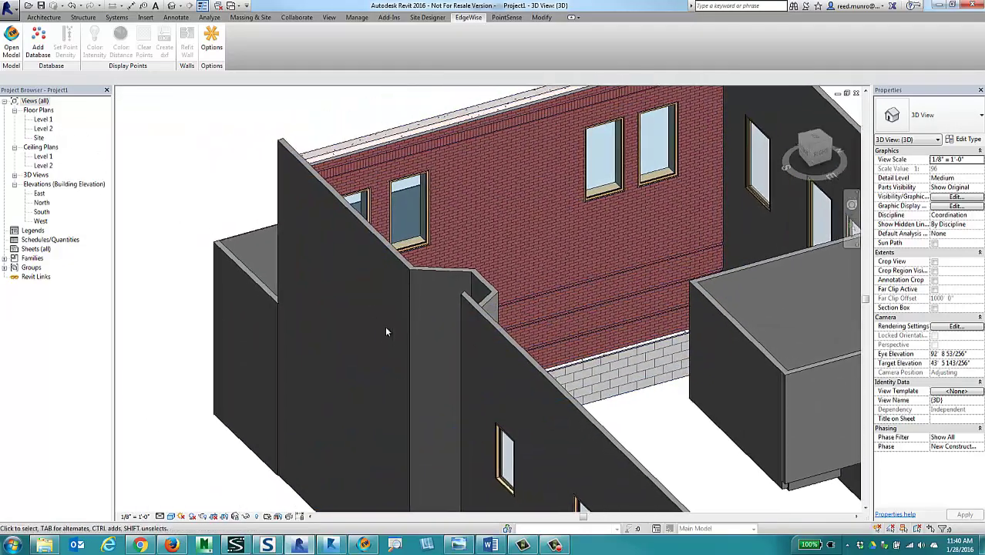
Step: Examine the long side wall and the building corner where it meets the glazed front wall
{"action": "left_click", "coordinate": [437, 373]}
{"action": "middle_click_drag", "start_coordinate": [437, 372], "coordinate": [555, 436], "text": "shift"}
{"action": "scroll", "coordinate": [670, 339], "scroll_direction": "up", "scroll_amount": 6}
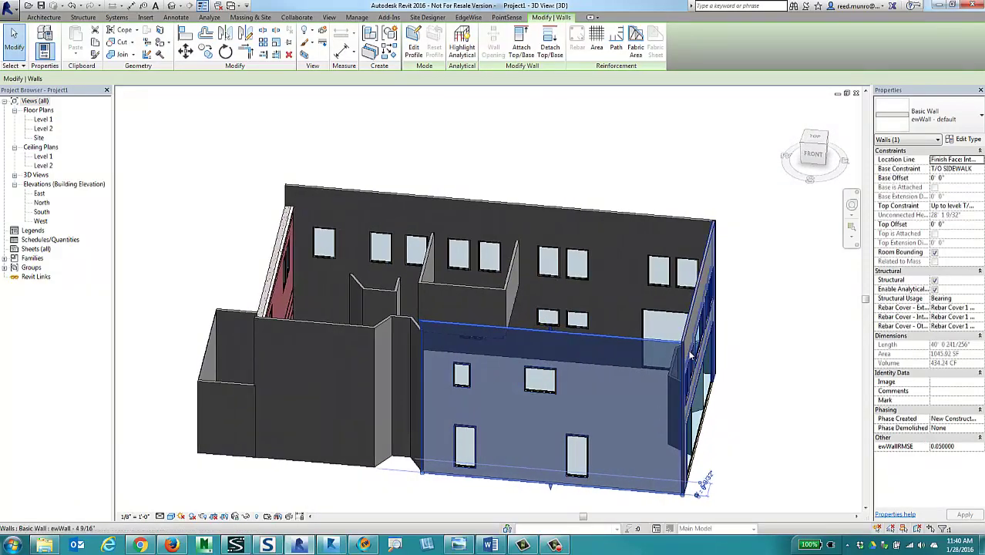
{"action": "key", "text": "Escape"}
{"action": "middle_click_drag", "start_coordinate": [675, 368], "coordinate": [584, 256]}
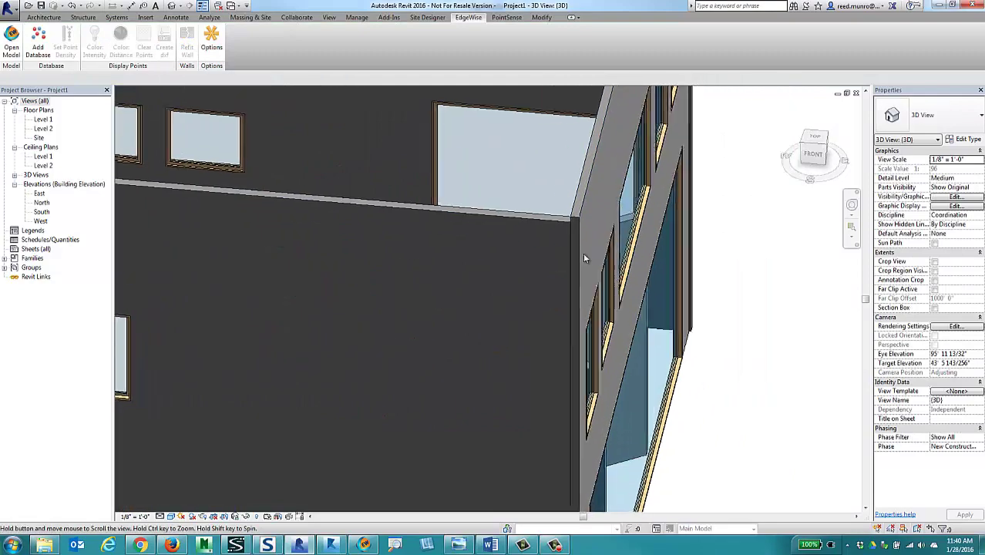
{"action": "scroll", "coordinate": [584, 256], "scroll_direction": "down", "scroll_amount": 4}
{"action": "middle_click_drag", "start_coordinate": [595, 324], "coordinate": [515, 299], "text": "shift"}
{"action": "middle_click_drag", "start_coordinate": [466, 327], "coordinate": [573, 326]}
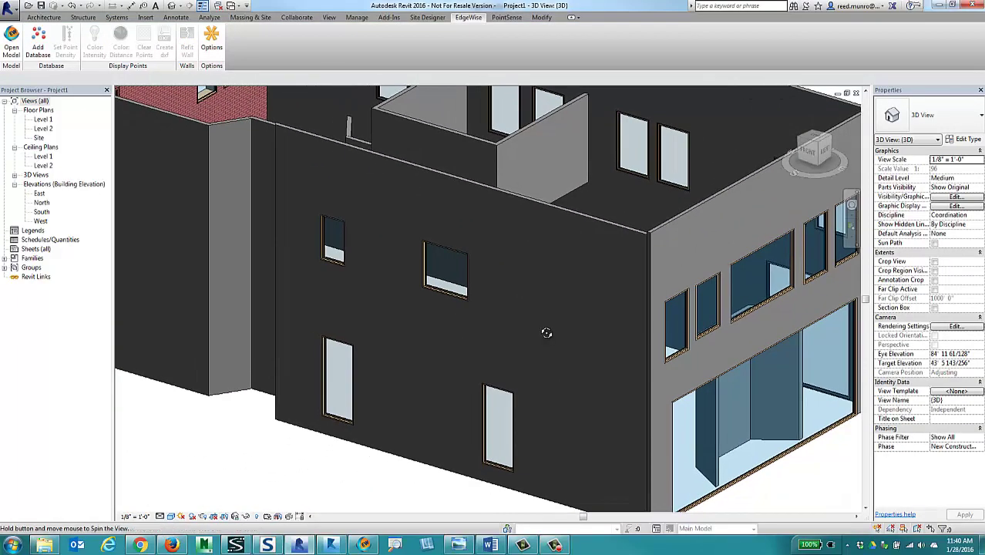
Step: Check the properties of the lower window nearest the glazed front, and examine the whole building from outside
{"action": "left_click", "coordinate": [505, 393]}
{"action": "middle_click_drag", "start_coordinate": [598, 404], "coordinate": [688, 311]}
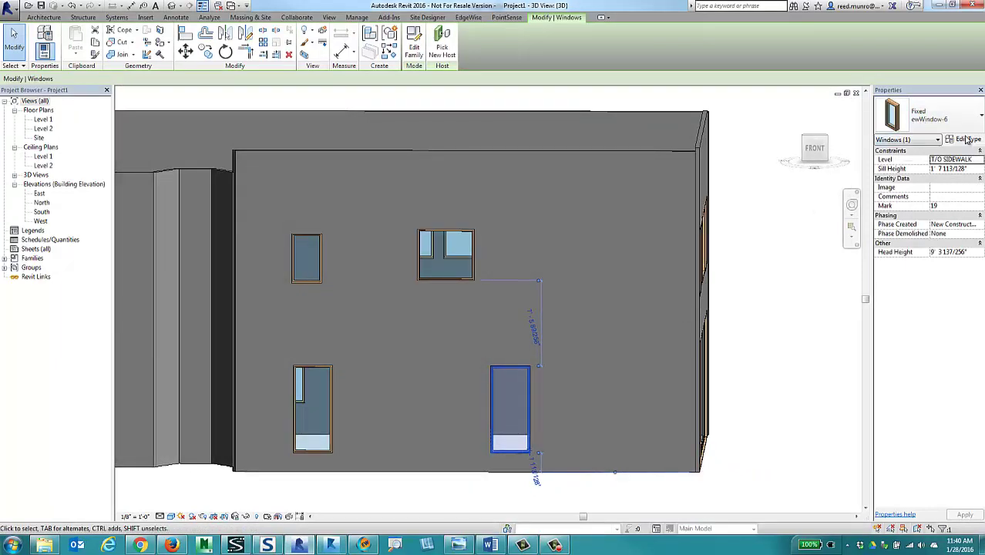
{"action": "middle_click_drag", "start_coordinate": [586, 231], "coordinate": [589, 335], "text": "shift"}
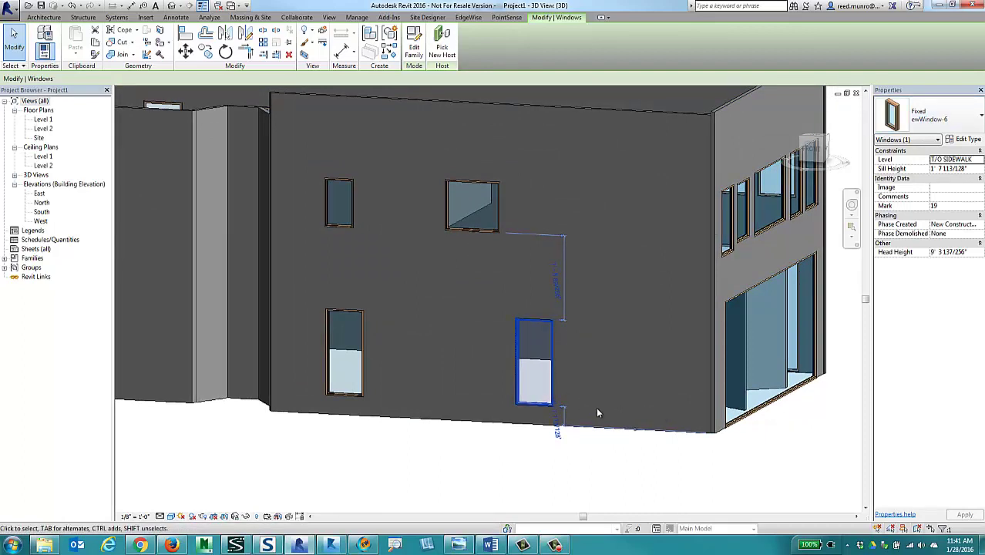
{"action": "middle_click_drag", "start_coordinate": [622, 410], "coordinate": [631, 379]}
{"action": "left_click", "coordinate": [609, 446]}
{"action": "middle_click_drag", "start_coordinate": [660, 435], "coordinate": [654, 442]}
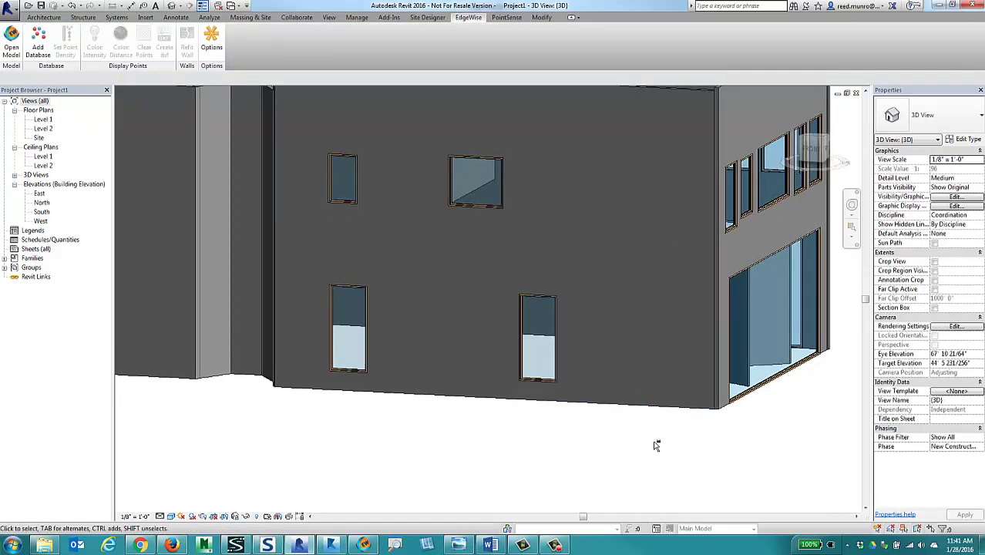
{"action": "scroll", "coordinate": [640, 451], "scroll_direction": "down", "scroll_amount": 5}
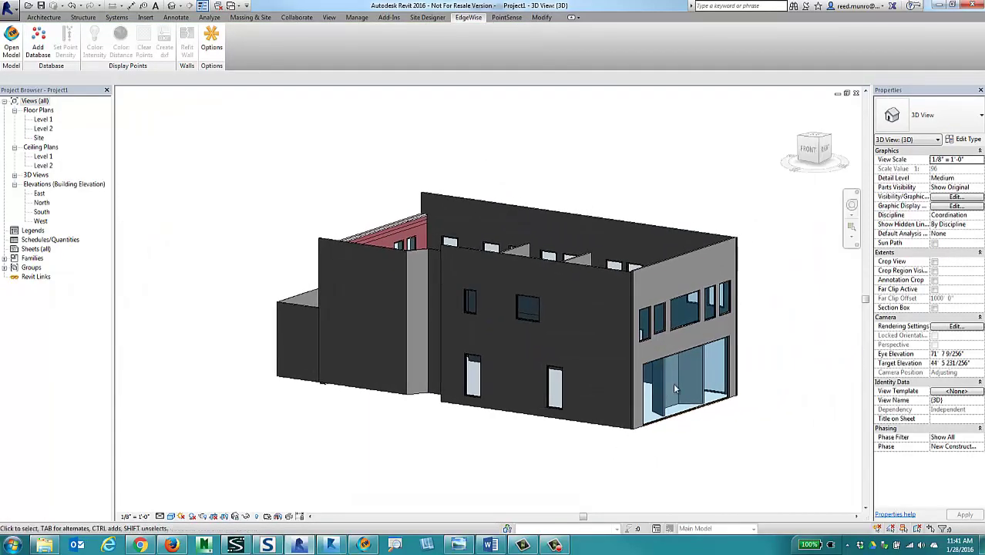
{"action": "middle_click_drag", "start_coordinate": [673, 382], "coordinate": [578, 385], "text": "shift"}
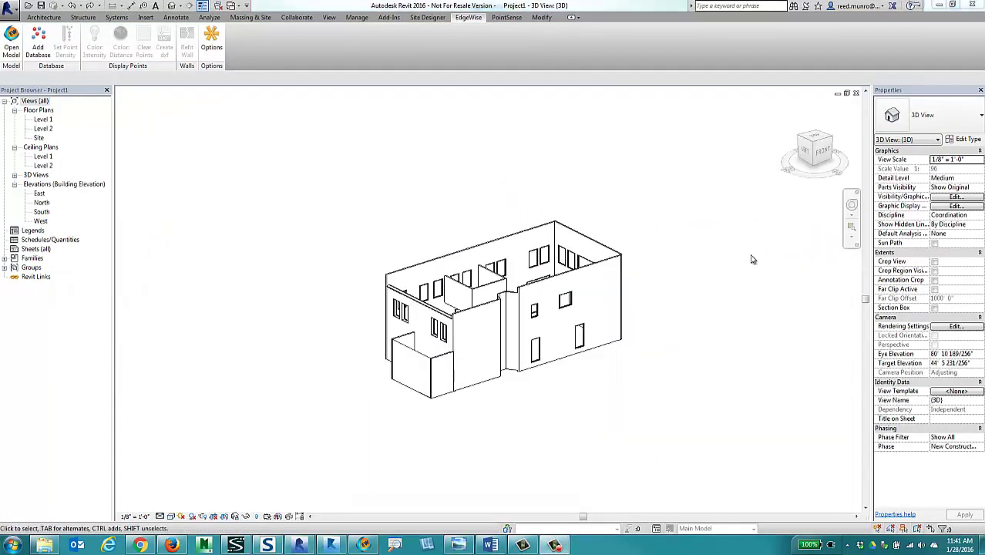
Step: Link the EdgeWise database Koemann_mergedPlanes_0000001430412717.c3rvt to the project
{"action": "middle_click_drag", "start_coordinate": [493, 324], "coordinate": [436, 305], "text": "shift"}
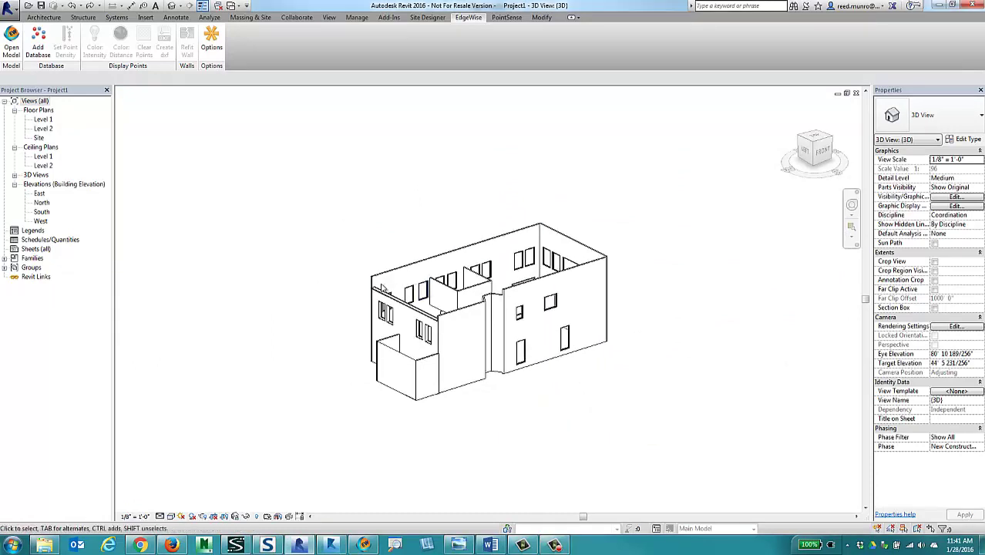
{"action": "scroll", "coordinate": [397, 289], "scroll_direction": "up", "scroll_amount": 3}
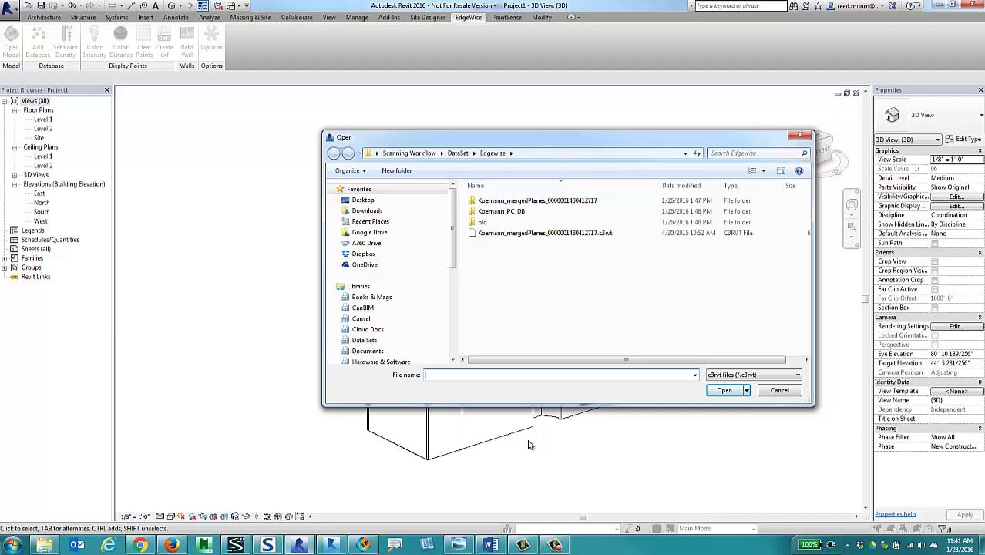
{"action": "left_click", "coordinate": [538, 233]}
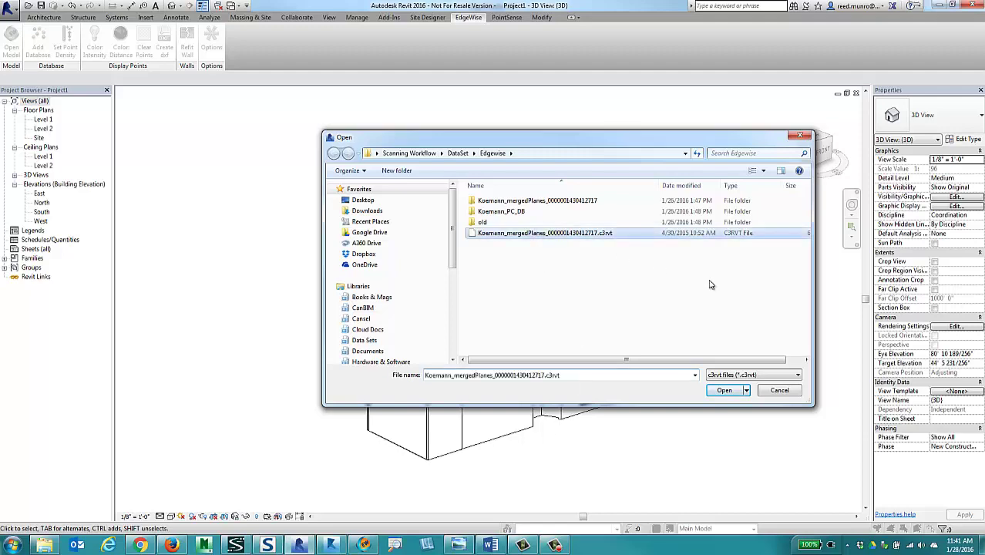
{"action": "left_click", "coordinate": [726, 390]}
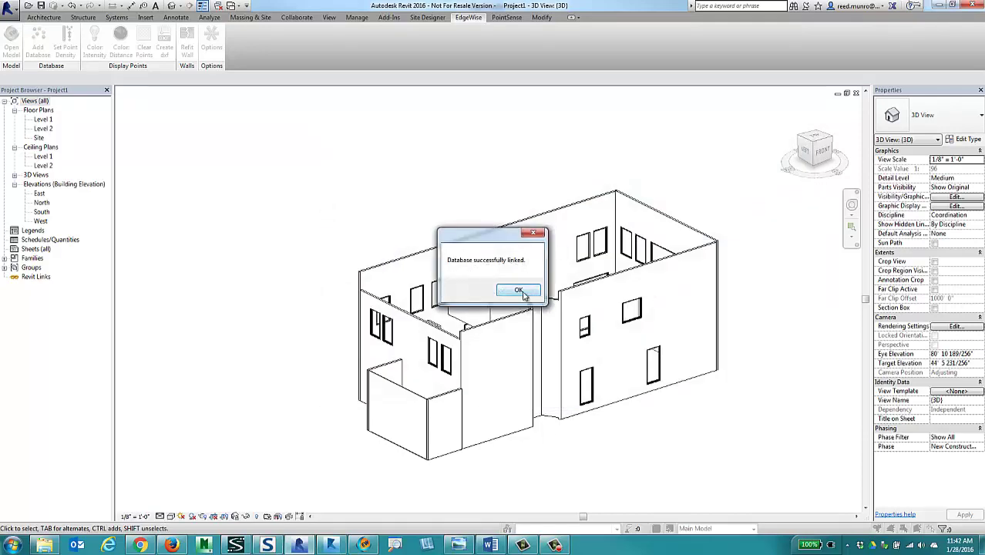
{"action": "left_click", "coordinate": [516, 289]}
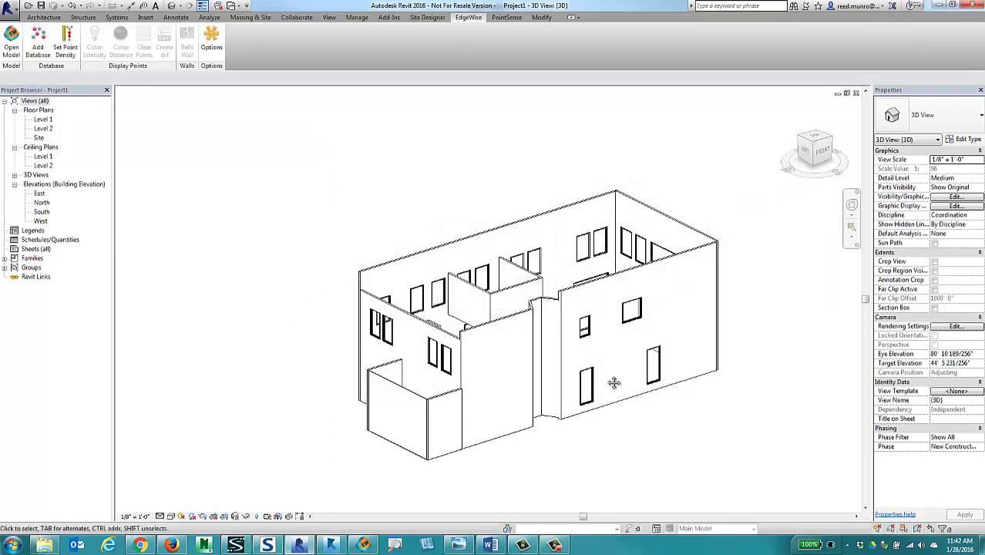
Step: Display the scan points of the side wall with four openings coloured by distance, and examine the deviations along the wall
{"action": "middle_click_drag", "start_coordinate": [616, 387], "coordinate": [612, 382], "text": "shift"}
{"action": "scroll", "coordinate": [642, 367], "scroll_direction": "up", "scroll_amount": 4}
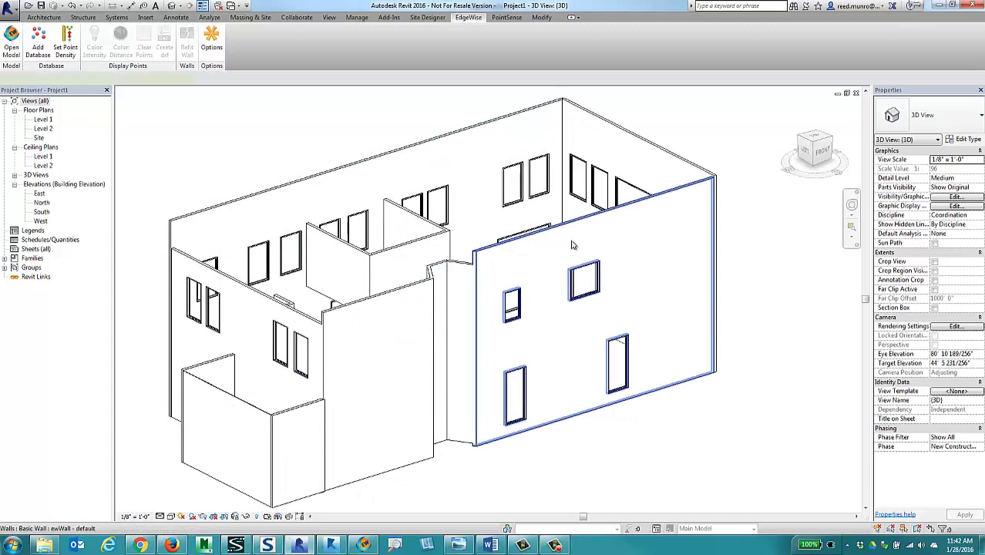
{"action": "left_click", "coordinate": [634, 284]}
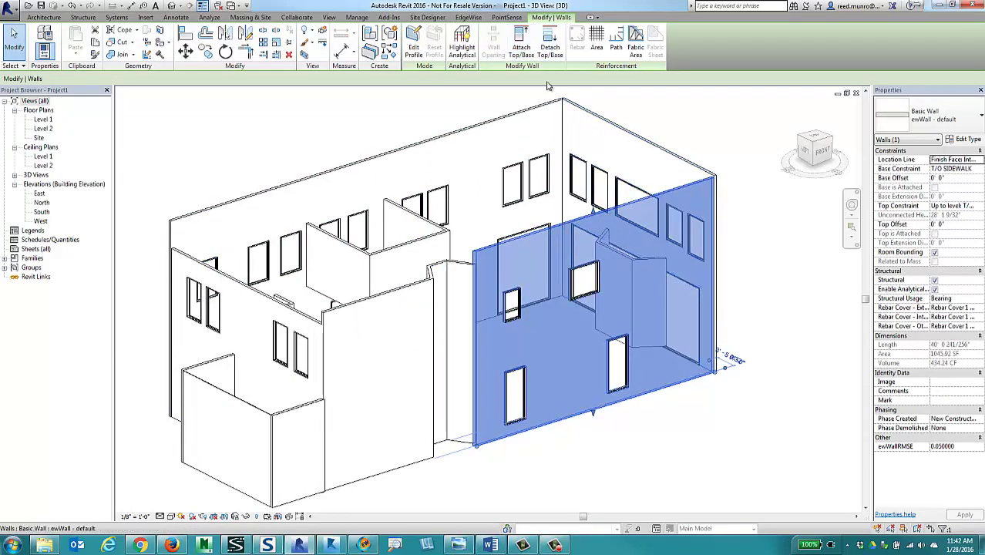
{"action": "left_click", "coordinate": [468, 17]}
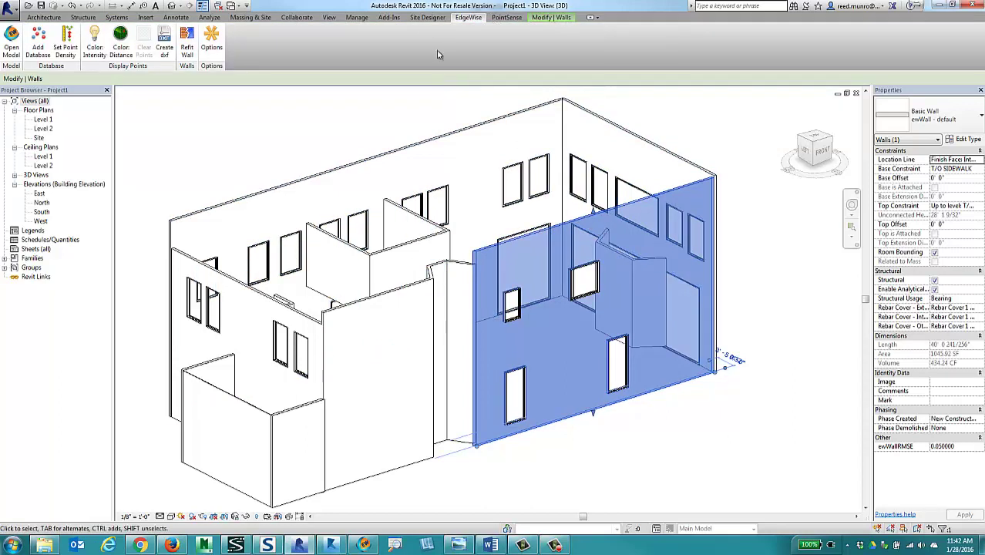
{"action": "left_click", "coordinate": [124, 49]}
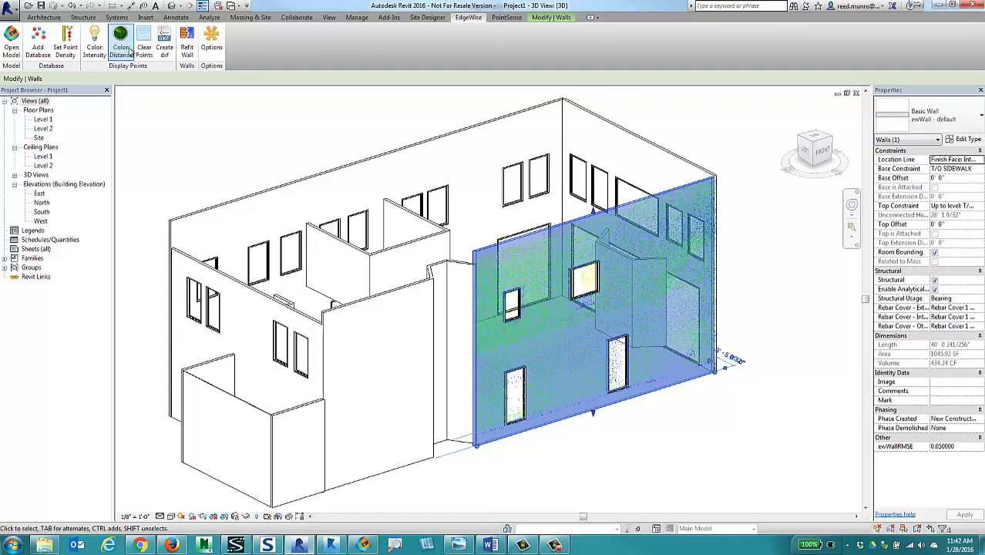
{"action": "left_click", "coordinate": [780, 324]}
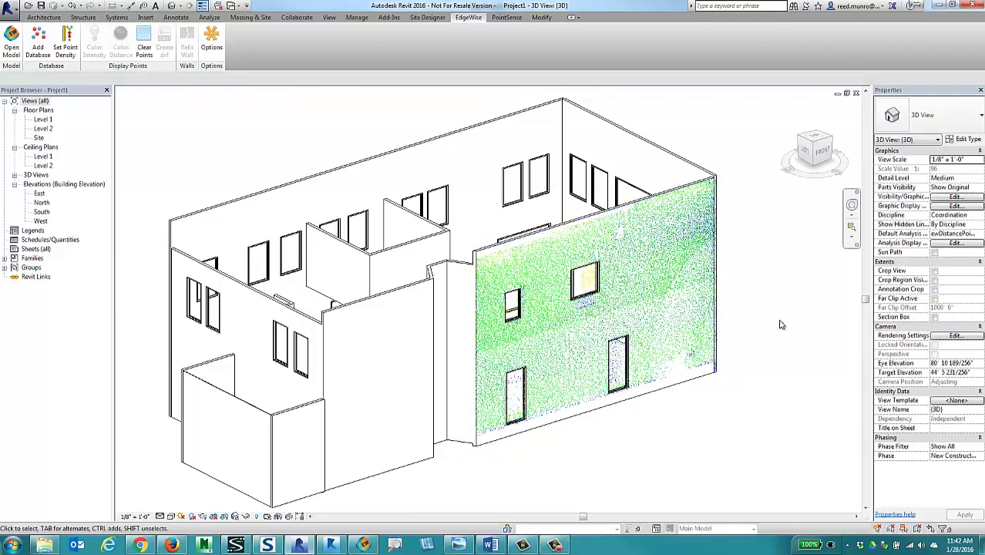
{"action": "middle_click_drag", "start_coordinate": [786, 306], "coordinate": [760, 278], "text": "shift"}
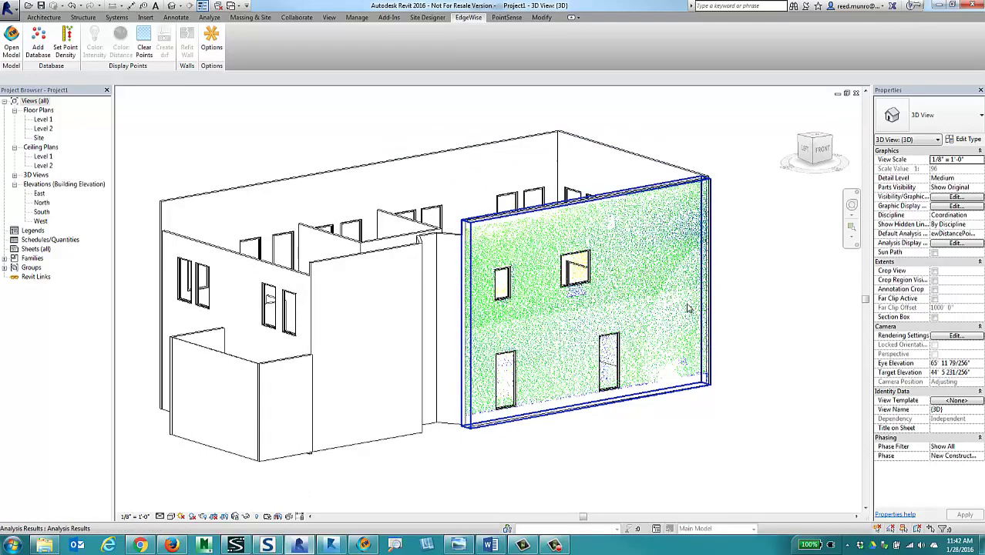
{"action": "middle_click_drag", "start_coordinate": [757, 299], "coordinate": [564, 292], "text": "shift"}
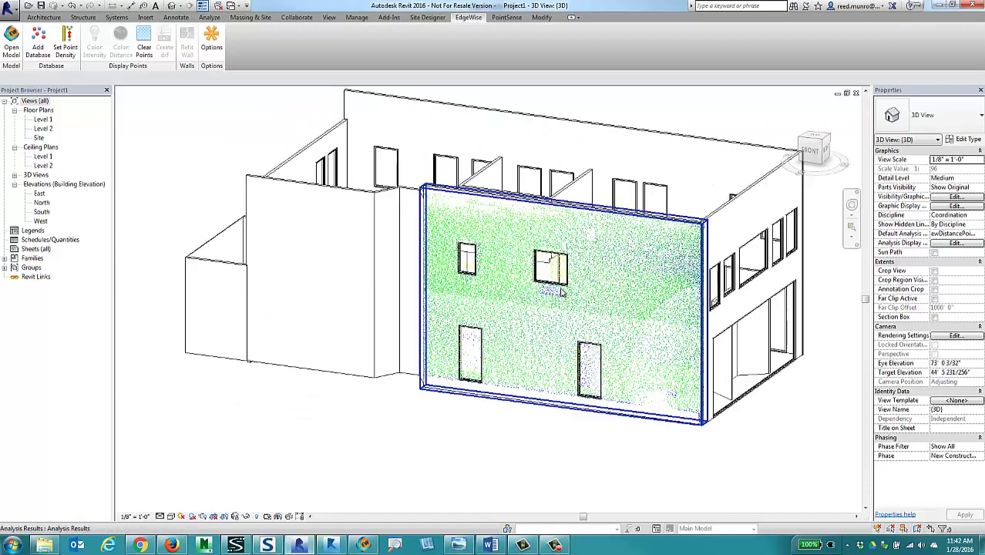
{"action": "scroll", "coordinate": [564, 292], "scroll_direction": "up", "scroll_amount": 5}
{"action": "scroll", "coordinate": [563, 295], "scroll_direction": "down", "scroll_amount": 6}
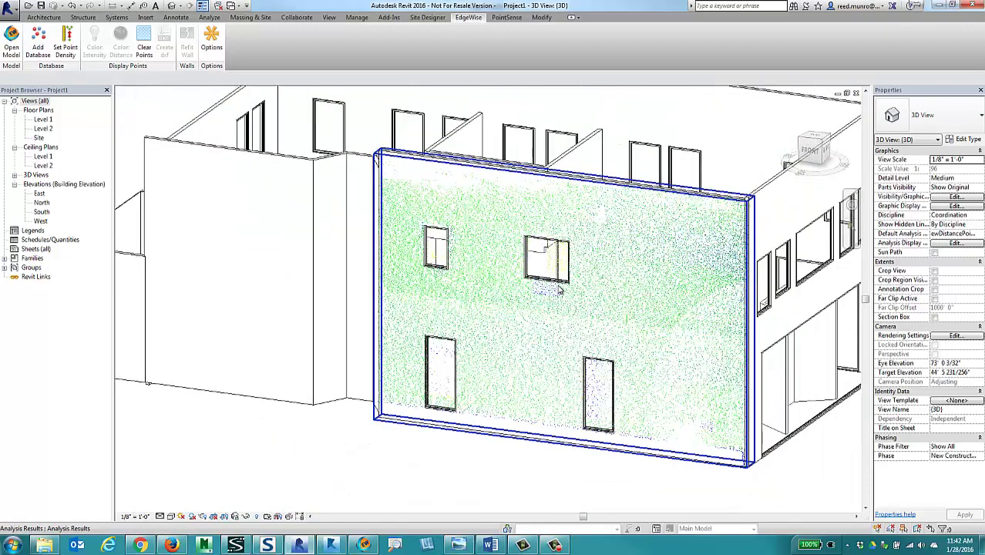
Step: Display the 3D view in the Wireframe style and examine the coloured scan points from the small enclosure's end
{"action": "left_click", "coordinate": [171, 516]}
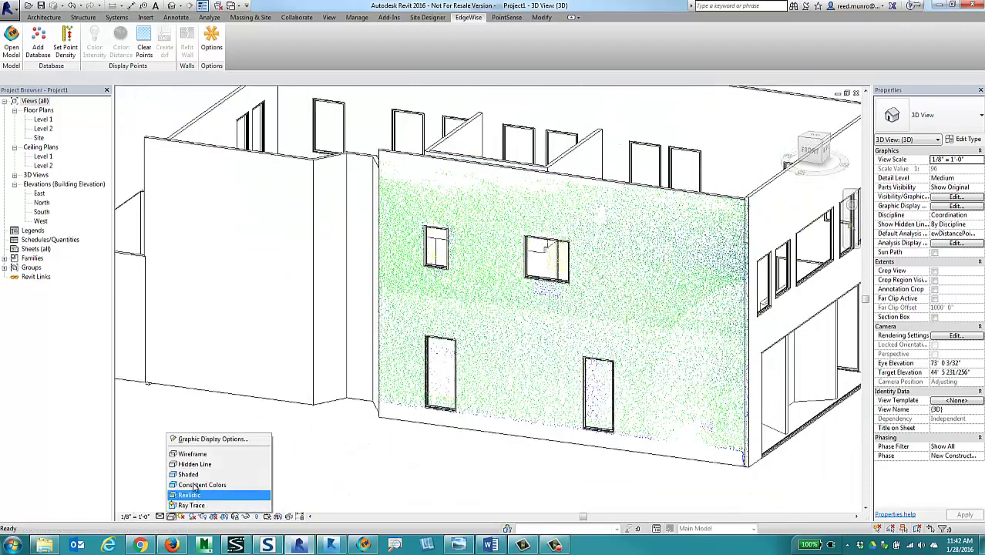
{"action": "left_click", "coordinate": [199, 457]}
{"action": "middle_click_drag", "start_coordinate": [469, 436], "coordinate": [758, 345], "text": "shift"}
{"action": "scroll", "coordinate": [756, 346], "scroll_direction": "down", "scroll_amount": 2}
{"action": "middle_click_drag", "start_coordinate": [554, 461], "coordinate": [699, 456], "text": "shift"}
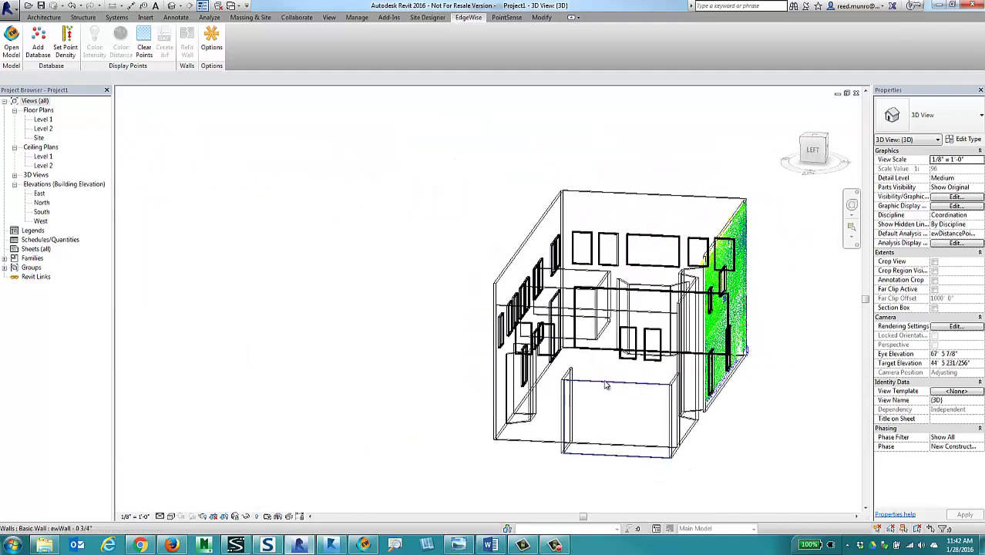
Step: Display the scan points of the small enclosure's outer wall coloured by distance
{"action": "left_click", "coordinate": [628, 388]}
{"action": "middle_click_drag", "start_coordinate": [626, 466], "coordinate": [450, 426], "text": "shift"}
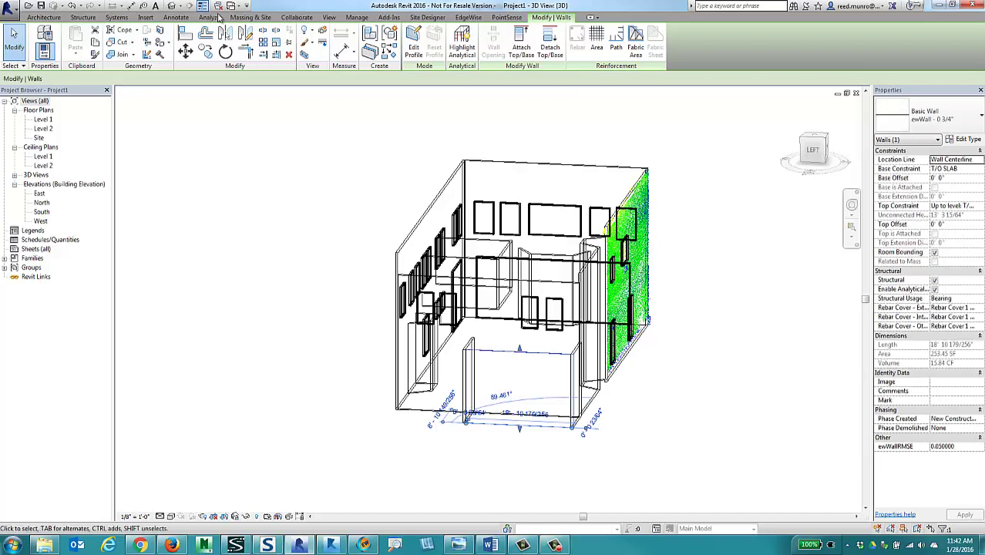
{"action": "left_click", "coordinate": [468, 17]}
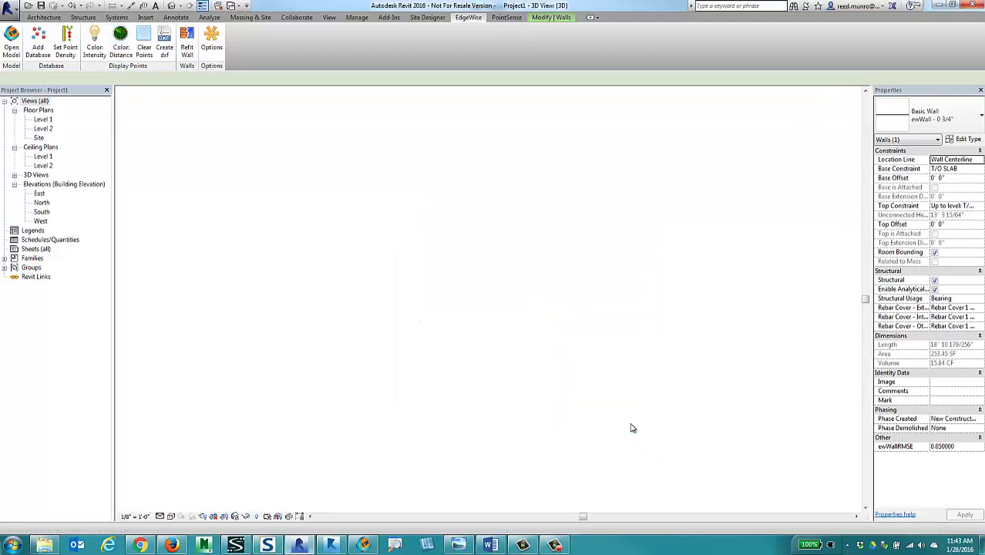
{"action": "middle_click_drag", "start_coordinate": [580, 440], "coordinate": [602, 386], "text": "shift"}
{"action": "scroll", "coordinate": [497, 384], "scroll_direction": "up", "scroll_amount": 4}
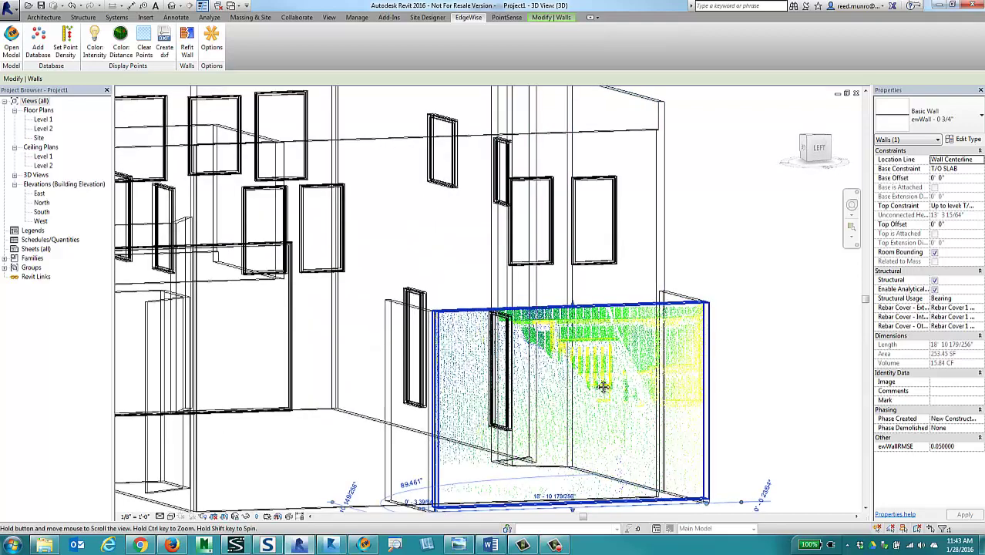
Step: Display the 3D view in the Shaded style and examine the coloured scan points on the enclosure's outer wall
{"action": "left_click", "coordinate": [171, 515]}
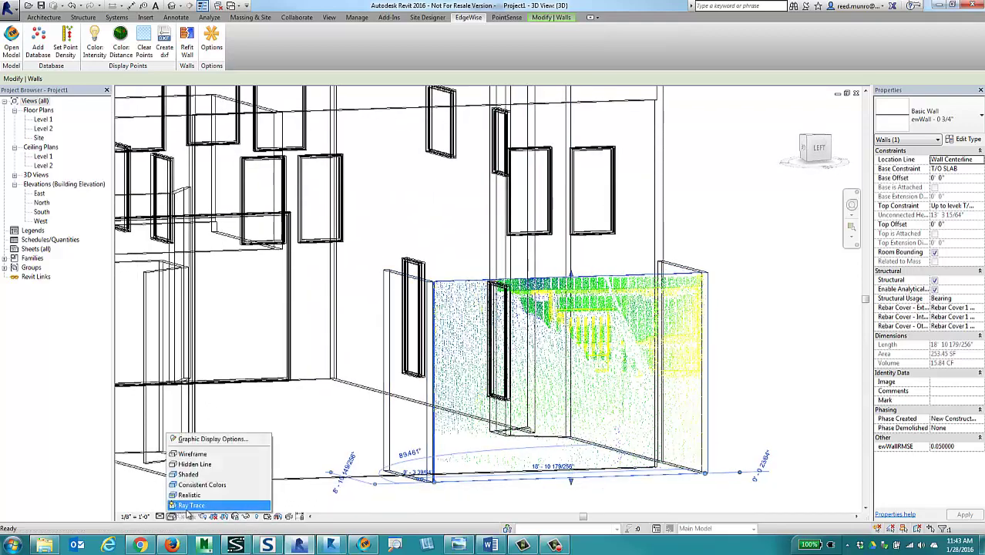
{"action": "left_click", "coordinate": [188, 474]}
{"action": "middle_click_drag", "start_coordinate": [654, 438], "coordinate": [667, 416]}
{"action": "scroll", "coordinate": [667, 416], "scroll_direction": "down", "scroll_amount": 4}
{"action": "left_click", "coordinate": [765, 391]}
{"action": "middle_click_drag", "start_coordinate": [765, 391], "coordinate": [771, 416], "text": "shift"}
Step: Set the 3D view's visual style to Hidden Line and turn the enclosure's outer wall into view
{"action": "left_click", "coordinate": [171, 516]}
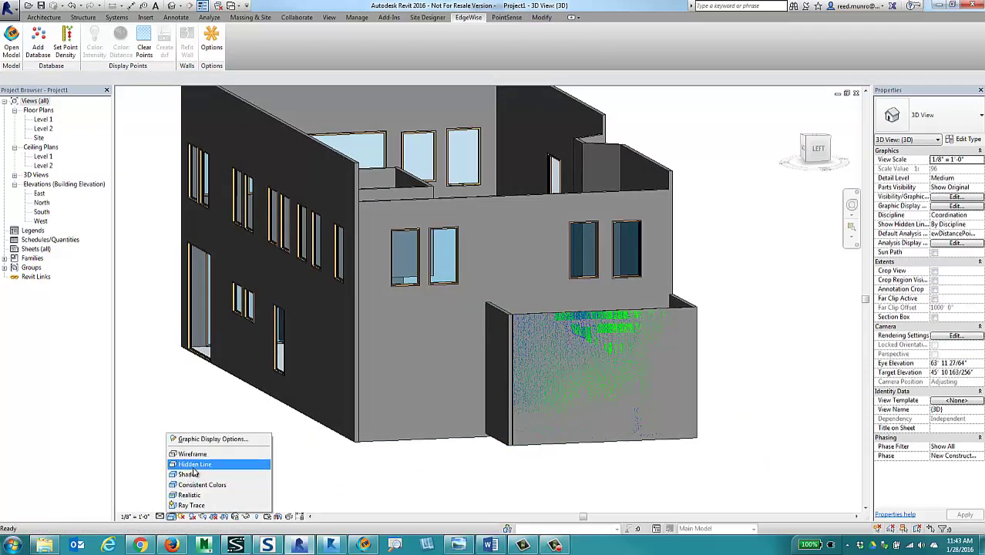
{"action": "left_click", "coordinate": [242, 467]}
{"action": "middle_click_drag", "start_coordinate": [751, 451], "coordinate": [816, 431], "text": "shift"}
{"action": "middle_click_drag", "start_coordinate": [616, 464], "coordinate": [593, 435]}
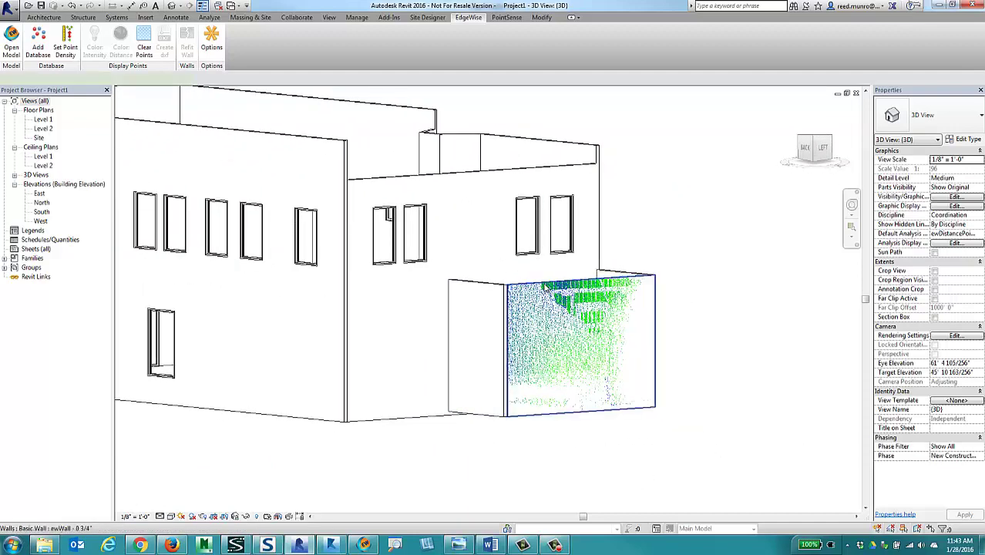
Step: Refit the enclosure's outer wall to its scan points as a best-fit, plumb wall with a 0.083 ft tolerance and wall joins allowed
{"action": "left_click", "coordinate": [545, 287]}
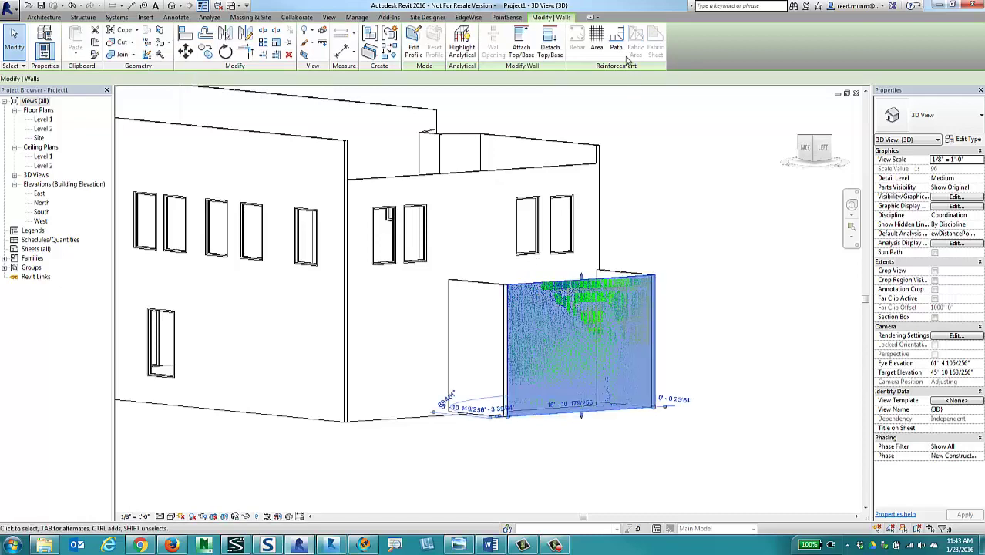
{"action": "left_click", "coordinate": [503, 18]}
{"action": "left_click", "coordinate": [468, 17]}
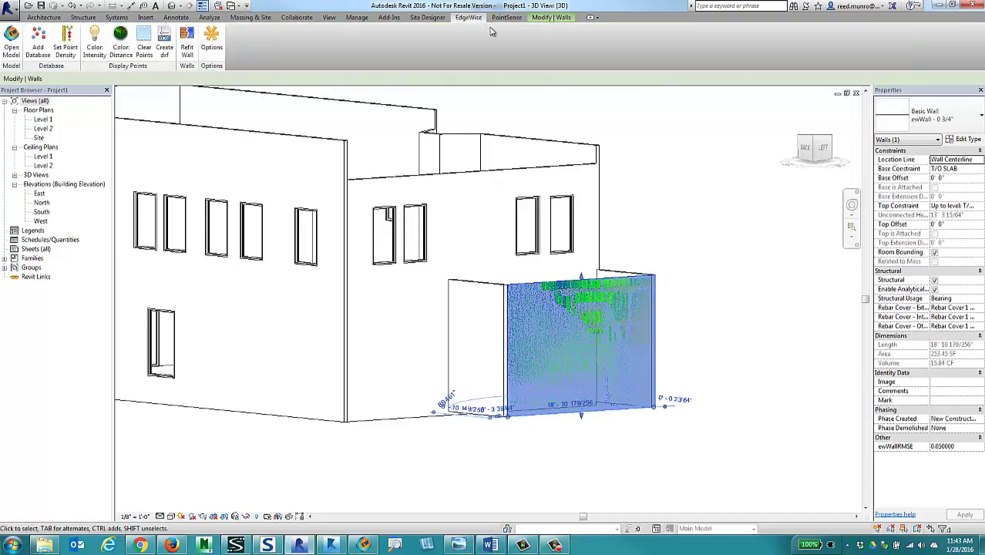
{"action": "left_click", "coordinate": [187, 46]}
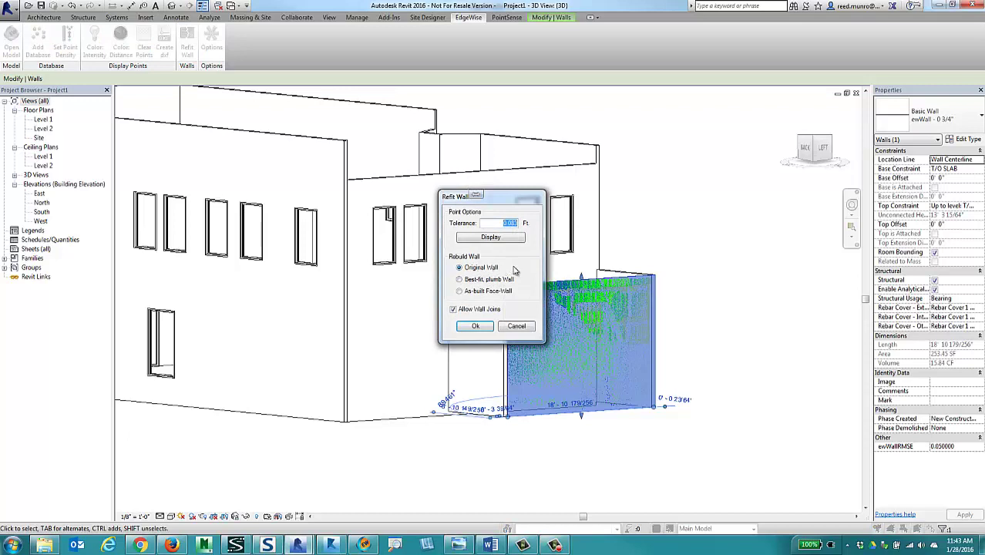
{"action": "left_click_drag", "start_coordinate": [514, 205], "coordinate": [519, 205]}
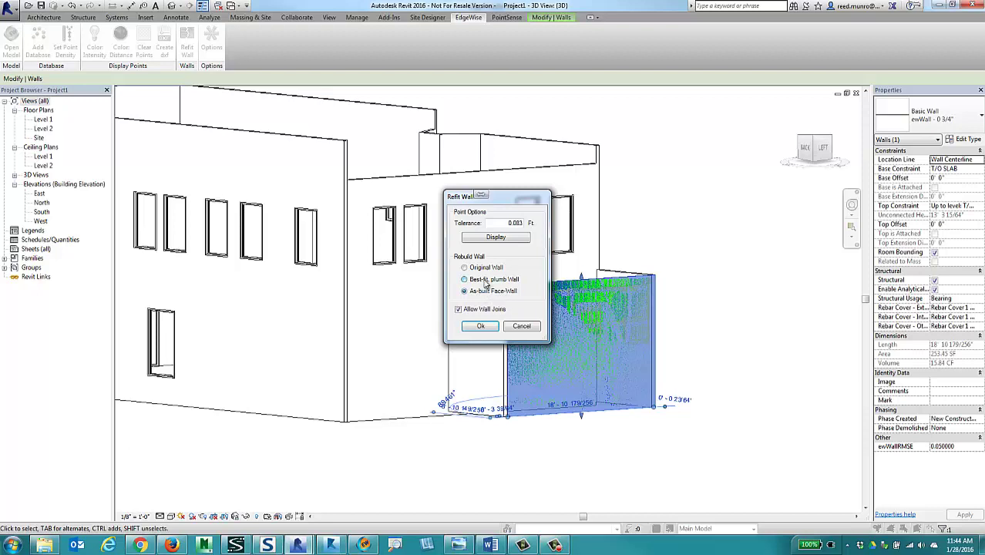
{"action": "left_click", "coordinate": [481, 326]}
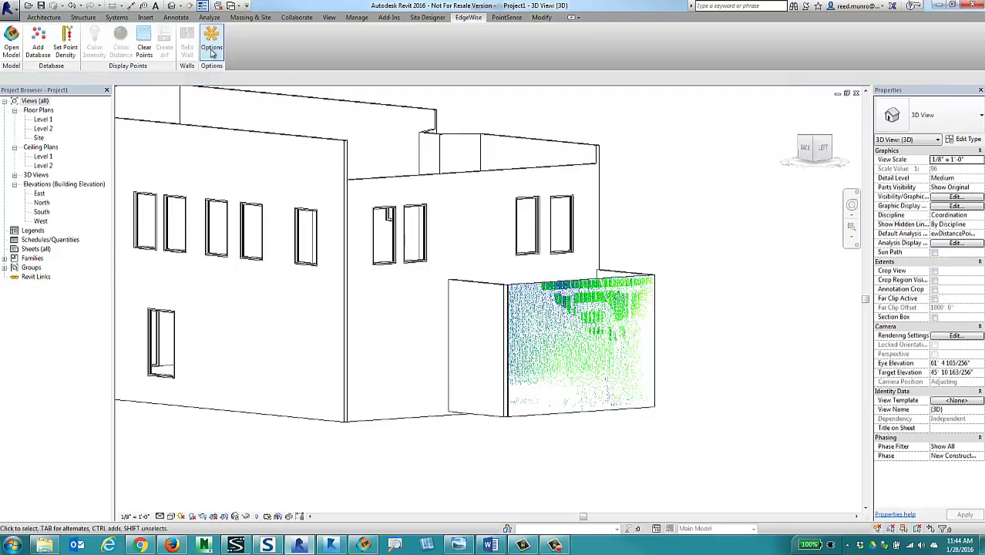
Step: Clear the displayed points and recolour the refitted enclosure wall's scan points by distance to check the new fit
{"action": "left_click", "coordinate": [142, 51]}
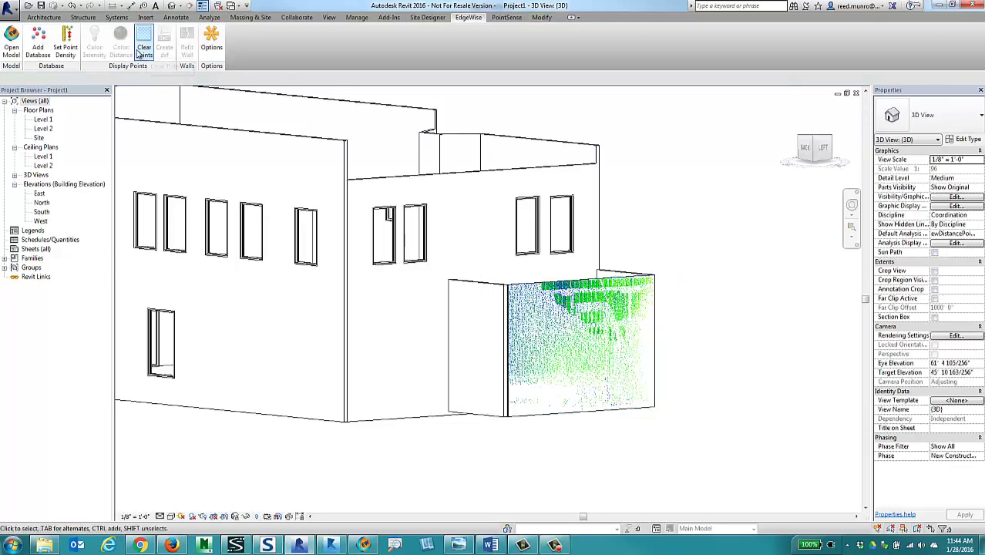
{"action": "left_click", "coordinate": [548, 286]}
{"action": "left_click", "coordinate": [468, 17]}
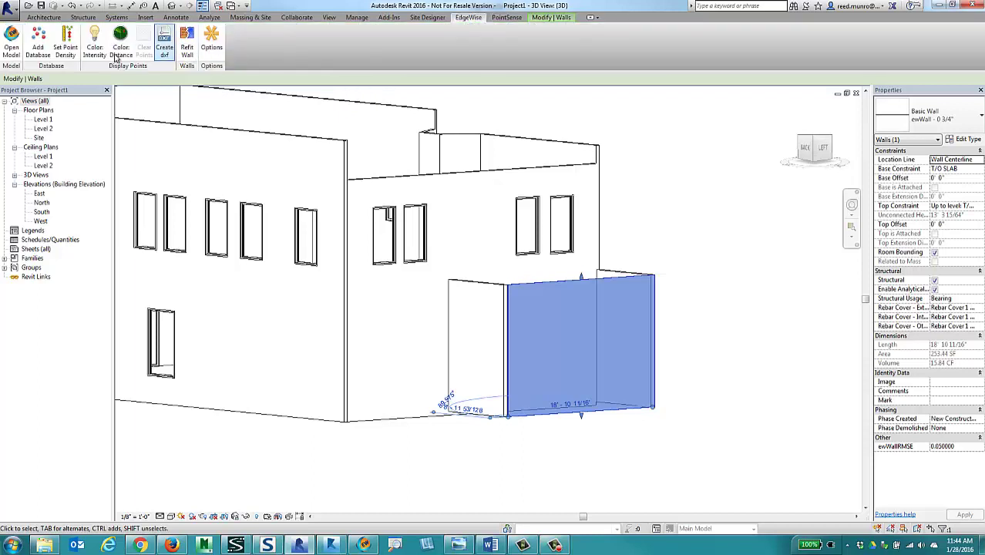
{"action": "left_click", "coordinate": [117, 53]}
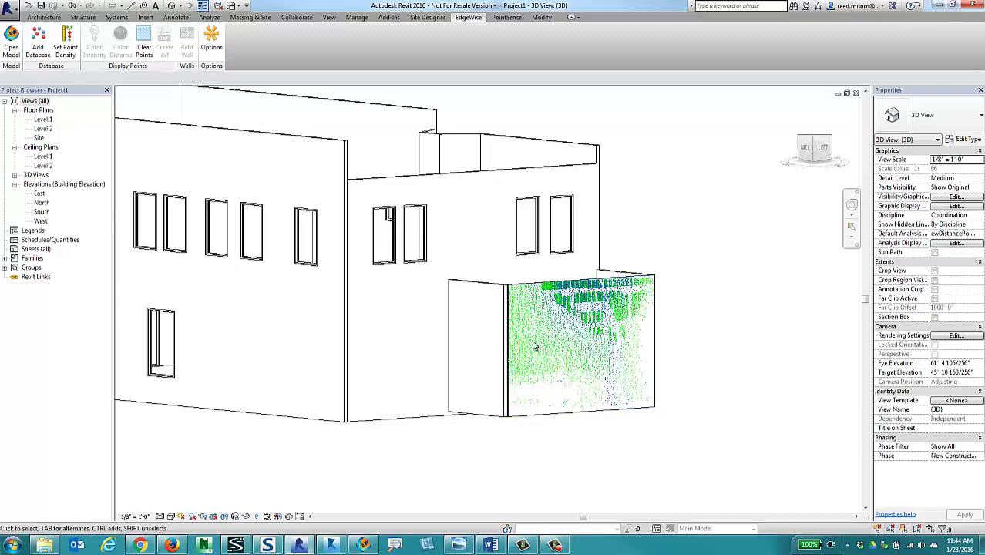
{"action": "middle_click_drag", "start_coordinate": [753, 359], "coordinate": [638, 373]}
{"action": "scroll", "coordinate": [639, 373], "scroll_direction": "down", "scroll_amount": 2}
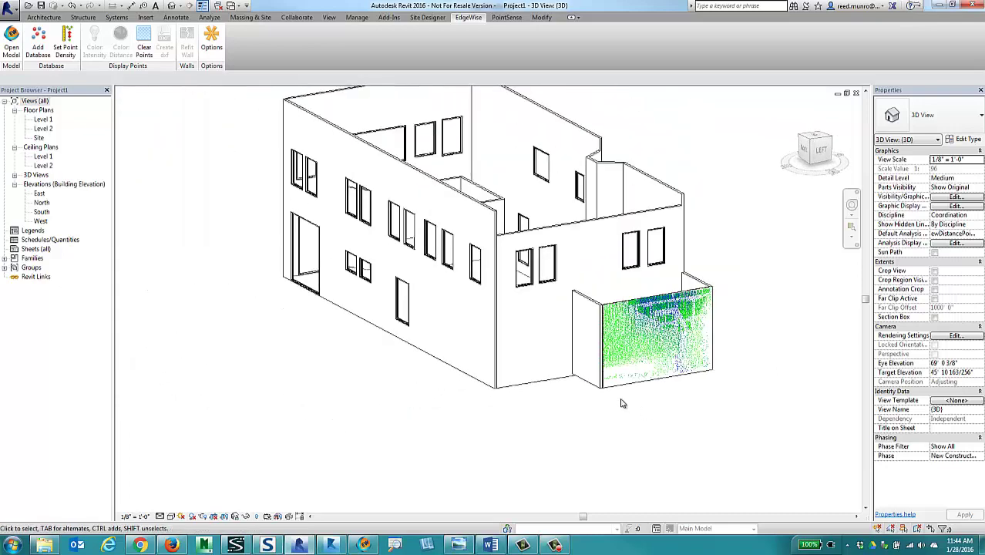
{"action": "middle_click_drag", "start_coordinate": [592, 411], "coordinate": [454, 420]}
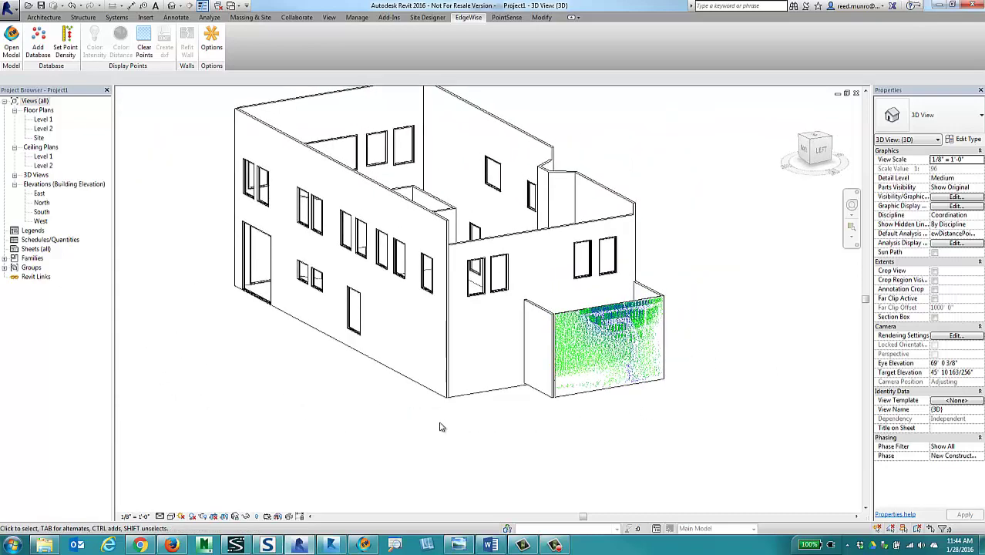
Step: Display the 3D view in the Shaded style and examine the building's glazed front and both long sides
{"action": "left_click", "coordinate": [370, 308]}
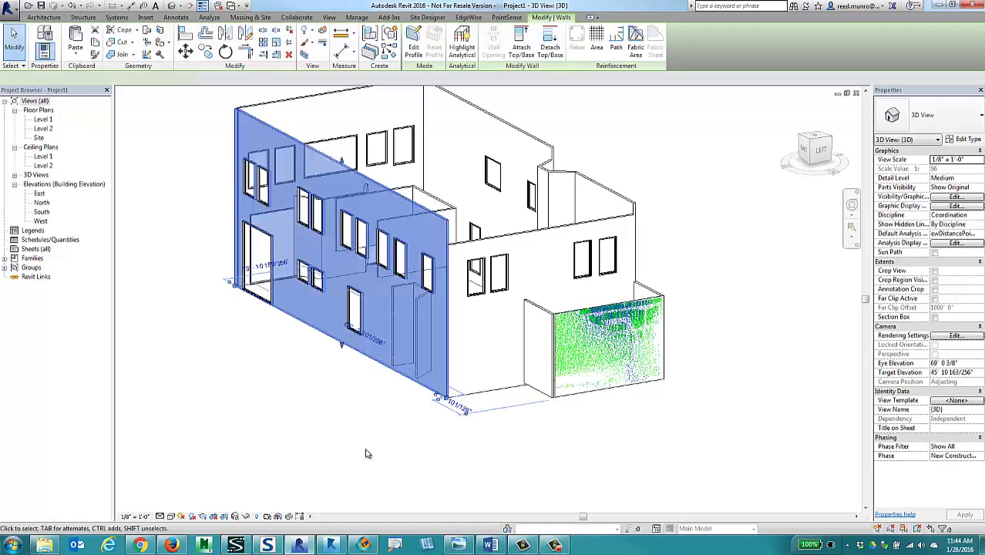
{"action": "middle_click_drag", "start_coordinate": [360, 452], "coordinate": [505, 457]}
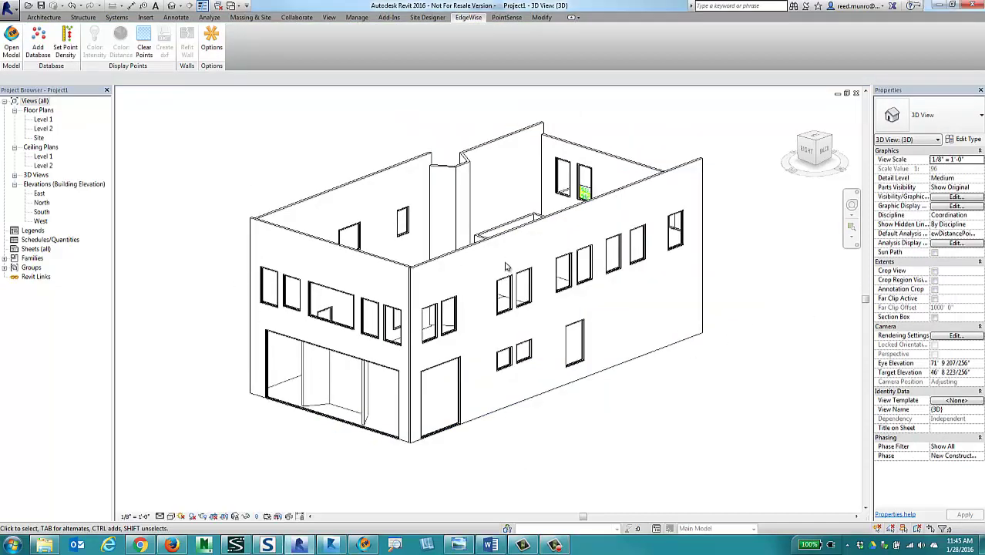
{"action": "left_click", "coordinate": [172, 515]}
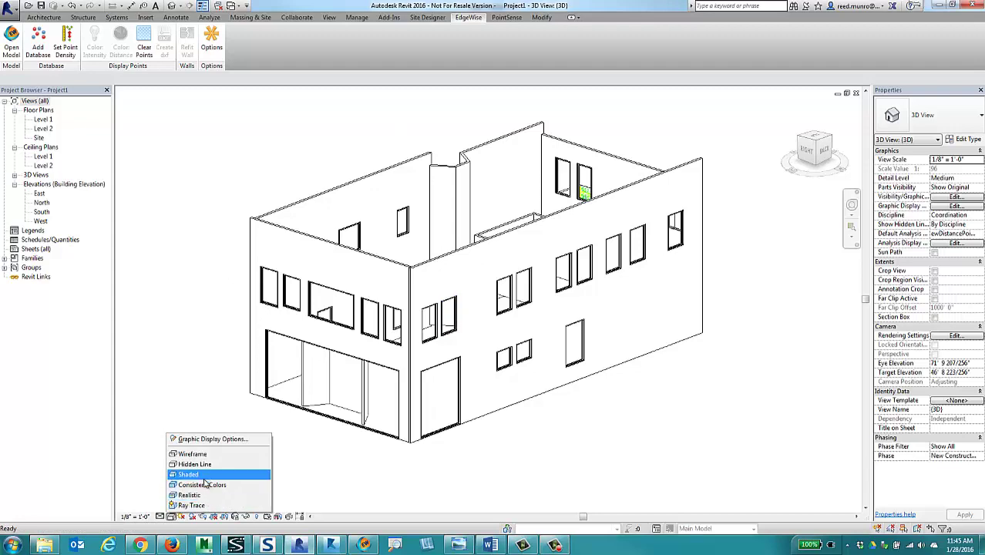
{"action": "left_click", "coordinate": [190, 474]}
{"action": "middle_click_drag", "start_coordinate": [252, 428], "coordinate": [586, 389], "text": "shift"}
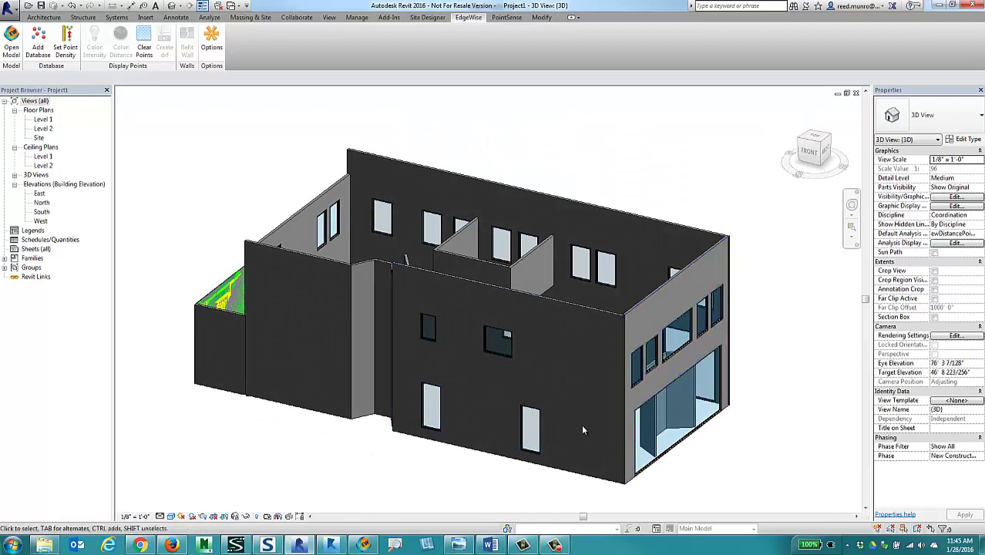
Step: Turn on the RGB scan point cloud's visibility in the 3D view to compare it with the modelled walls
{"action": "middle_click_drag", "start_coordinate": [588, 438], "coordinate": [583, 420]}
{"action": "key", "text": "v"}
{"action": "key", "text": "v"}
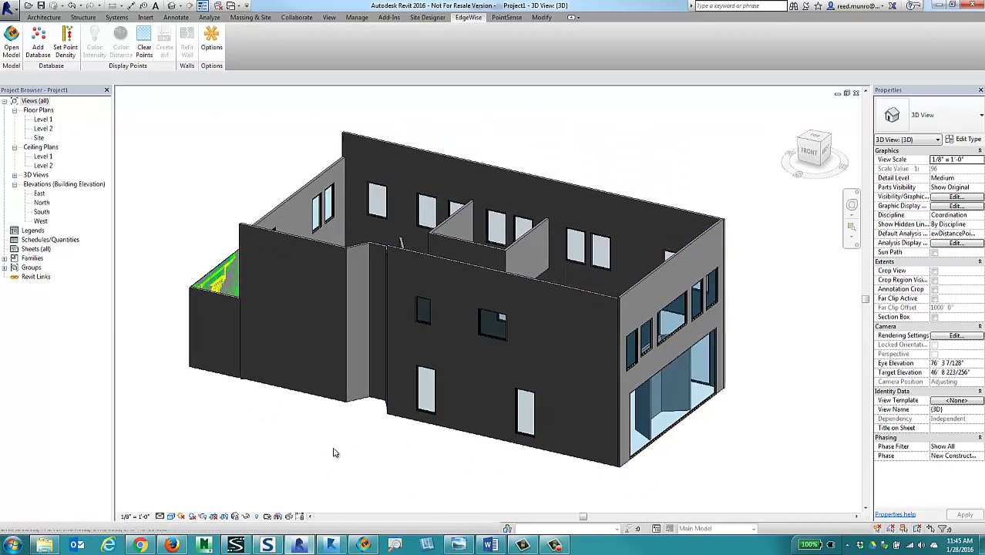
{"action": "left_click", "coordinate": [579, 134]}
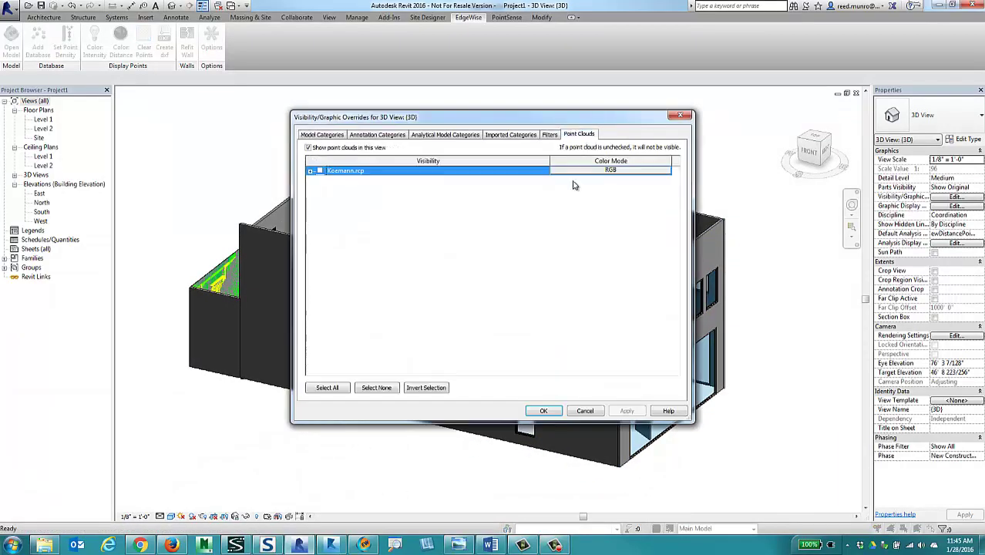
{"action": "left_click", "coordinate": [319, 171]}
{"action": "left_click", "coordinate": [543, 410]}
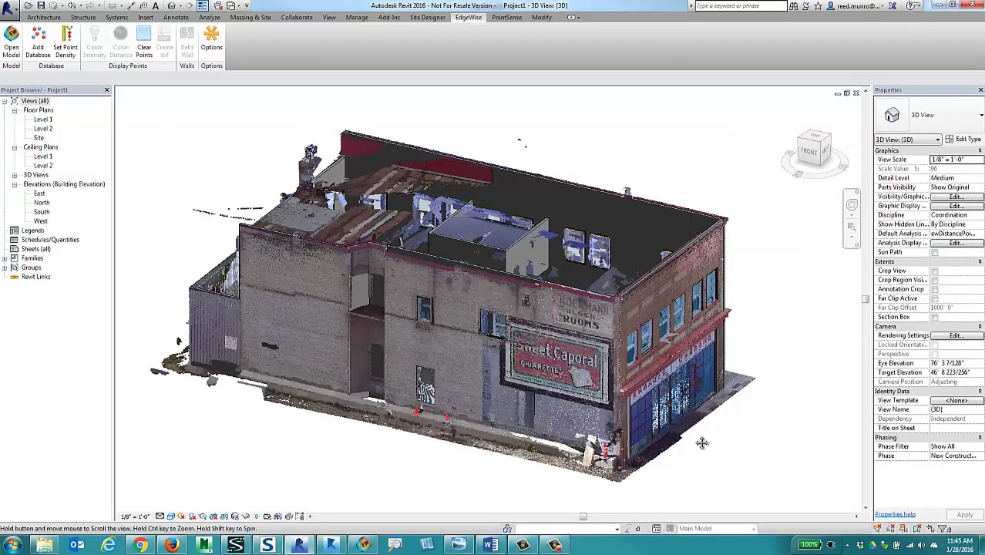
{"action": "middle_click_drag", "start_coordinate": [701, 442], "coordinate": [551, 283], "text": "shift"}
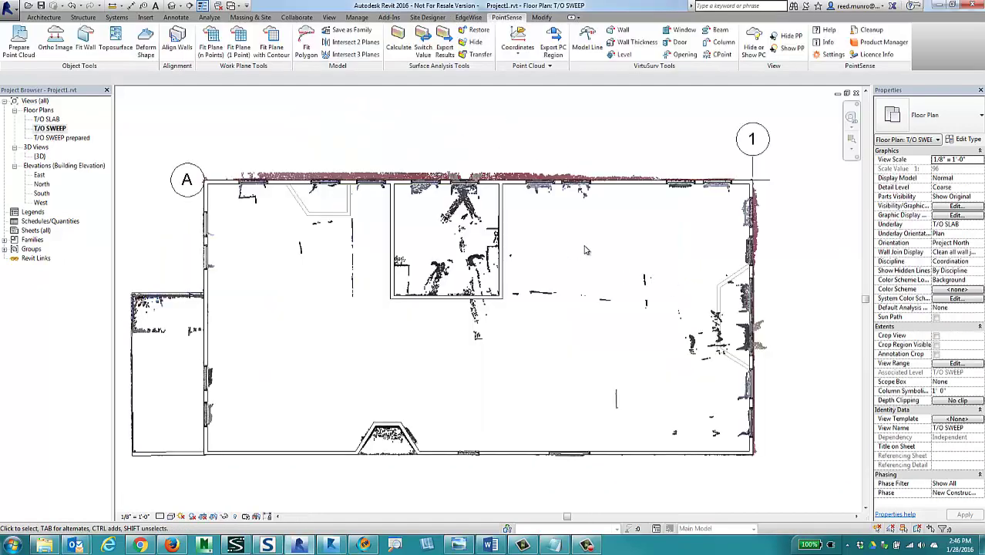
{"action": "mouse_move", "coordinate": [567, 243]}
{"action": "middle_mouse_down"}
{"action": "mouse_move", "coordinate": [587, 245]}
{"action": "mouse_move", "coordinate": [582, 237]}
{"action": "middle_mouse_up"}
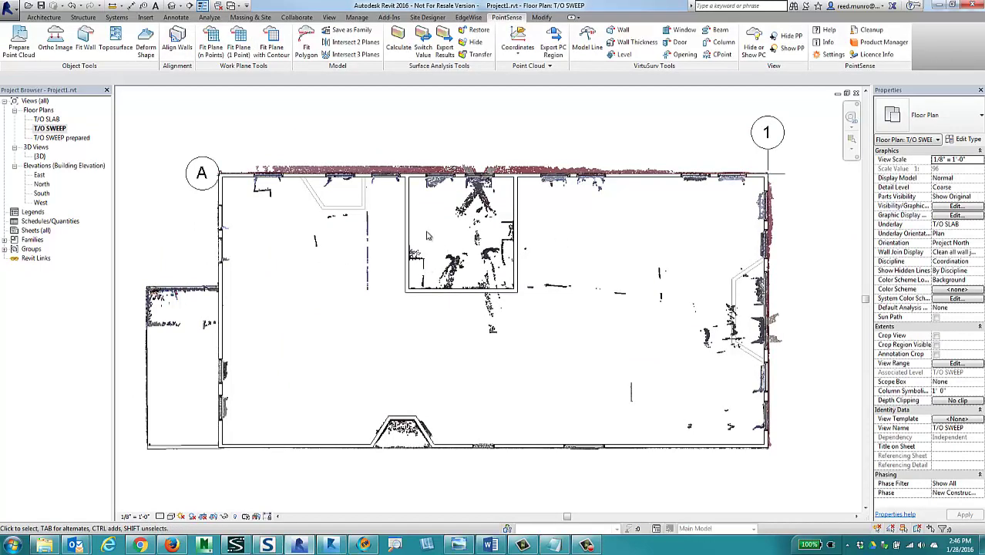
{"action": "middle_click_drag", "start_coordinate": [434, 239], "coordinate": [441, 240]}
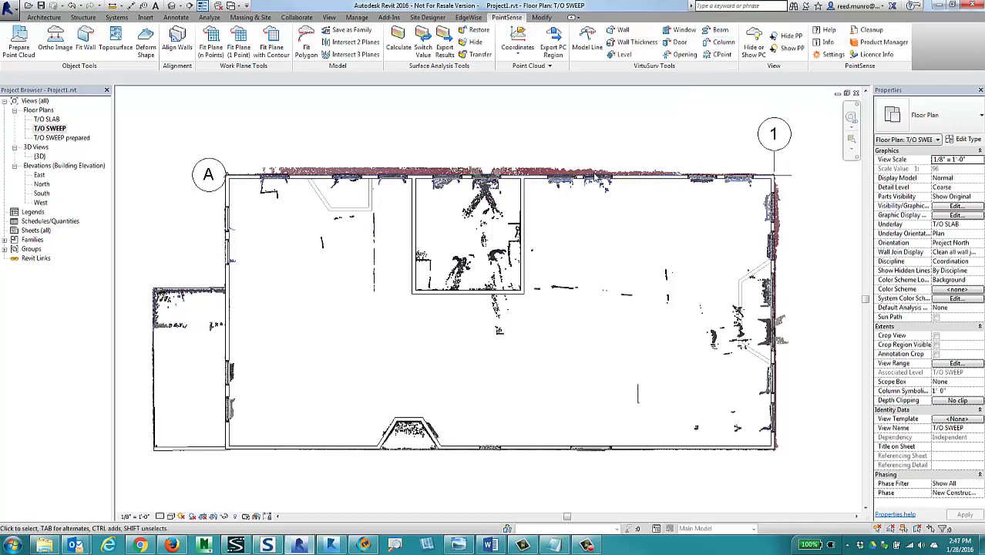
Step: Examine the thickness of the point cloud and its fit to the modelled walls and windows along grid A in the T/O SWEEP plan
{"action": "middle_click_drag", "start_coordinate": [590, 135], "coordinate": [590, 125]}
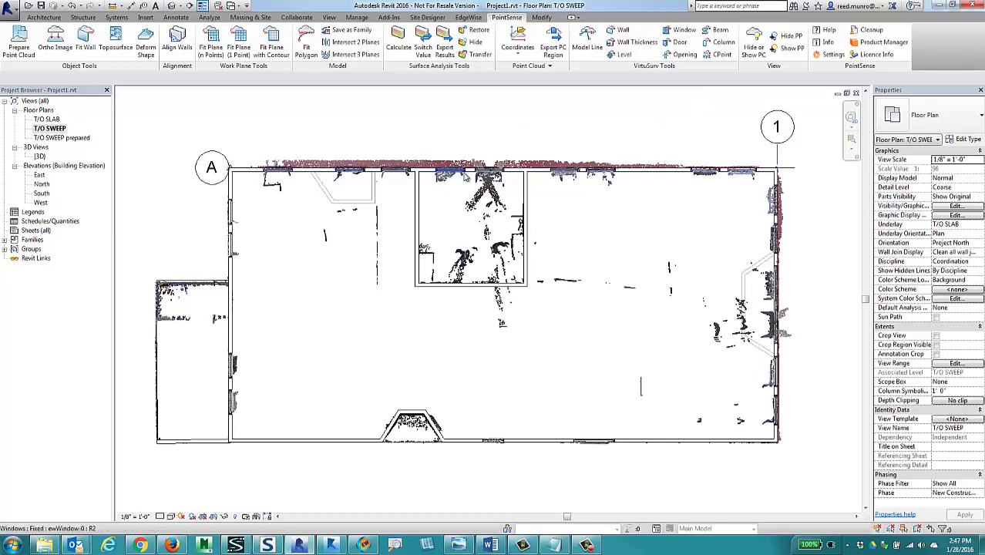
{"action": "middle_click_drag", "start_coordinate": [290, 130], "coordinate": [291, 124]}
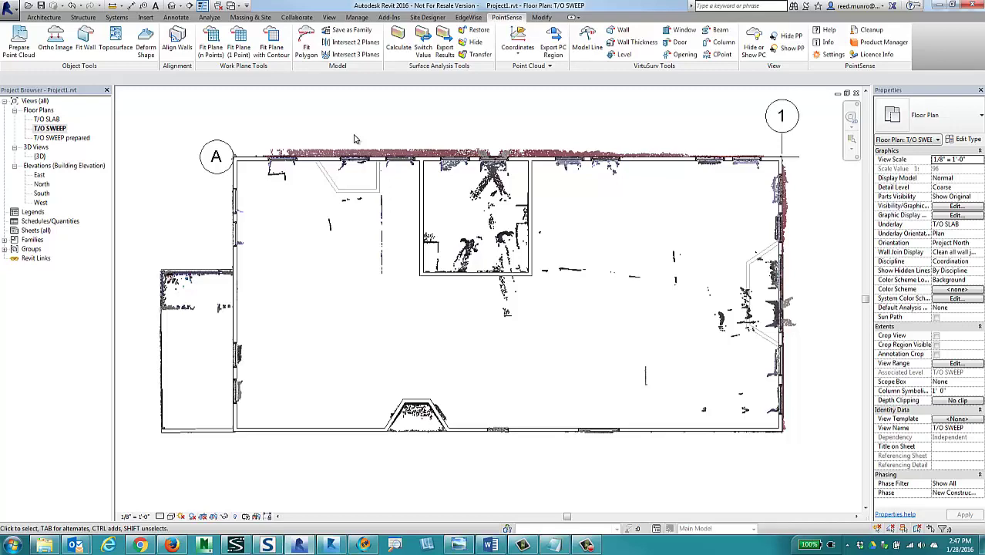
{"action": "scroll", "coordinate": [373, 146], "scroll_direction": "up", "scroll_amount": 5}
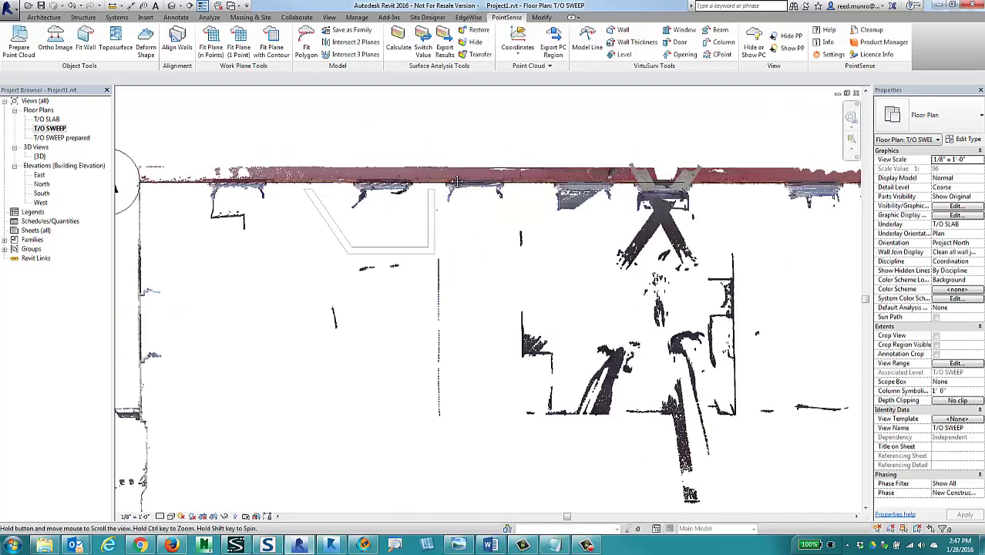
{"action": "scroll", "coordinate": [324, 177], "scroll_direction": "up", "scroll_amount": 8}
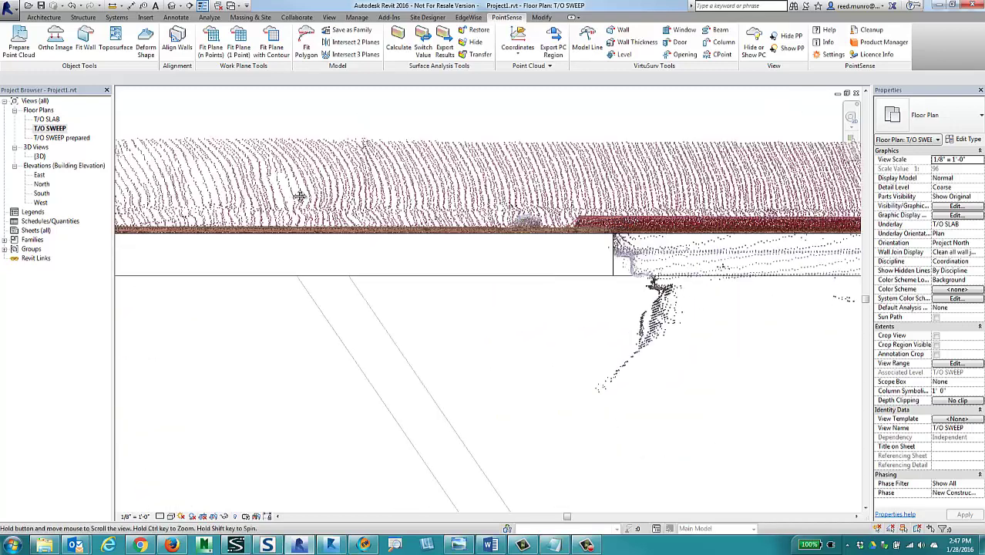
{"action": "scroll", "coordinate": [392, 263], "scroll_direction": "up", "scroll_amount": 4}
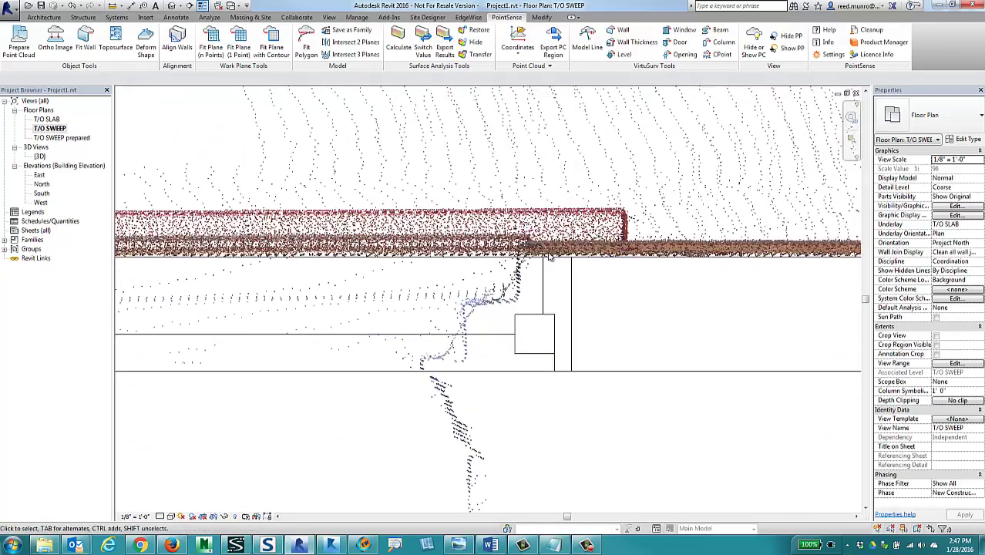
{"action": "middle_click_drag", "start_coordinate": [550, 258], "coordinate": [513, 285]}
{"action": "scroll", "coordinate": [590, 307], "scroll_direction": "down", "scroll_amount": 1}
{"action": "middle_click_drag", "start_coordinate": [595, 317], "coordinate": [512, 326]}
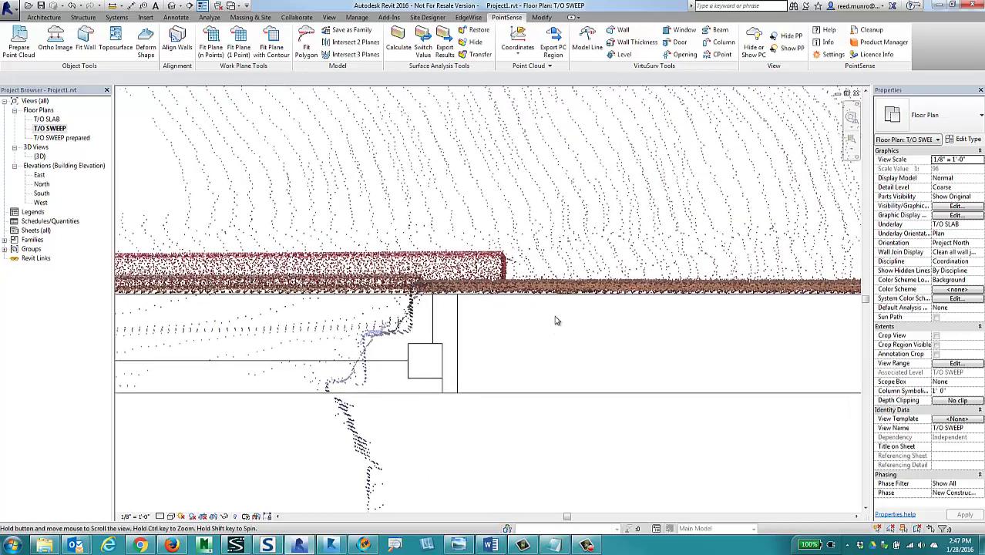
{"action": "scroll", "coordinate": [567, 289], "scroll_direction": "up", "scroll_amount": 5}
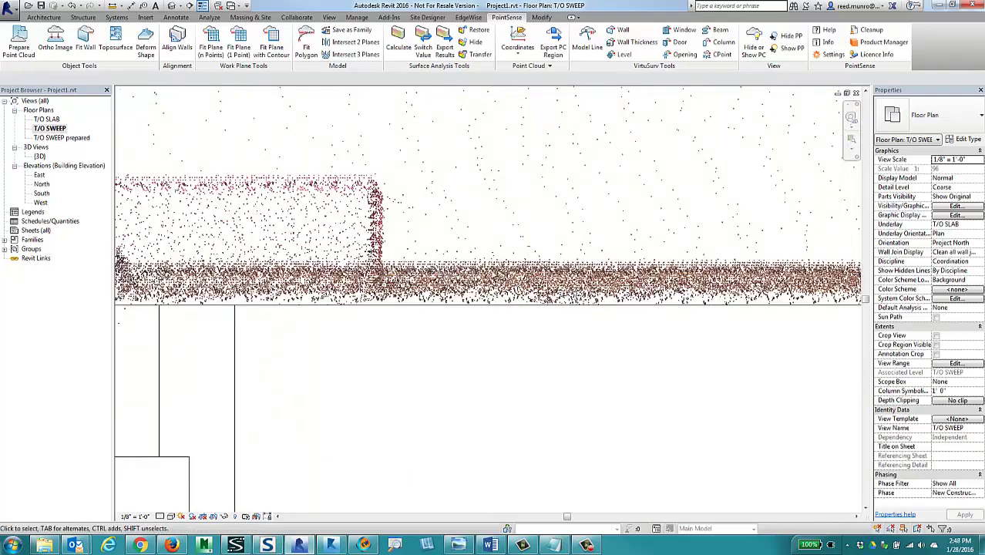
{"action": "scroll", "coordinate": [584, 283], "scroll_direction": "down", "scroll_amount": 3}
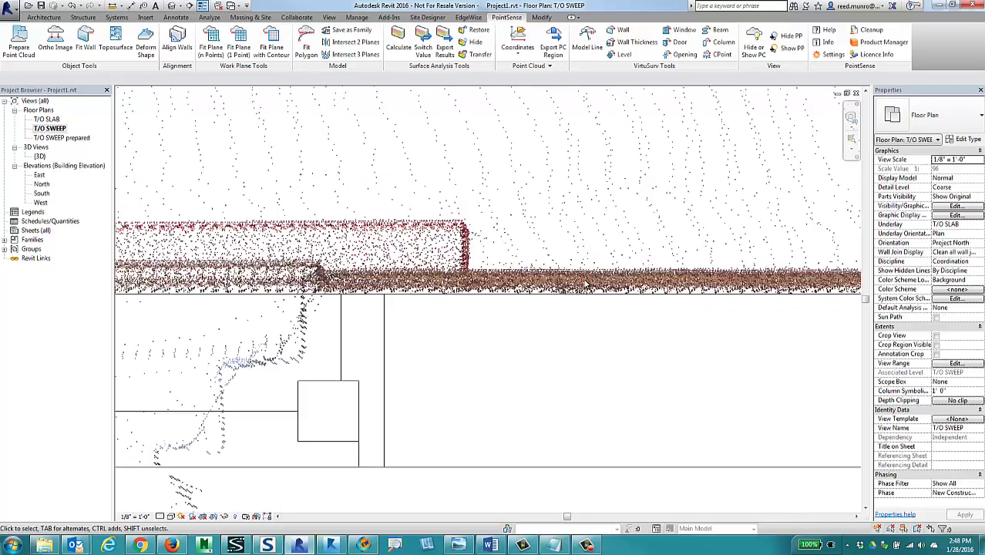
{"action": "middle_click_drag", "start_coordinate": [699, 307], "coordinate": [591, 299]}
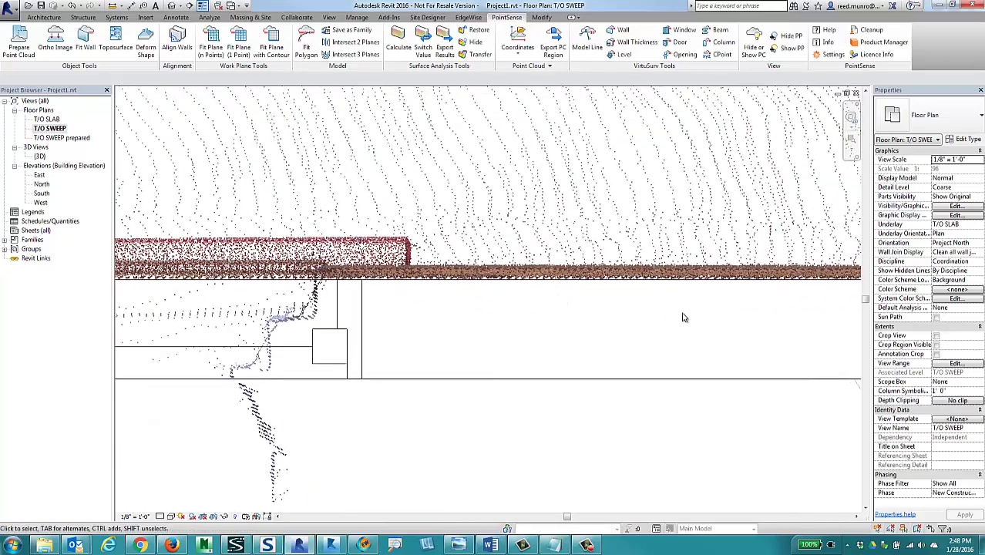
{"action": "scroll", "coordinate": [683, 314], "scroll_direction": "down", "scroll_amount": 4}
{"action": "middle_click_drag", "start_coordinate": [751, 327], "coordinate": [609, 303]}
{"action": "scroll", "coordinate": [609, 306], "scroll_direction": "up", "scroll_amount": 3}
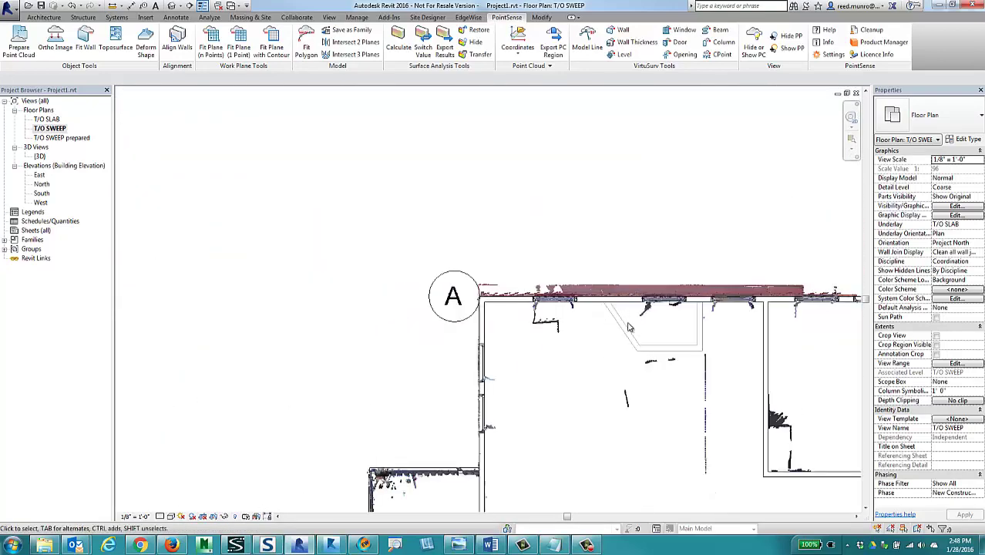
{"action": "middle_click_drag", "start_coordinate": [601, 362], "coordinate": [409, 189]}
{"action": "scroll", "coordinate": [623, 262], "scroll_direction": "down", "scroll_amount": 2}
{"action": "middle_click_drag", "start_coordinate": [623, 262], "coordinate": [484, 217]}
{"action": "scroll", "coordinate": [568, 265], "scroll_direction": "up", "scroll_amount": 2}
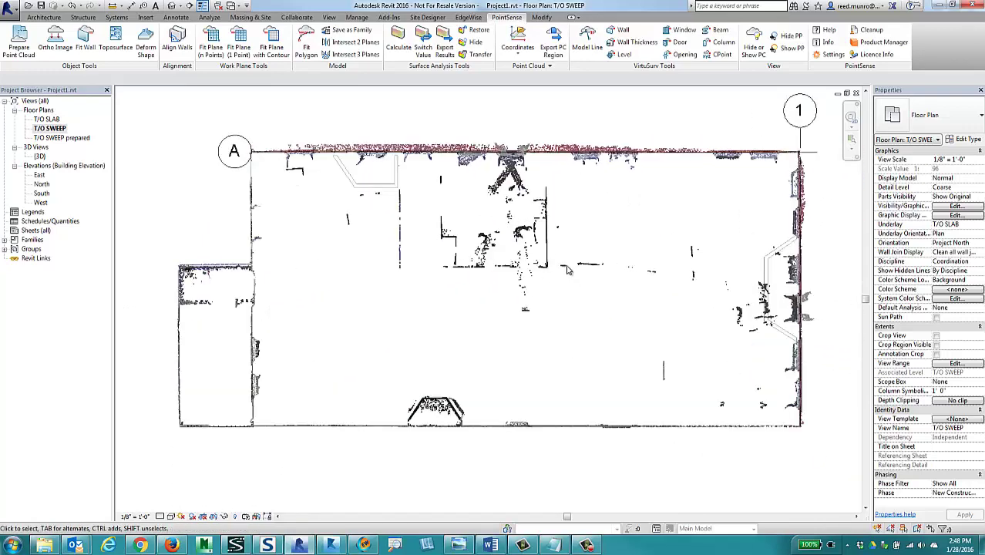
{"action": "middle_click_drag", "start_coordinate": [553, 249], "coordinate": [560, 255]}
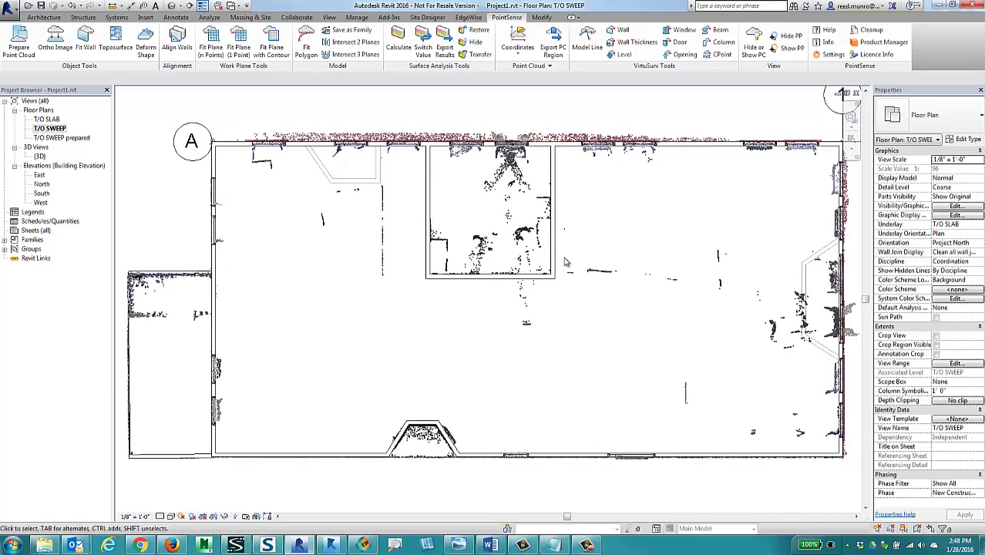
Step: Review the Prepare Point Cloud insert options for T/O SWEEP, agreeing to replace the existing prepared images, and cancel before starting
{"action": "left_click", "coordinate": [19, 51]}
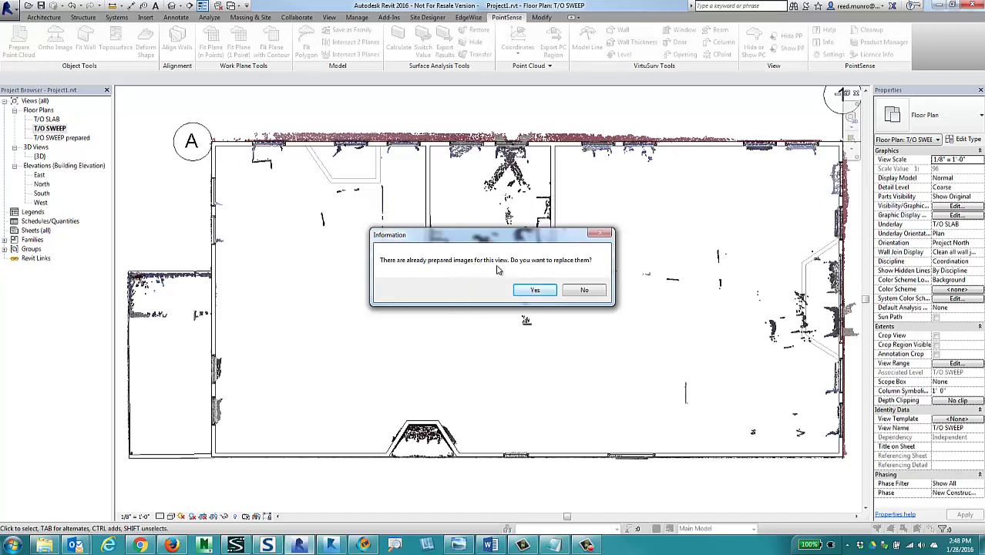
{"action": "left_click", "coordinate": [539, 291]}
{"action": "left_click_drag", "start_coordinate": [244, 109], "coordinate": [301, 106]}
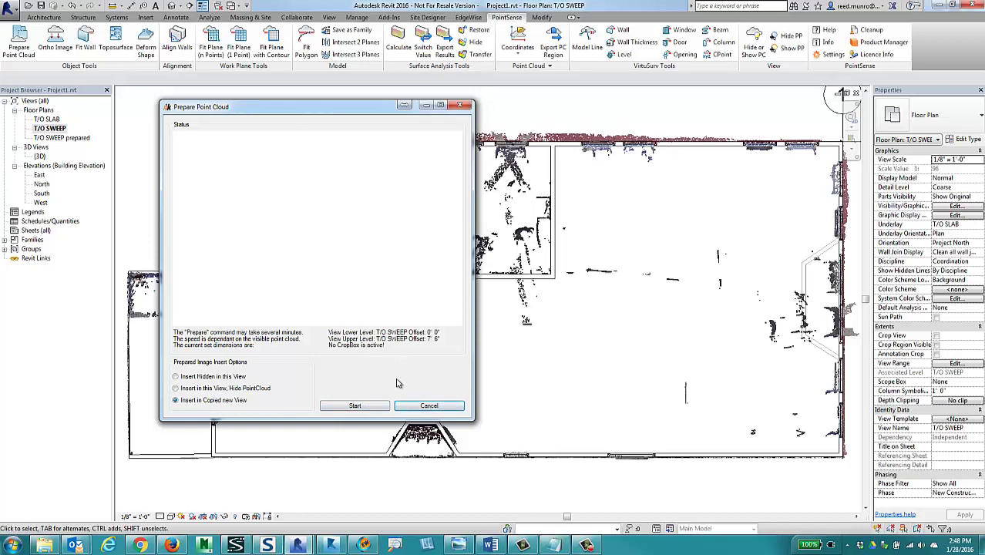
{"action": "left_click", "coordinate": [432, 406]}
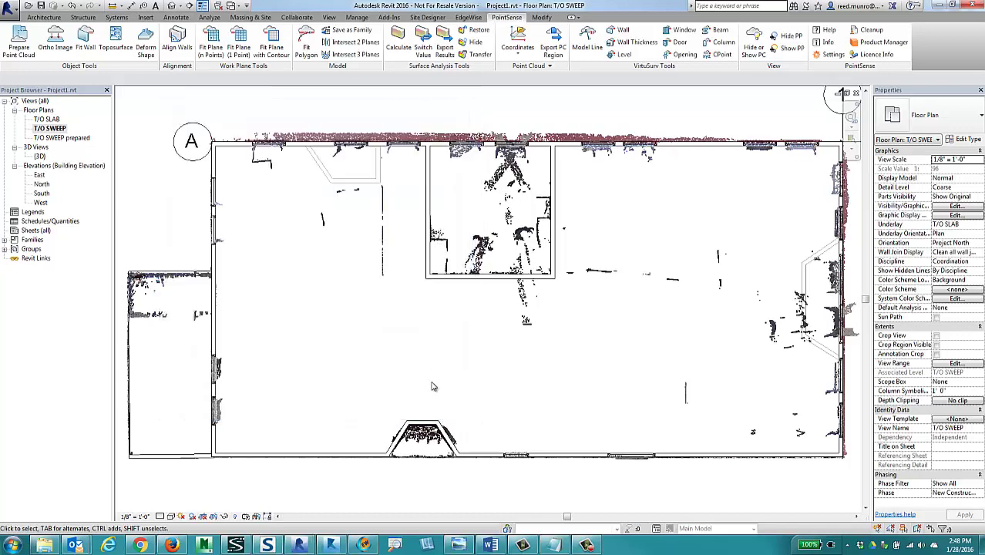
Step: Open the T/O SWEEP prepared floor plan and examine the prepared scan linework at the window jamb near grids 1 and A
{"action": "mouse_move", "coordinate": [437, 331]}
{"action": "middle_mouse_down"}
{"action": "mouse_move", "coordinate": [446, 335]}
{"action": "mouse_move", "coordinate": [442, 322]}
{"action": "middle_mouse_up"}
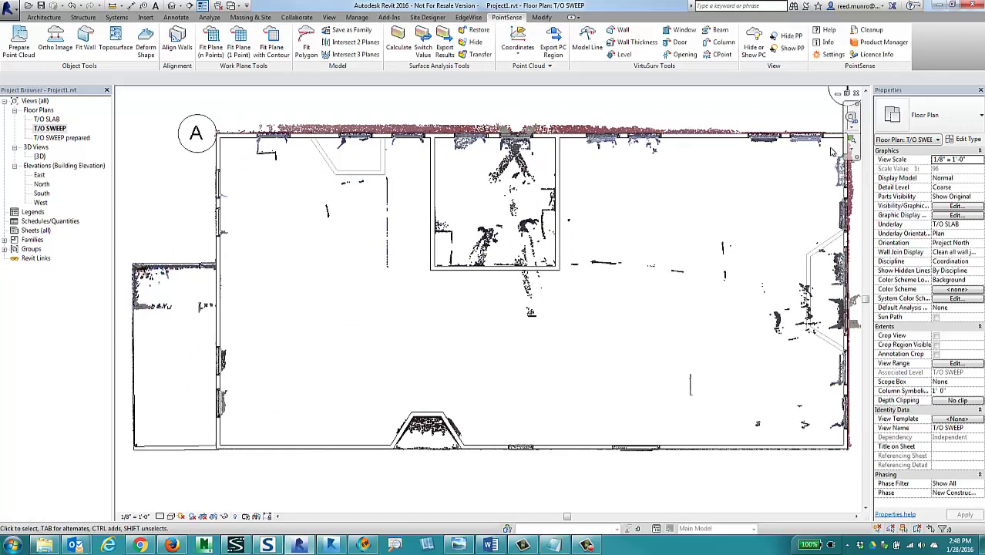
{"action": "mouse_move", "coordinate": [793, 214]}
{"action": "middle_mouse_down"}
{"action": "mouse_move", "coordinate": [728, 235]}
{"action": "mouse_move", "coordinate": [791, 212]}
{"action": "middle_mouse_up"}
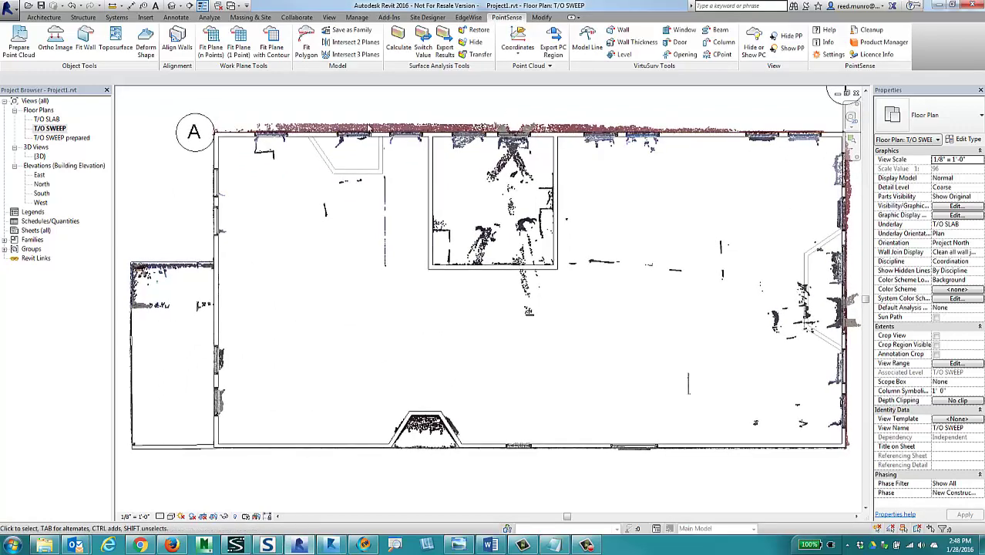
{"action": "double_click", "coordinate": [71, 138]}
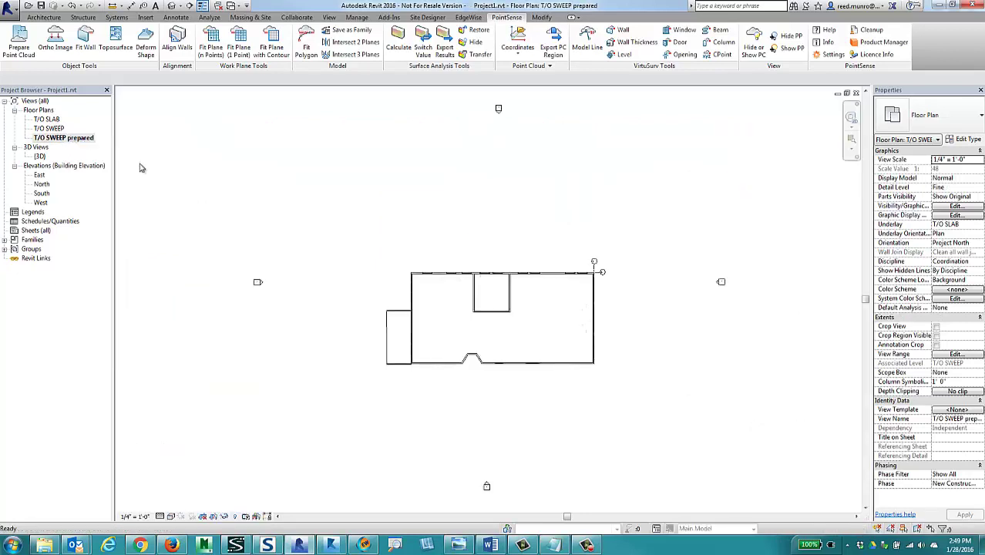
{"action": "scroll", "coordinate": [590, 276], "scroll_direction": "up", "scroll_amount": 5}
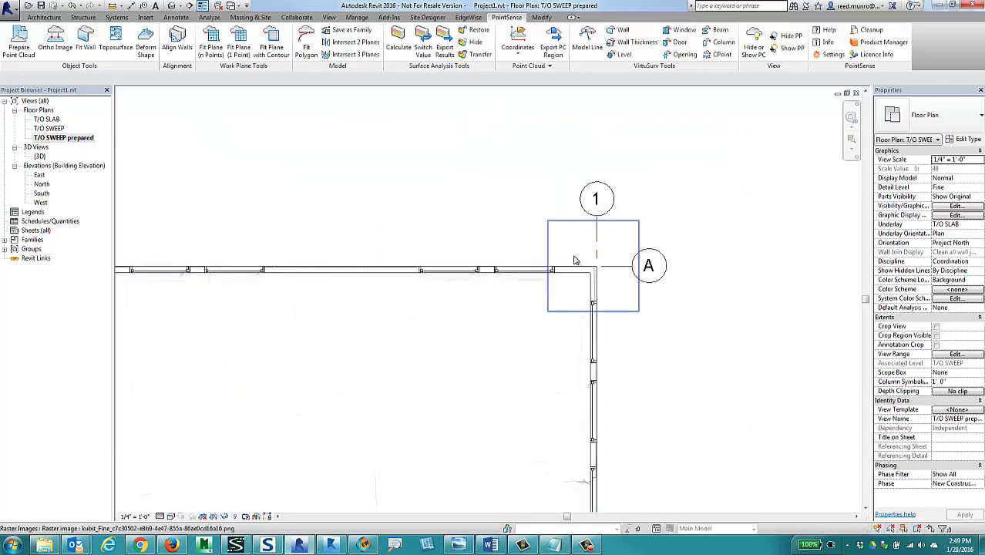
{"action": "scroll", "coordinate": [493, 287], "scroll_direction": "up", "scroll_amount": 5}
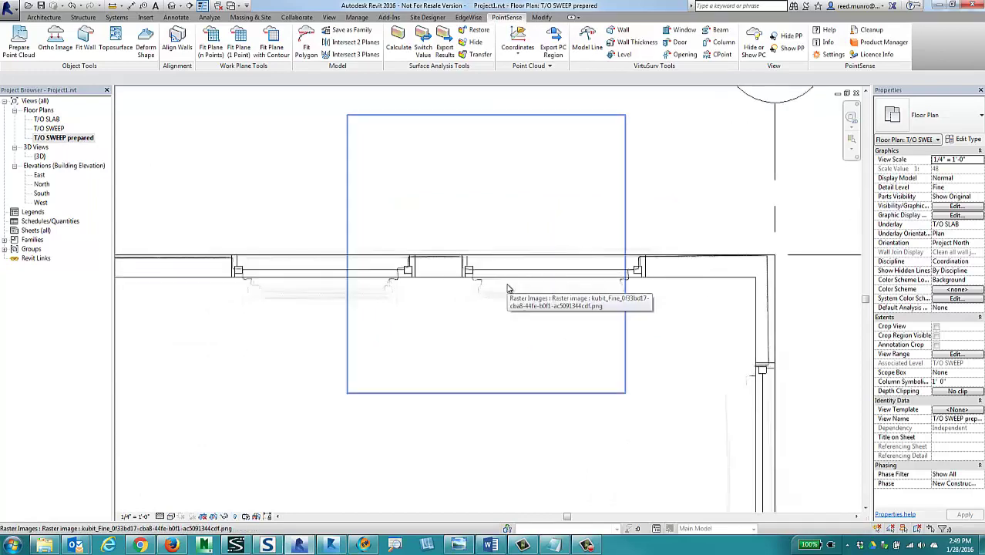
{"action": "middle_click_drag", "start_coordinate": [675, 321], "coordinate": [620, 315]}
{"action": "scroll", "coordinate": [566, 257], "scroll_direction": "up", "scroll_amount": 3}
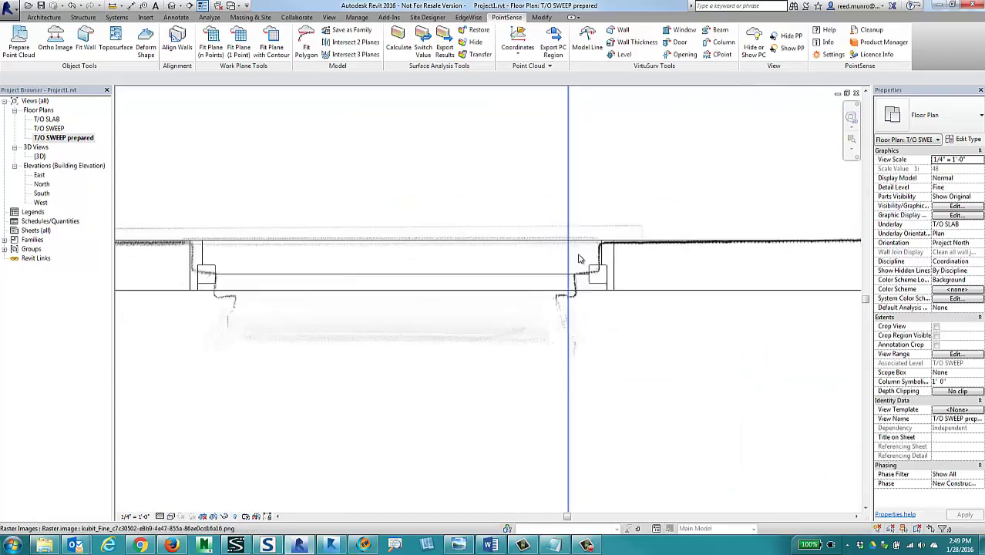
{"action": "scroll", "coordinate": [580, 258], "scroll_direction": "up", "scroll_amount": 2}
{"action": "scroll", "coordinate": [694, 262], "scroll_direction": "up", "scroll_amount": 3}
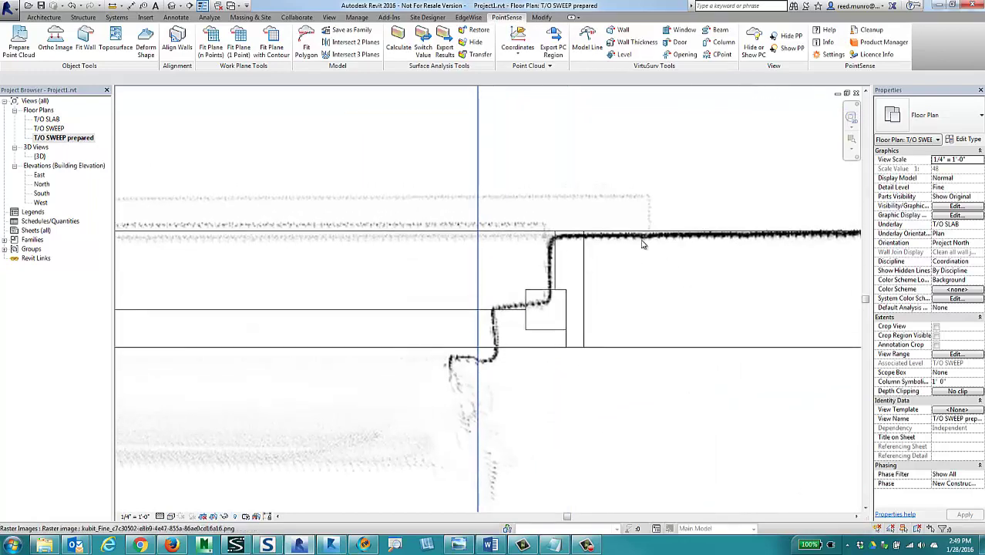
{"action": "scroll", "coordinate": [642, 244], "scroll_direction": "up", "scroll_amount": 4}
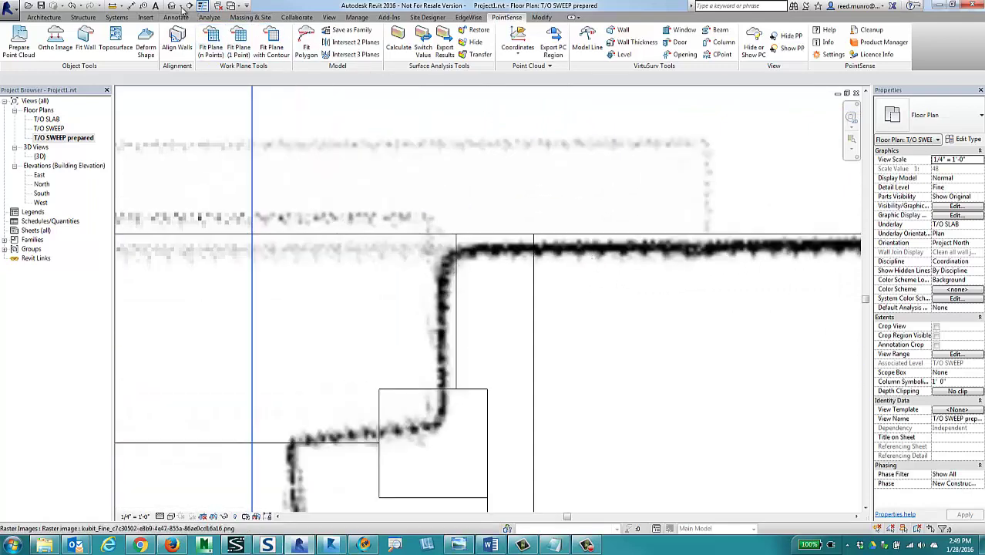
Step: Measure the thickness of the prepared scan line along the exterior wall face beside the window jamb
{"action": "left_click", "coordinate": [113, 6]}
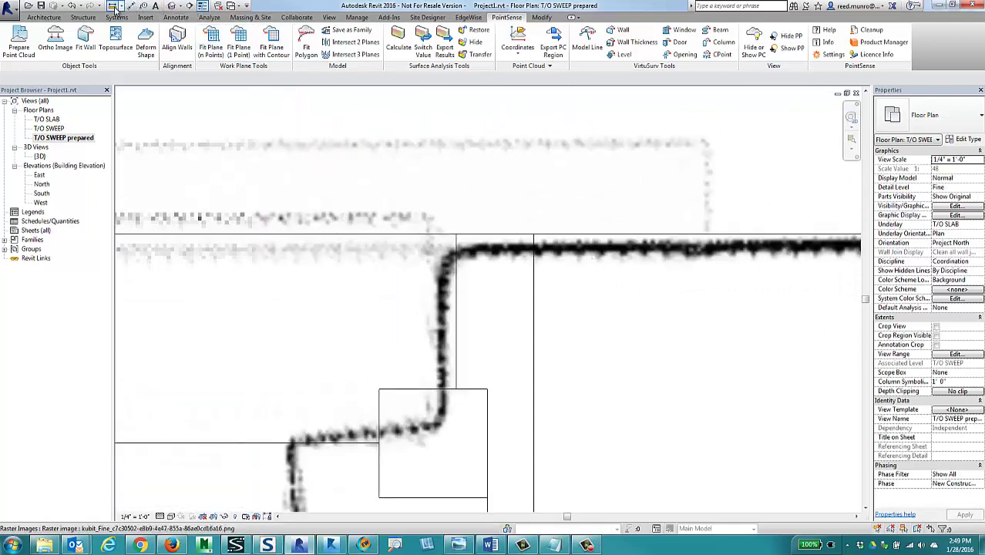
{"action": "left_click", "coordinate": [546, 248]}
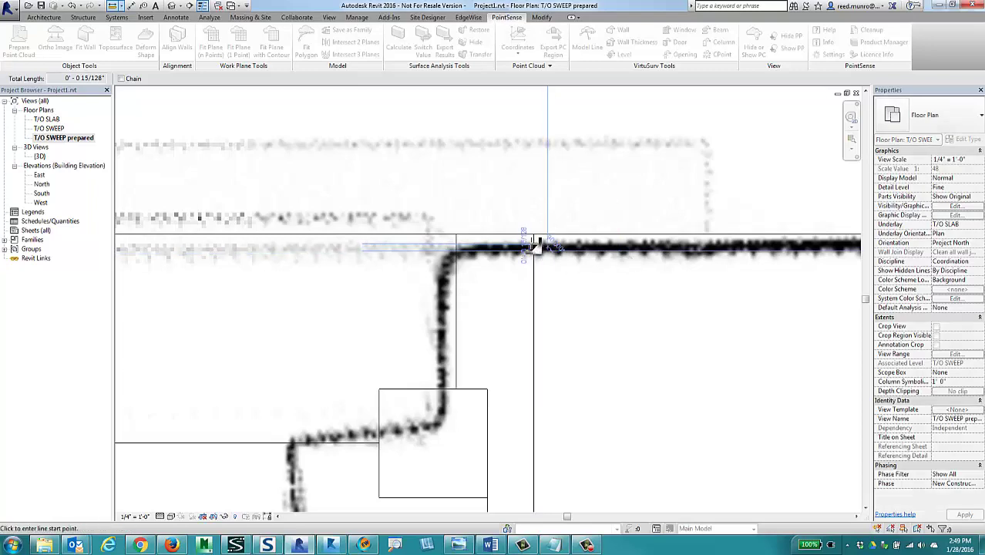
{"action": "scroll", "coordinate": [531, 242], "scroll_direction": "up", "scroll_amount": 3}
{"action": "scroll", "coordinate": [532, 242], "scroll_direction": "up", "scroll_amount": 4}
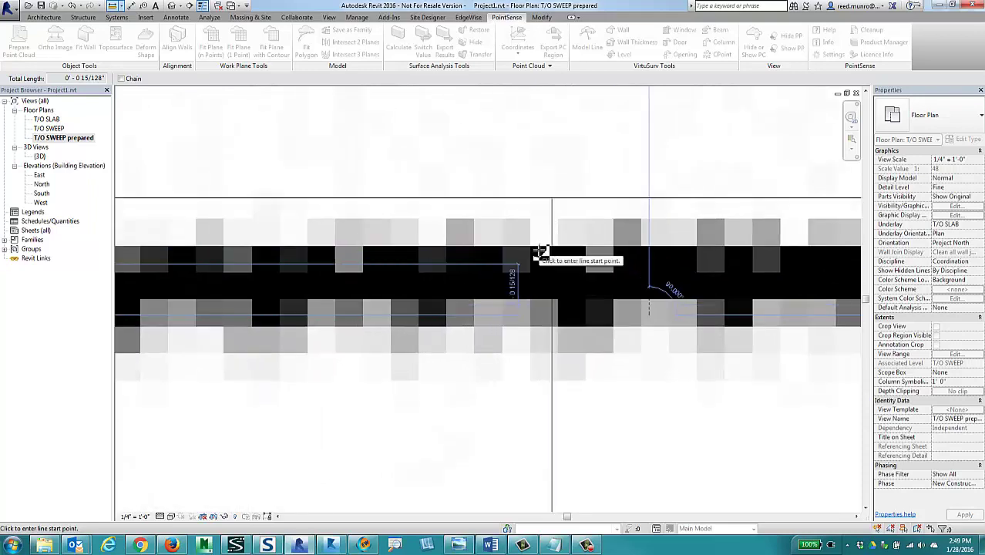
{"action": "scroll", "coordinate": [538, 251], "scroll_direction": "down", "scroll_amount": 5}
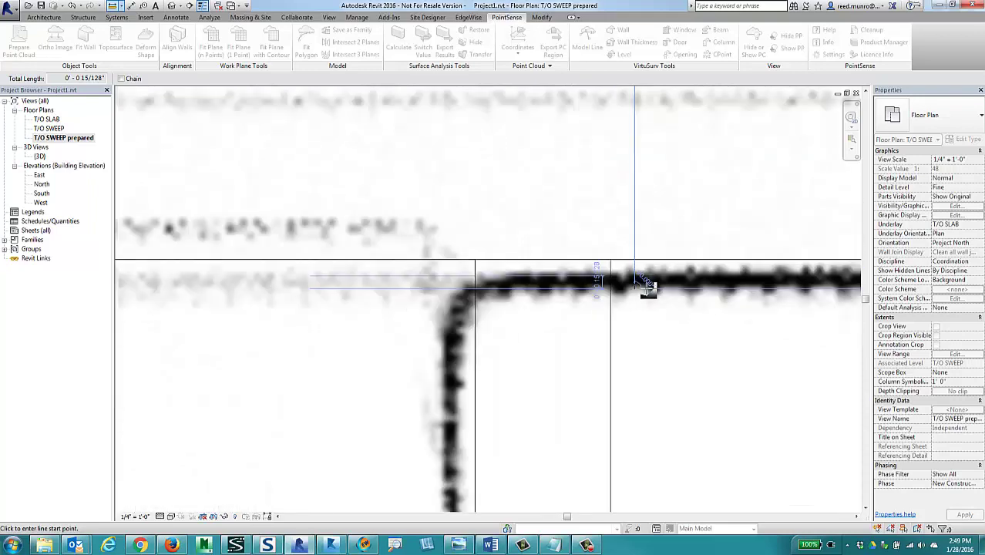
{"action": "scroll", "coordinate": [634, 267], "scroll_direction": "down", "scroll_amount": 6}
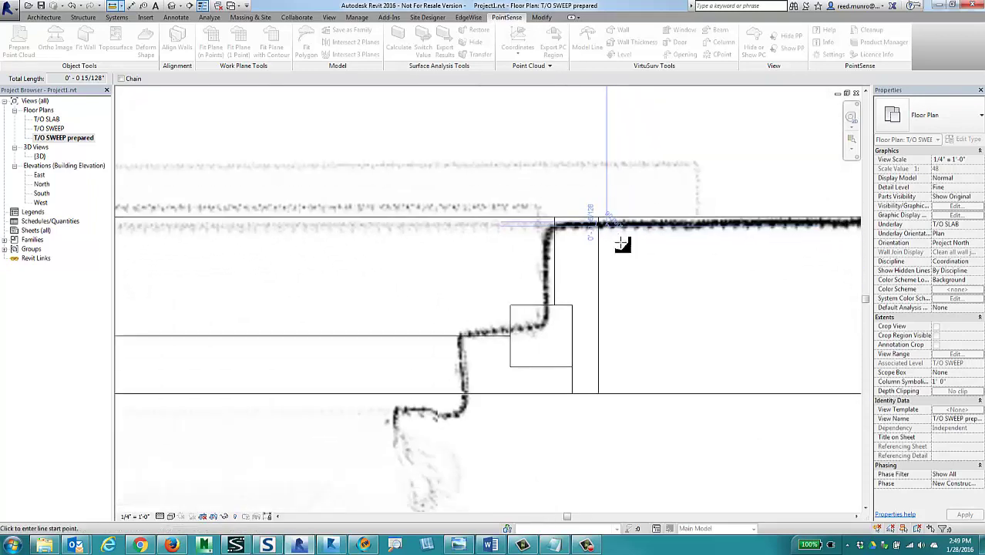
{"action": "scroll", "coordinate": [629, 247], "scroll_direction": "down", "scroll_amount": 3}
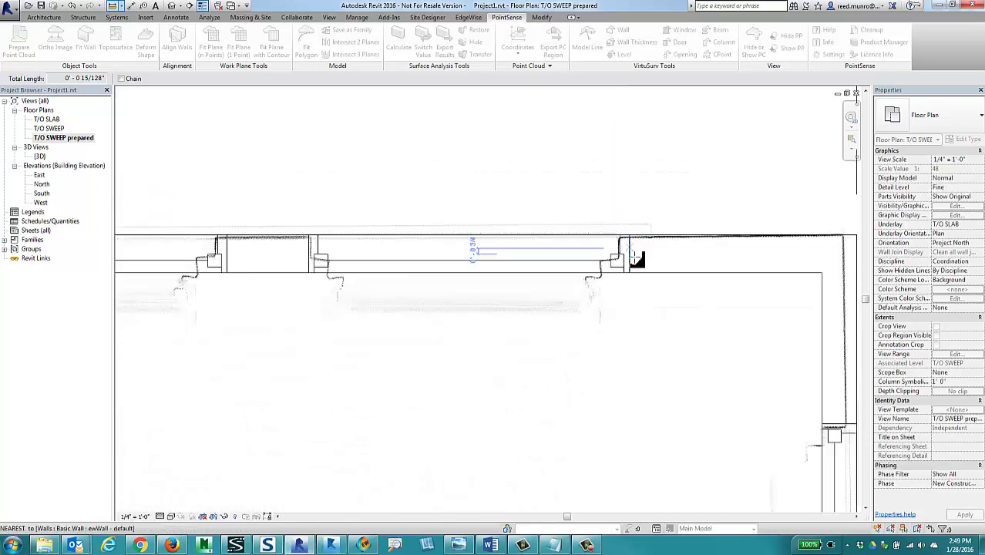
{"action": "key", "text": "Escape"}
Step: Open the {3D} view and select the back facade's upper-floor window nearest the storefront corner to inspect its fit to the point cloud
{"action": "middle_click_drag", "start_coordinate": [587, 336], "coordinate": [646, 330]}
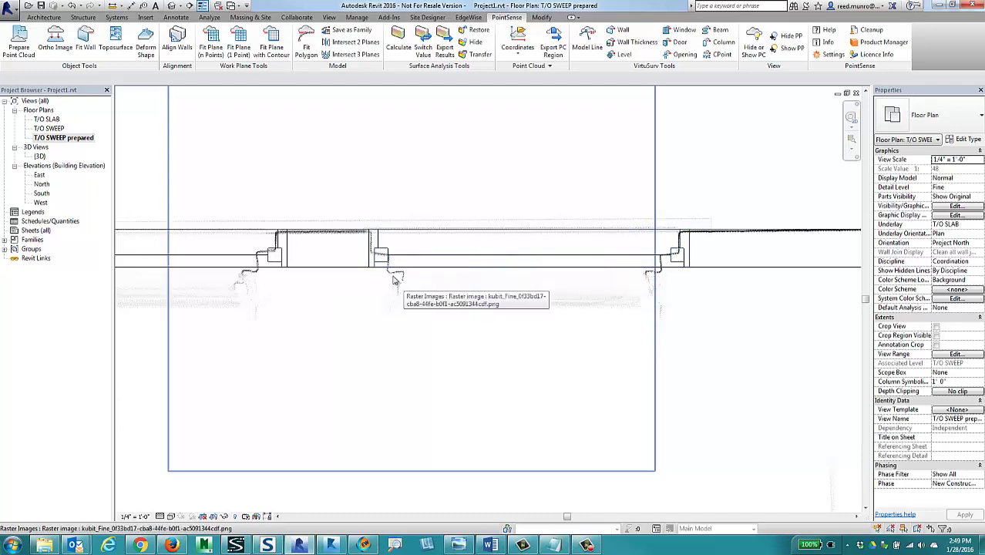
{"action": "scroll", "coordinate": [340, 256], "scroll_direction": "down", "scroll_amount": 3}
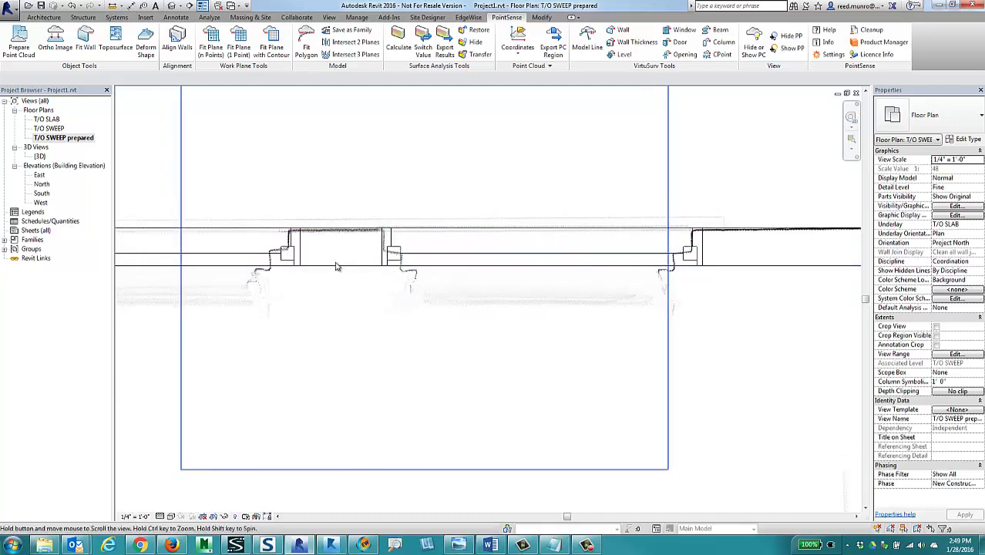
{"action": "scroll", "coordinate": [367, 253], "scroll_direction": "down", "scroll_amount": 2}
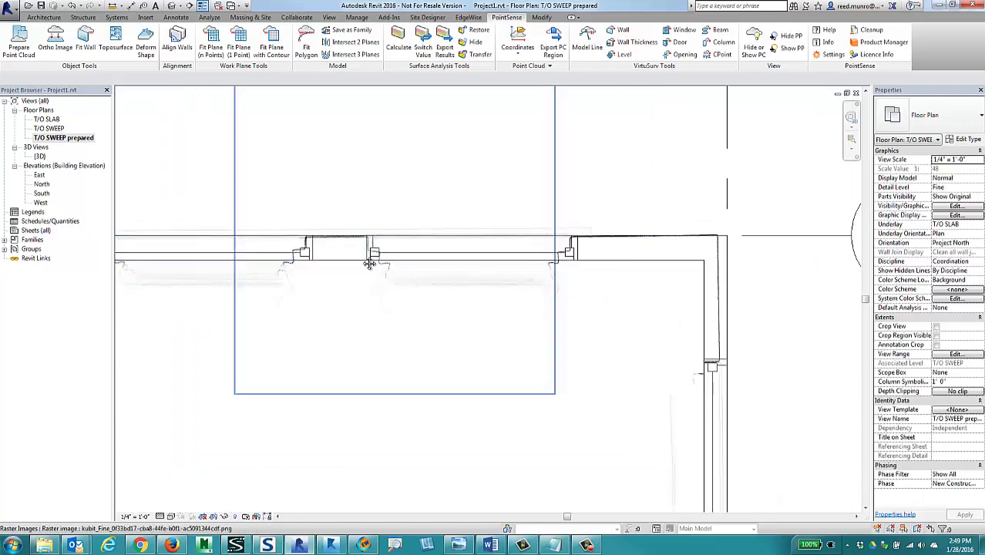
{"action": "middle_click_drag", "start_coordinate": [370, 263], "coordinate": [410, 268]}
{"action": "scroll", "coordinate": [411, 268], "scroll_direction": "down", "scroll_amount": 2}
{"action": "middle_click_drag", "start_coordinate": [500, 278], "coordinate": [848, 238]}
{"action": "double_click", "coordinate": [40, 155]}
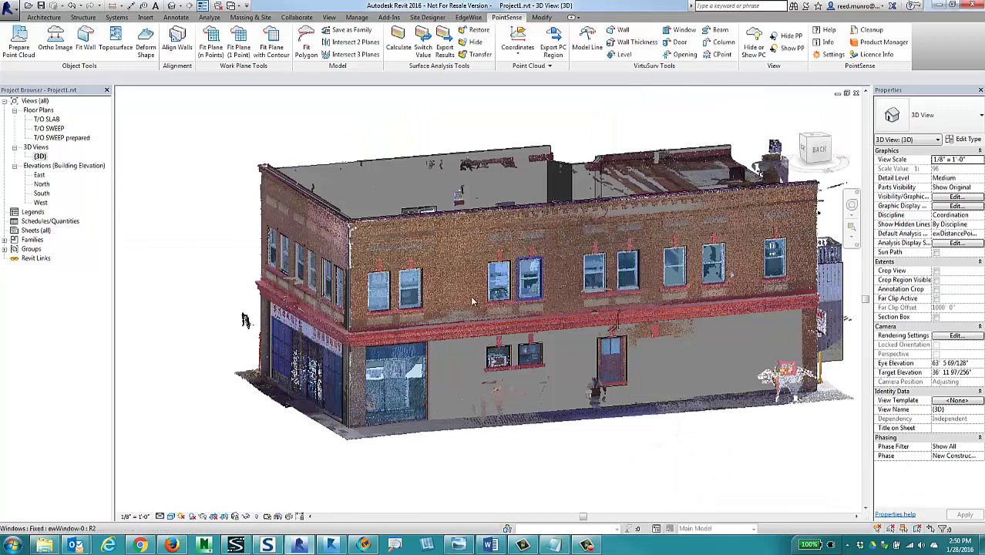
{"action": "left_click", "coordinate": [381, 278]}
{"action": "scroll", "coordinate": [385, 278], "scroll_direction": "up", "scroll_amount": 6}
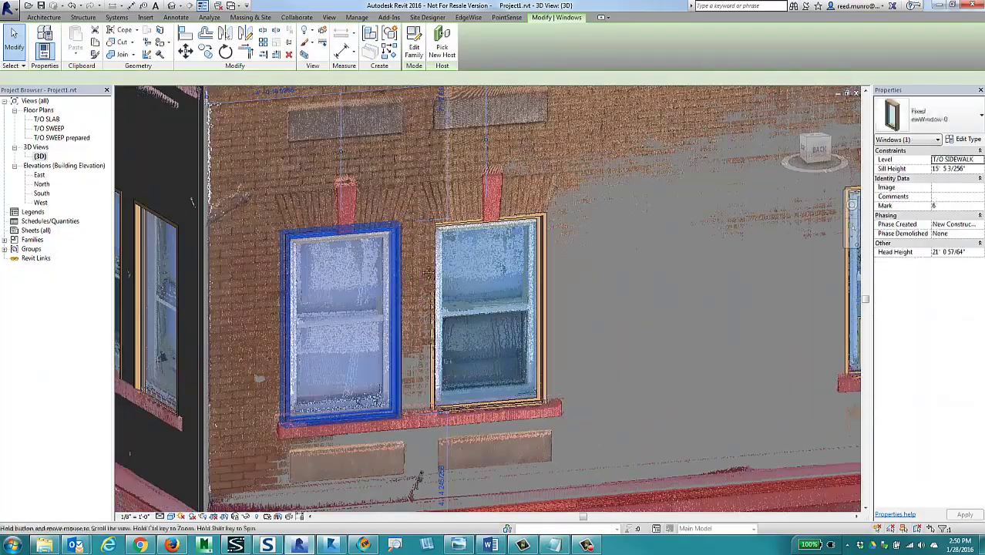
{"action": "middle_click_drag", "start_coordinate": [427, 271], "coordinate": [479, 252]}
{"action": "middle_click_drag", "start_coordinate": [475, 257], "coordinate": [453, 279], "text": "shift"}
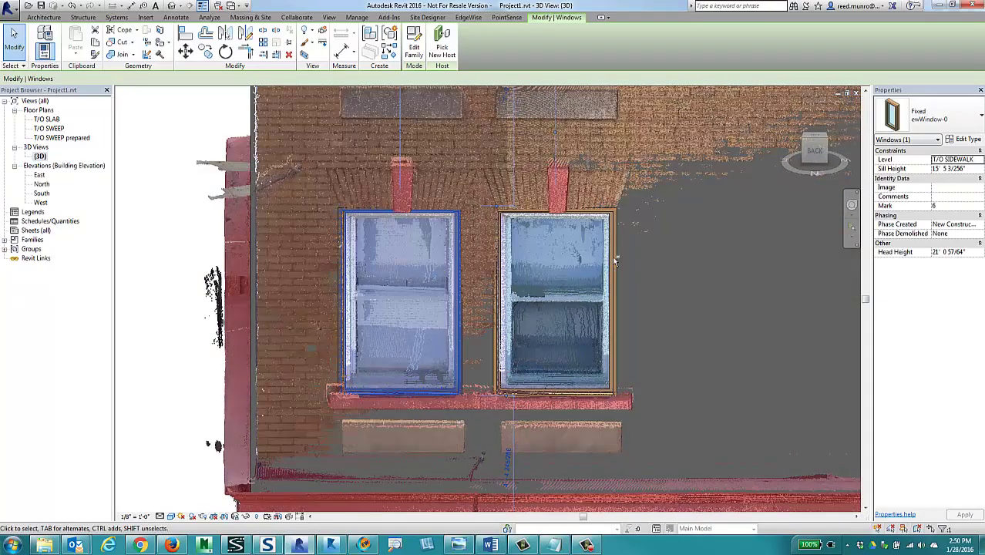
Step: Open the North elevation and set its visual style to Wireframe
{"action": "mouse_move", "coordinate": [750, 298]}
{"action": "middle_mouse_down", "text": "shift"}
{"action": "mouse_move", "coordinate": [697, 290]}
{"action": "mouse_move", "coordinate": [721, 308]}
{"action": "mouse_move", "coordinate": [740, 303]}
{"action": "middle_mouse_up", "text": "shift"}
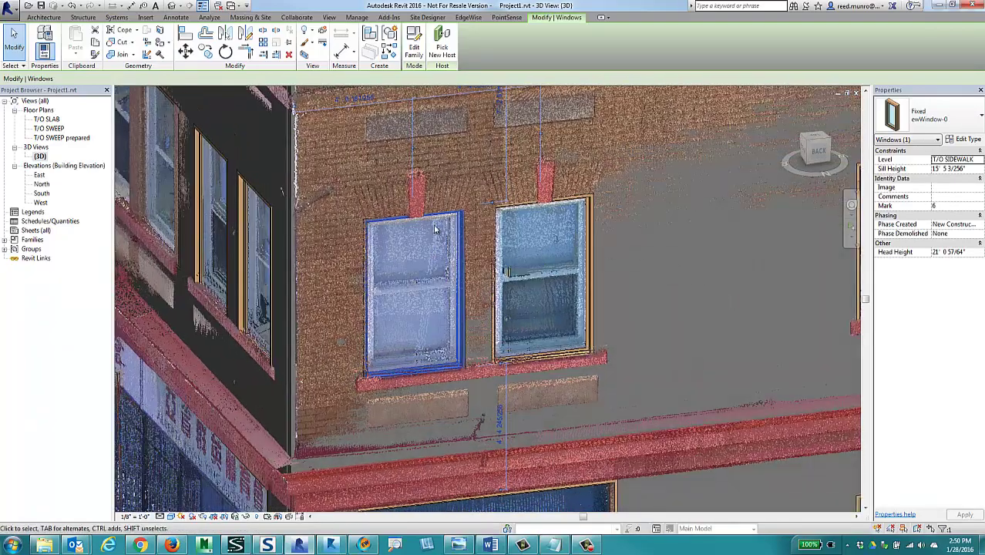
{"action": "scroll", "coordinate": [630, 281], "scroll_direction": "down", "scroll_amount": 3}
{"action": "middle_click_drag", "start_coordinate": [720, 314], "coordinate": [603, 250]}
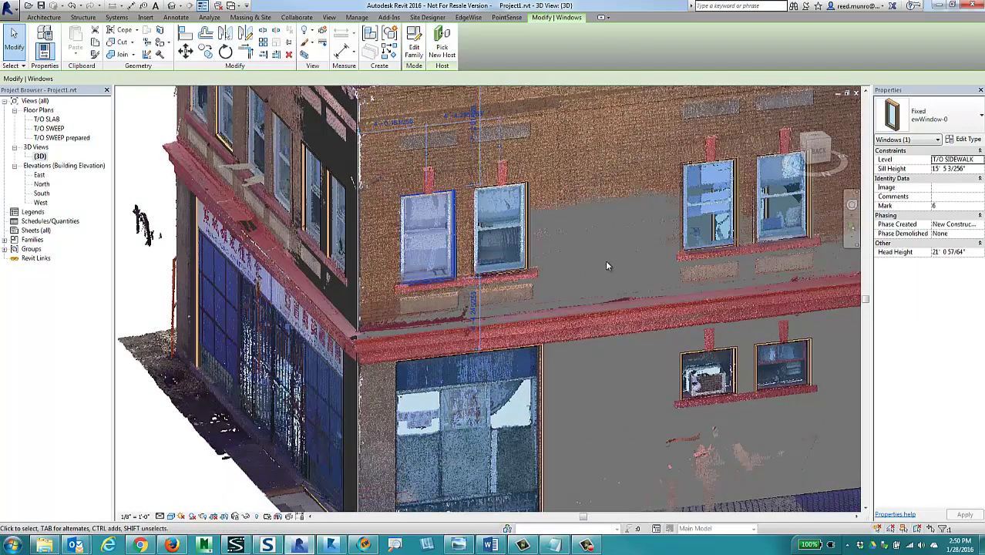
{"action": "double_click", "coordinate": [42, 184]}
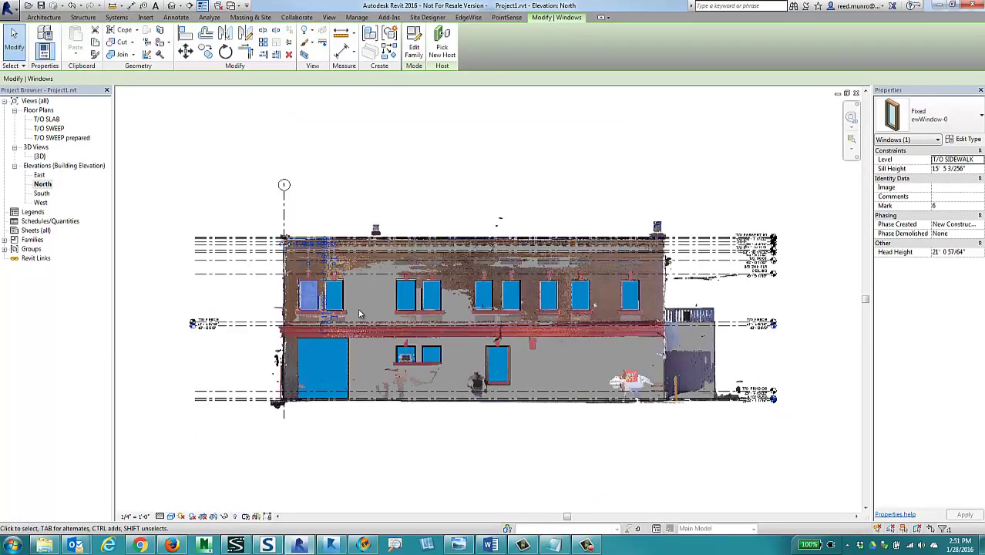
{"action": "scroll", "coordinate": [359, 313], "scroll_direction": "up", "scroll_amount": 3}
{"action": "left_click", "coordinate": [171, 517]}
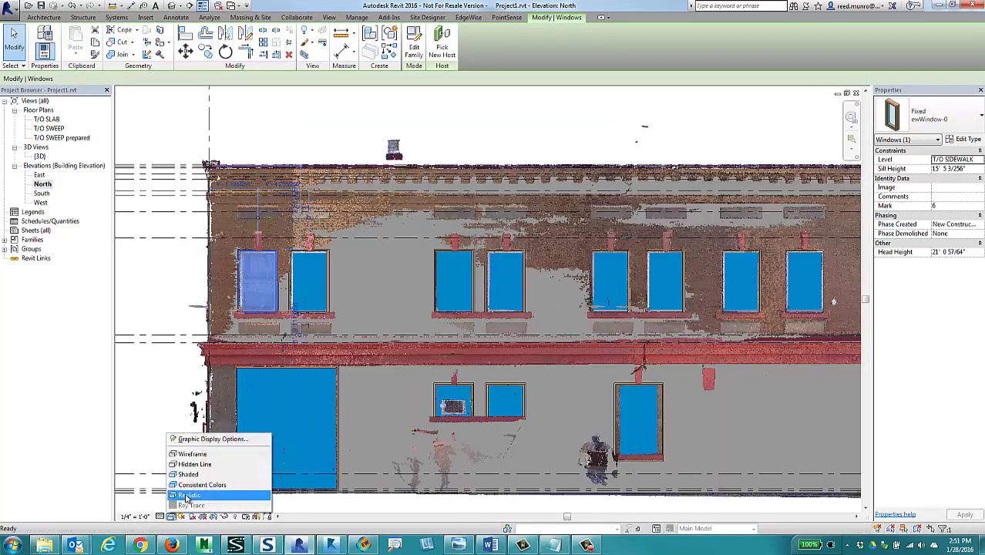
{"action": "left_click", "coordinate": [193, 454]}
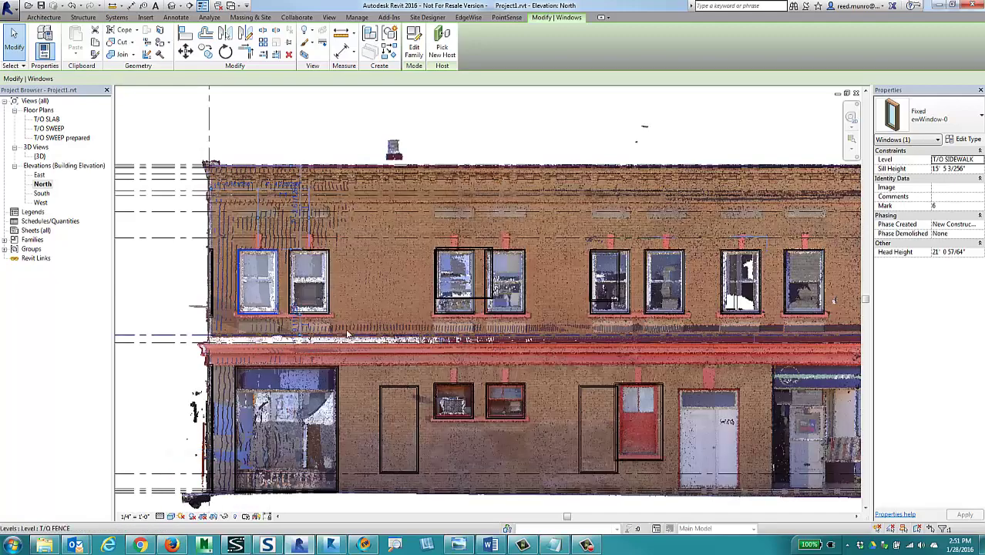
Step: Examine how the upper-floor window outlines nearest grid 1 line up with the point cloud, and clear the window selection
{"action": "middle_click_drag", "start_coordinate": [491, 348], "coordinate": [625, 359]}
{"action": "scroll", "coordinate": [437, 296], "scroll_direction": "up", "scroll_amount": 1}
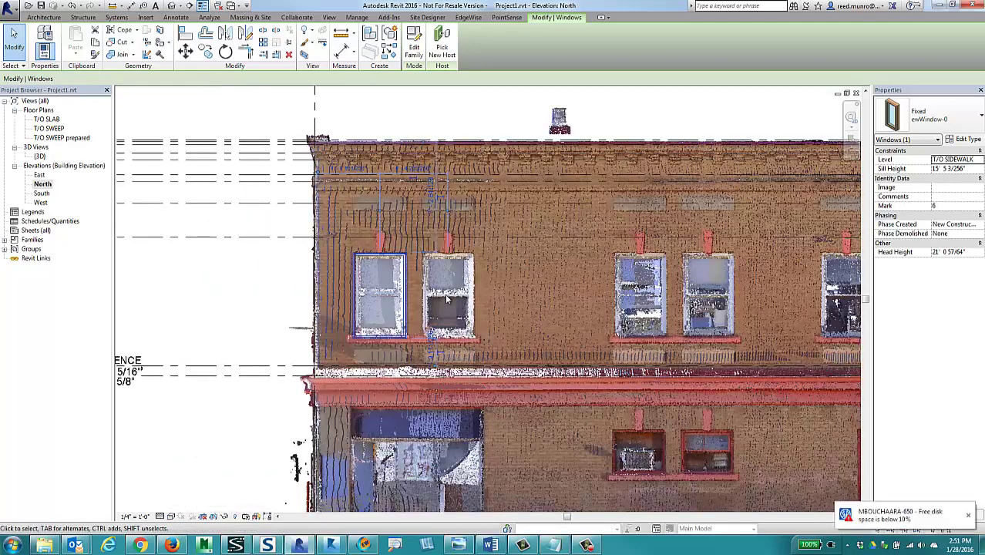
{"action": "scroll", "coordinate": [445, 299], "scroll_direction": "up", "scroll_amount": 6}
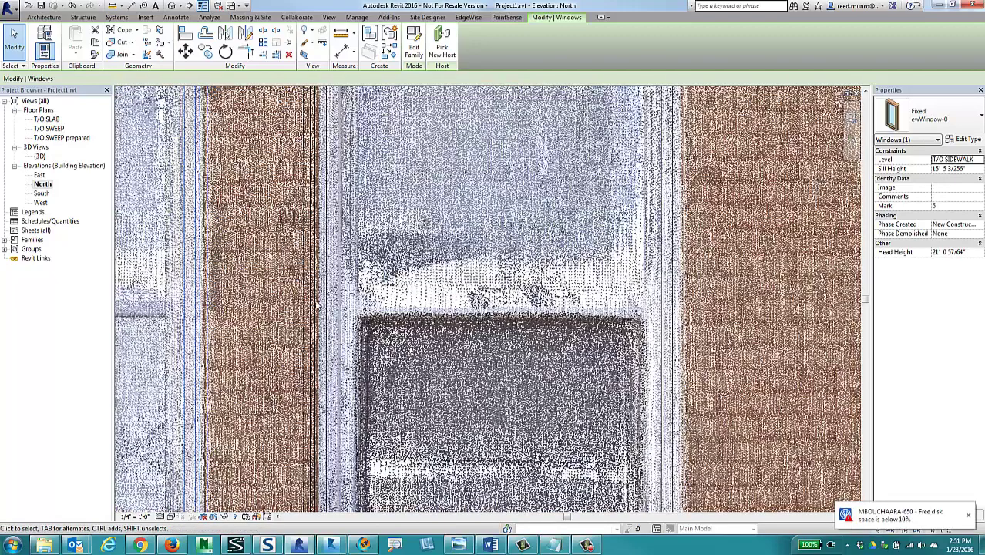
{"action": "scroll", "coordinate": [307, 327], "scroll_direction": "down", "scroll_amount": 3}
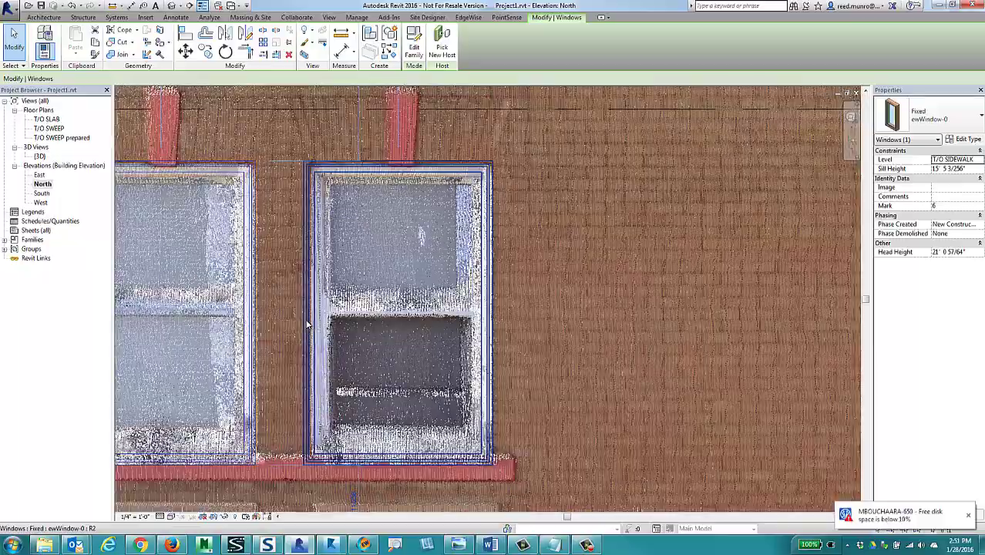
{"action": "scroll", "coordinate": [309, 328], "scroll_direction": "up", "scroll_amount": 3}
{"action": "scroll", "coordinate": [309, 328], "scroll_direction": "up", "scroll_amount": 2}
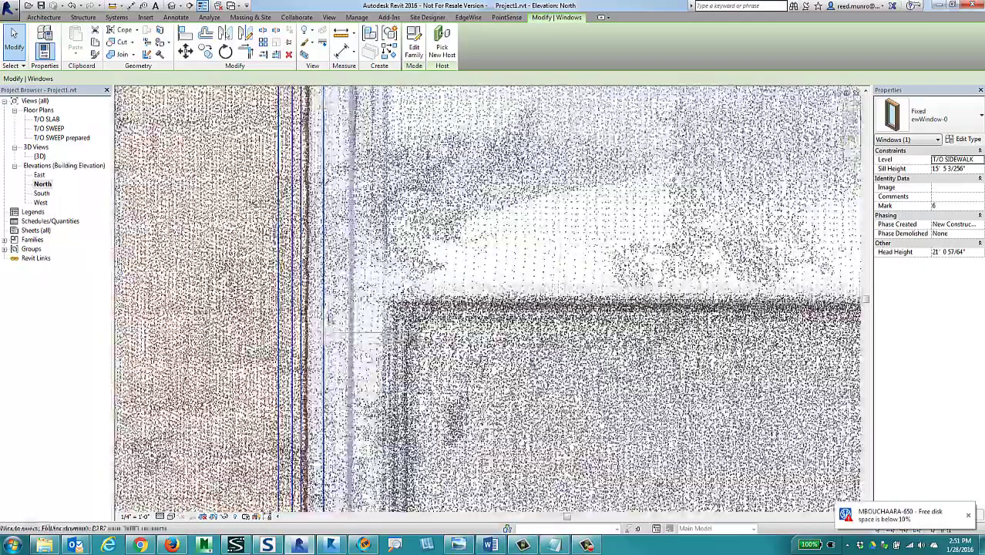
{"action": "scroll", "coordinate": [324, 327], "scroll_direction": "down", "scroll_amount": 5}
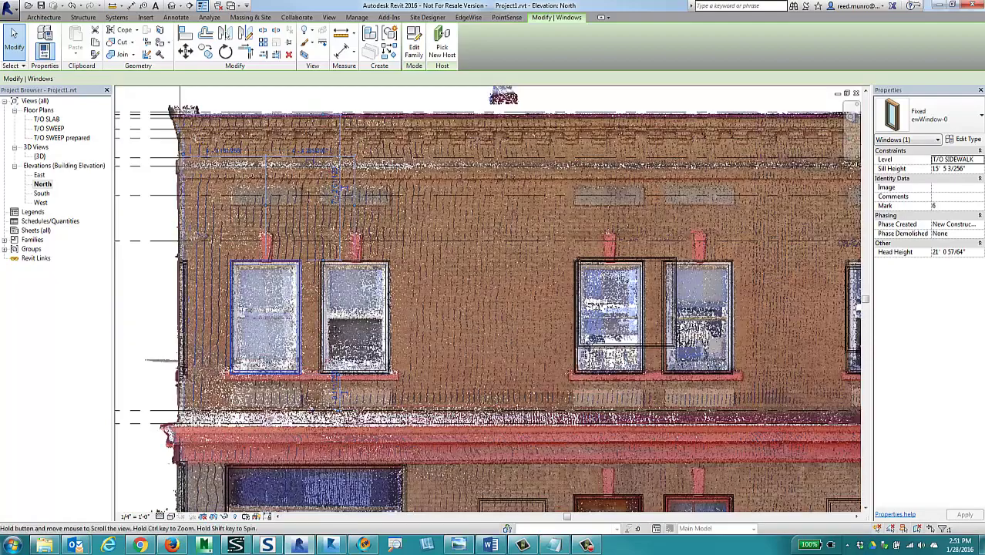
{"action": "middle_click_drag", "start_coordinate": [318, 332], "coordinate": [402, 322]}
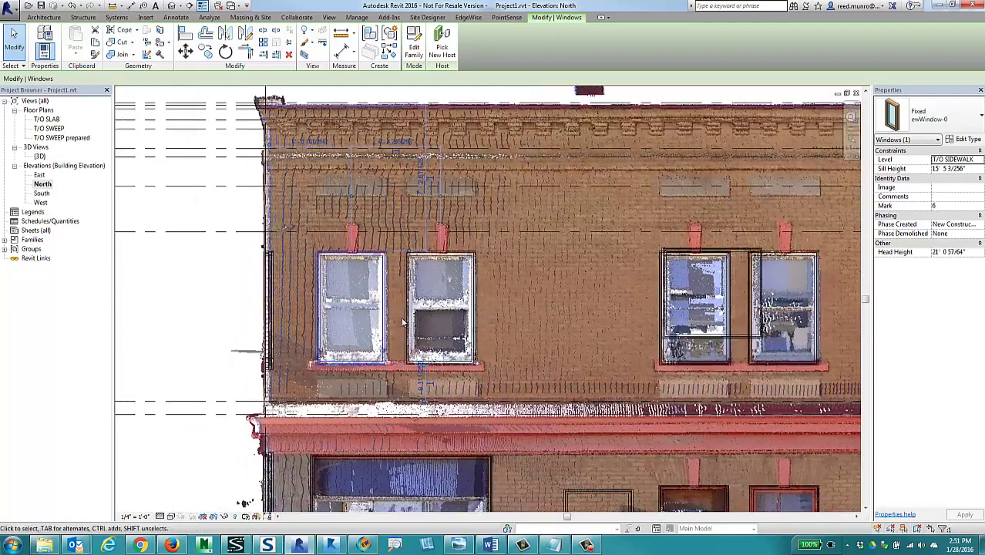
{"action": "left_click", "coordinate": [209, 292]}
{"action": "middle_click_drag", "start_coordinate": [173, 288], "coordinate": [199, 292]}
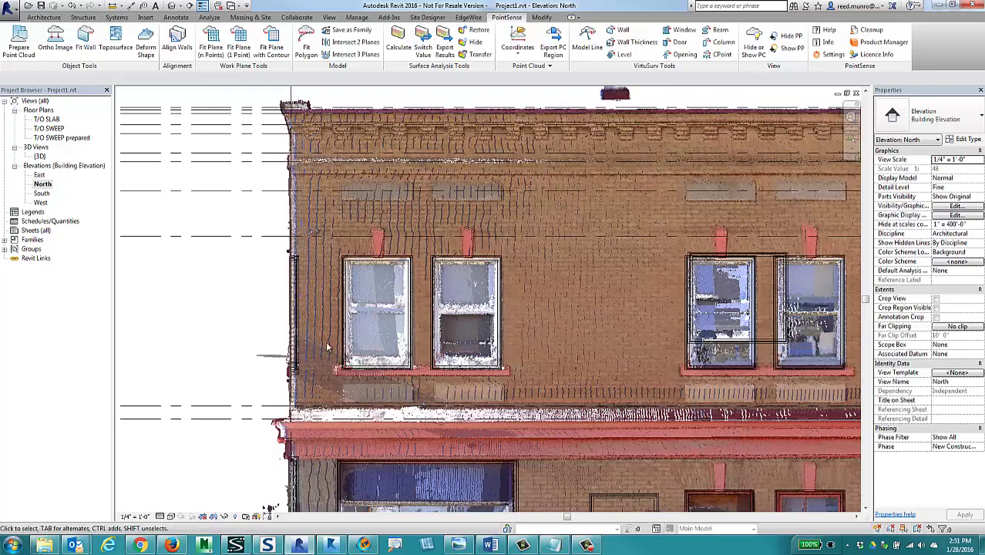
Step: Return to the {3D} view and turn on a section box around the whole building
{"action": "double_click", "coordinate": [40, 157]}
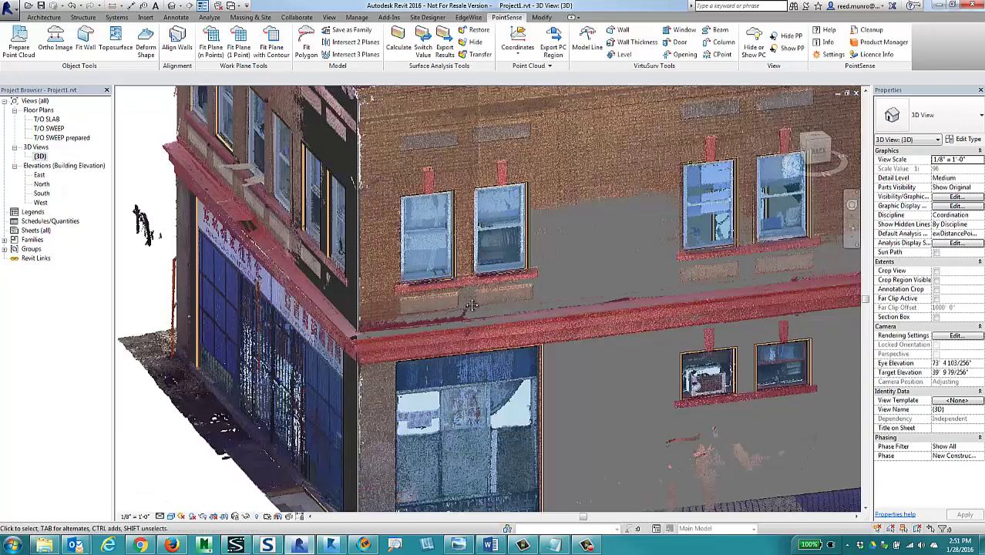
{"action": "middle_click_drag", "start_coordinate": [472, 305], "coordinate": [474, 292], "text": "shift"}
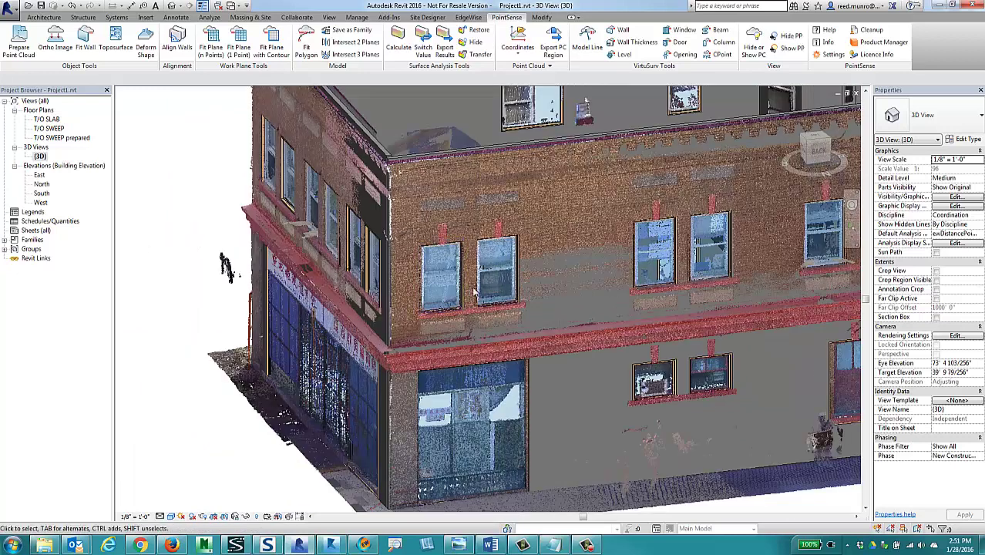
{"action": "key", "text": "b"}
{"action": "key", "text": "x"}
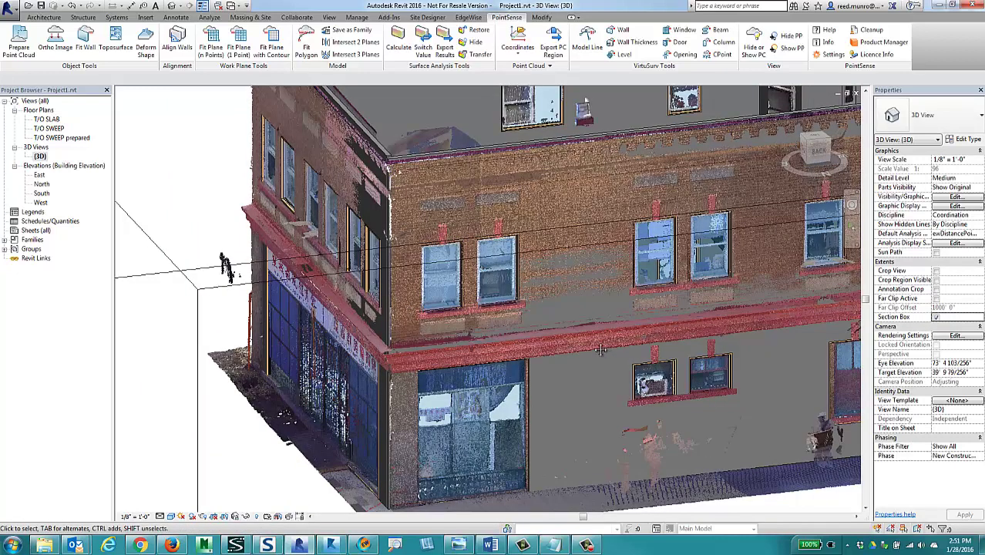
{"action": "middle_click_drag", "start_coordinate": [602, 346], "coordinate": [519, 342]}
{"action": "scroll", "coordinate": [519, 344], "scroll_direction": "down", "scroll_amount": 5}
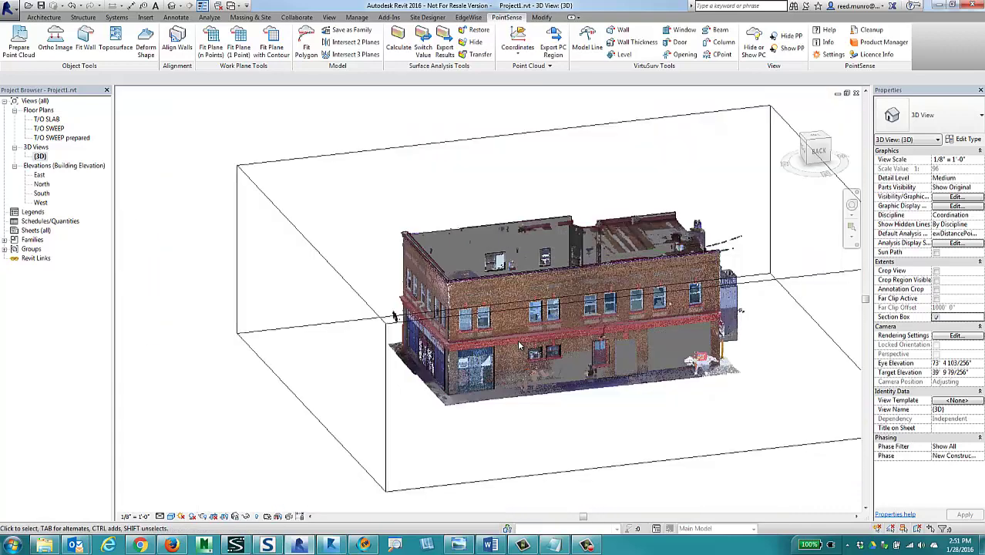
Step: Orient the view to the back and pull in both sides of the section box around the upper-floor window nearest the storefront corner
{"action": "left_click", "coordinate": [387, 372]}
{"action": "left_click", "coordinate": [823, 150]}
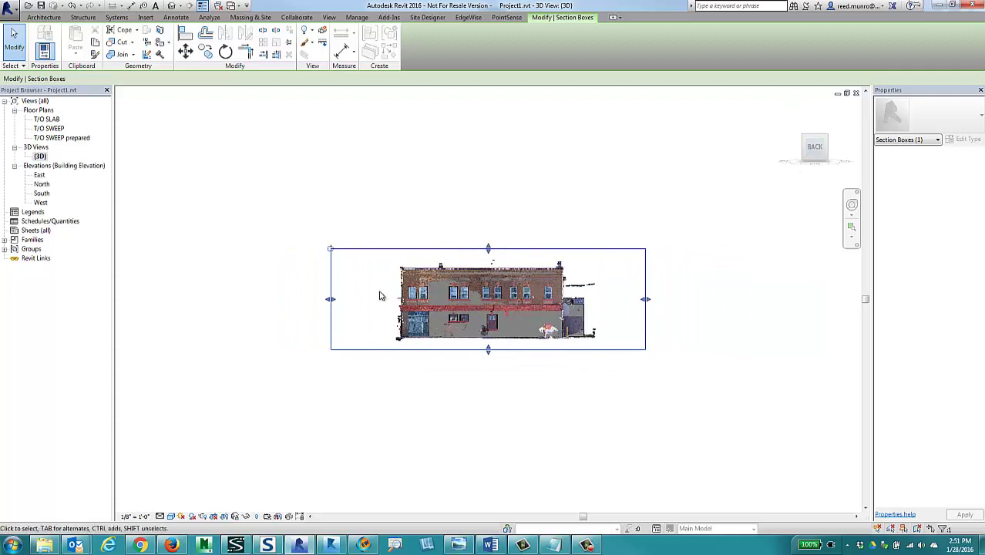
{"action": "left_click_drag", "start_coordinate": [333, 303], "coordinate": [407, 301]}
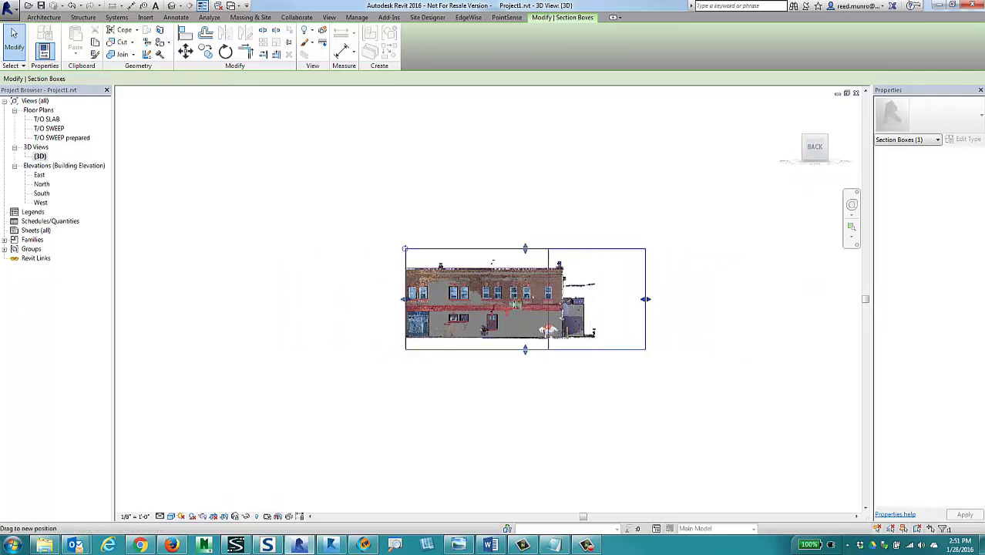
{"action": "left_click_drag", "start_coordinate": [646, 299], "coordinate": [429, 299]}
{"action": "scroll", "coordinate": [429, 299], "scroll_direction": "up", "scroll_amount": 6}
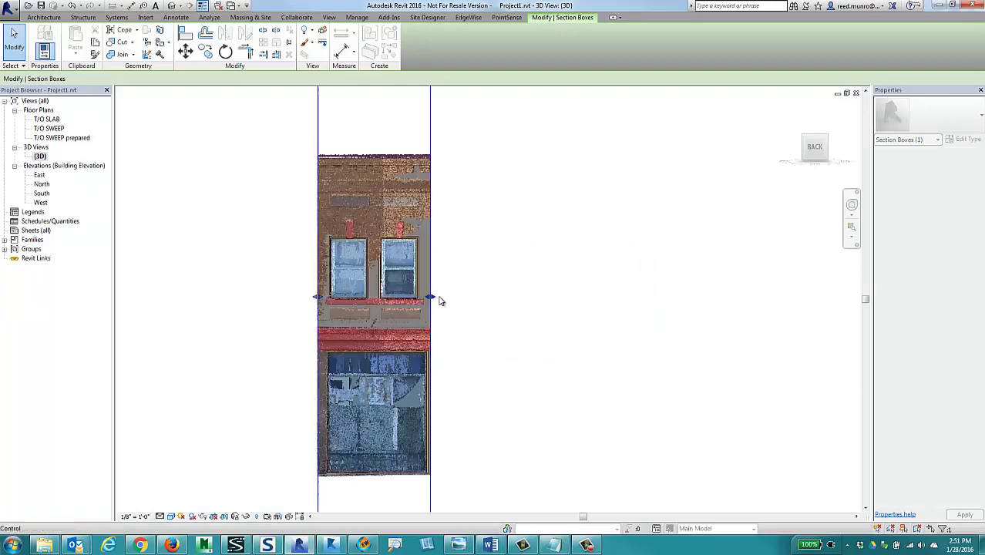
{"action": "middle_click_drag", "start_coordinate": [537, 300], "coordinate": [604, 299]}
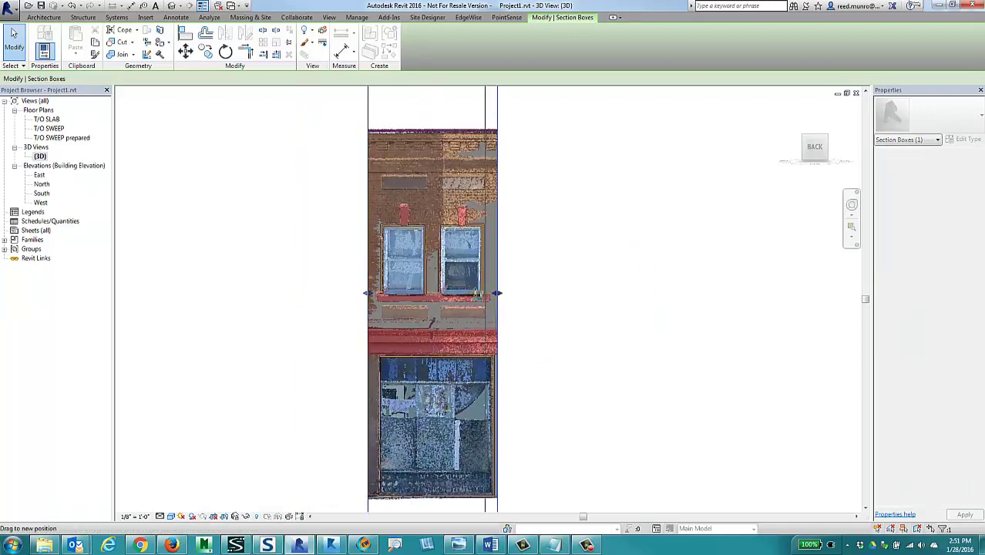
{"action": "left_click_drag", "start_coordinate": [434, 298], "coordinate": [432, 298]}
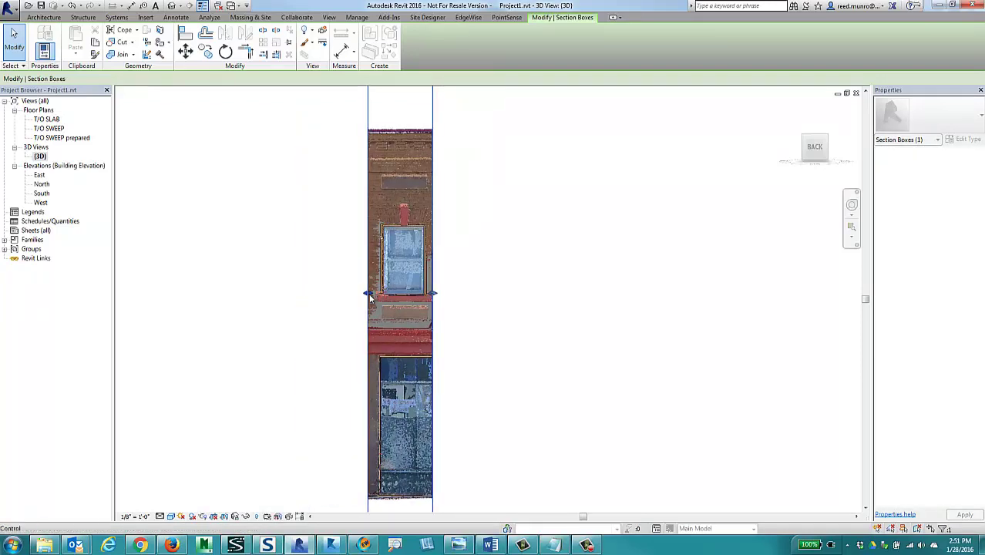
{"action": "left_click_drag", "start_coordinate": [368, 293], "coordinate": [373, 293]}
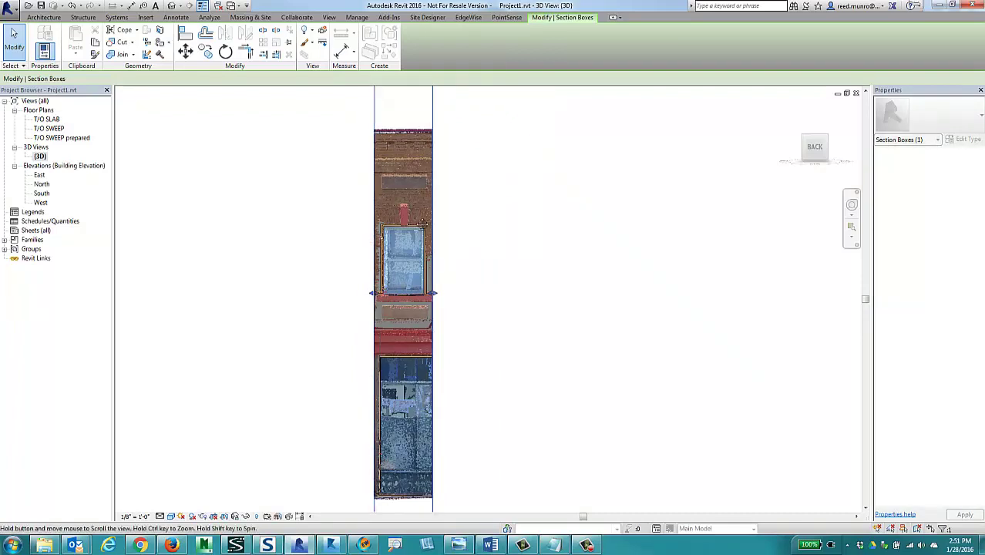
Step: Lower the section box's top to just above the window's keystone and raise its bottom to below the sill
{"action": "middle_click_drag", "start_coordinate": [424, 99], "coordinate": [413, 233]}
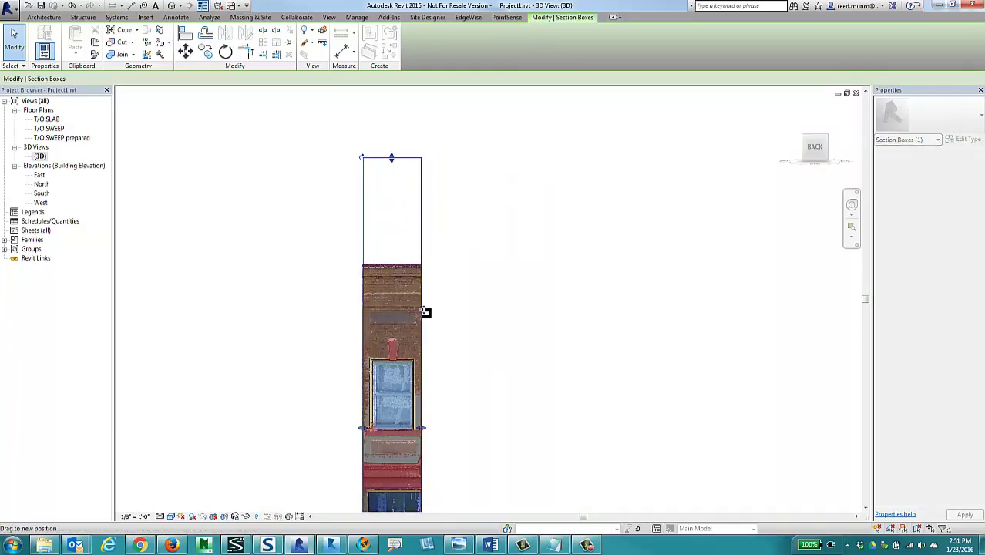
{"action": "left_click_drag", "start_coordinate": [391, 158], "coordinate": [421, 338]}
{"action": "middle_click_drag", "start_coordinate": [447, 379], "coordinate": [460, 215]}
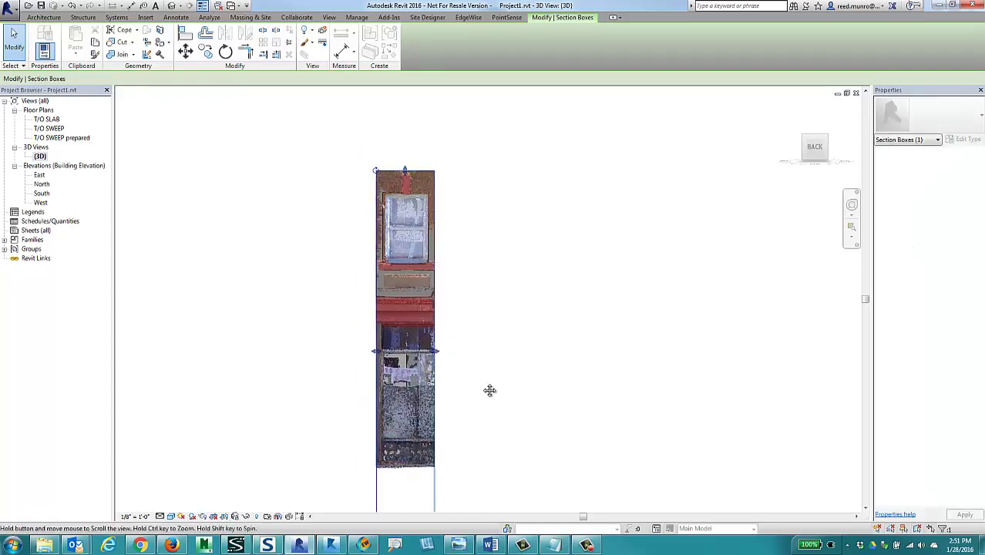
{"action": "scroll", "coordinate": [455, 471], "scroll_direction": "down", "scroll_amount": 2}
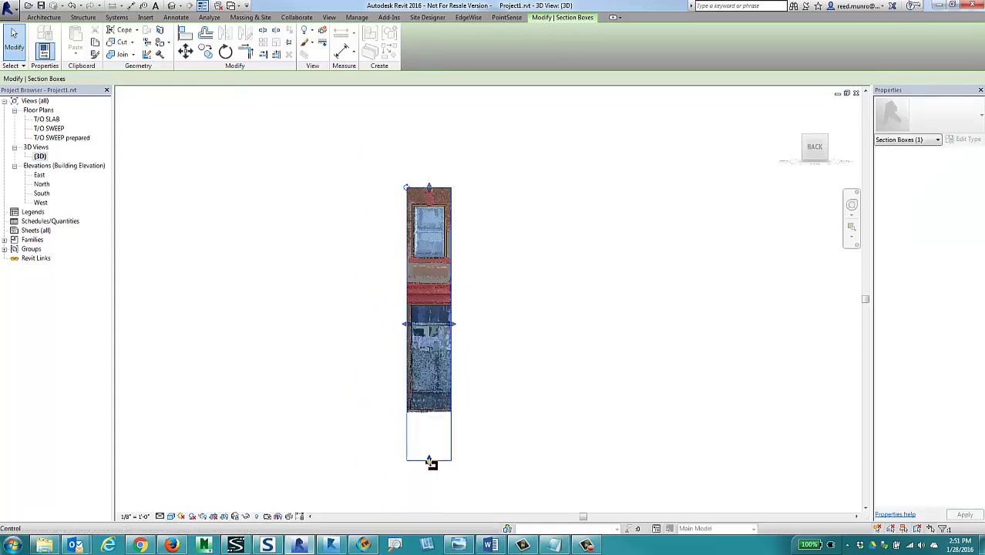
{"action": "left_click_drag", "start_coordinate": [430, 460], "coordinate": [436, 279]}
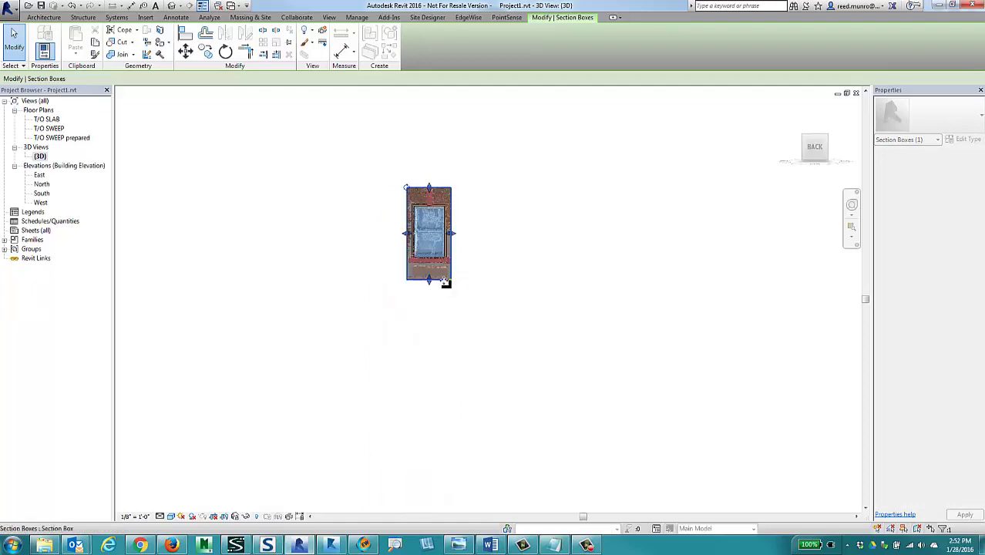
Step: Reduce the section box's depth from both faces until it tightly encloses the wall around the window, and deselect it
{"action": "scroll", "coordinate": [445, 283], "scroll_direction": "up", "scroll_amount": 5}
{"action": "middle_click_drag", "start_coordinate": [435, 316], "coordinate": [471, 358]}
{"action": "scroll", "coordinate": [471, 359], "scroll_direction": "down", "scroll_amount": 3}
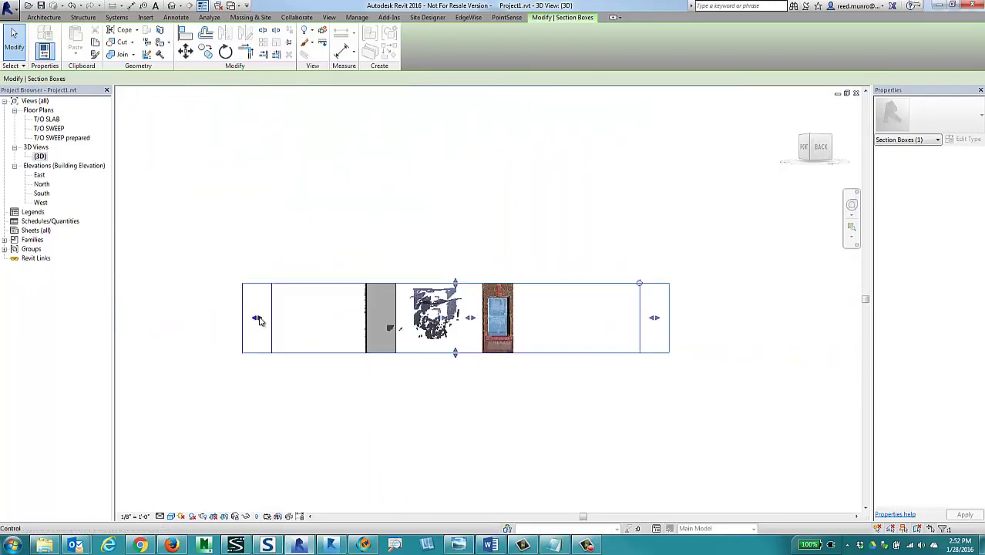
{"action": "left_click_drag", "start_coordinate": [256, 317], "coordinate": [472, 335]}
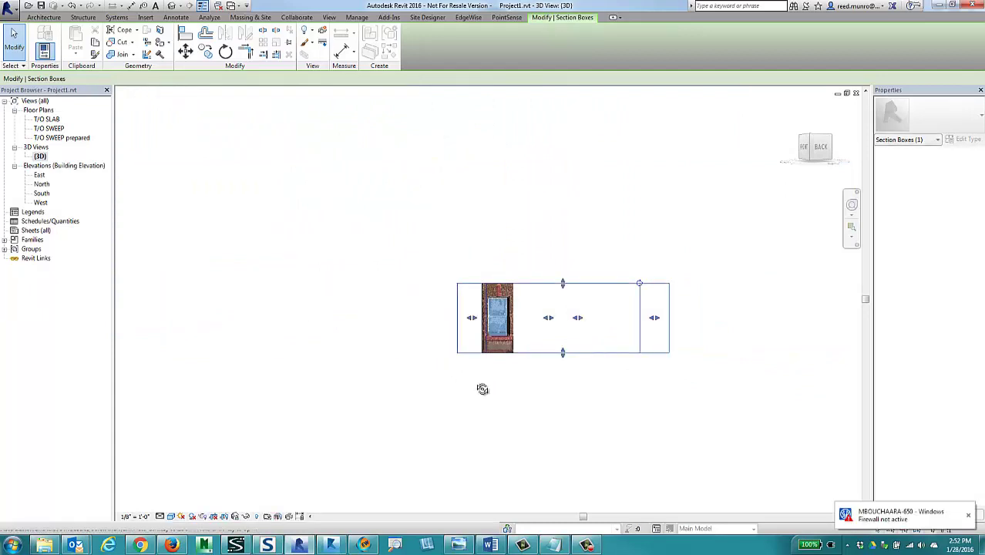
{"action": "middle_click_drag", "start_coordinate": [481, 387], "coordinate": [748, 321], "text": "shift"}
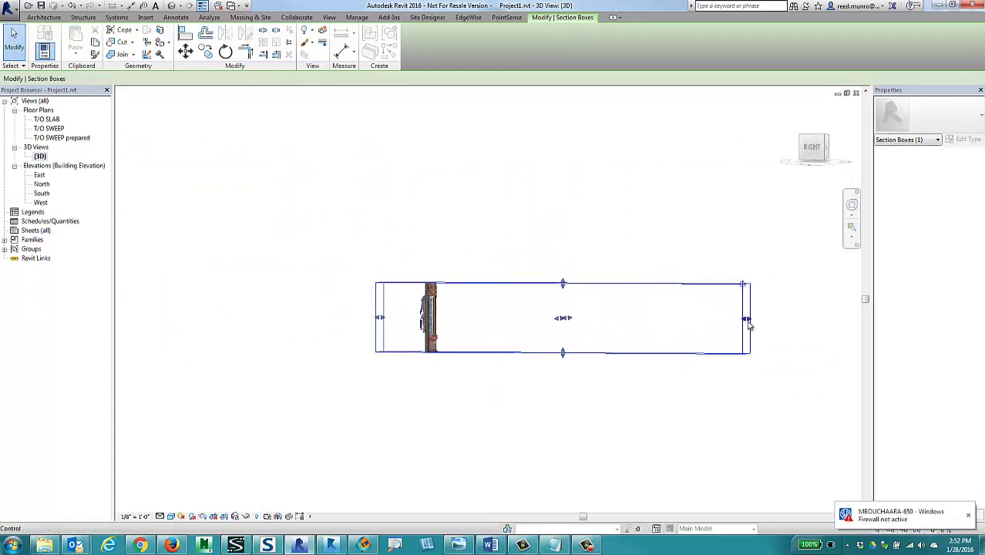
{"action": "left_click_drag", "start_coordinate": [745, 322], "coordinate": [435, 341]}
{"action": "left_click_drag", "start_coordinate": [378, 318], "coordinate": [420, 322]}
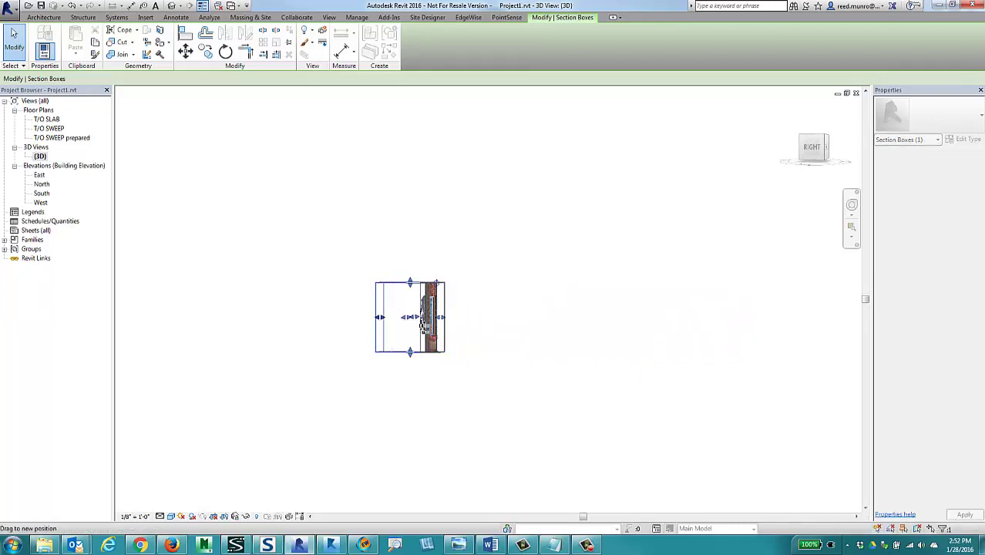
{"action": "left_click", "coordinate": [807, 134]}
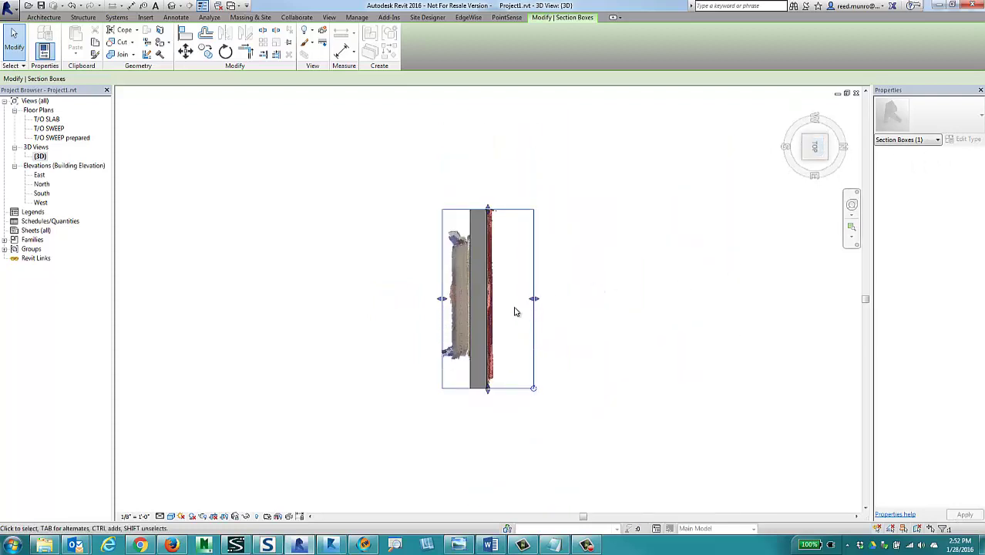
{"action": "left_click_drag", "start_coordinate": [534, 299], "coordinate": [450, 300]}
{"action": "left_click", "coordinate": [558, 353]}
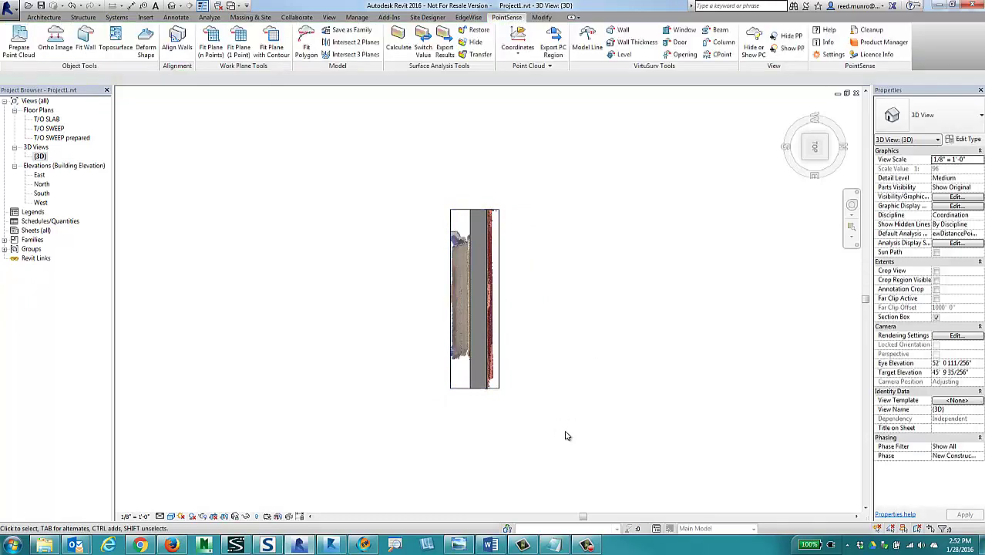
Step: Orient the view to the back of the isolated window and generate an ortho image in colour filling mode with pixel size 0' 0 3/64"
{"action": "middle_click_drag", "start_coordinate": [528, 410], "coordinate": [611, 294], "text": "shift"}
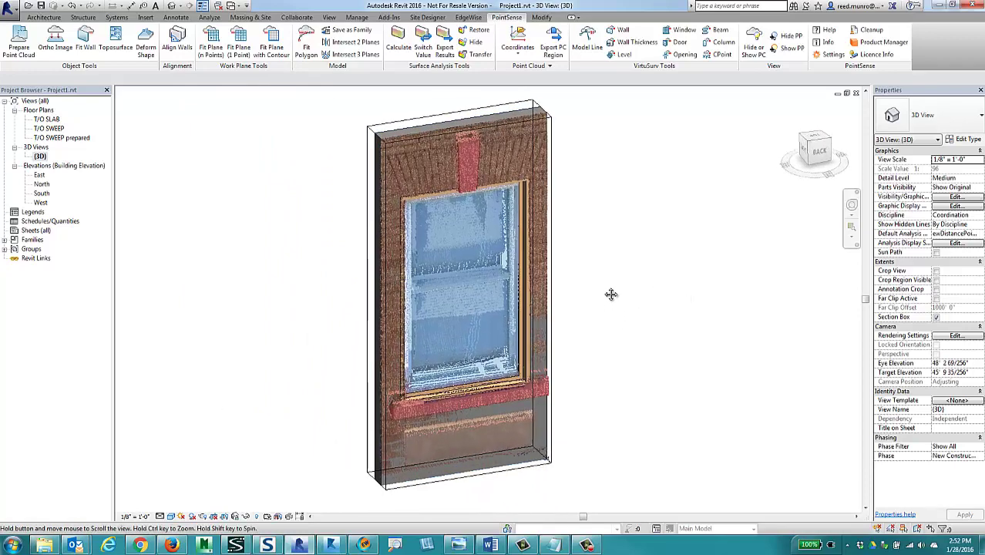
{"action": "left_click", "coordinate": [820, 152]}
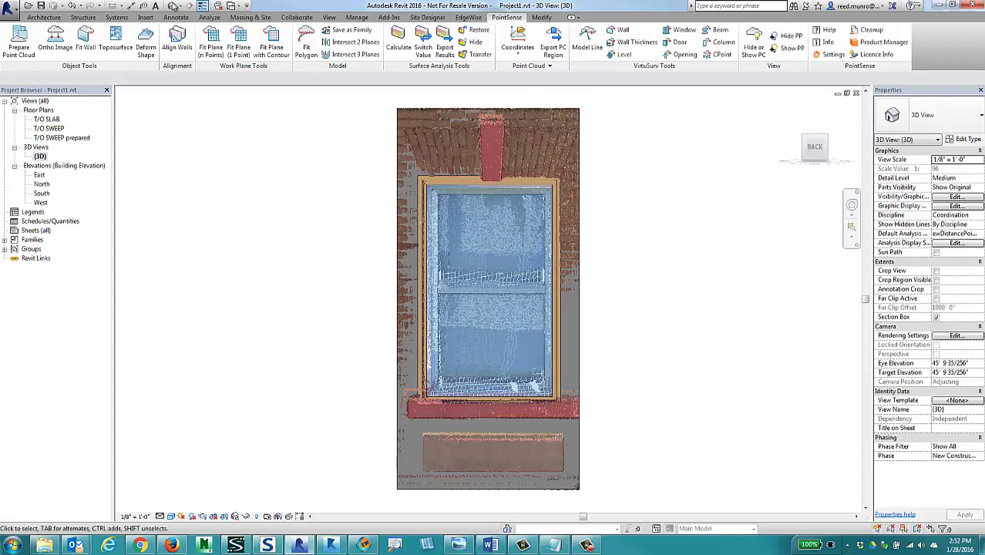
{"action": "left_click", "coordinate": [54, 48]}
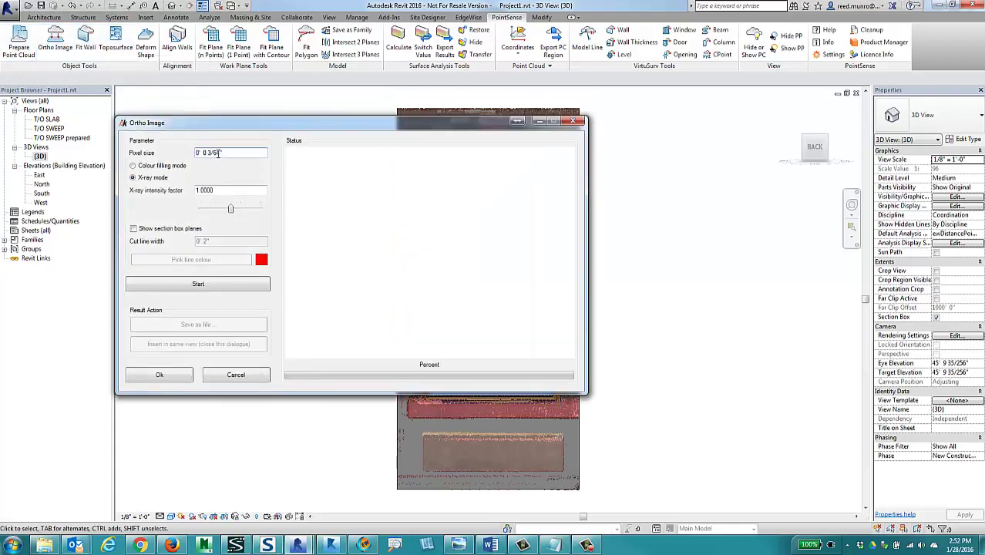
{"action": "left_click", "coordinate": [217, 189]}
{"action": "left_click", "coordinate": [151, 167]}
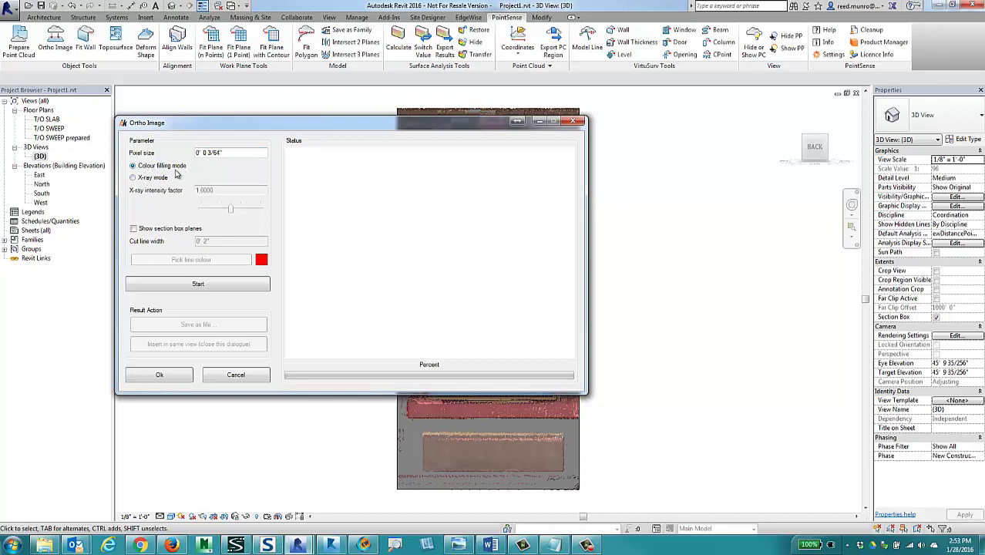
{"action": "left_click", "coordinate": [214, 288]}
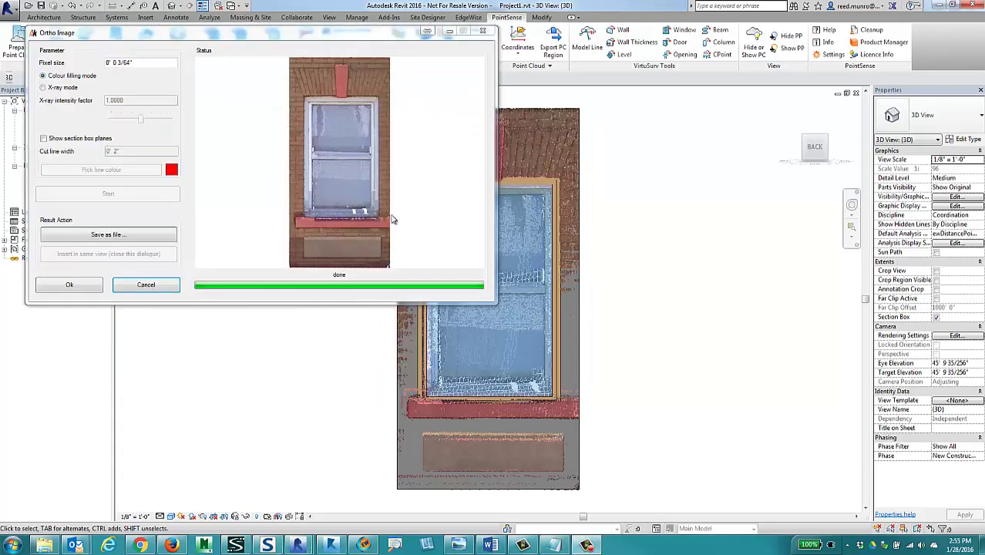
{"action": "left_click_drag", "start_coordinate": [324, 35], "coordinate": [361, 57]}
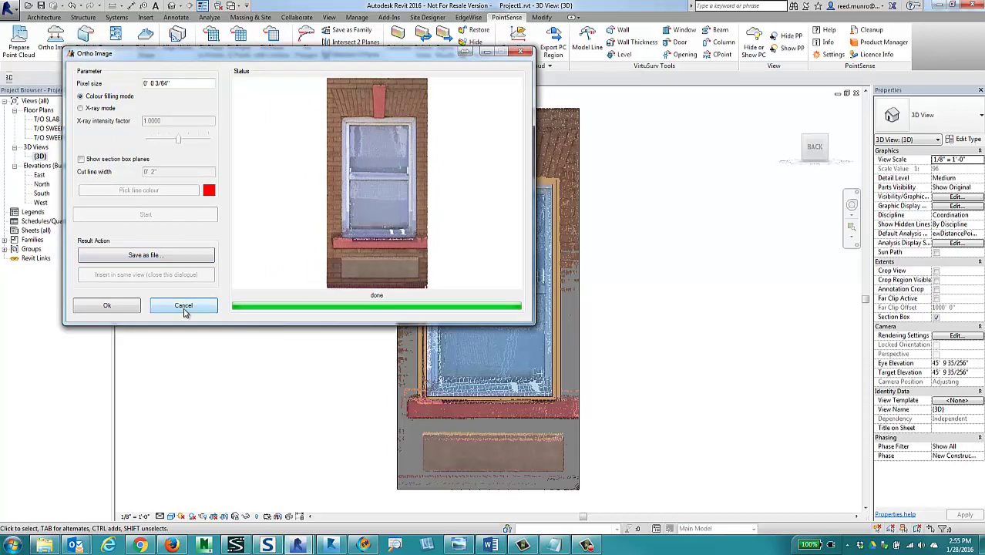
Step: Look over the existing Plan.png and Section.png images in the Test folder, and leave Ortho Image without saving
{"action": "left_click", "coordinate": [164, 264]}
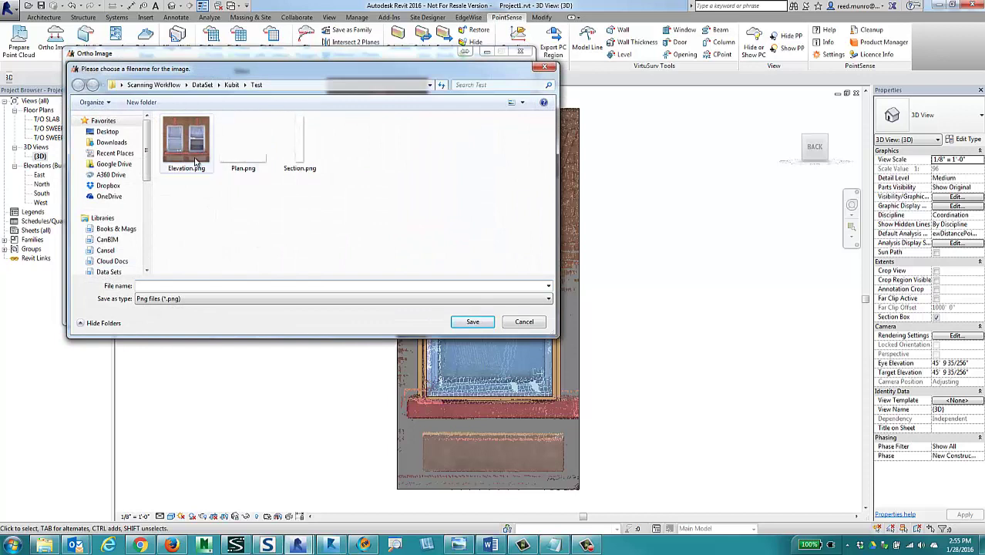
{"action": "left_click", "coordinate": [254, 159]}
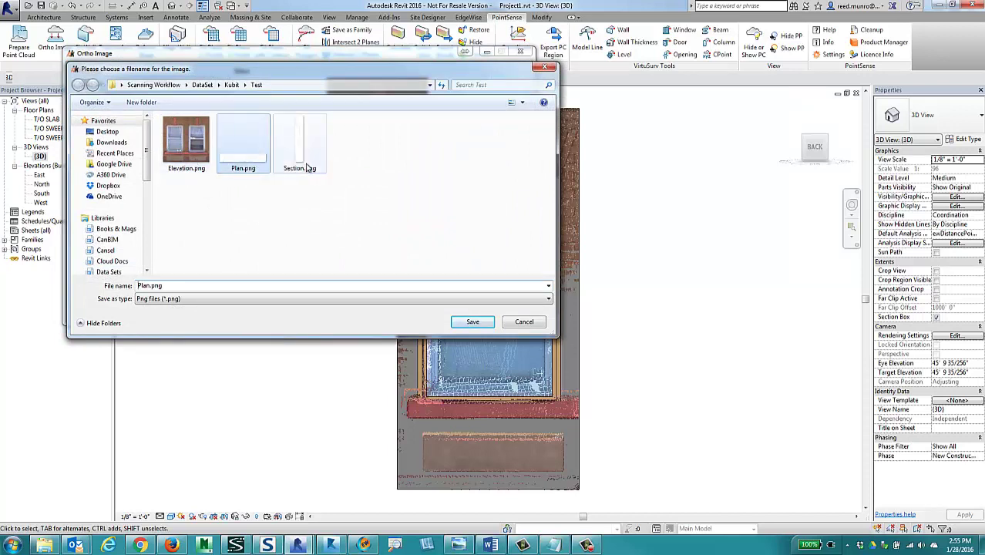
{"action": "left_click", "coordinate": [308, 167]}
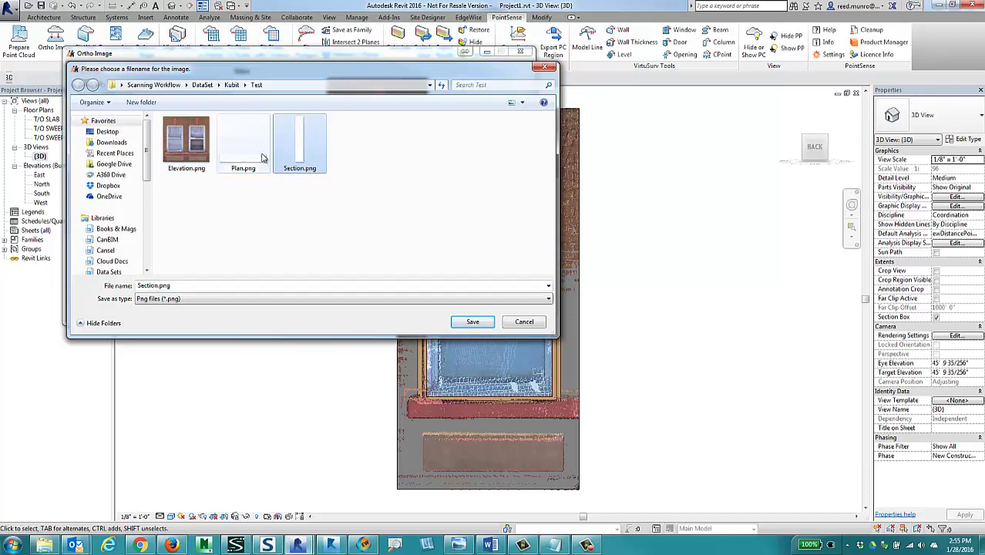
{"action": "key", "text": "Left"}
{"action": "key", "text": "Left"}
{"action": "key", "text": "Right"}
{"action": "key", "text": "Right"}
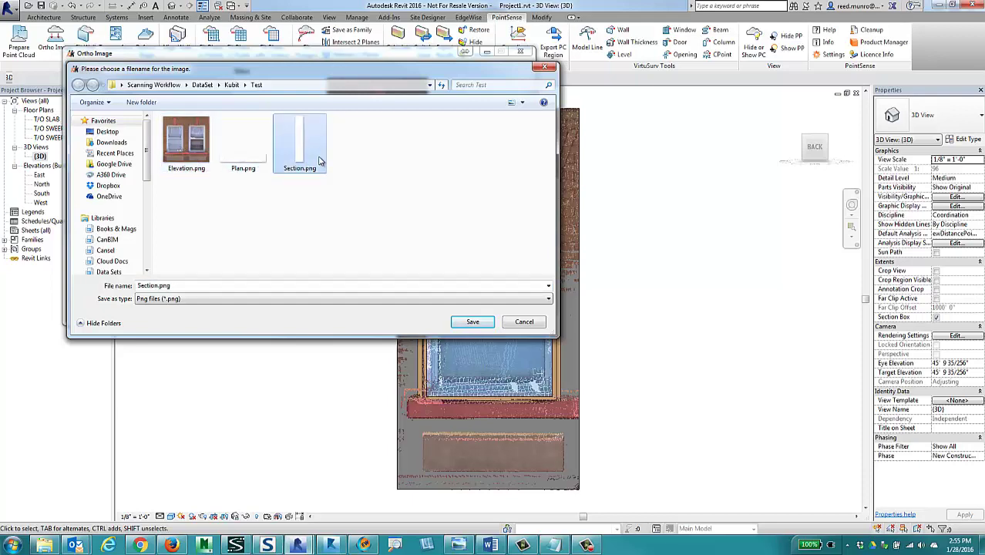
{"action": "left_click_drag", "start_coordinate": [430, 80], "coordinate": [452, 99]}
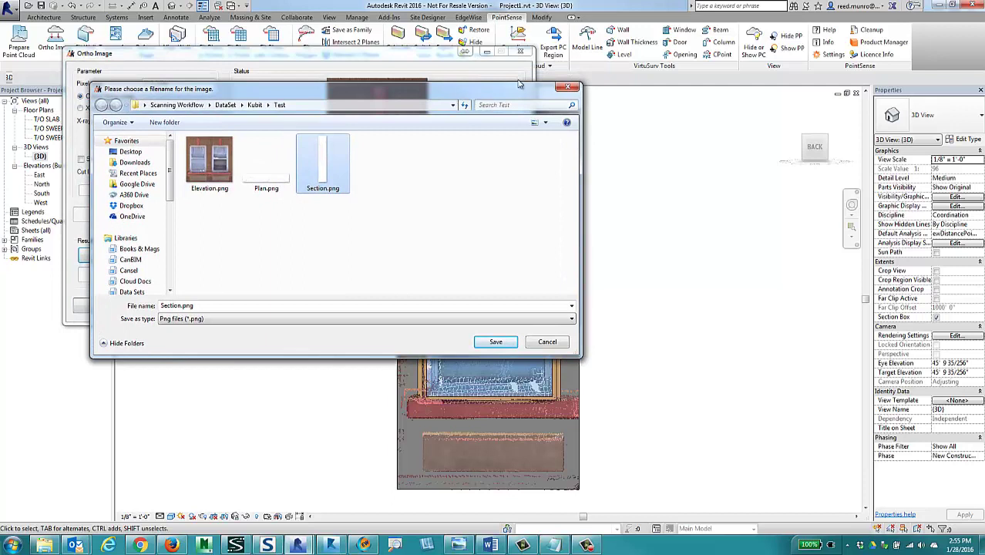
{"action": "left_click", "coordinate": [411, 244]}
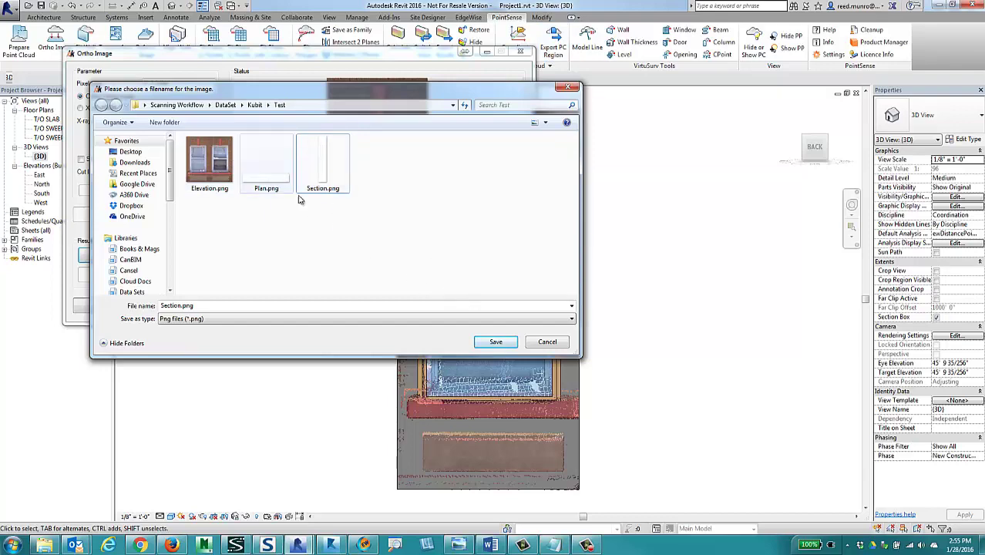
{"action": "left_click", "coordinate": [547, 343]}
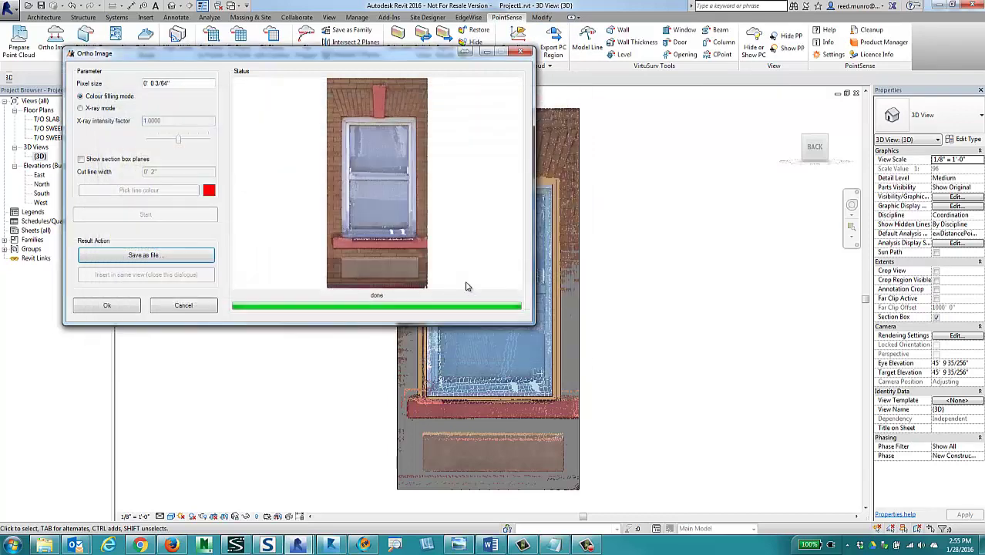
{"action": "left_click", "coordinate": [527, 53]}
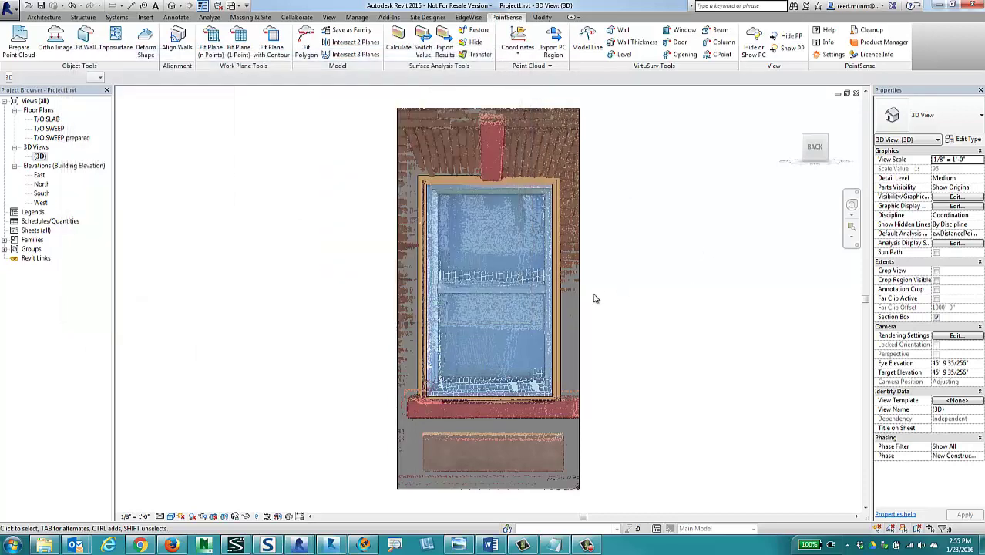
Step: Select the modelled window and browse to the US Imperial library's Windows folder for loading a family
{"action": "left_click", "coordinate": [555, 304]}
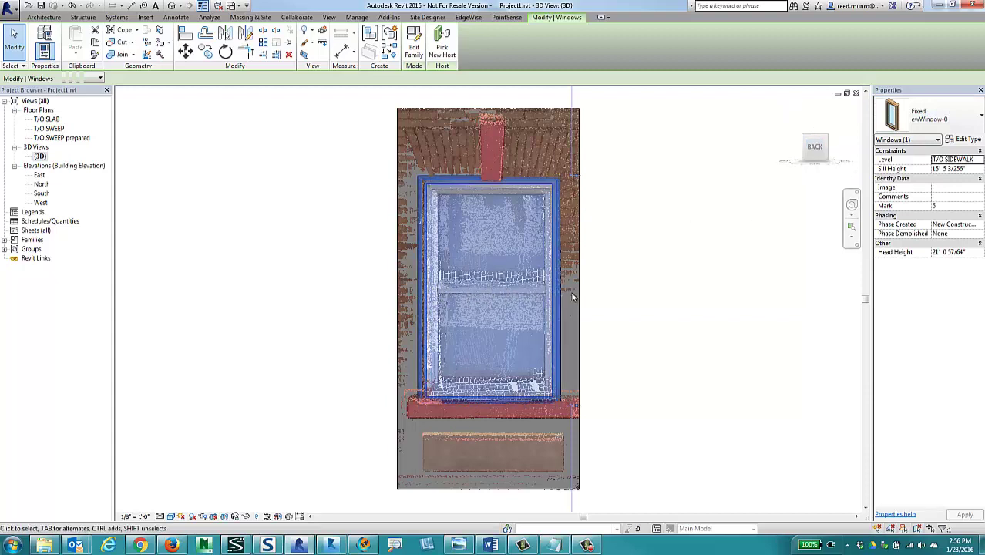
{"action": "middle_click_drag", "start_coordinate": [630, 303], "coordinate": [616, 303]}
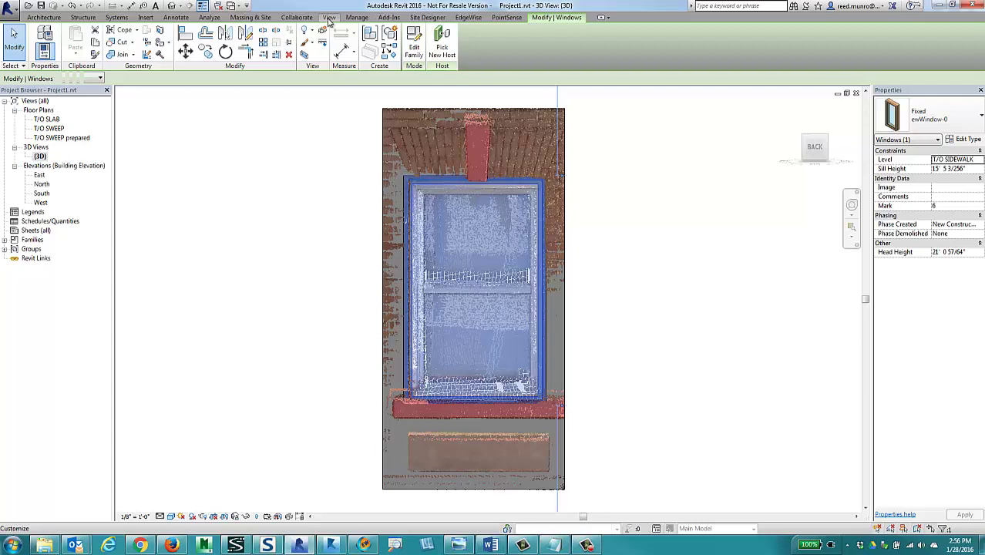
{"action": "left_click", "coordinate": [145, 17]}
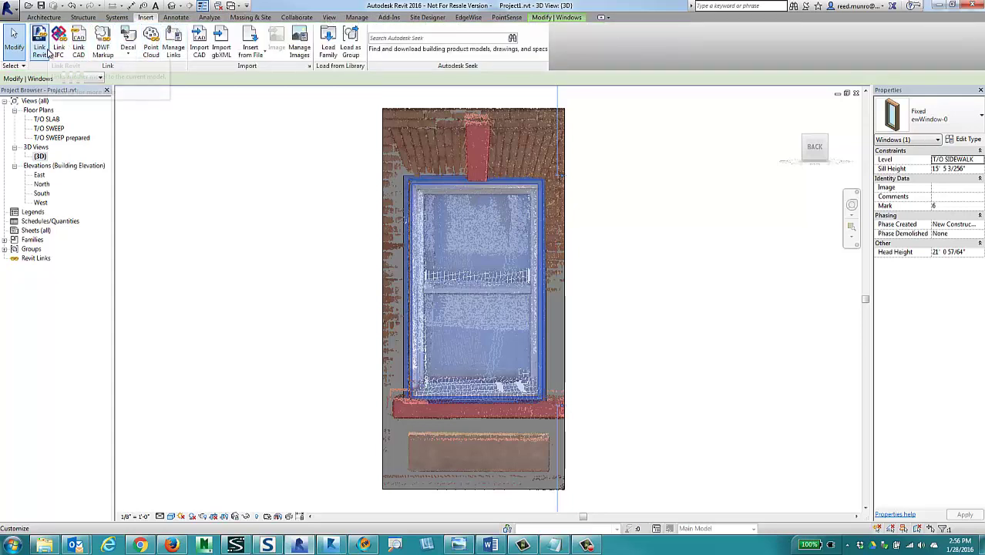
{"action": "left_click", "coordinate": [328, 53]}
{"action": "scroll", "coordinate": [485, 365], "scroll_direction": "down", "scroll_amount": 5}
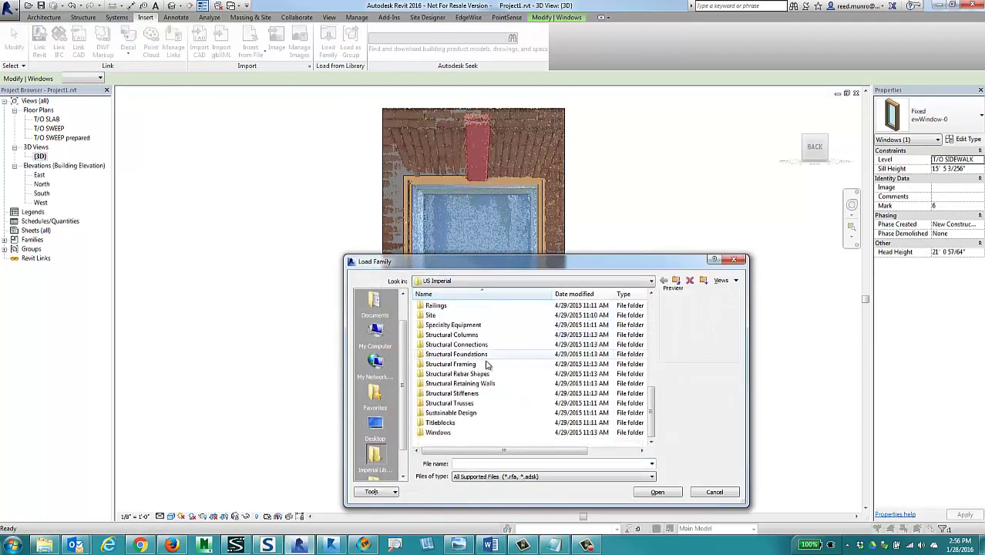
{"action": "double_click", "coordinate": [455, 433]}
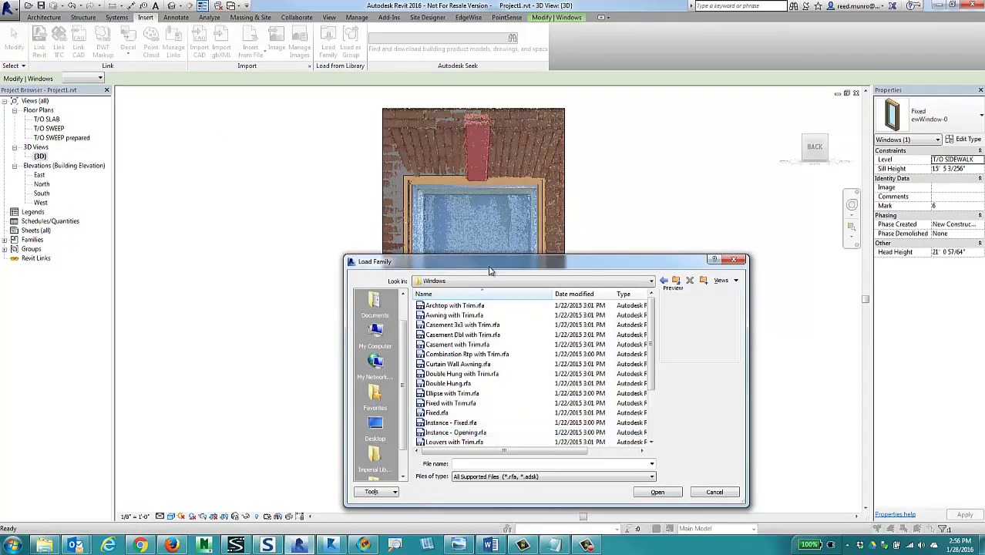
{"action": "left_click_drag", "start_coordinate": [490, 270], "coordinate": [451, 215]}
Step: Preview the window families and load Double Hung.rfa into the project, leaving nothing selected
{"action": "left_click", "coordinate": [443, 280]}
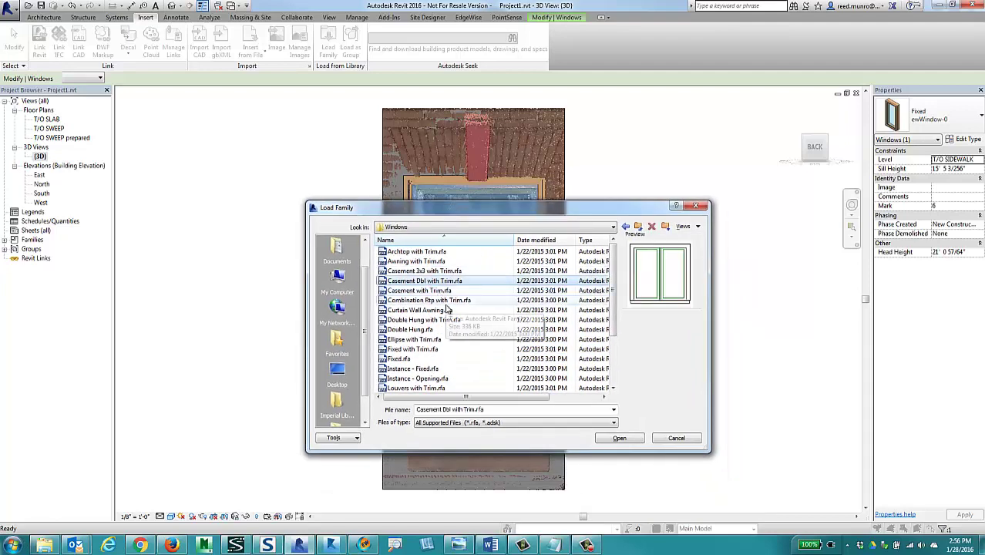
{"action": "key", "text": "Down"}
{"action": "key", "text": "Down"}
{"action": "key", "text": "Down"}
{"action": "key", "text": "Down"}
{"action": "key", "text": "Down"}
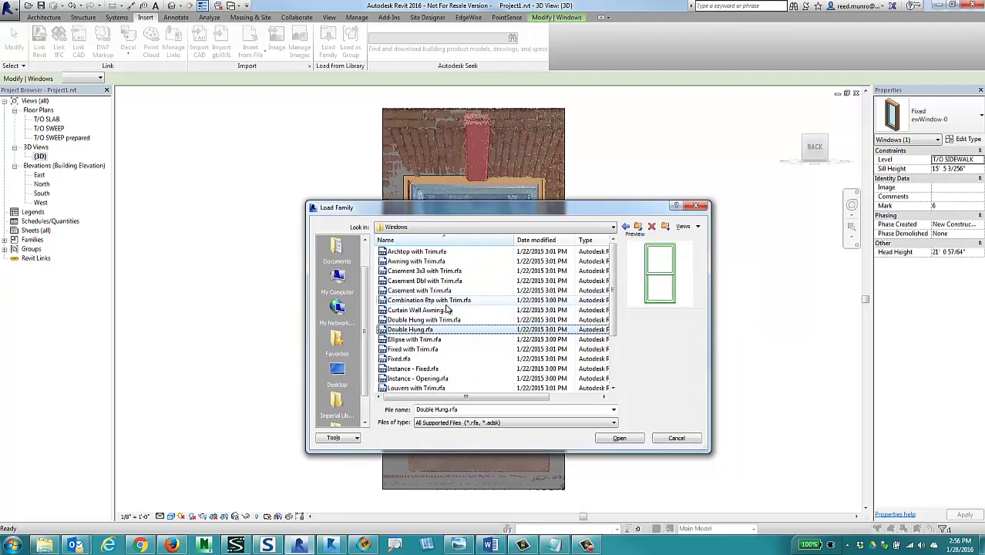
{"action": "left_click", "coordinate": [451, 321]}
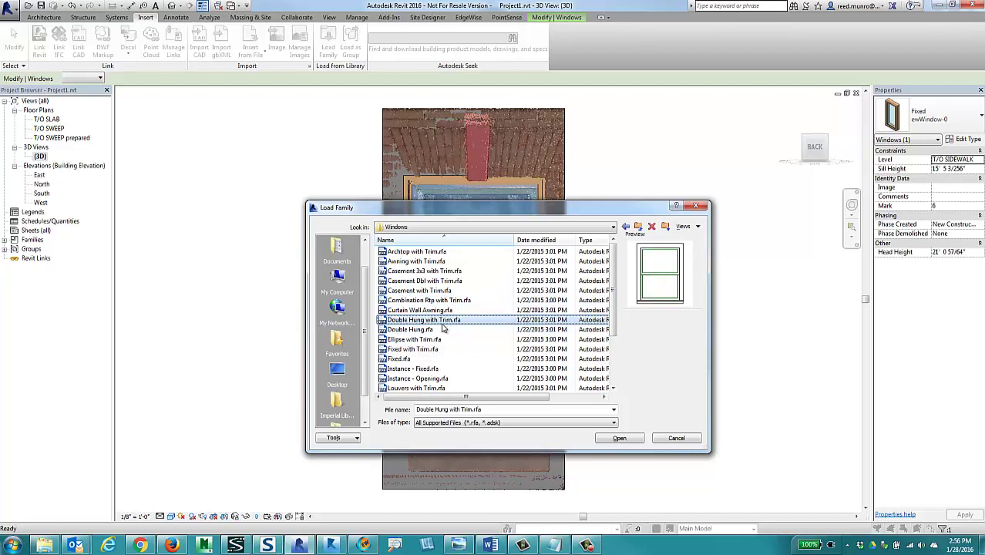
{"action": "left_click", "coordinate": [431, 330]}
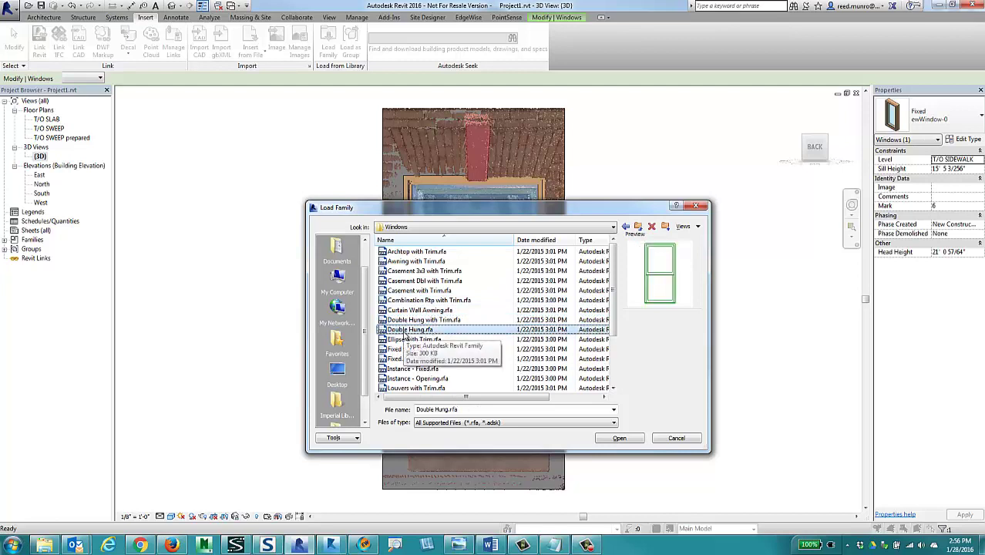
{"action": "left_click", "coordinate": [621, 438]}
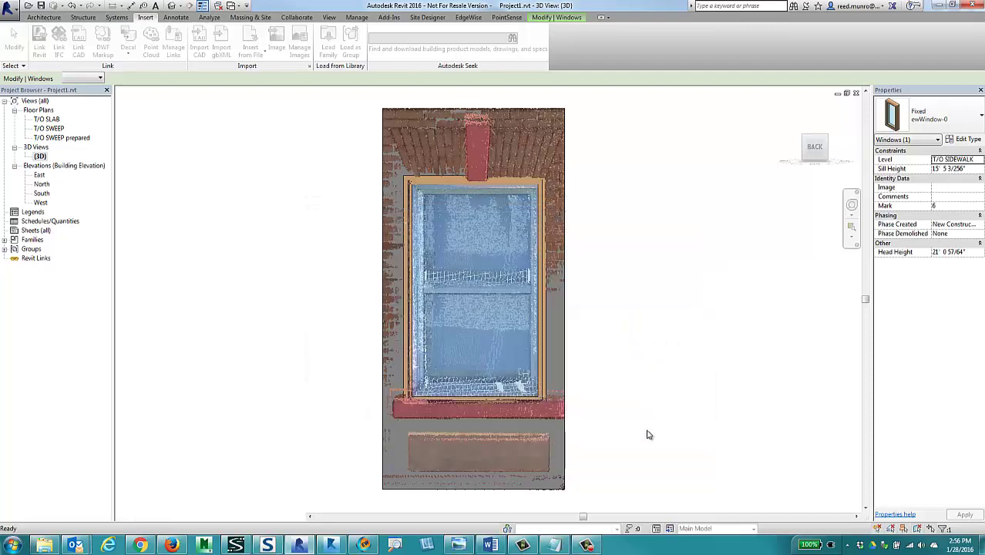
{"action": "left_click", "coordinate": [649, 301]}
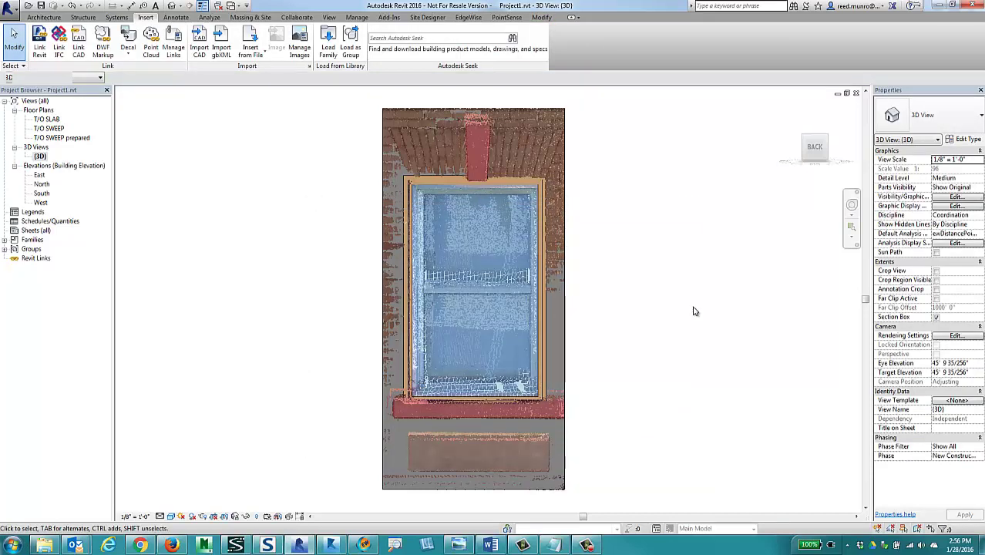
Step: Set the 3D view's visual style to Wireframe and compare the modelled window's outline with the scanned frame
{"action": "left_click", "coordinate": [542, 295]}
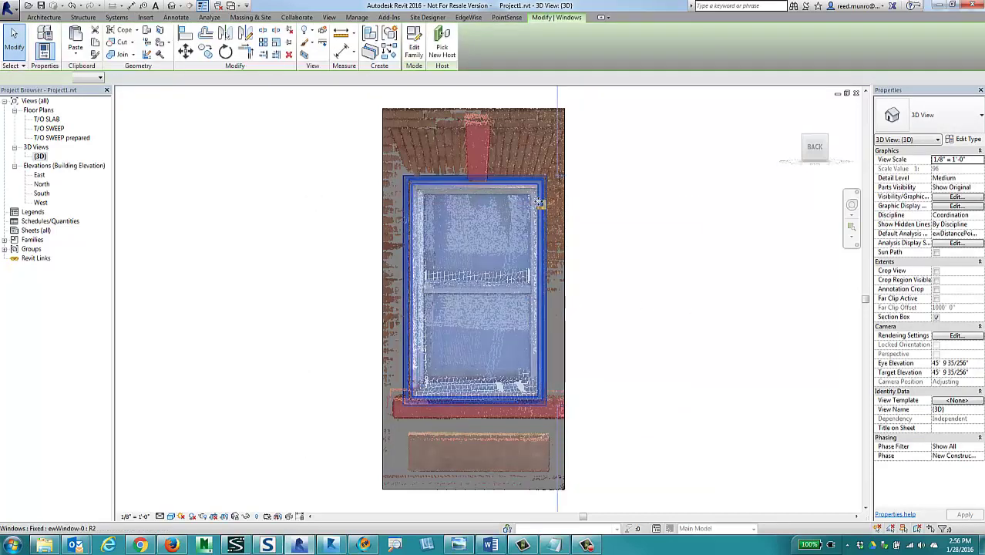
{"action": "scroll", "coordinate": [556, 234], "scroll_direction": "up", "scroll_amount": 4}
{"action": "key", "text": "Escape"}
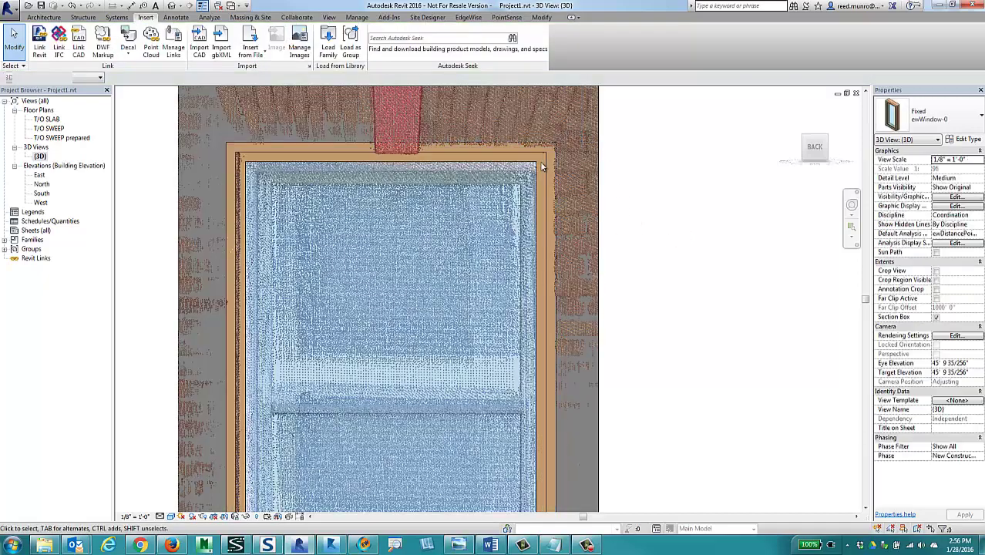
{"action": "scroll", "coordinate": [609, 231], "scroll_direction": "up", "scroll_amount": 4}
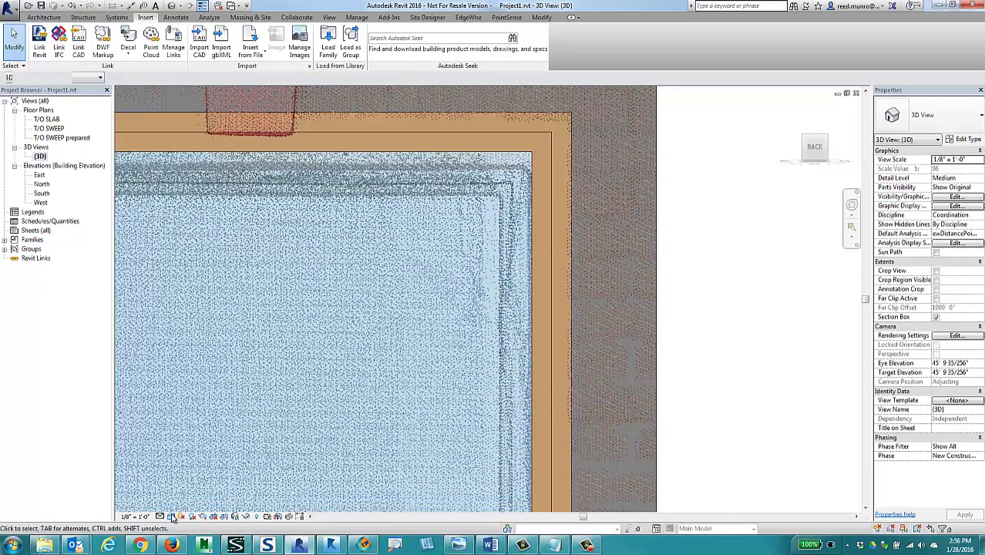
{"action": "left_click", "coordinate": [171, 516]}
{"action": "left_click", "coordinate": [204, 453]}
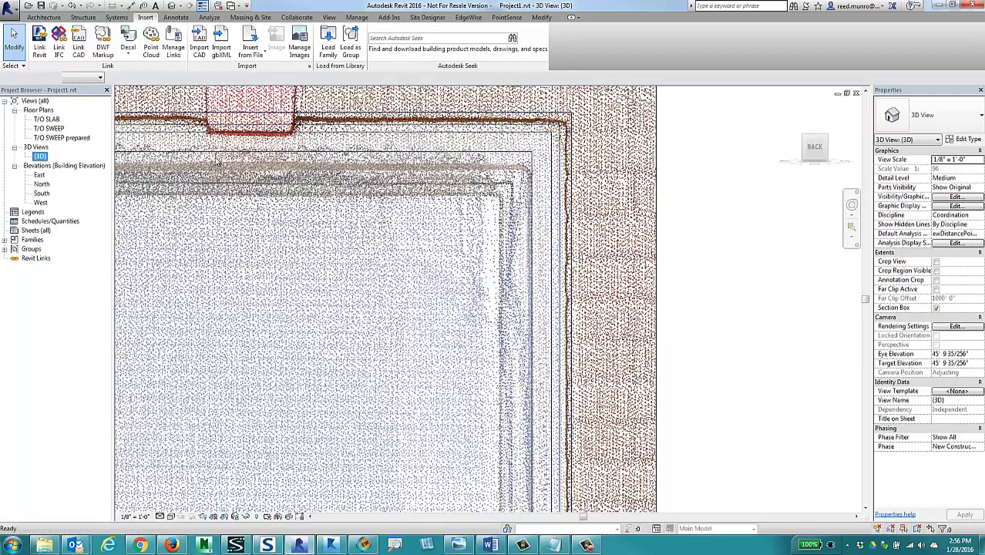
{"action": "middle_click_drag", "start_coordinate": [294, 190], "coordinate": [512, 203]}
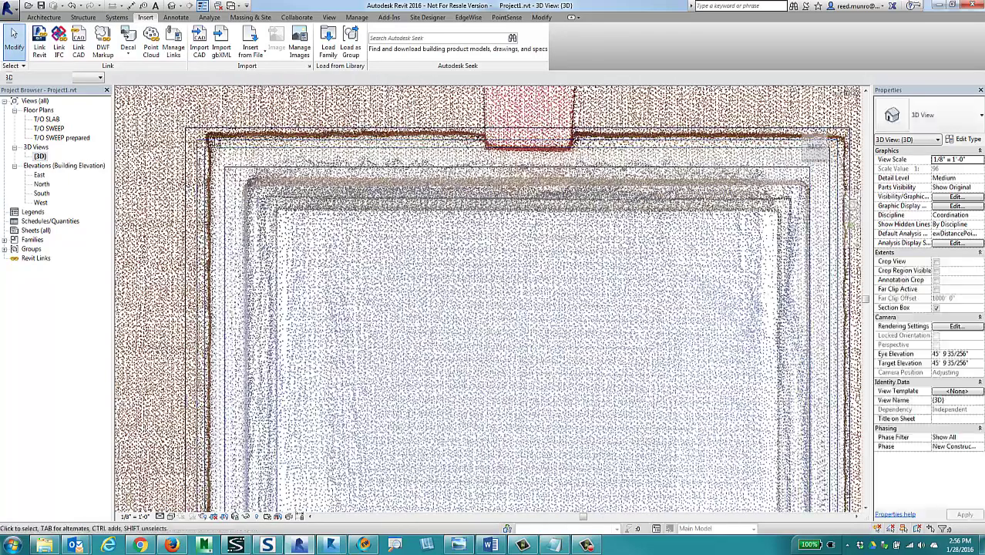
{"action": "scroll", "coordinate": [353, 369], "scroll_direction": "down", "scroll_amount": 6}
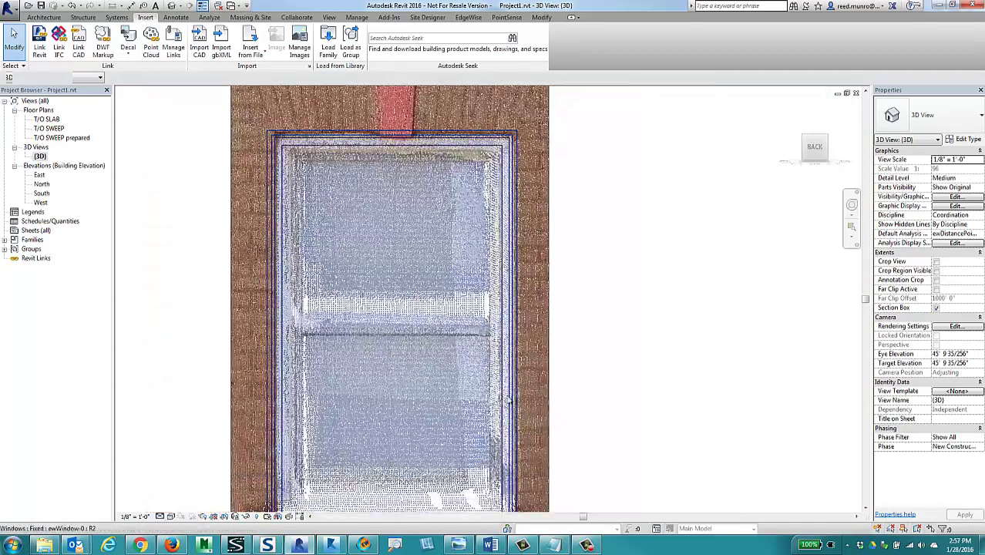
{"action": "middle_click_drag", "start_coordinate": [377, 366], "coordinate": [428, 327]}
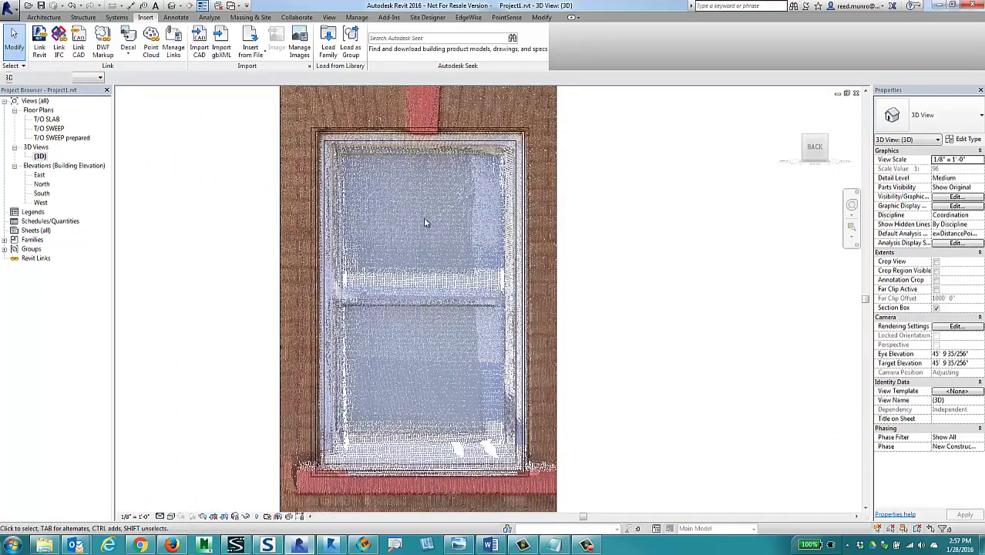
{"action": "middle_click_drag", "start_coordinate": [441, 227], "coordinate": [450, 231]}
Step: Select the fixed modelled window and change its type to Double Hung 36" x 24", dismissing the surface analysis error
{"action": "left_click", "coordinate": [532, 258]}
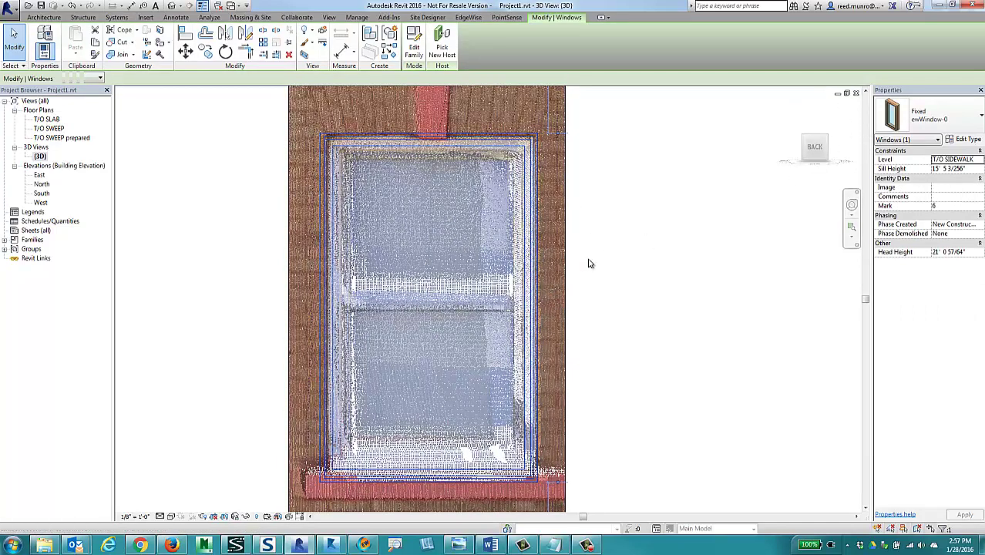
{"action": "left_click", "coordinate": [953, 120]}
{"action": "scroll", "coordinate": [925, 261], "scroll_direction": "up", "scroll_amount": 1}
{"action": "scroll", "coordinate": [927, 279], "scroll_direction": "down", "scroll_amount": 1}
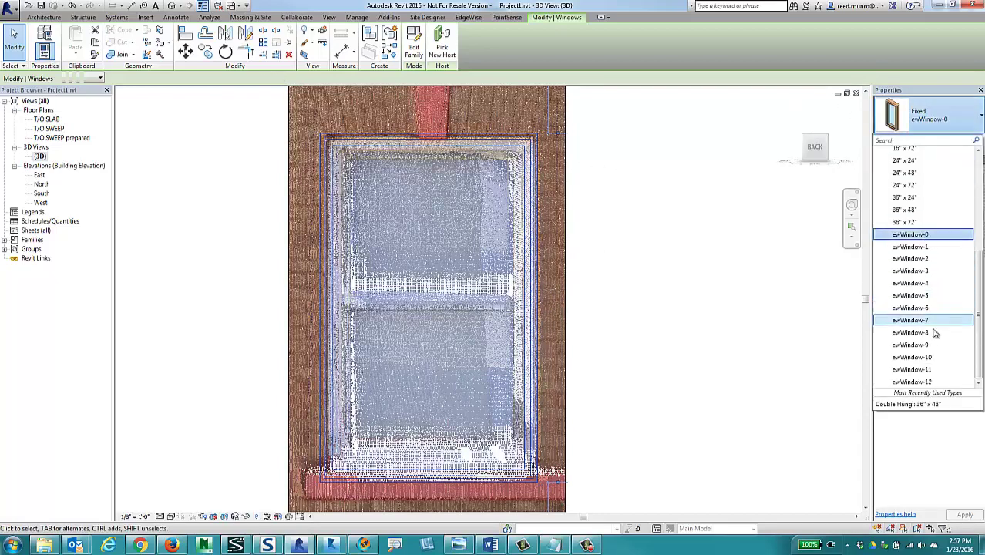
{"action": "scroll", "coordinate": [934, 336], "scroll_direction": "up", "scroll_amount": 1}
{"action": "scroll", "coordinate": [913, 247], "scroll_direction": "up", "scroll_amount": 4}
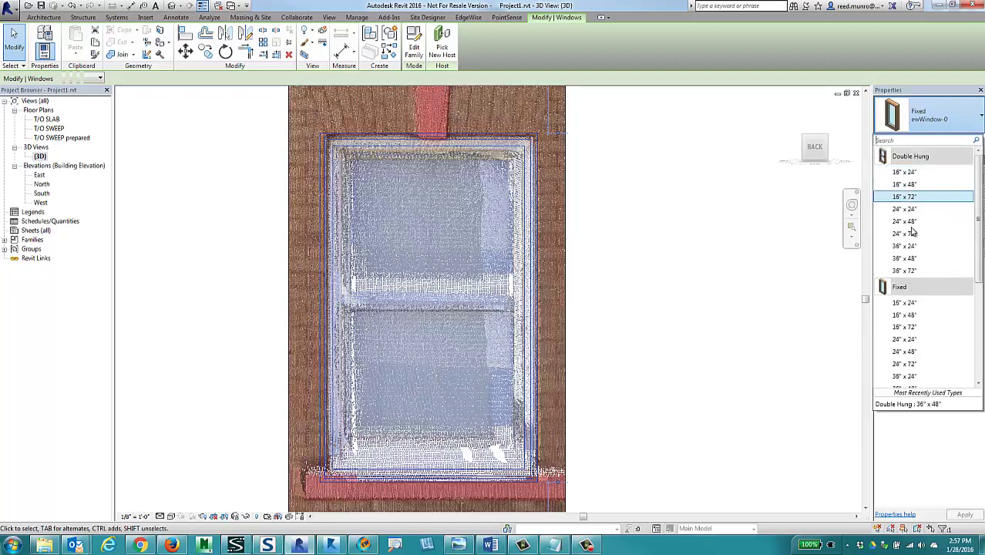
{"action": "left_click", "coordinate": [516, 209]}
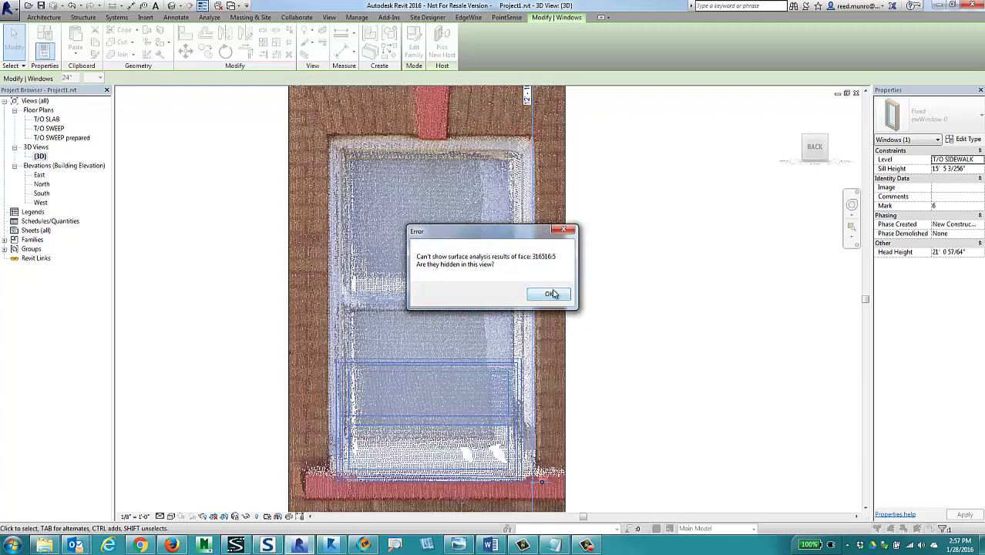
{"action": "left_click", "coordinate": [552, 293]}
{"action": "middle_click_drag", "start_coordinate": [540, 347], "coordinate": [513, 281]}
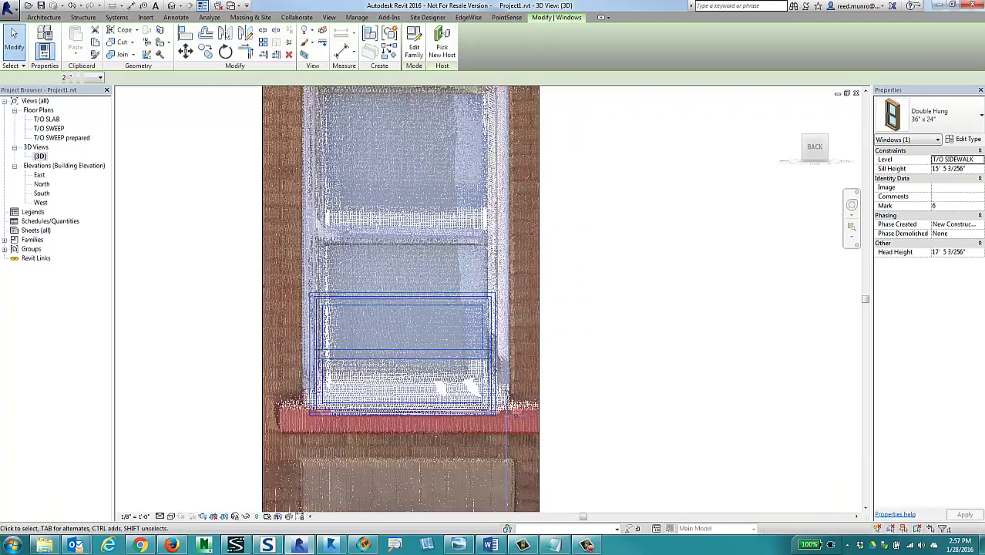
Step: Change the double-hung window to the 36" x 72" type and compare it with the scanned window
{"action": "left_click", "coordinate": [928, 115]}
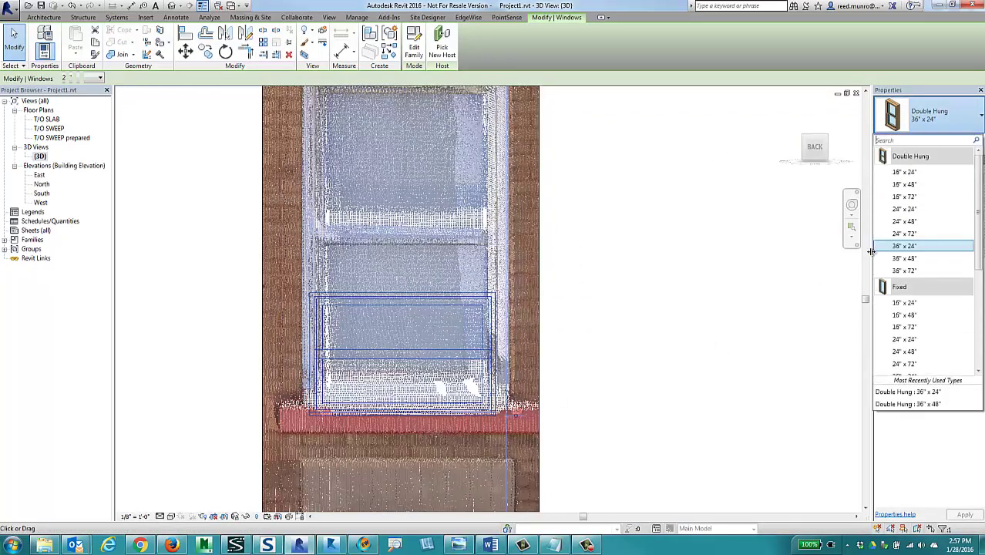
{"action": "left_click", "coordinate": [932, 271]}
{"action": "middle_click_drag", "start_coordinate": [516, 216], "coordinate": [530, 284]}
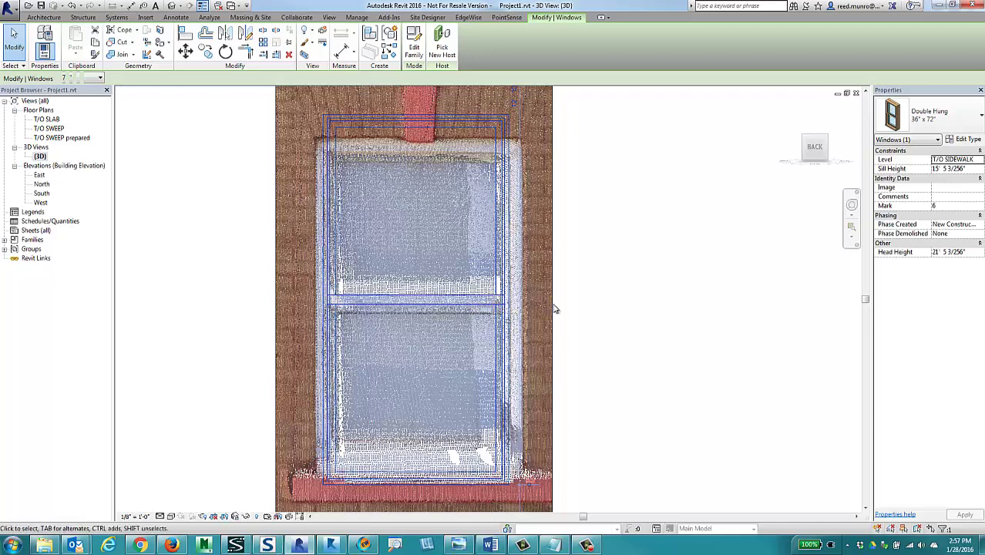
{"action": "scroll", "coordinate": [542, 325], "scroll_direction": "down", "scroll_amount": 3}
{"action": "left_click", "coordinate": [585, 312]}
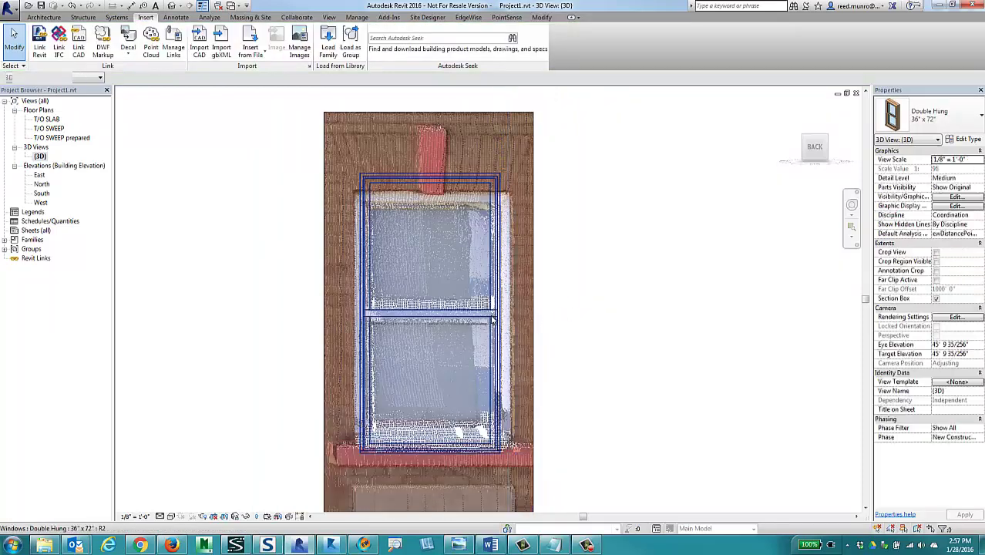
Step: Duplicate the window's Double Hung 36" x 72" type under the name WT2
{"action": "left_click", "coordinate": [971, 141]}
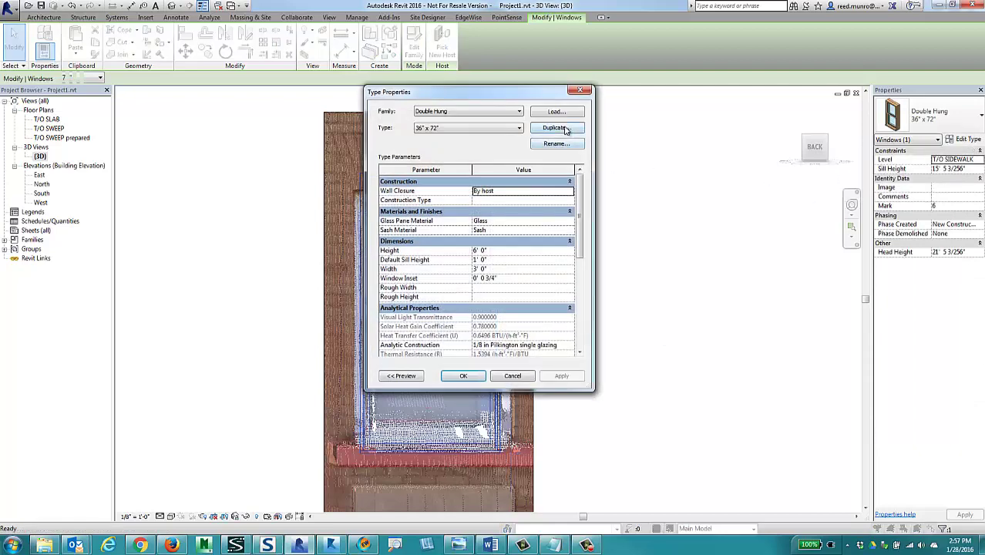
{"action": "left_click", "coordinate": [556, 128]}
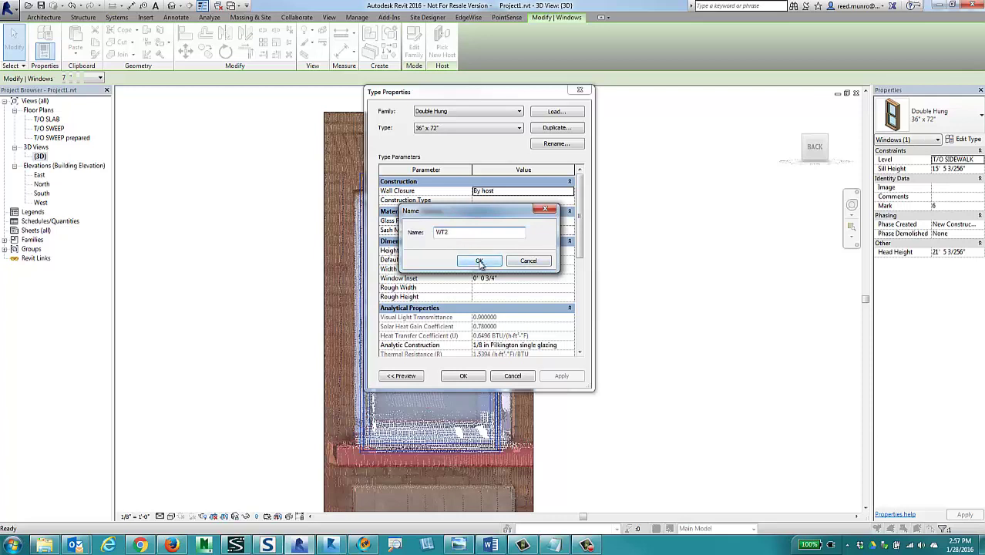
{"action": "left_click", "coordinate": [479, 262]}
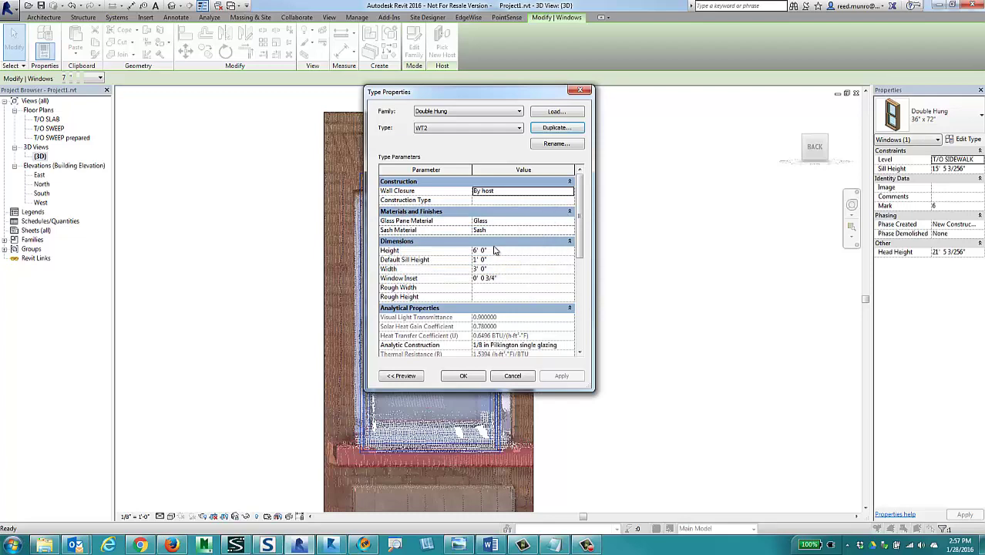
{"action": "left_click", "coordinate": [463, 376]}
{"action": "left_click", "coordinate": [552, 302]}
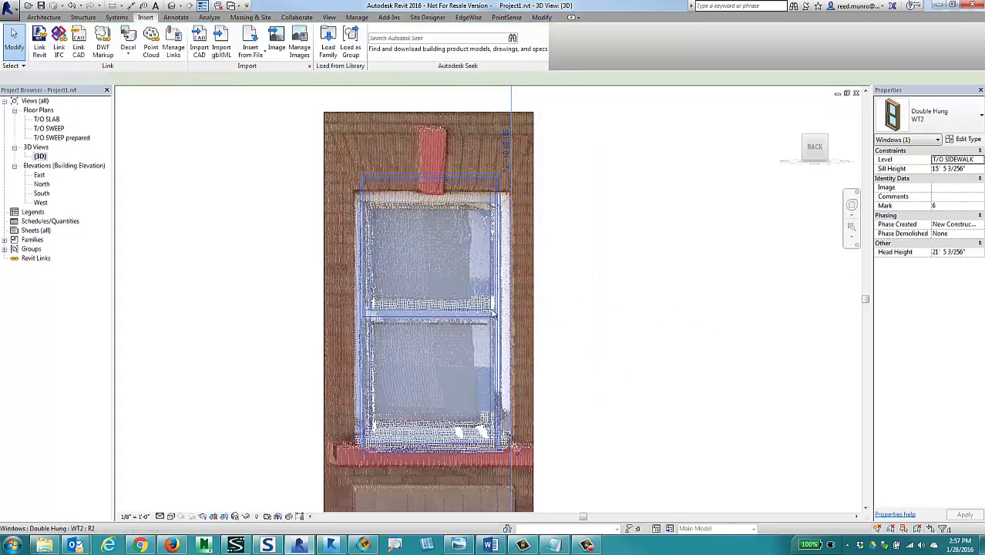
Step: Open the Double Hung family for editing and save it as WT2.rfa in Scanning Workflow > DataSet > Revit > Families on the desktop
{"action": "left_click", "coordinate": [488, 315]}
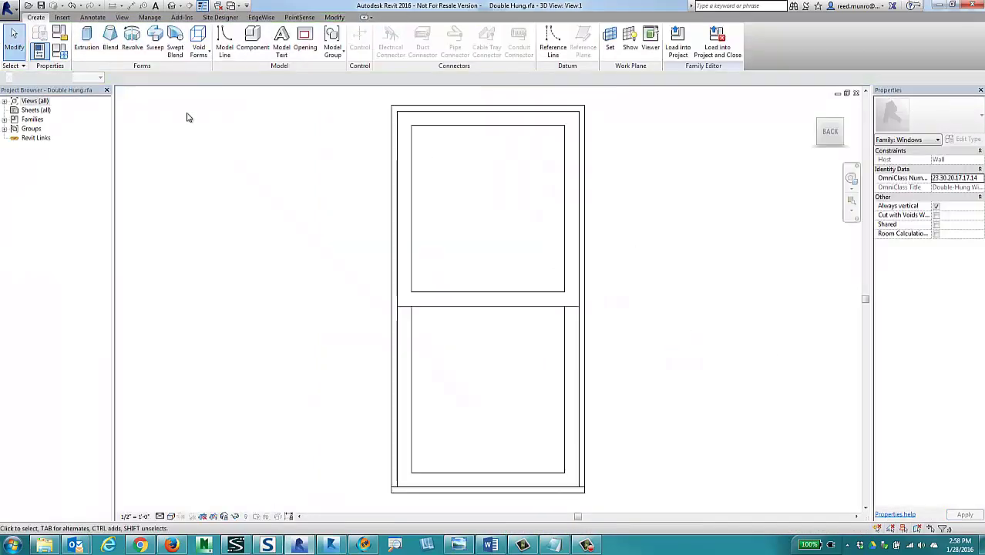
{"action": "left_click", "coordinate": [10, 7]}
{"action": "mouse_move", "coordinate": [36, 124]}
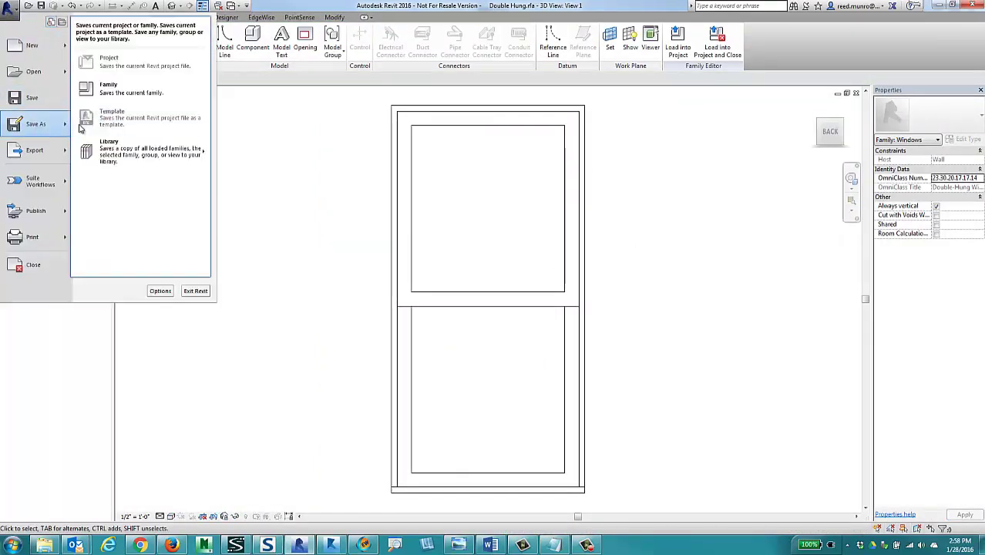
{"action": "left_click", "coordinate": [117, 87]}
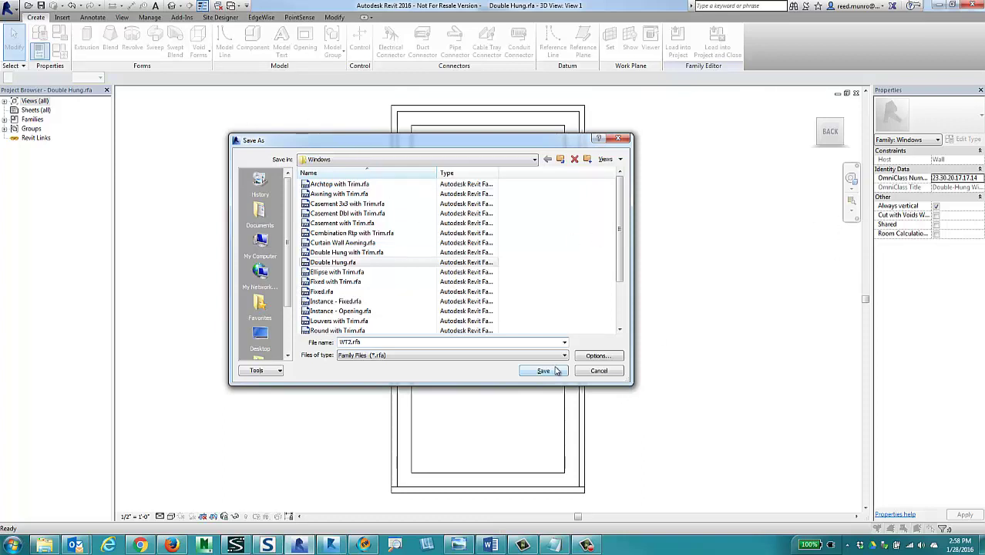
{"action": "left_click", "coordinate": [260, 337]}
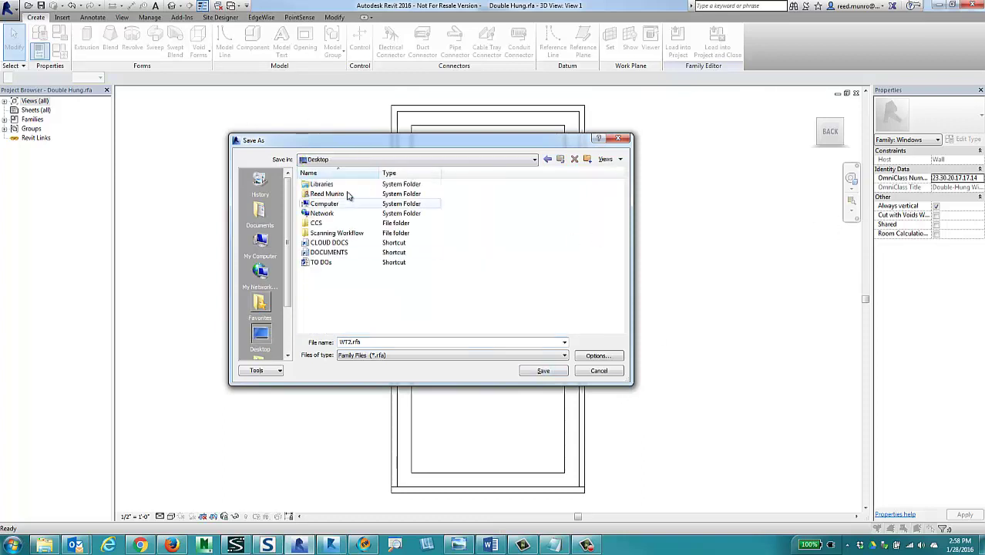
{"action": "double_click", "coordinate": [330, 232]}
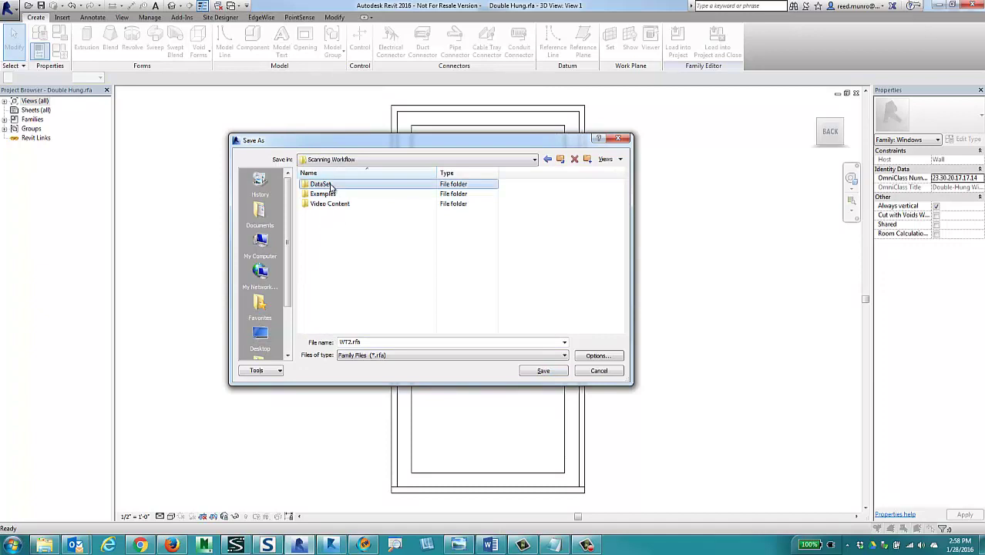
{"action": "double_click", "coordinate": [331, 187]}
{"action": "double_click", "coordinate": [326, 215]}
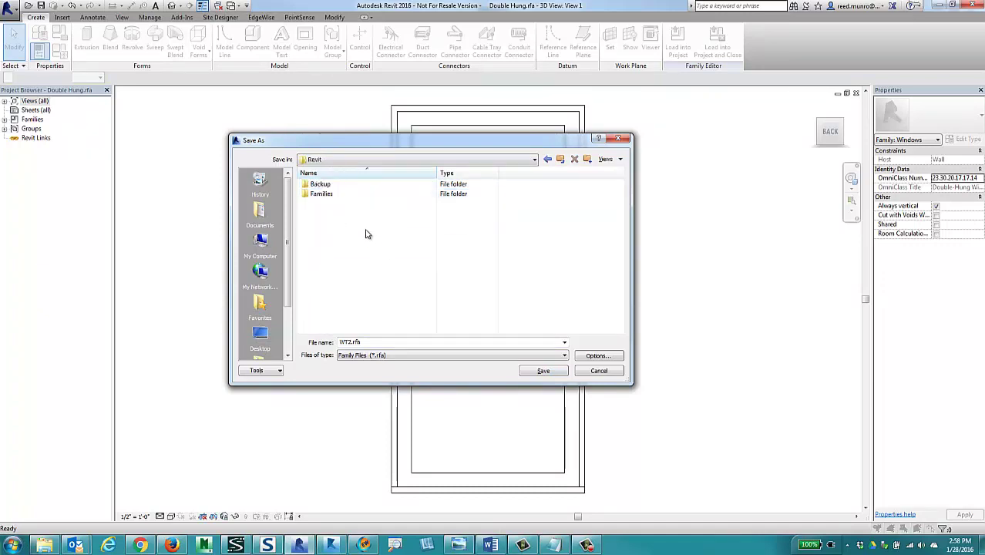
{"action": "double_click", "coordinate": [329, 194]}
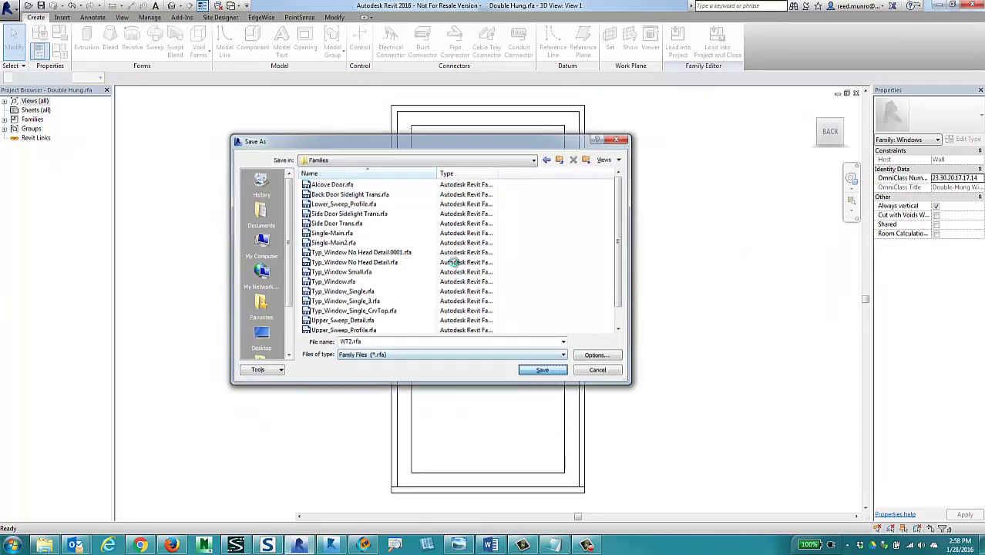
{"action": "key", "text": "Return"}
{"action": "scroll", "coordinate": [568, 312], "scroll_direction": "down", "scroll_amount": 2}
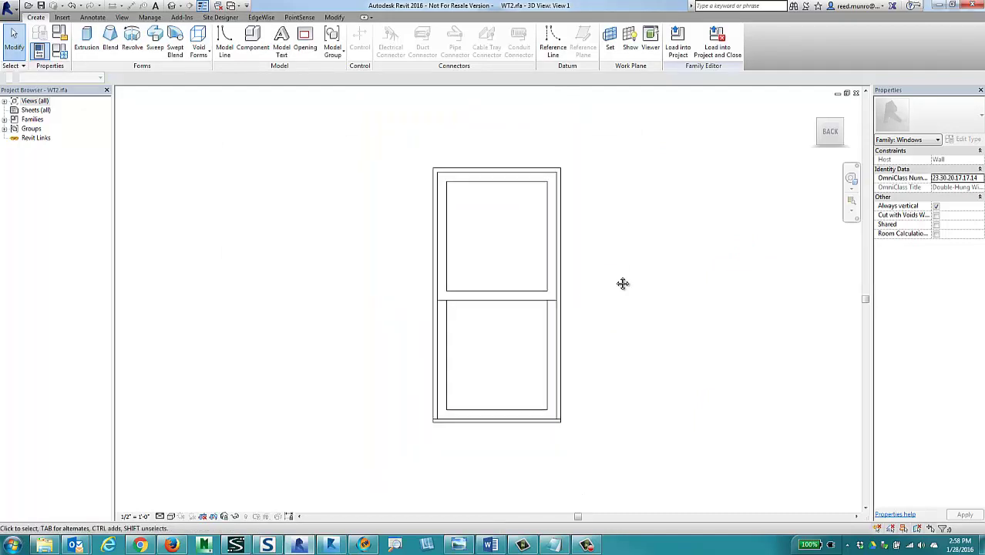
{"action": "middle_click_drag", "start_coordinate": [622, 284], "coordinate": [576, 279]}
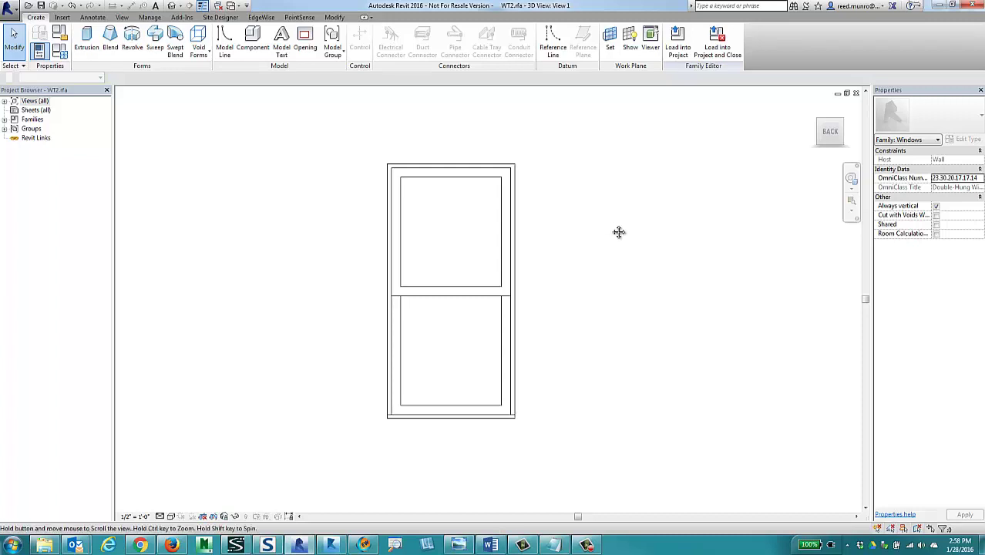
{"action": "middle_click_drag", "start_coordinate": [611, 232], "coordinate": [585, 235]}
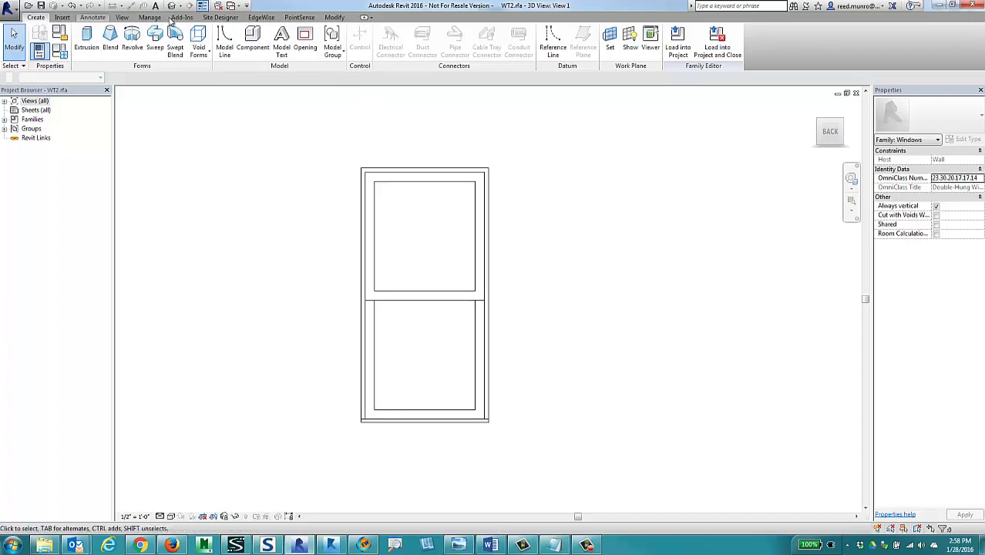
{"action": "left_click", "coordinate": [299, 17]}
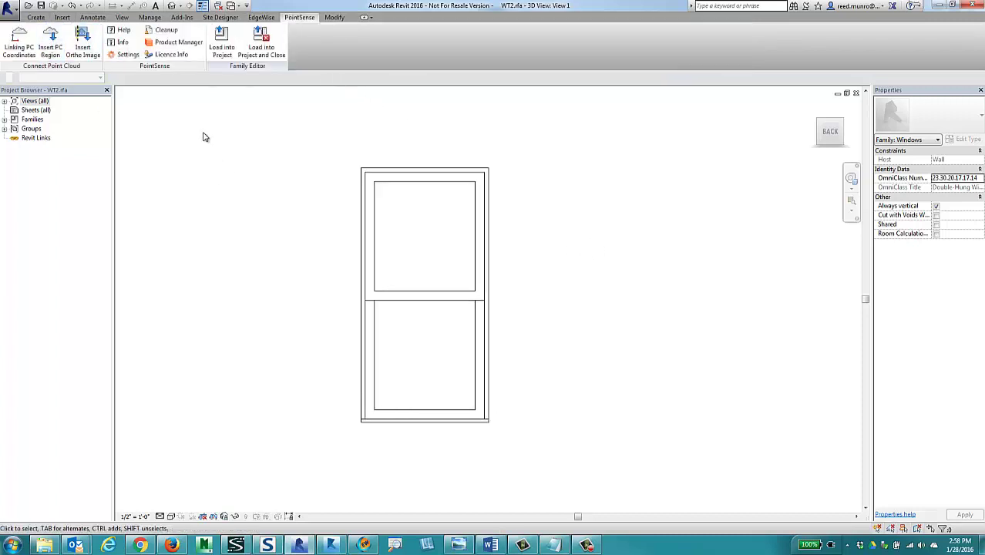
{"action": "left_click", "coordinate": [56, 51]}
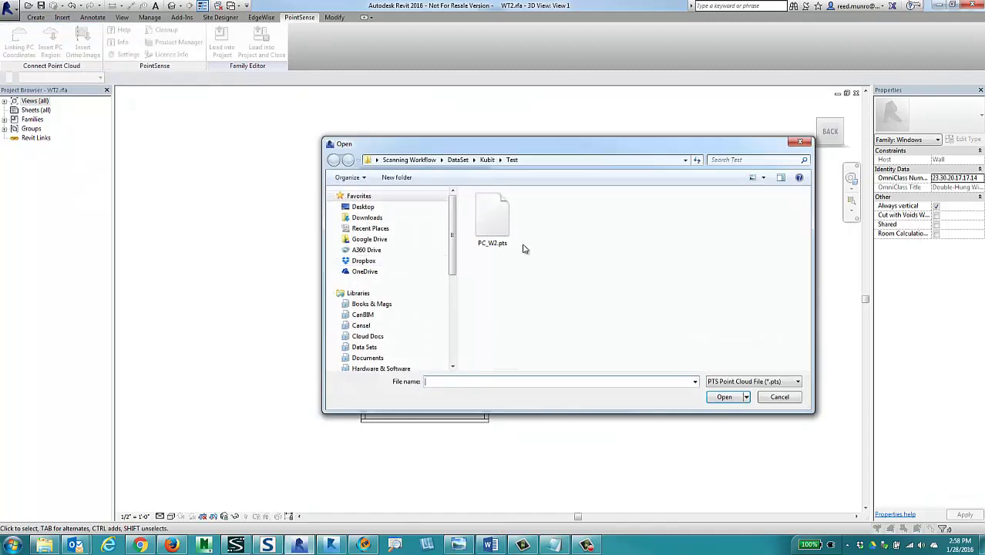
{"action": "left_click", "coordinate": [779, 399]}
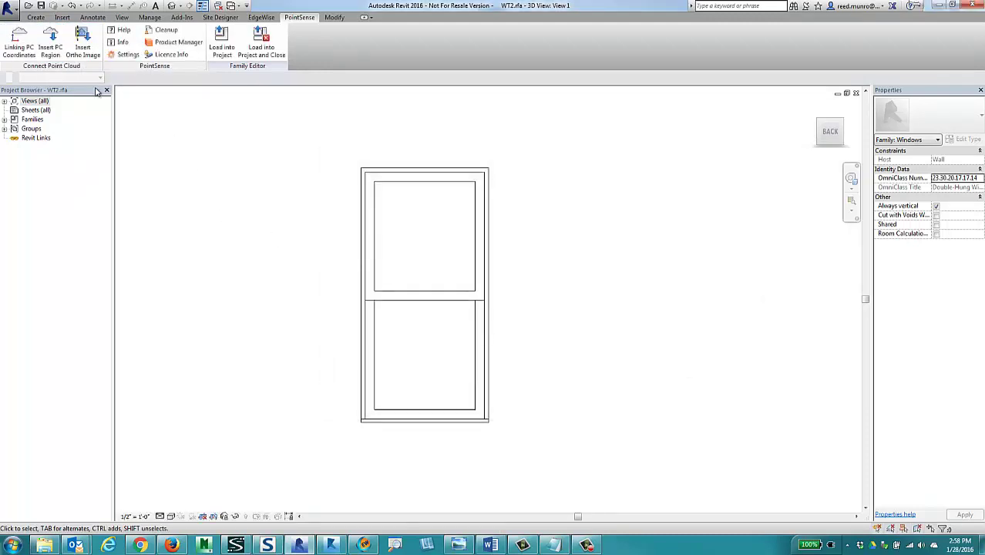
{"action": "left_click", "coordinate": [82, 44]}
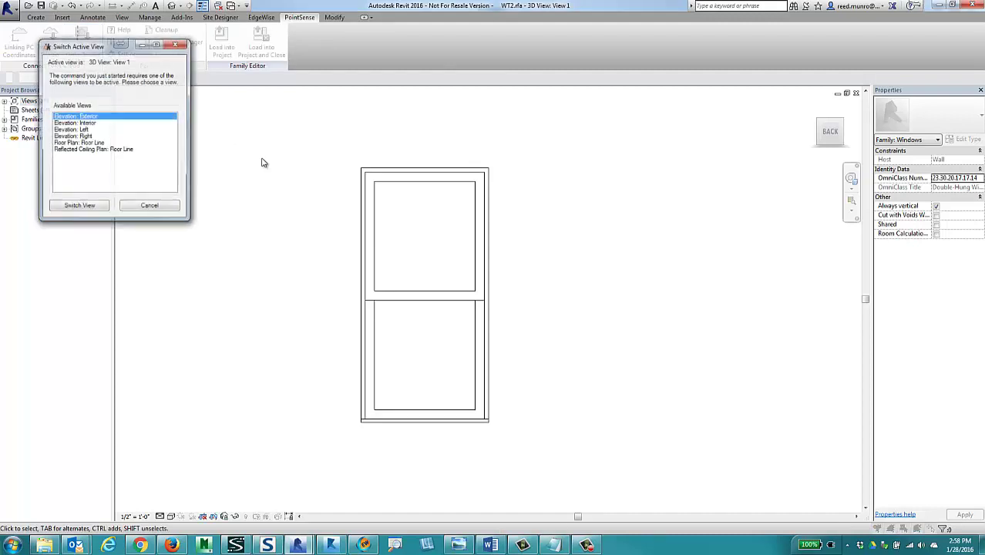
{"action": "left_click", "coordinate": [150, 208]}
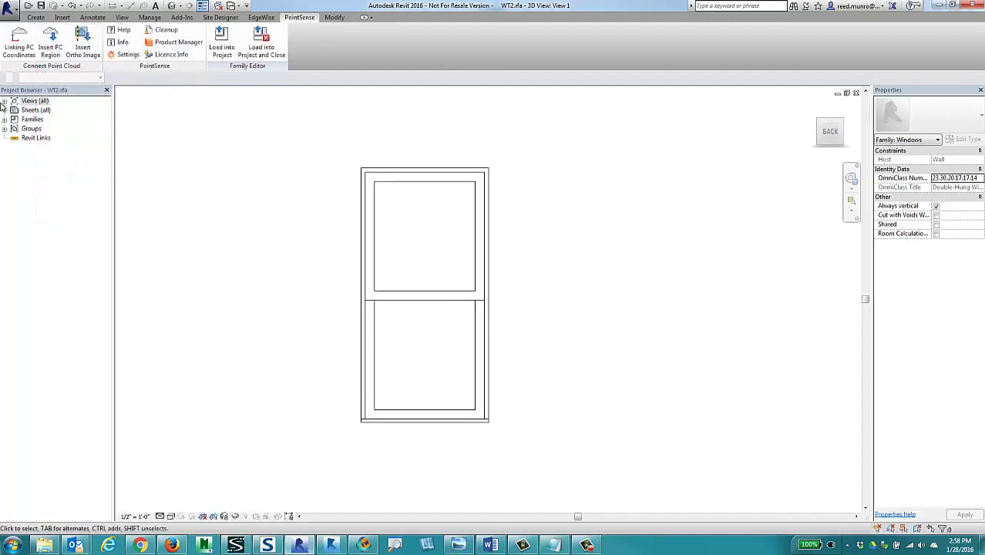
Step: Open the family's Exterior elevation view
{"action": "left_click", "coordinate": [4, 102]}
{"action": "left_click", "coordinate": [14, 111]}
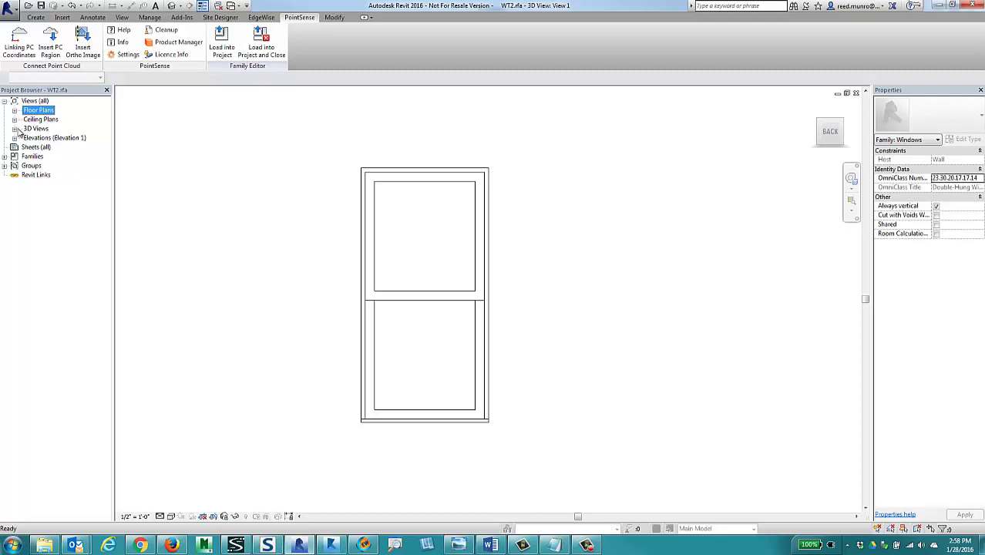
{"action": "left_click", "coordinate": [14, 138]}
{"action": "double_click", "coordinate": [44, 147]}
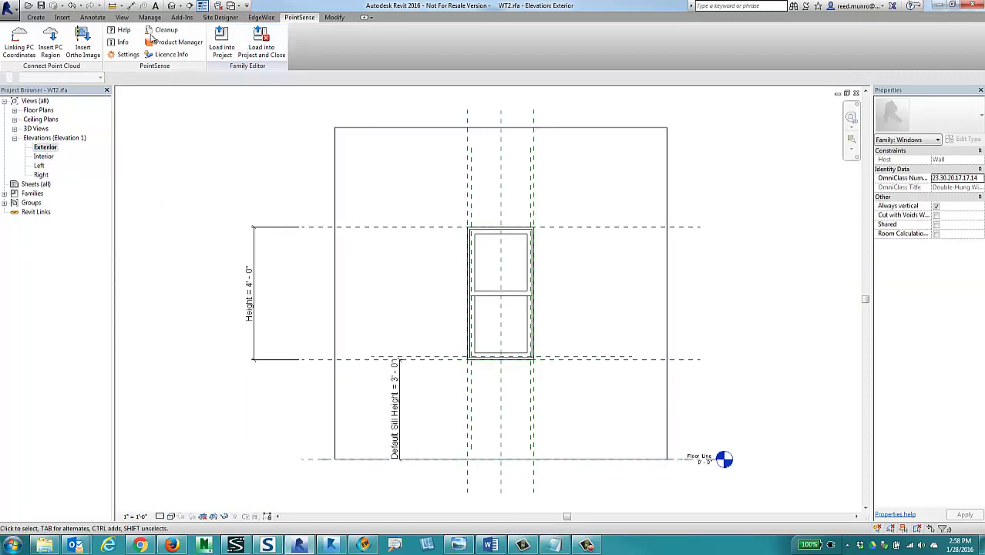
Step: Insert the Elevation.xmlscale ortho image into the Exterior elevation and set the view's visual style to Wireframe
{"action": "left_click", "coordinate": [62, 17]}
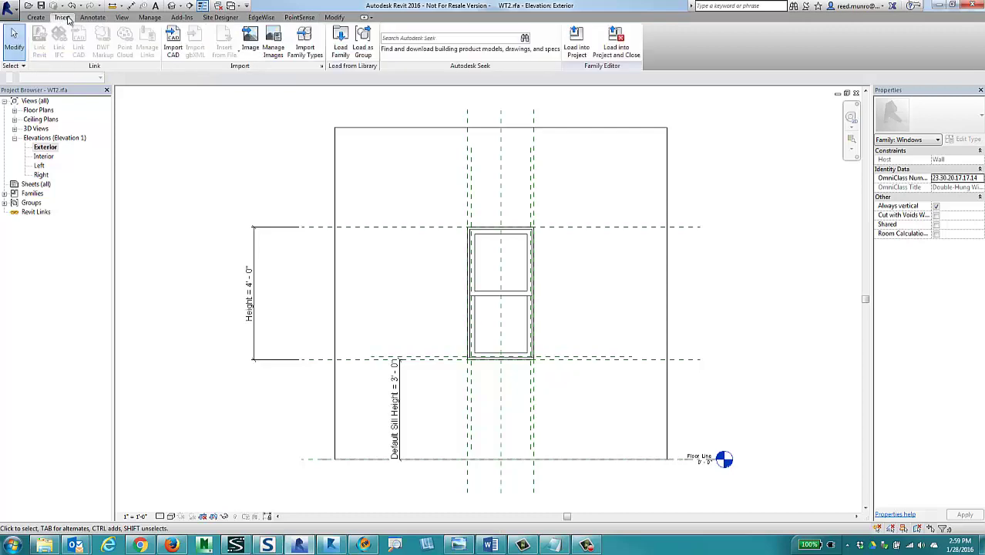
{"action": "left_click", "coordinate": [299, 17]}
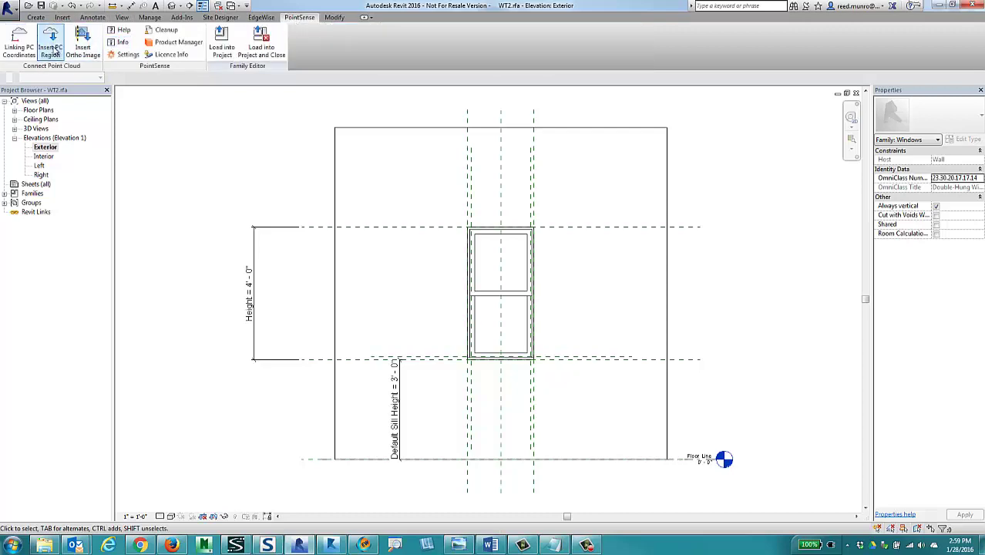
{"action": "left_click", "coordinate": [82, 48]}
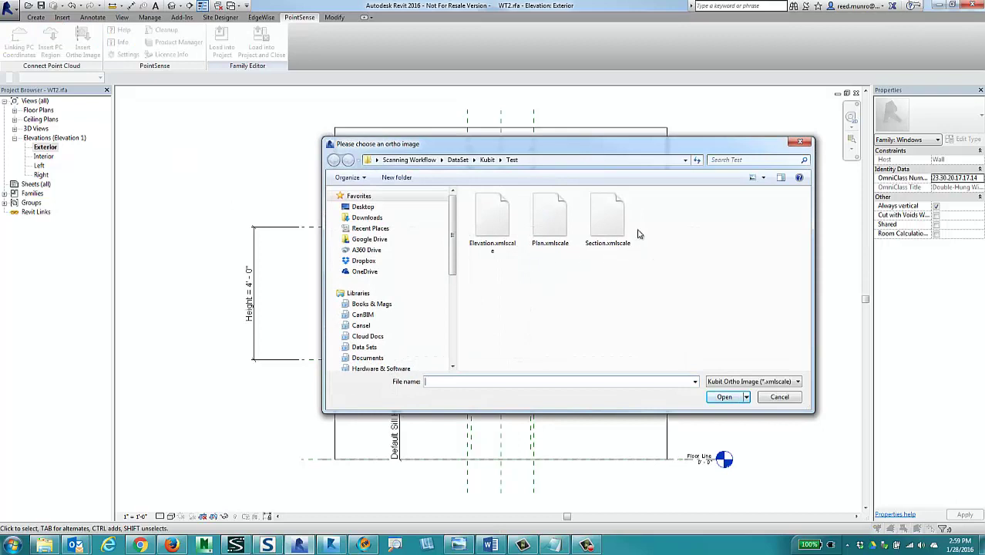
{"action": "left_click", "coordinate": [502, 228]}
{"action": "left_click", "coordinate": [724, 397]}
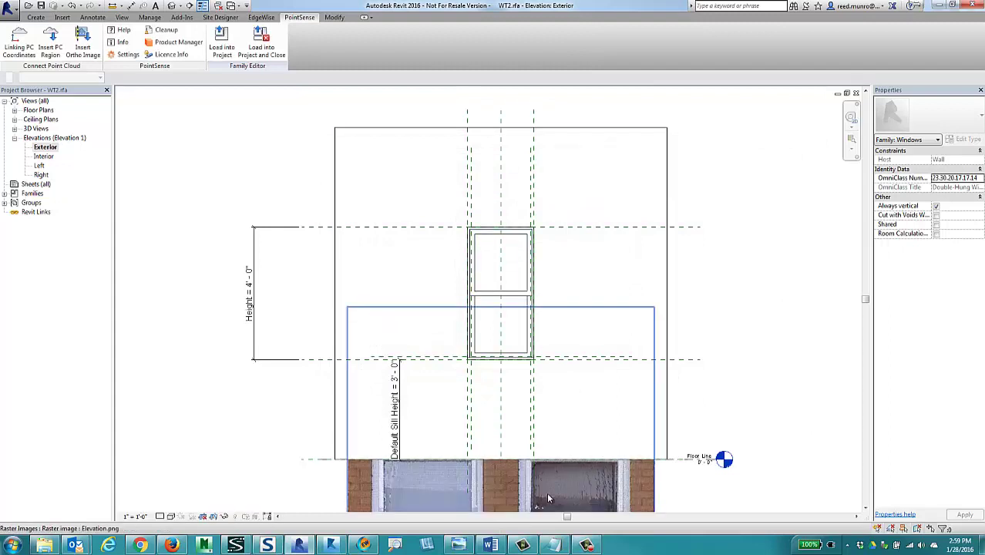
{"action": "left_click", "coordinate": [171, 516]}
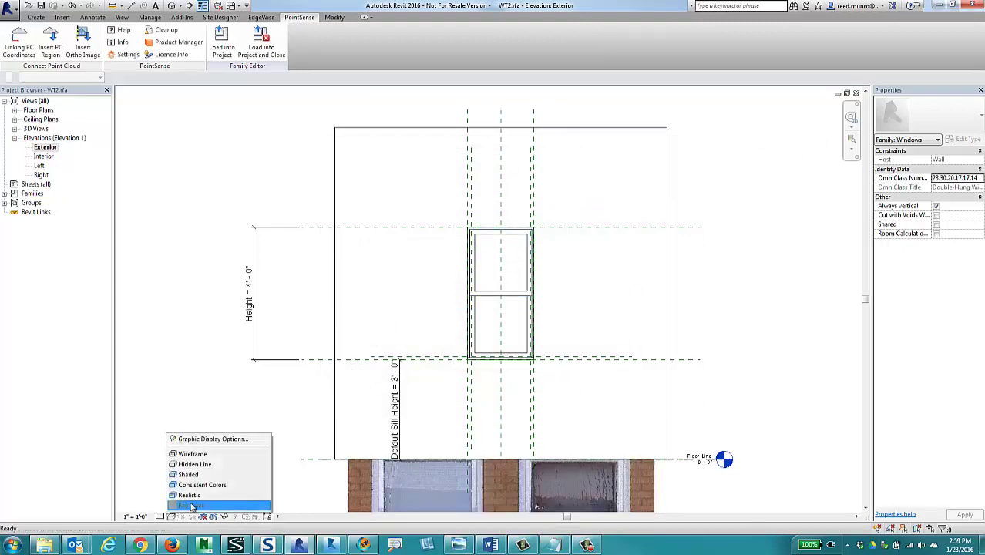
{"action": "left_click", "coordinate": [201, 455]}
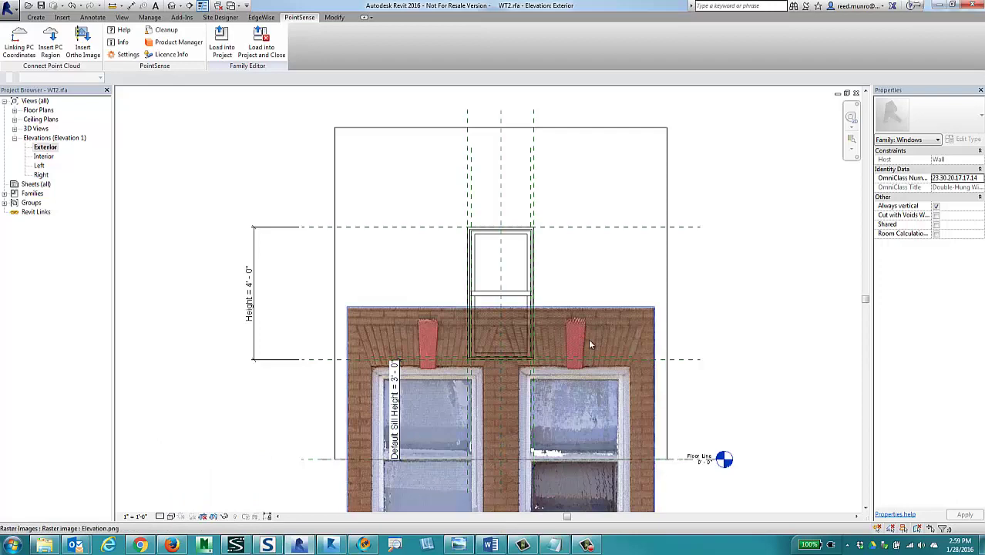
Step: Move the Elevation ortho image so its left-hand scanned window is centred over the family's window geometry
{"action": "left_click_drag", "start_coordinate": [601, 344], "coordinate": [607, 336]}
{"action": "left_click_drag", "start_coordinate": [609, 249], "coordinate": [641, 237]}
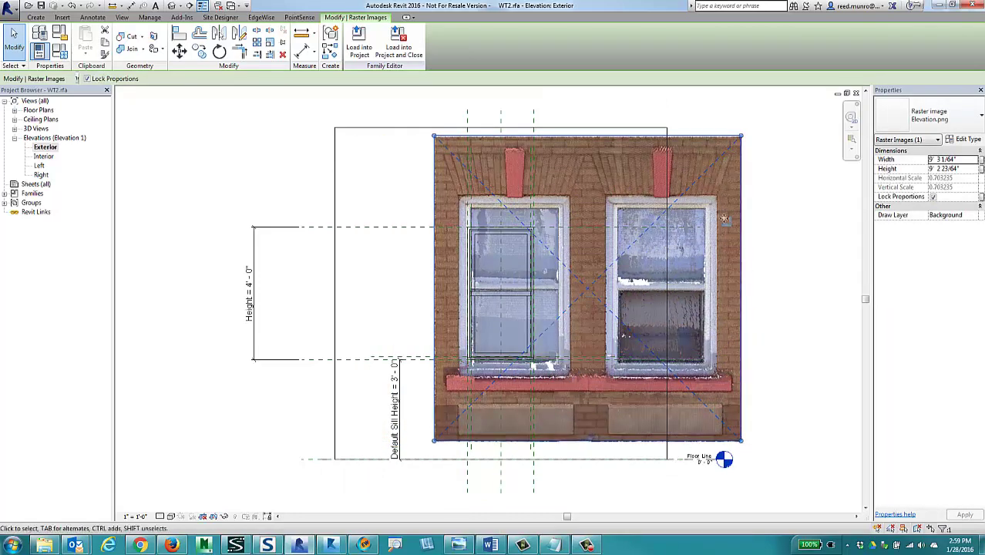
{"action": "left_click_drag", "start_coordinate": [593, 301], "coordinate": [580, 305]}
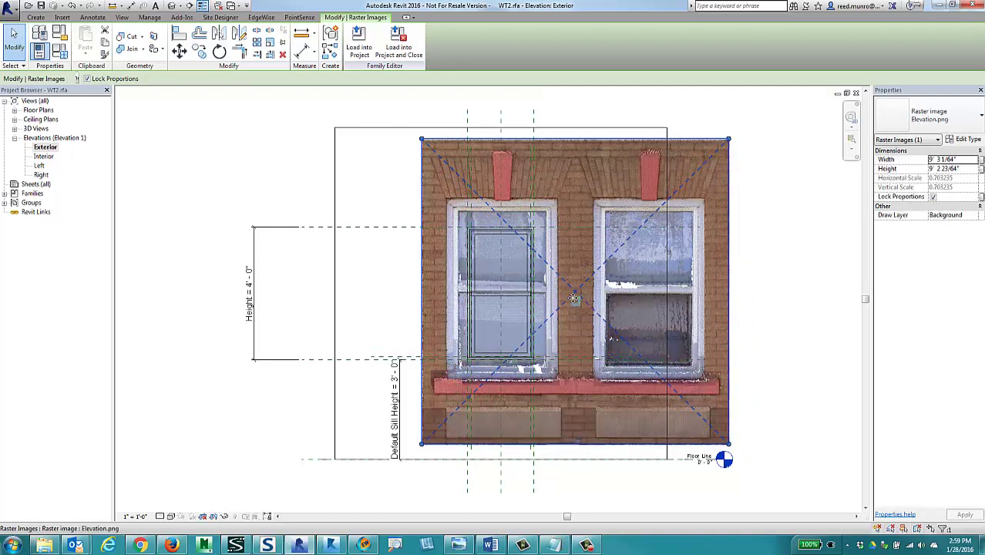
{"action": "left_click", "coordinate": [759, 321]}
{"action": "scroll", "coordinate": [530, 277], "scroll_direction": "up", "scroll_amount": 3}
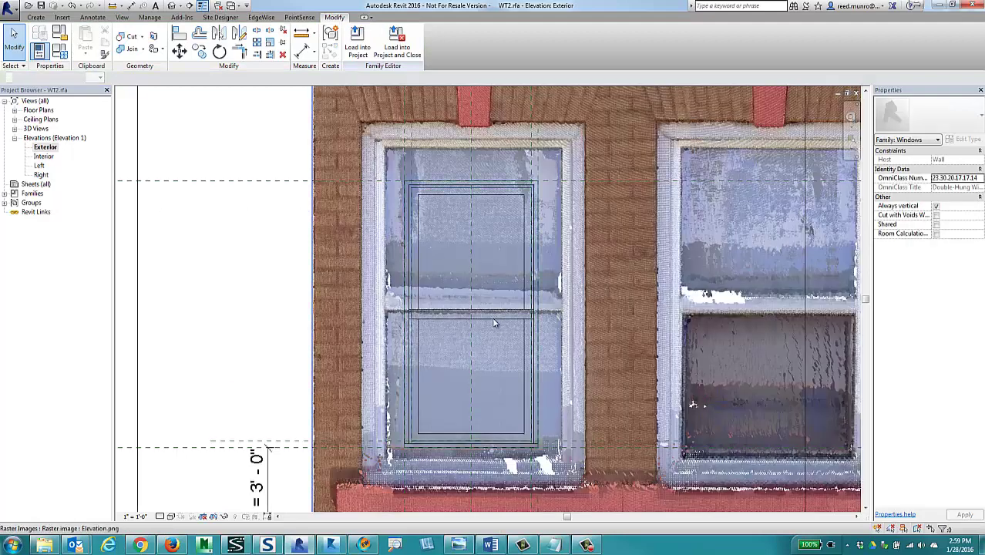
{"action": "middle_click_drag", "start_coordinate": [628, 258], "coordinate": [586, 322]}
{"action": "scroll", "coordinate": [587, 322], "scroll_direction": "down", "scroll_amount": 6}
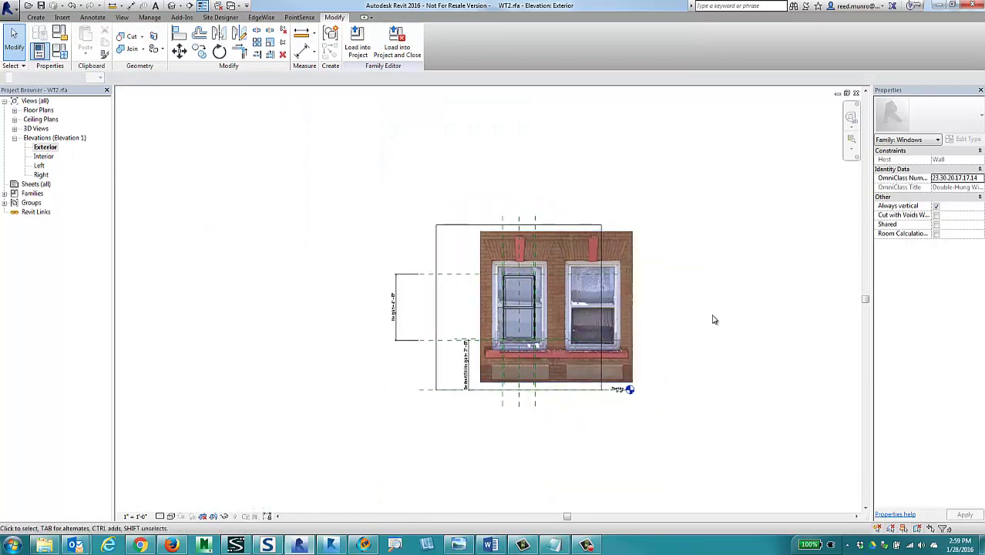
{"action": "middle_click_drag", "start_coordinate": [715, 320], "coordinate": [677, 331]}
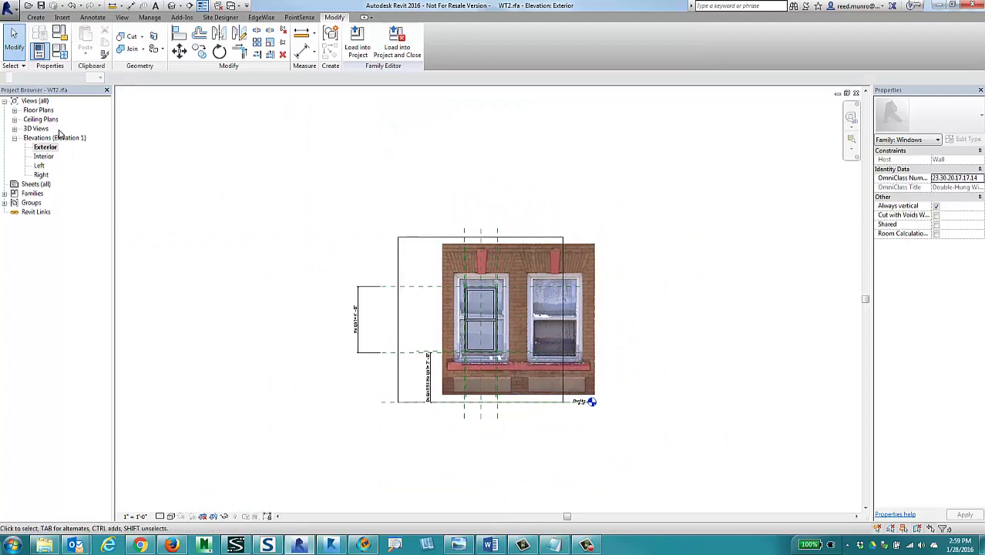
Step: Delete every other type from the window family so only WT2 remains, and apply WT2 as the current type
{"action": "left_click", "coordinate": [545, 393]}
{"action": "scroll", "coordinate": [457, 336], "scroll_direction": "up", "scroll_amount": 3}
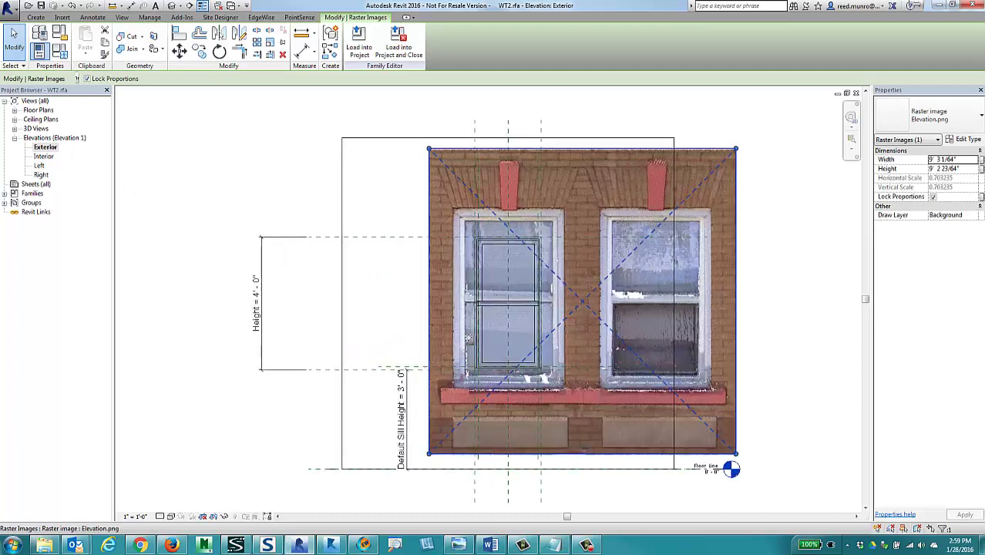
{"action": "middle_click_drag", "start_coordinate": [530, 349], "coordinate": [504, 361]}
{"action": "scroll", "coordinate": [510, 328], "scroll_direction": "up", "scroll_amount": 3}
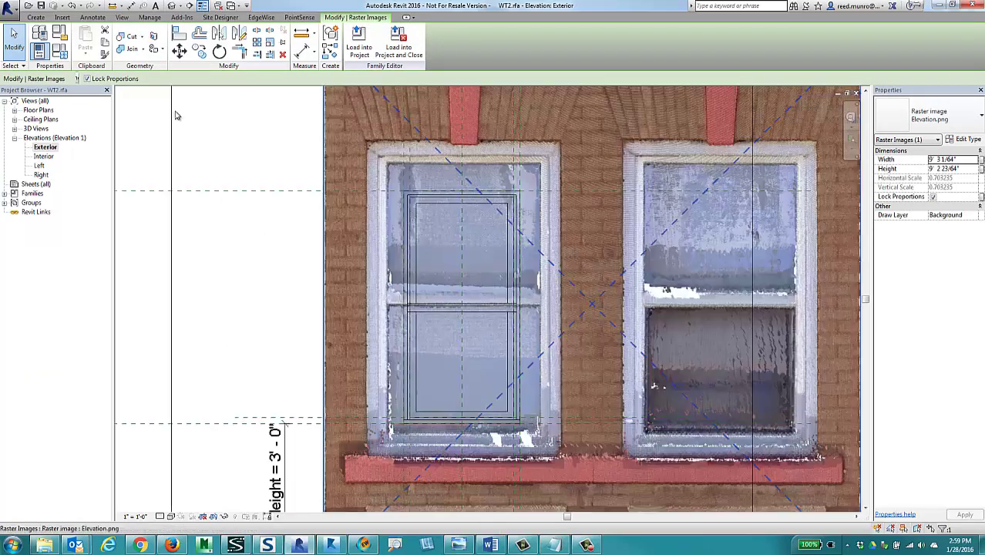
{"action": "left_click", "coordinate": [58, 52]}
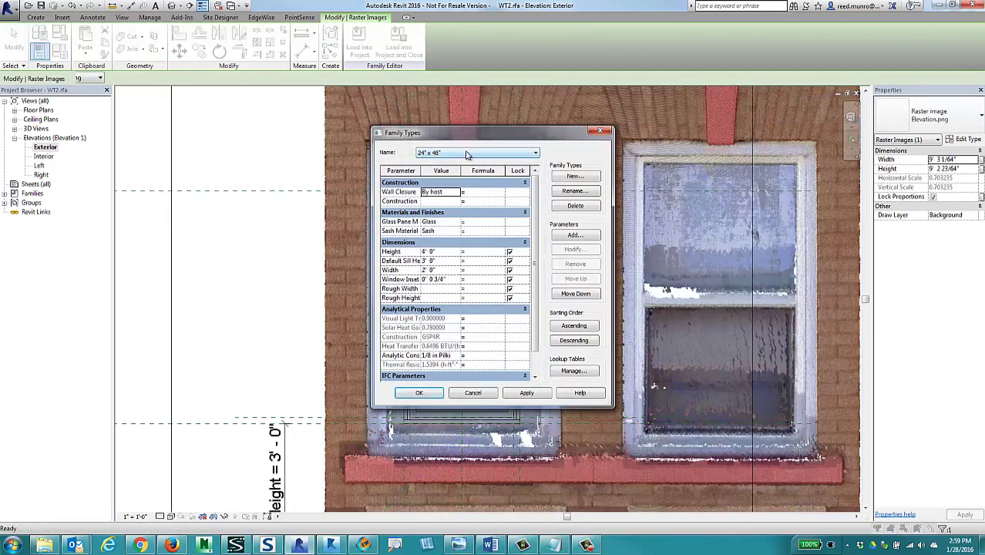
{"action": "left_click", "coordinate": [466, 153]}
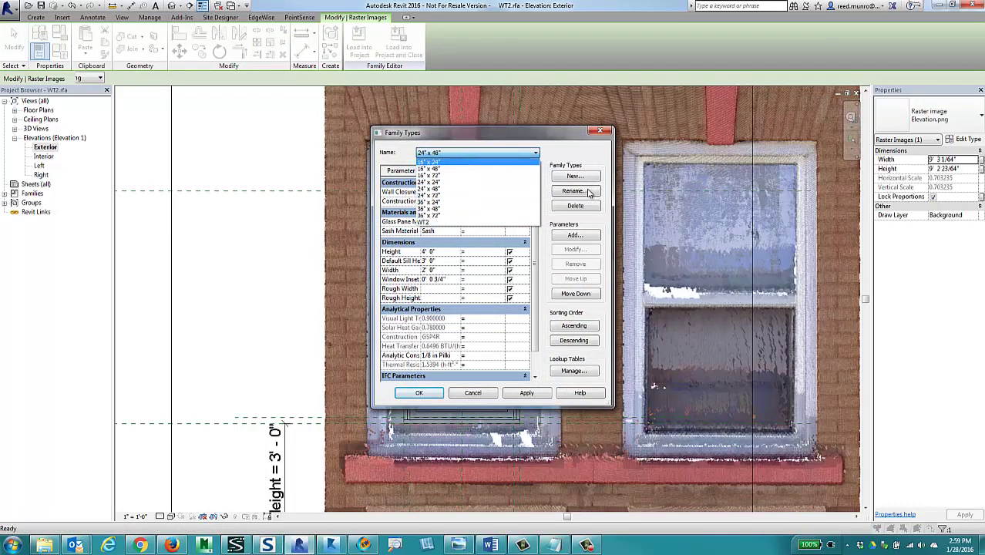
{"action": "left_click", "coordinate": [584, 211]}
{"action": "left_click", "coordinate": [583, 208]}
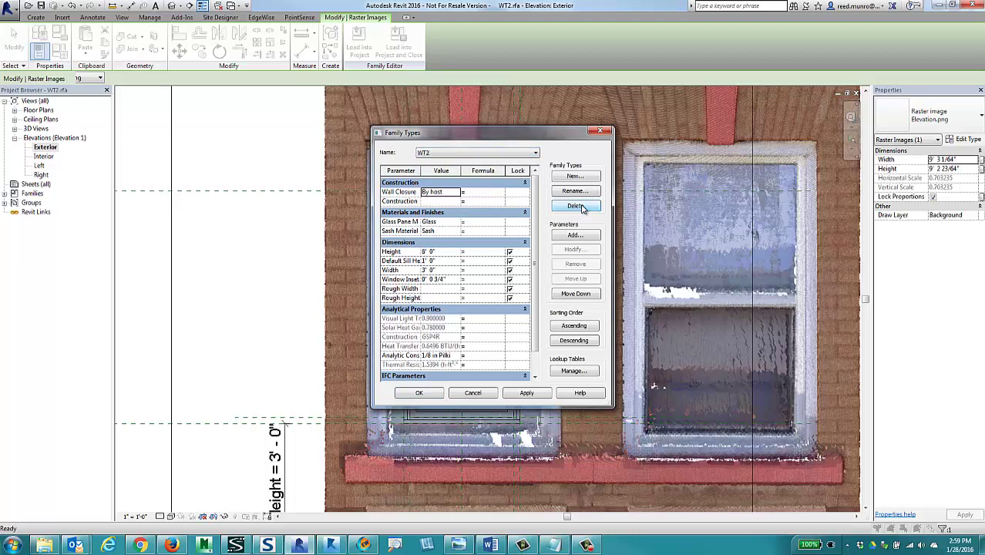
{"action": "left_click", "coordinate": [520, 154]}
{"action": "left_click", "coordinate": [493, 161]}
{"action": "left_click", "coordinate": [572, 206]}
{"action": "left_click", "coordinate": [444, 153]}
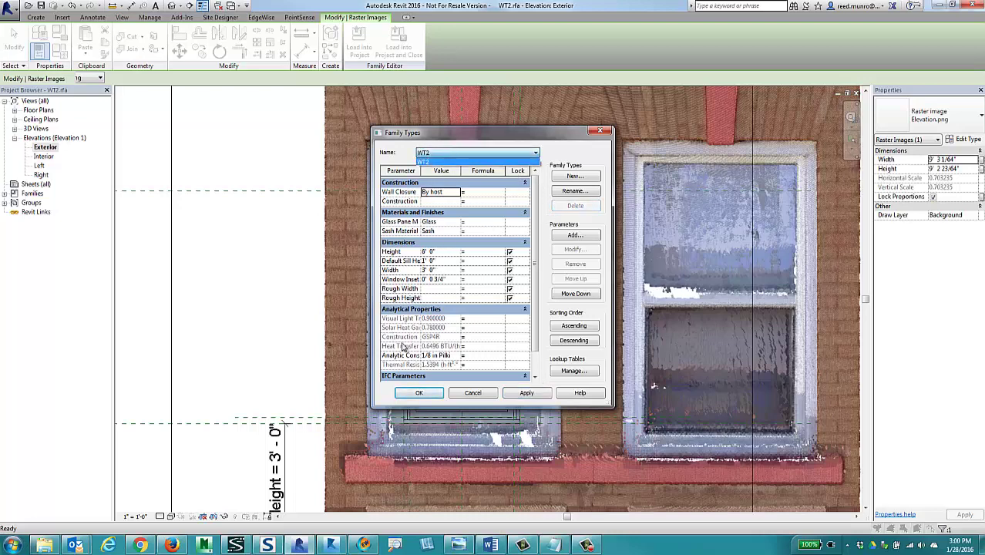
{"action": "left_click", "coordinate": [434, 395]}
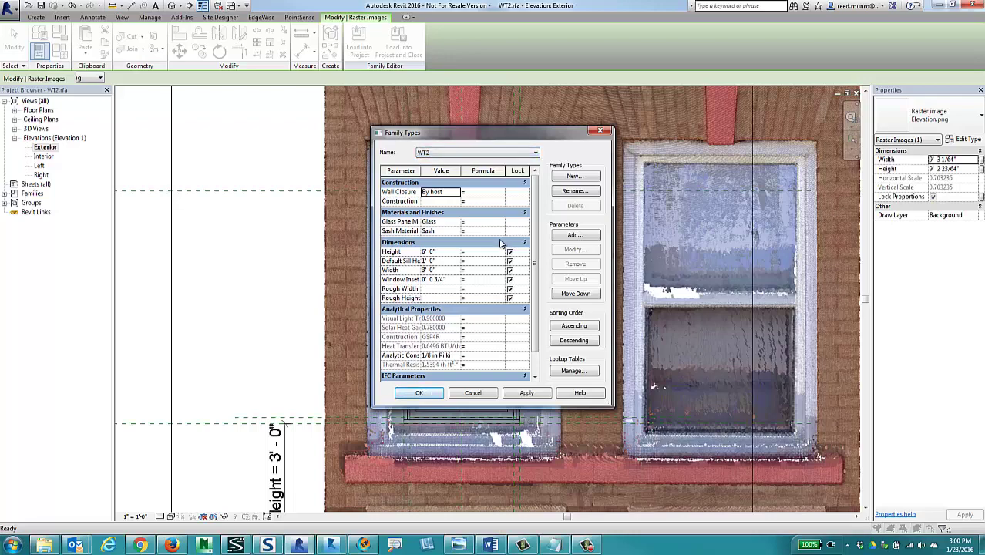
{"action": "left_click", "coordinate": [431, 397]}
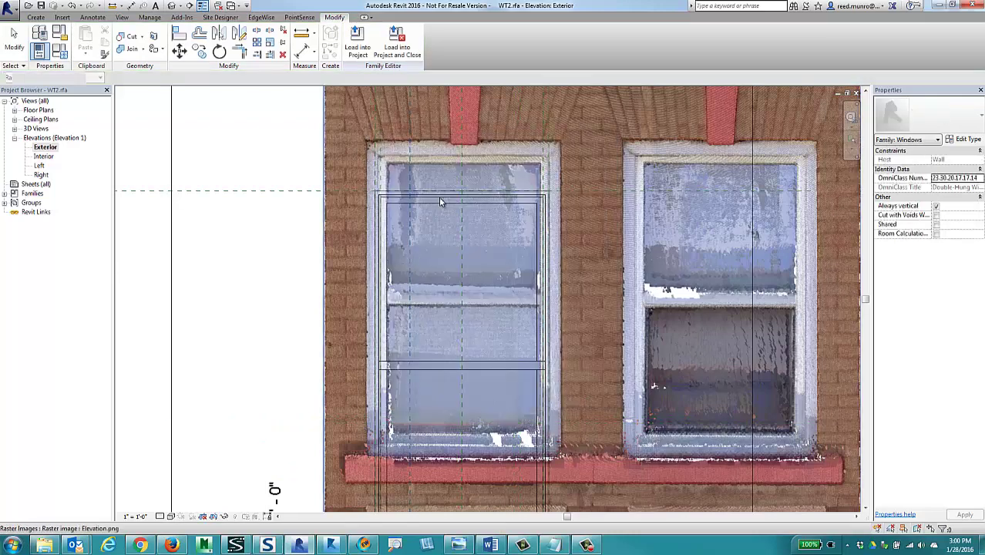
Step: Measure the left-hand scanned window horizontally between the outer edges of its frame and copy the length
{"action": "middle_click_drag", "start_coordinate": [438, 229], "coordinate": [415, 244]}
{"action": "scroll", "coordinate": [369, 166], "scroll_direction": "up", "scroll_amount": 4}
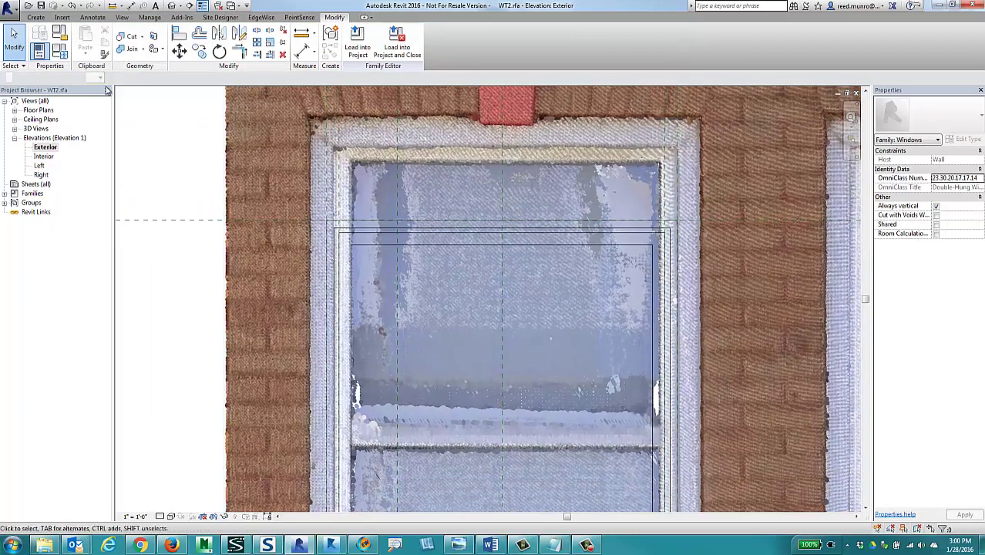
{"action": "left_click", "coordinate": [301, 33]}
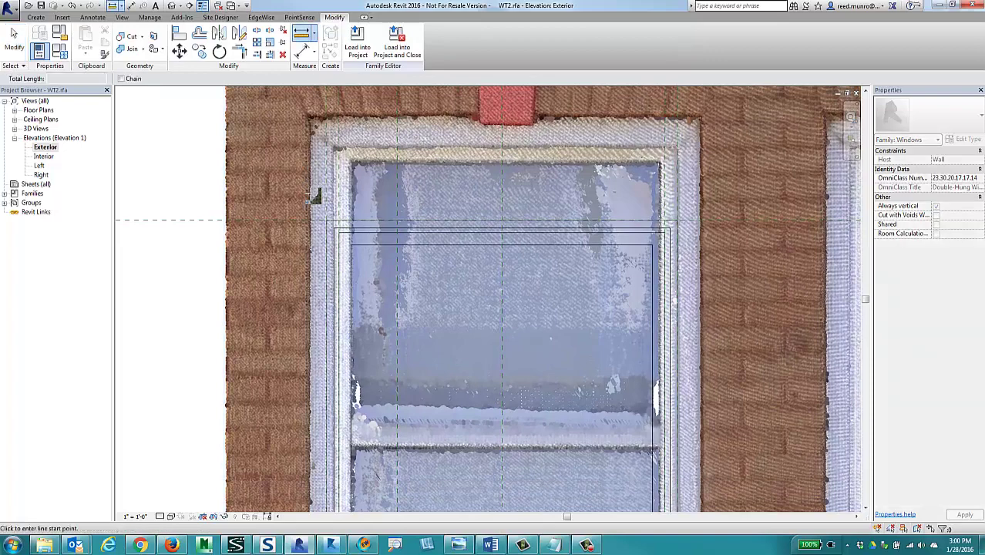
{"action": "scroll", "coordinate": [312, 197], "scroll_direction": "up", "scroll_amount": 4}
{"action": "scroll", "coordinate": [309, 209], "scroll_direction": "up", "scroll_amount": 2}
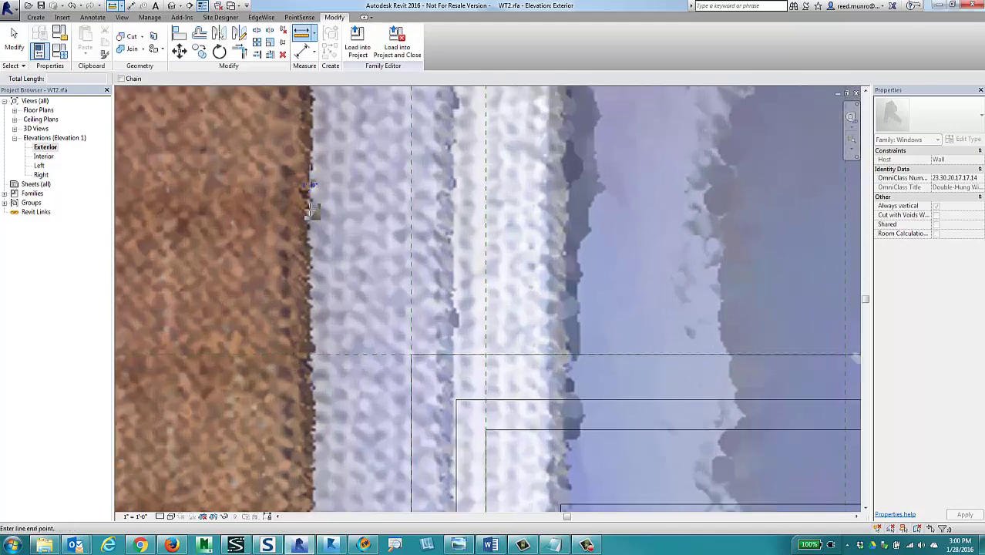
{"action": "scroll", "coordinate": [436, 232], "scroll_direction": "down", "scroll_amount": 3}
{"action": "middle_click_drag", "start_coordinate": [836, 189], "coordinate": [459, 213]}
{"action": "middle_click_drag", "start_coordinate": [844, 247], "coordinate": [528, 244]}
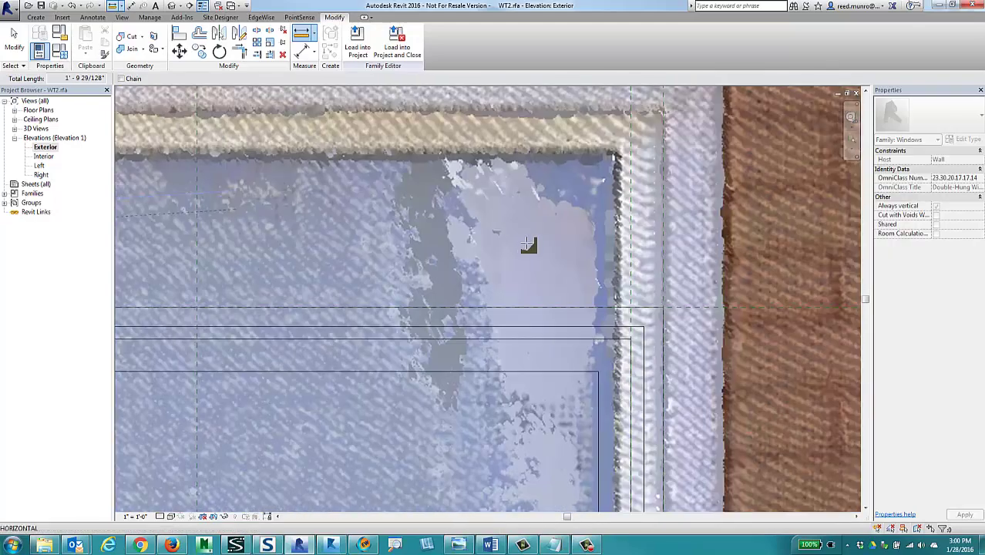
{"action": "scroll", "coordinate": [528, 245], "scroll_direction": "down", "scroll_amount": 3}
{"action": "scroll", "coordinate": [653, 248], "scroll_direction": "up", "scroll_amount": 5}
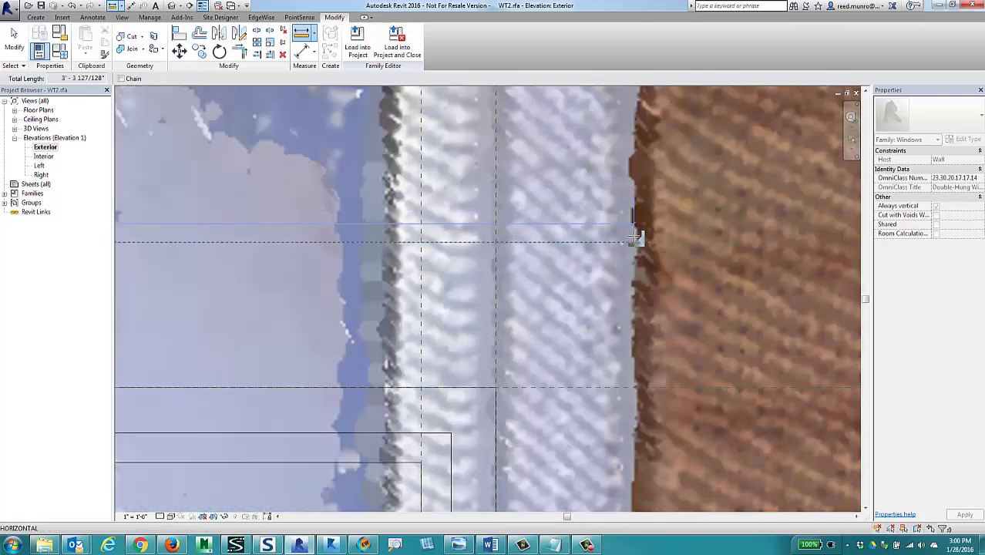
{"action": "left_click", "coordinate": [634, 238]}
{"action": "scroll", "coordinate": [631, 242], "scroll_direction": "down", "scroll_amount": 3}
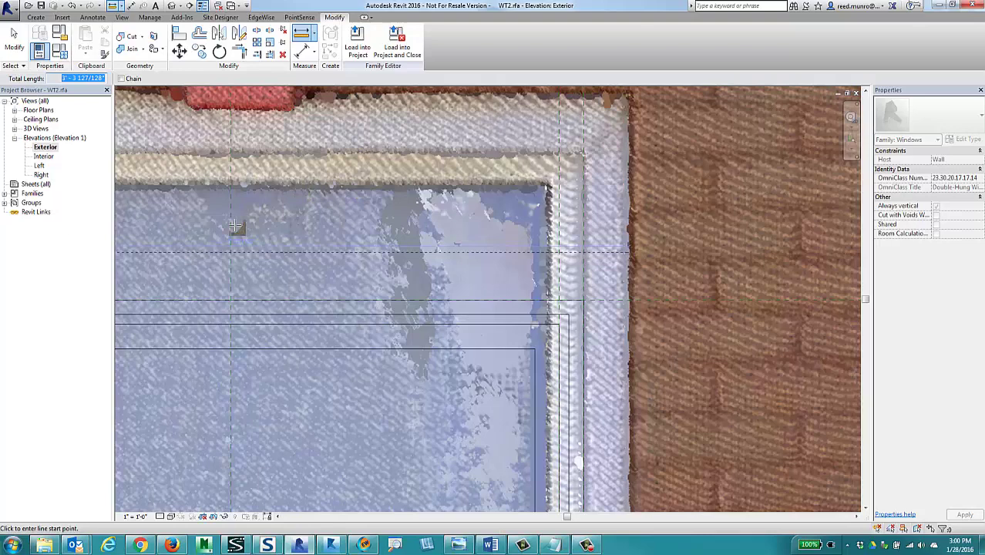
{"action": "middle_click_drag", "start_coordinate": [587, 330], "coordinate": [594, 310]}
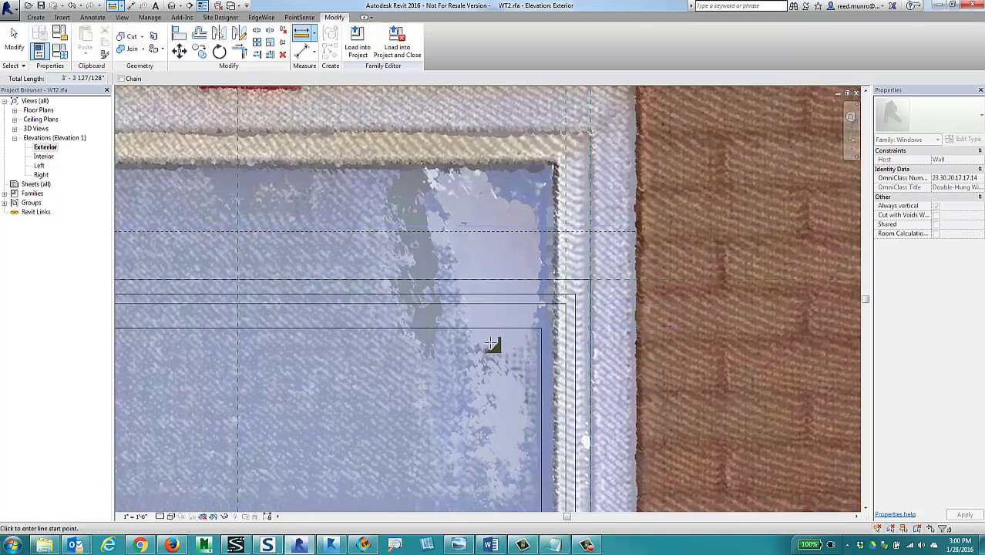
Step: Set the WT2 type's Width to 3' 3 127/128"
{"action": "key", "text": "Escape"}
{"action": "left_click", "coordinate": [544, 340]}
{"action": "left_click", "coordinate": [547, 342]}
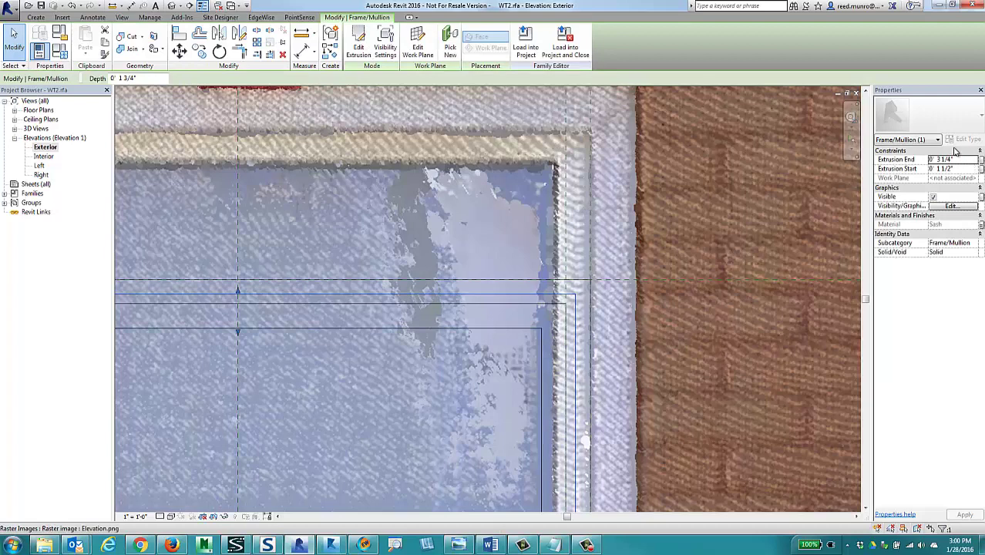
{"action": "left_click", "coordinate": [63, 55]}
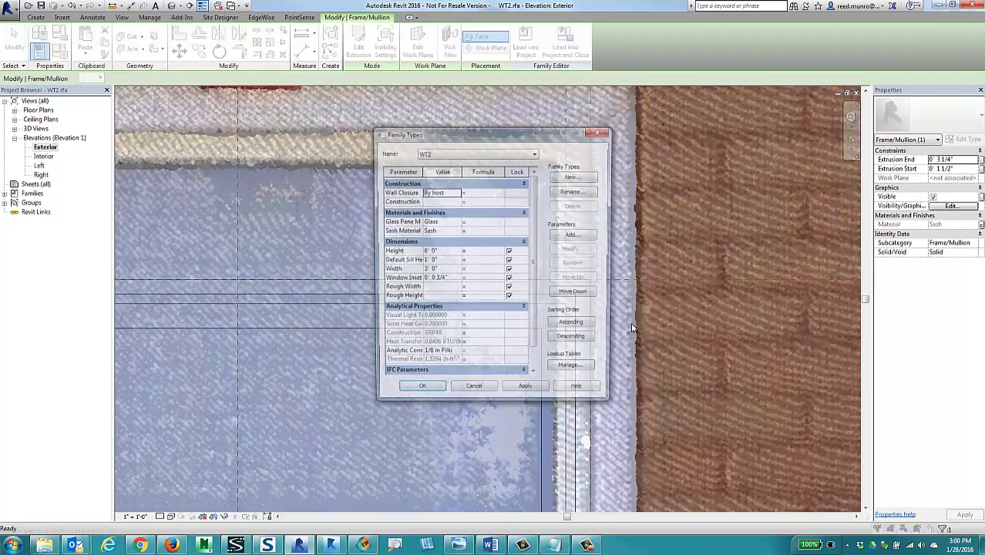
{"action": "left_click", "coordinate": [443, 271]}
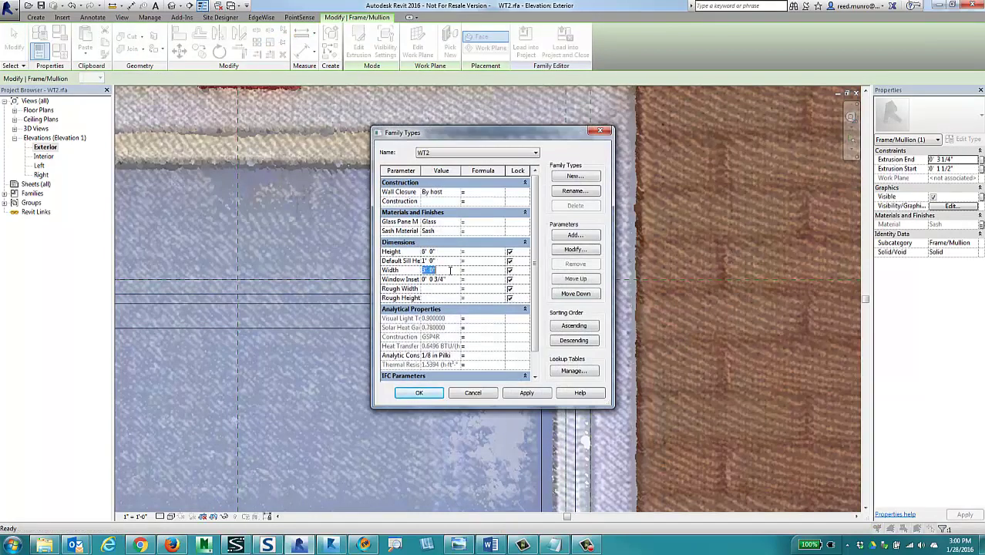
{"action": "left_click", "coordinate": [527, 393]}
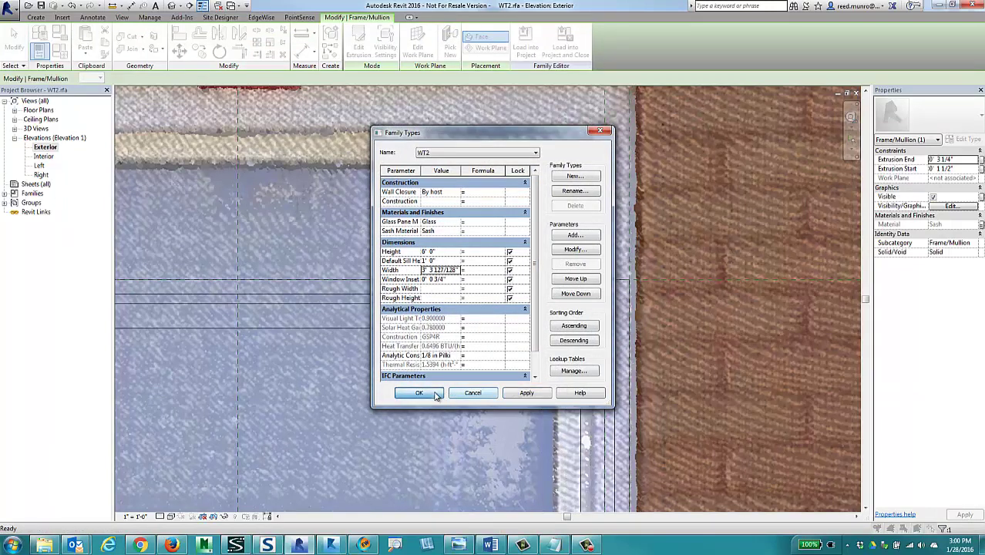
{"action": "left_click", "coordinate": [419, 392]}
Step: Measure the left-hand scanned window vertically from the frame's top edge to the sill and copy the length
{"action": "scroll", "coordinate": [519, 325], "scroll_direction": "up", "scroll_amount": 5}
{"action": "scroll", "coordinate": [519, 326], "scroll_direction": "down", "scroll_amount": 4}
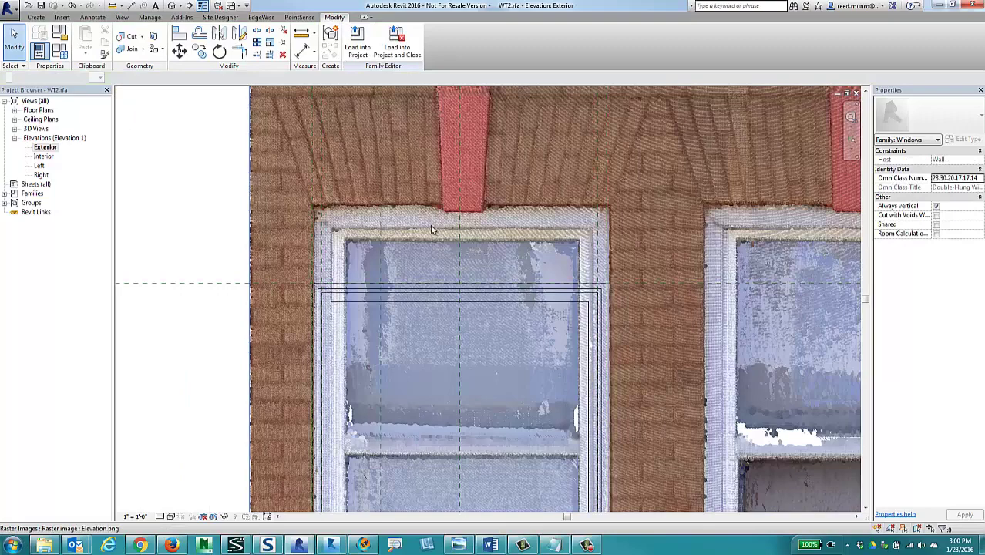
{"action": "middle_click_drag", "start_coordinate": [487, 347], "coordinate": [520, 331]}
{"action": "left_click", "coordinate": [301, 33]}
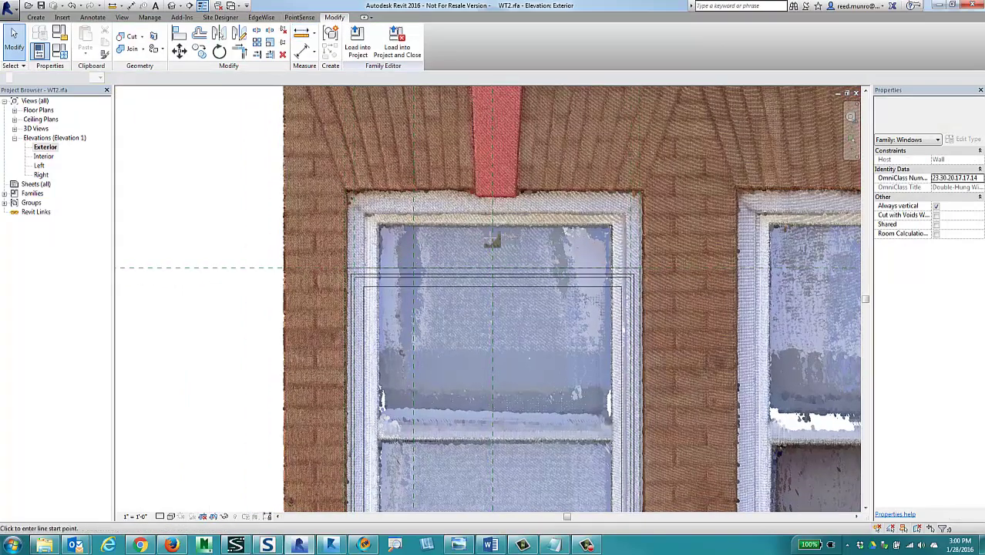
{"action": "scroll", "coordinate": [446, 193], "scroll_direction": "up", "scroll_amount": 4}
{"action": "left_click", "coordinate": [445, 193]}
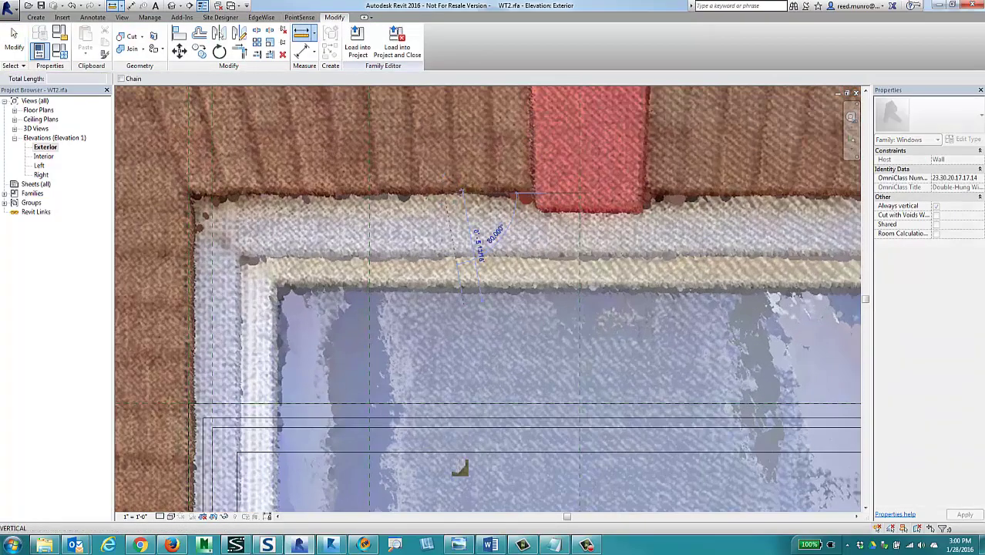
{"action": "scroll", "coordinate": [451, 464], "scroll_direction": "down", "scroll_amount": 5}
{"action": "middle_click_drag", "start_coordinate": [461, 463], "coordinate": [451, 249]}
{"action": "middle_click_drag", "start_coordinate": [463, 403], "coordinate": [467, 101]}
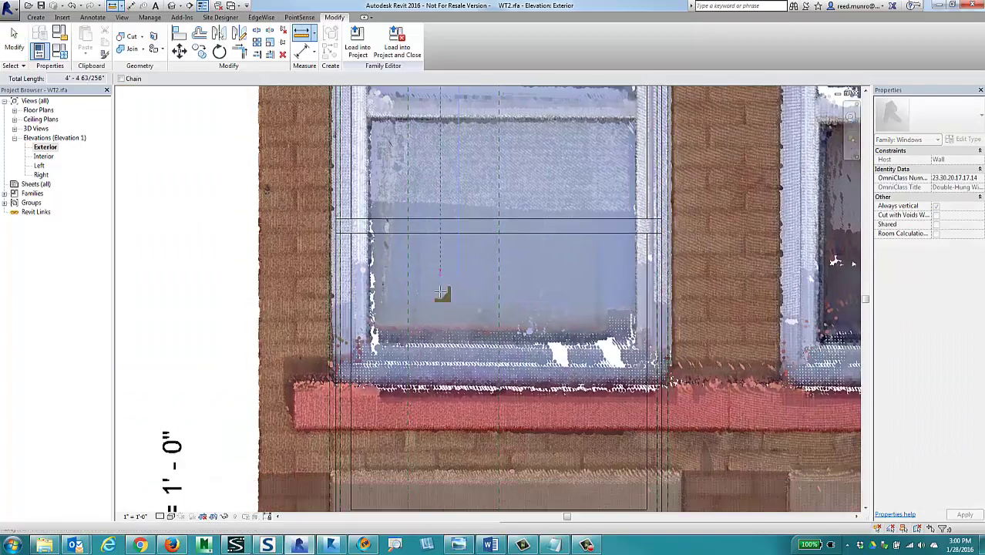
{"action": "scroll", "coordinate": [439, 347], "scroll_direction": "up", "scroll_amount": 5}
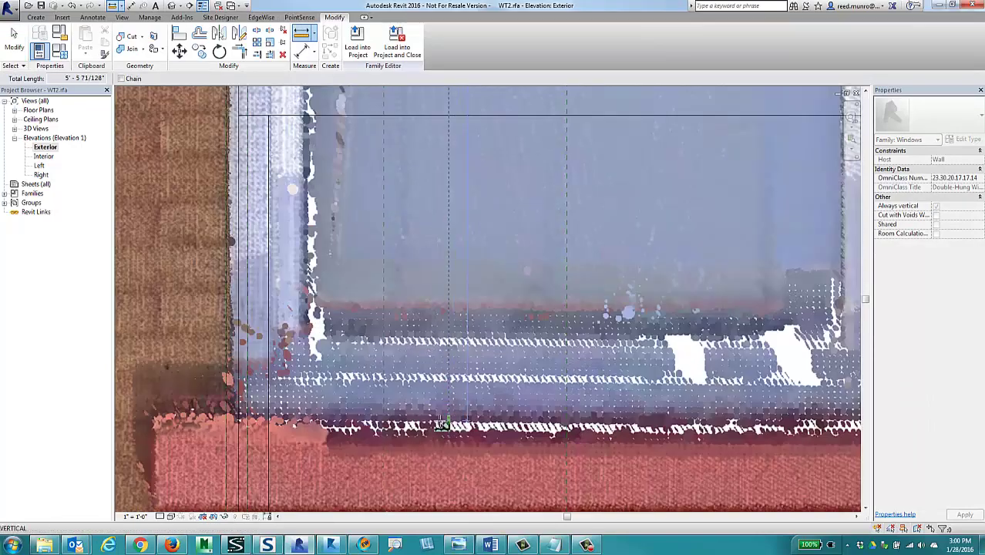
{"action": "left_click", "coordinate": [443, 425]}
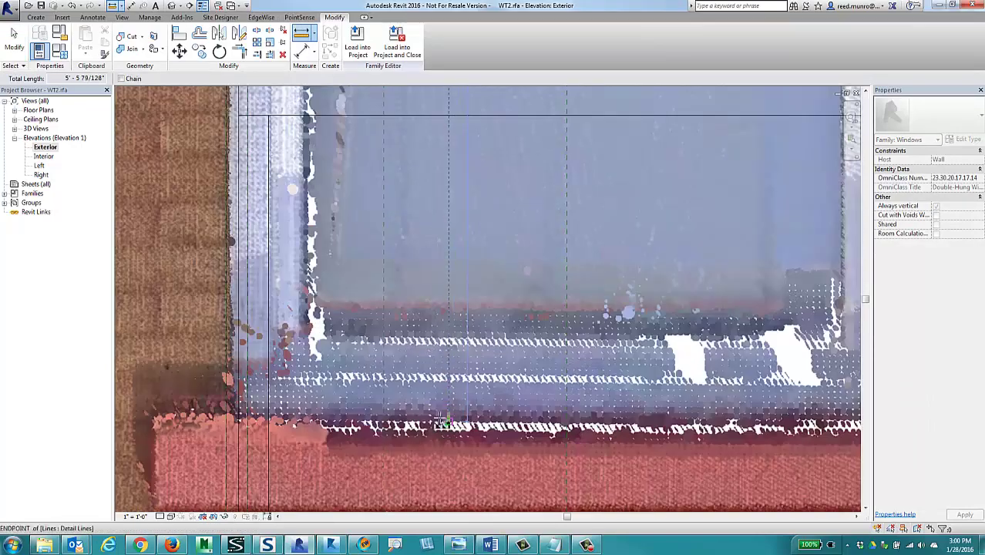
{"action": "left_click_drag", "start_coordinate": [61, 78], "coordinate": [113, 79]}
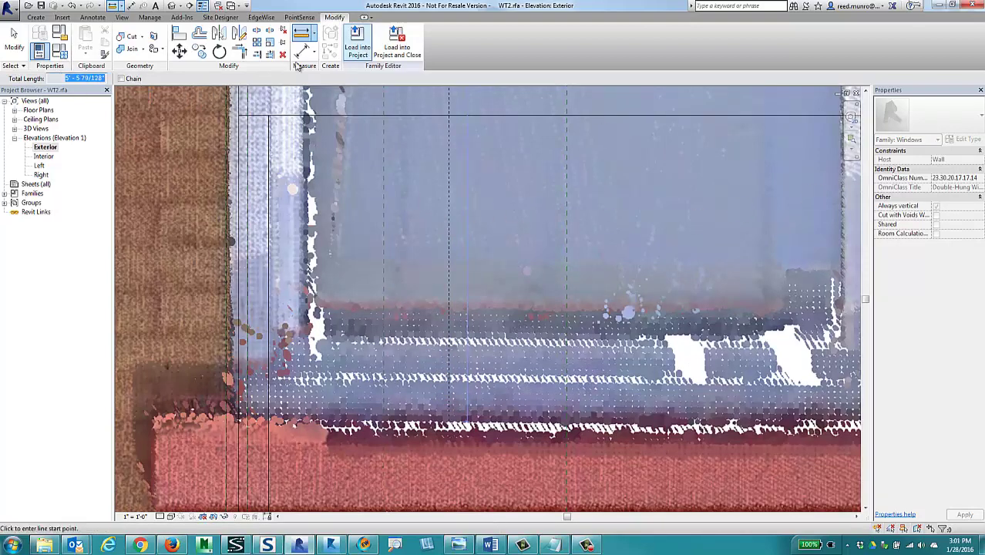
Step: Set the WT2 type's Height to 5' 5 79/128"
{"action": "left_click", "coordinate": [60, 51]}
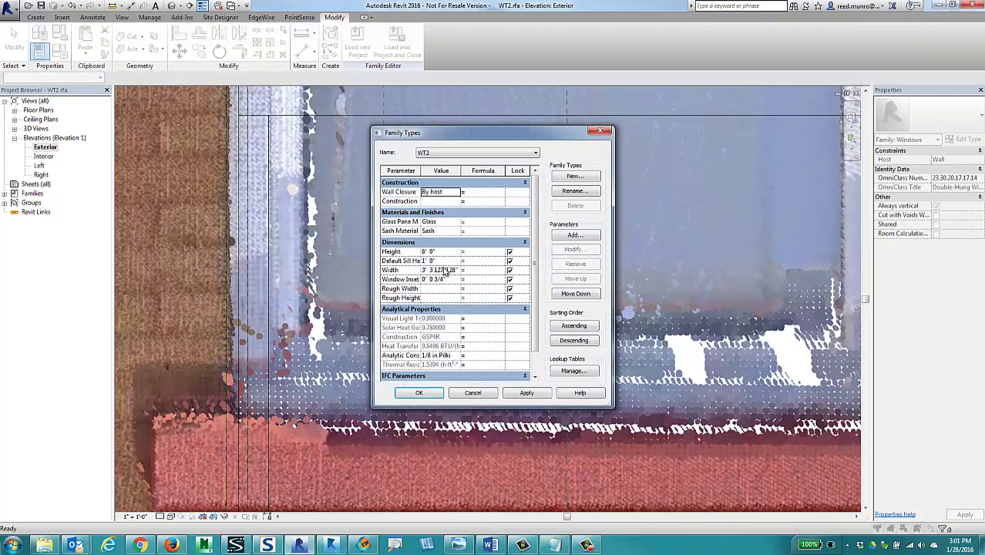
{"action": "left_click", "coordinate": [439, 270]}
{"action": "left_click", "coordinate": [445, 252]}
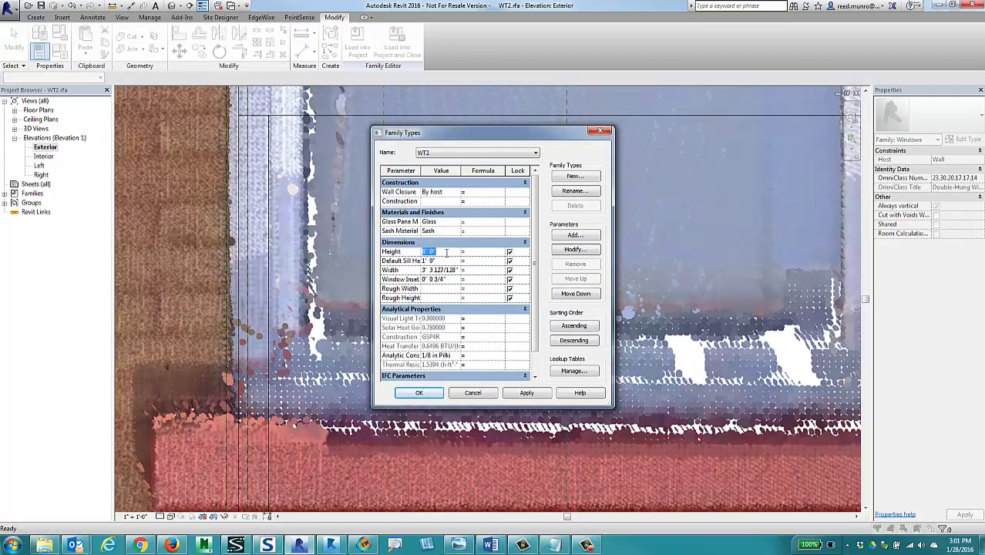
{"action": "left_click", "coordinate": [526, 393]}
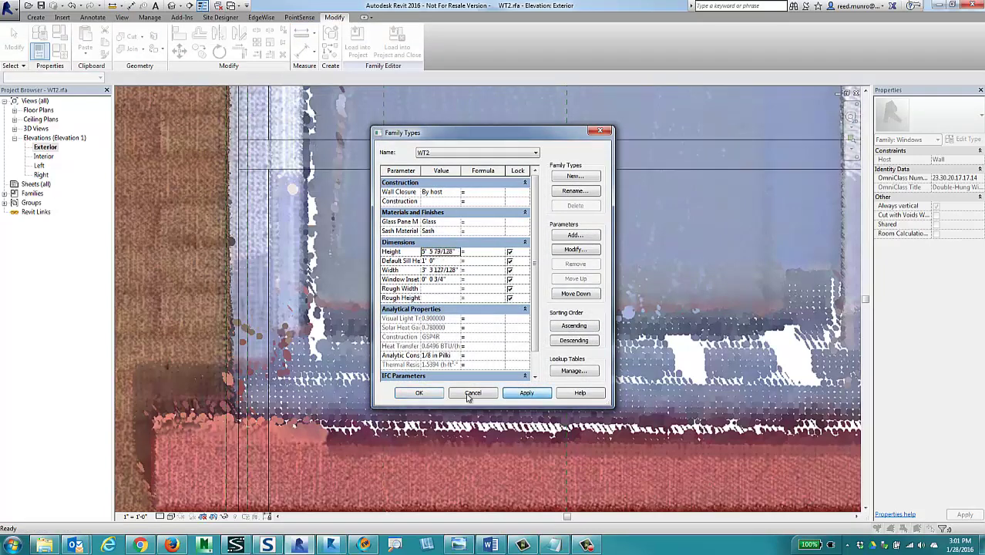
{"action": "left_click", "coordinate": [419, 393]}
{"action": "scroll", "coordinate": [583, 288], "scroll_direction": "down", "scroll_amount": 3}
{"action": "scroll", "coordinate": [583, 288], "scroll_direction": "down", "scroll_amount": 4}
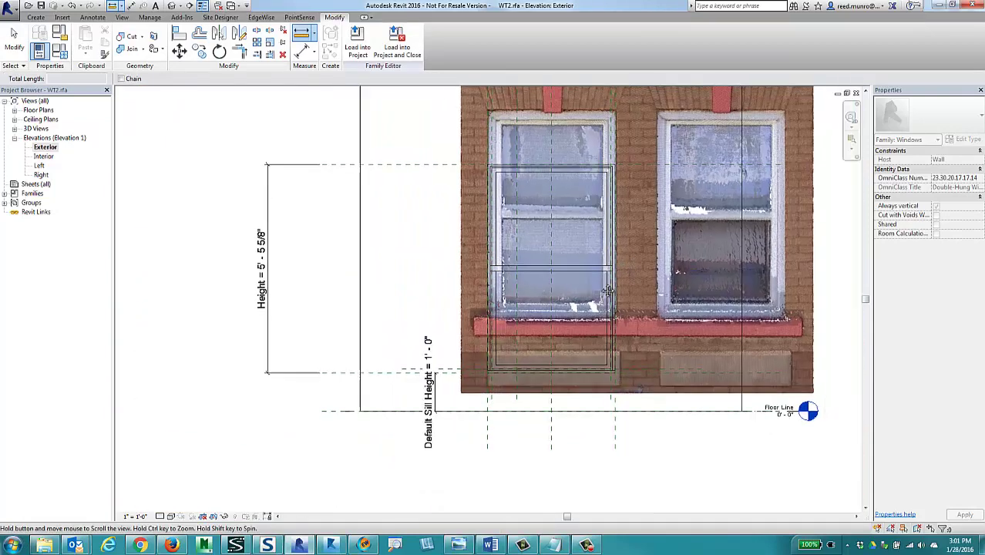
Step: Move the Elevation.png image so its left-hand scanned window lines up with the outline of the WT2 family window
{"action": "key", "text": "Escape"}
{"action": "key", "text": "Escape"}
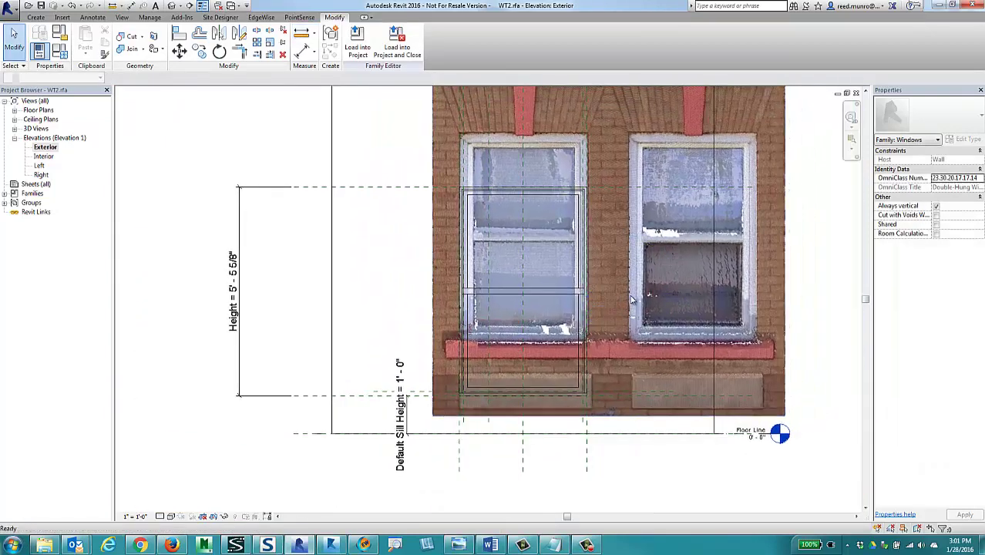
{"action": "left_click", "coordinate": [621, 309]}
{"action": "left_click_drag", "start_coordinate": [638, 306], "coordinate": [801, 302]}
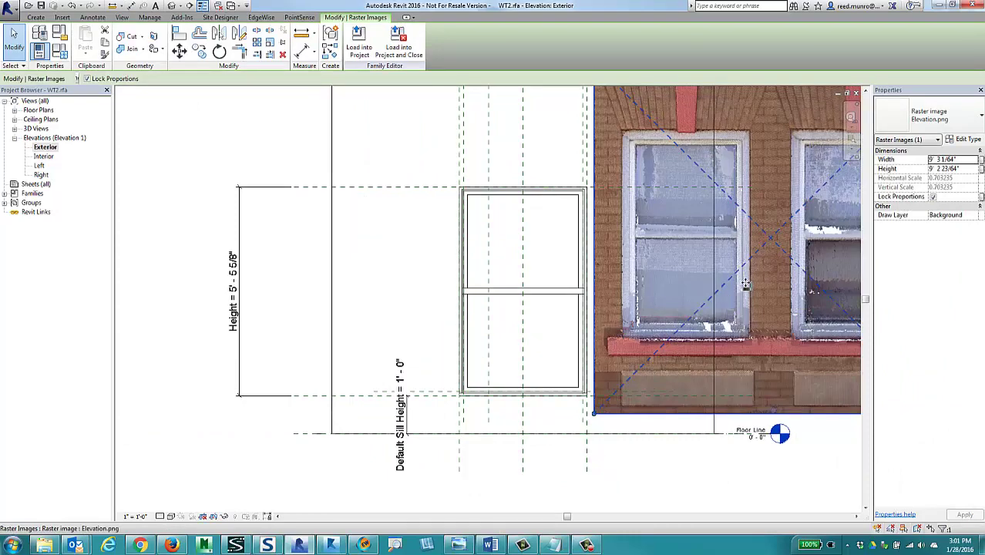
{"action": "left_click_drag", "start_coordinate": [745, 284], "coordinate": [567, 347]}
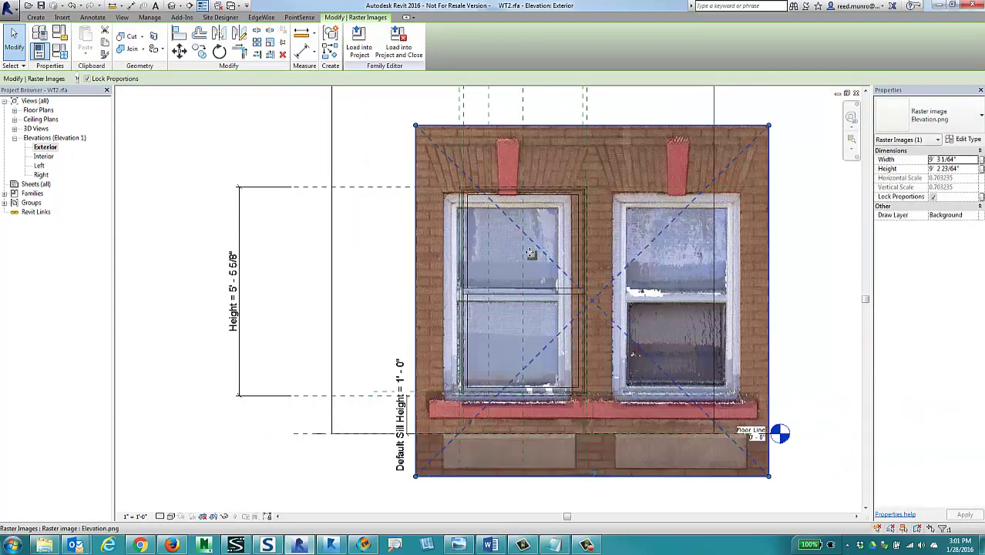
{"action": "left_click_drag", "start_coordinate": [537, 251], "coordinate": [552, 252]}
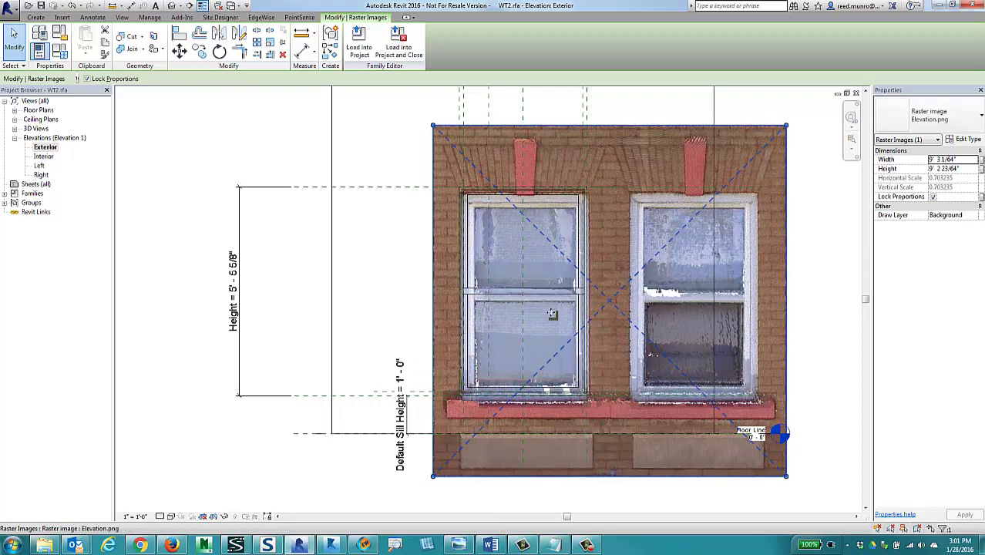
Step: Examine how closely the WT2 frame corners, meeting rail and sill match the left-hand scanned window in the elevation image
{"action": "scroll", "coordinate": [552, 314], "scroll_direction": "up", "scroll_amount": 2}
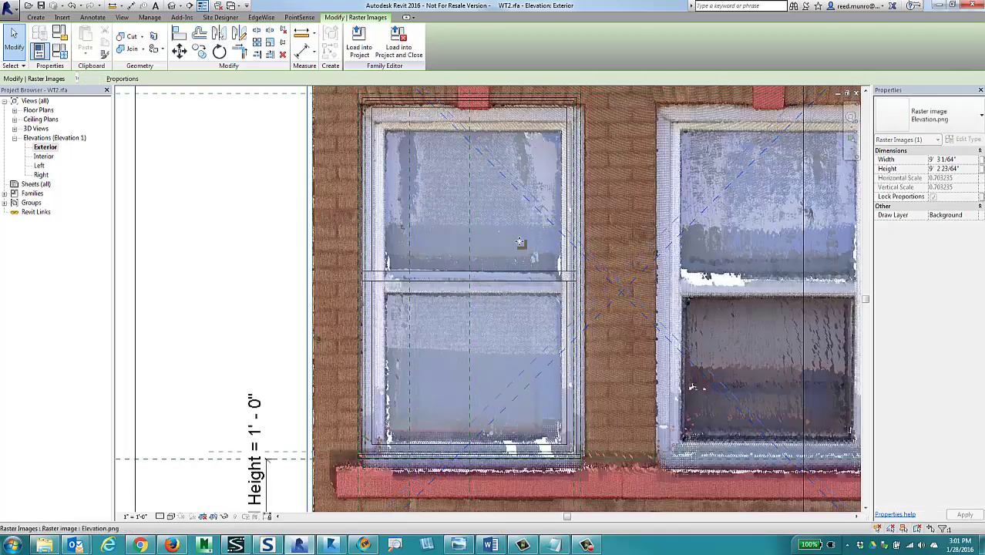
{"action": "scroll", "coordinate": [572, 108], "scroll_direction": "up", "scroll_amount": 5}
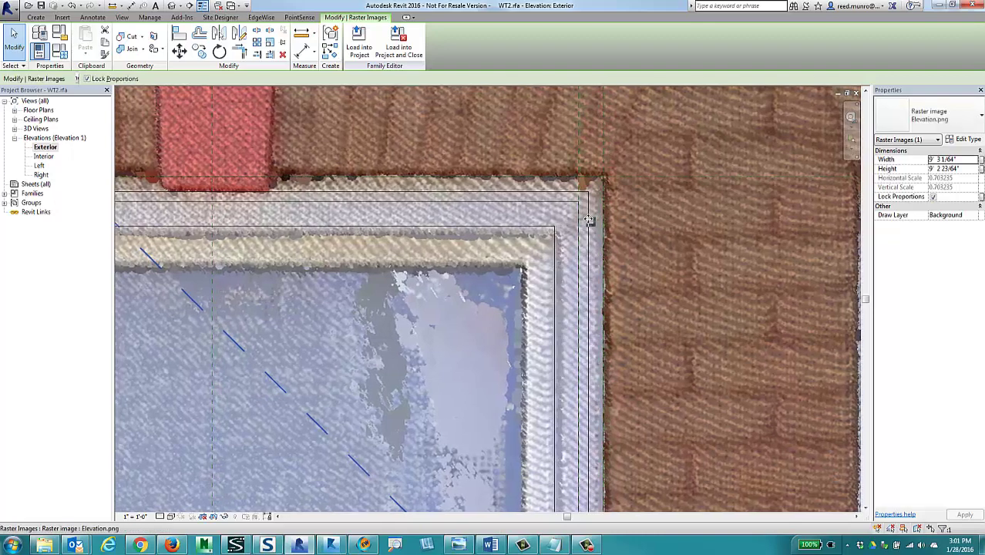
{"action": "middle_click_drag", "start_coordinate": [130, 341], "coordinate": [714, 325]}
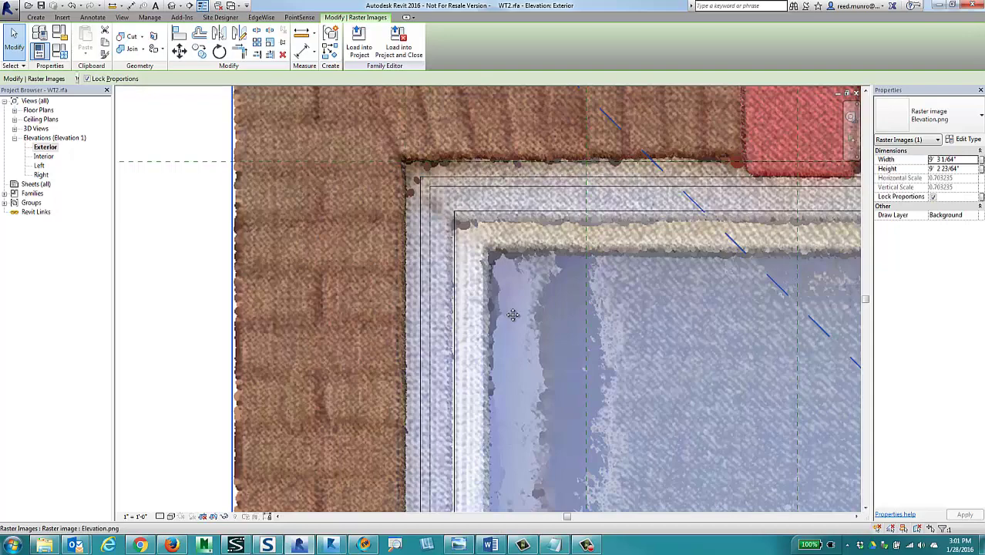
{"action": "middle_click_drag", "start_coordinate": [520, 342], "coordinate": [499, 213]}
{"action": "scroll", "coordinate": [499, 214], "scroll_direction": "down", "scroll_amount": 2}
{"action": "middle_click_drag", "start_coordinate": [541, 324], "coordinate": [403, 124]}
{"action": "middle_click_drag", "start_coordinate": [494, 339], "coordinate": [504, 299]}
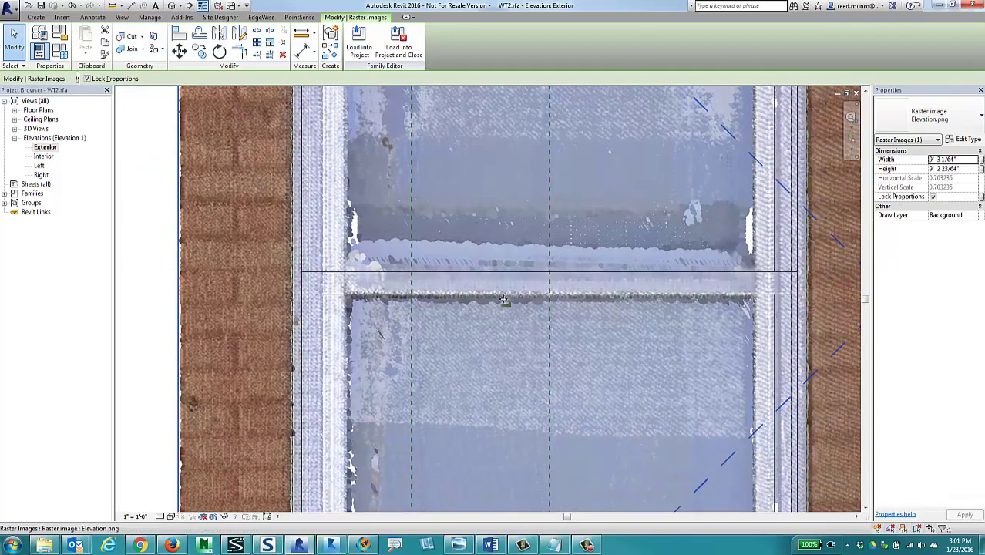
{"action": "scroll", "coordinate": [504, 299], "scroll_direction": "down", "scroll_amount": 3}
{"action": "middle_click_drag", "start_coordinate": [614, 361], "coordinate": [585, 242]}
{"action": "middle_click_drag", "start_coordinate": [585, 319], "coordinate": [582, 288]}
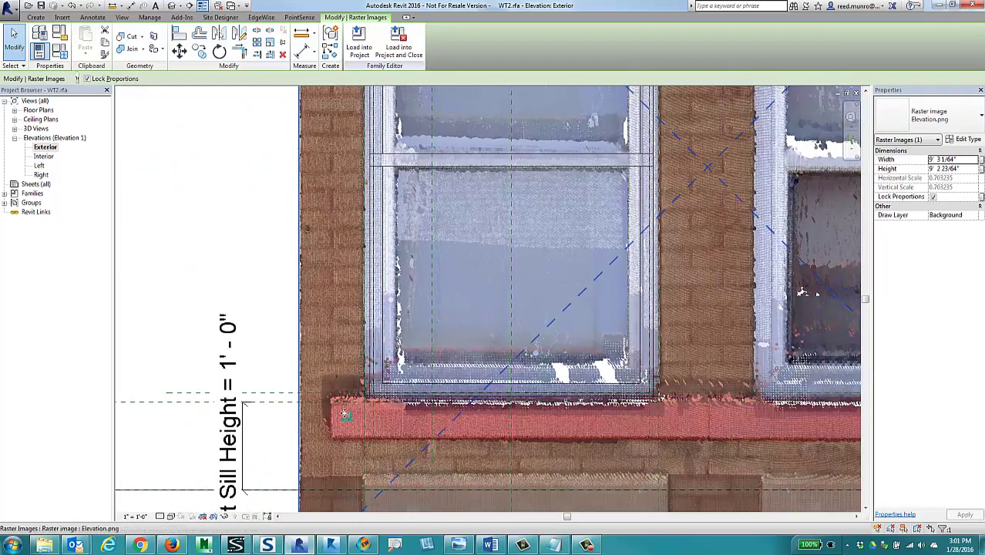
{"action": "scroll", "coordinate": [398, 390], "scroll_direction": "up", "scroll_amount": 3}
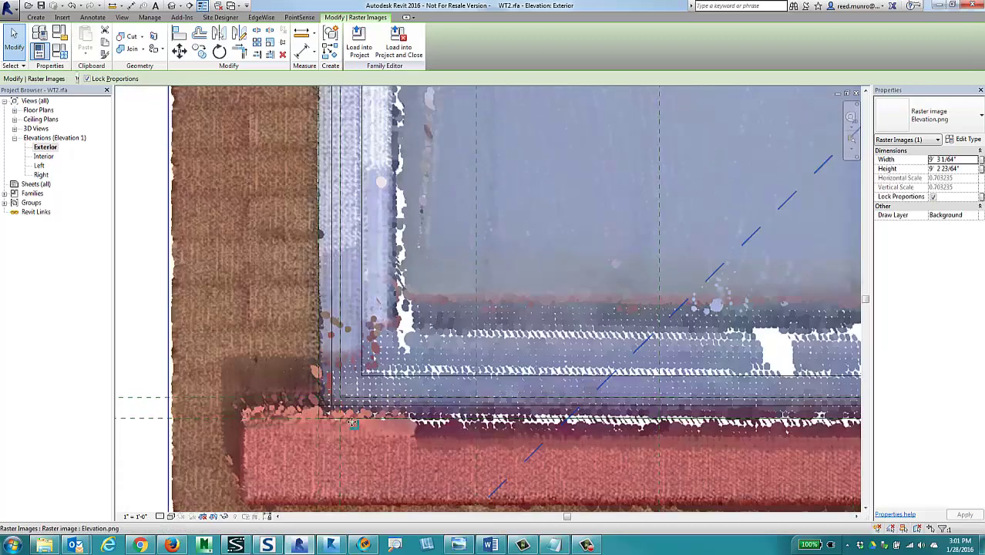
{"action": "scroll", "coordinate": [385, 275], "scroll_direction": "down", "scroll_amount": 4}
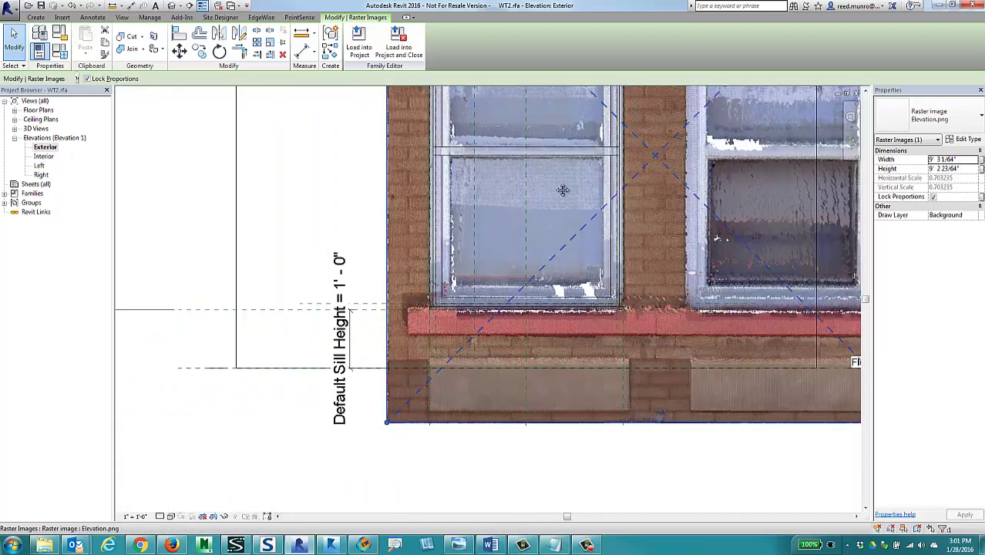
{"action": "middle_click_drag", "start_coordinate": [509, 255], "coordinate": [517, 321]}
{"action": "scroll", "coordinate": [536, 322], "scroll_direction": "down", "scroll_amount": 3}
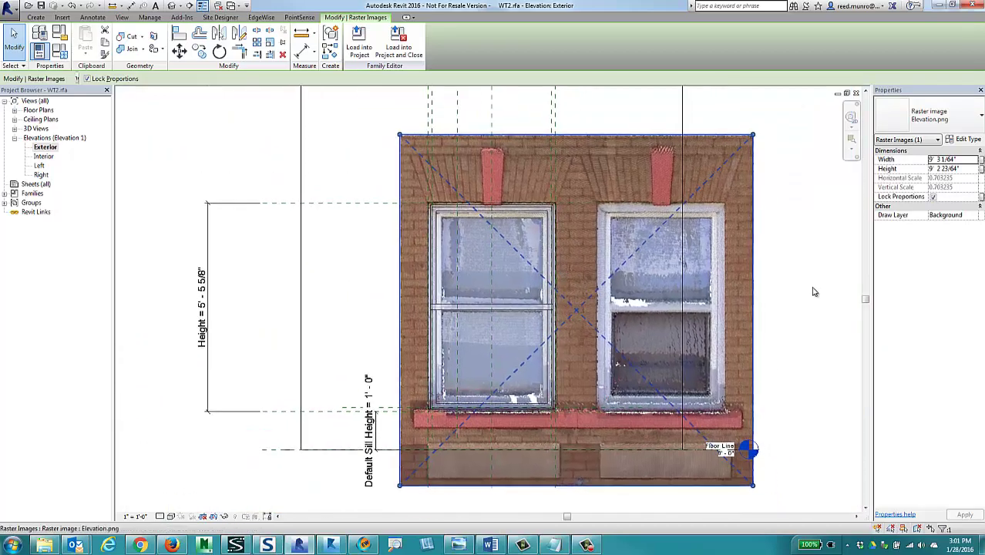
{"action": "left_click", "coordinate": [803, 366]}
{"action": "middle_click_drag", "start_coordinate": [807, 355], "coordinate": [801, 354]}
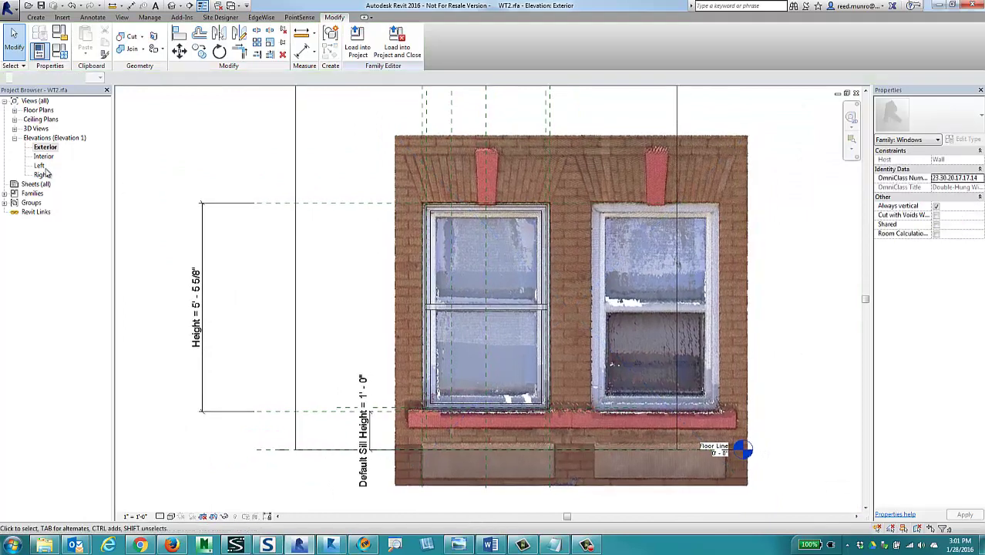
Step: Open the Left elevation view and insert the Section.xmlscale ortho image
{"action": "double_click", "coordinate": [40, 165]}
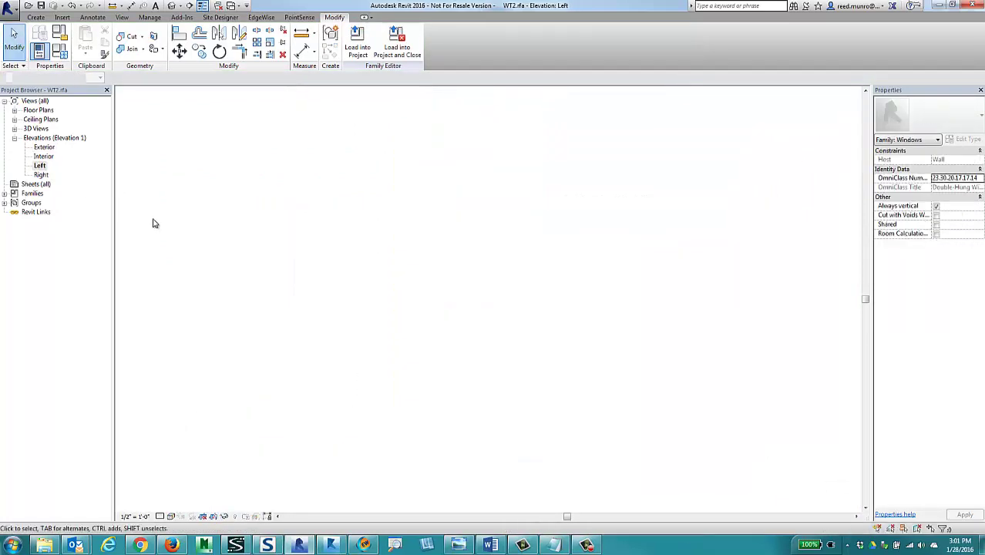
{"action": "scroll", "coordinate": [515, 283], "scroll_direction": "up", "scroll_amount": 2}
{"action": "scroll", "coordinate": [514, 283], "scroll_direction": "up", "scroll_amount": 2}
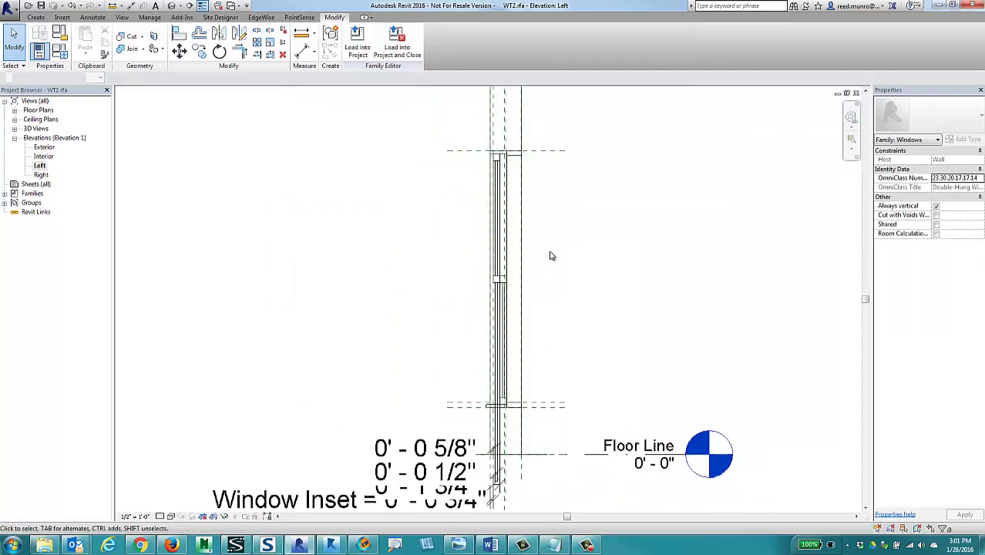
{"action": "left_click", "coordinate": [299, 17]}
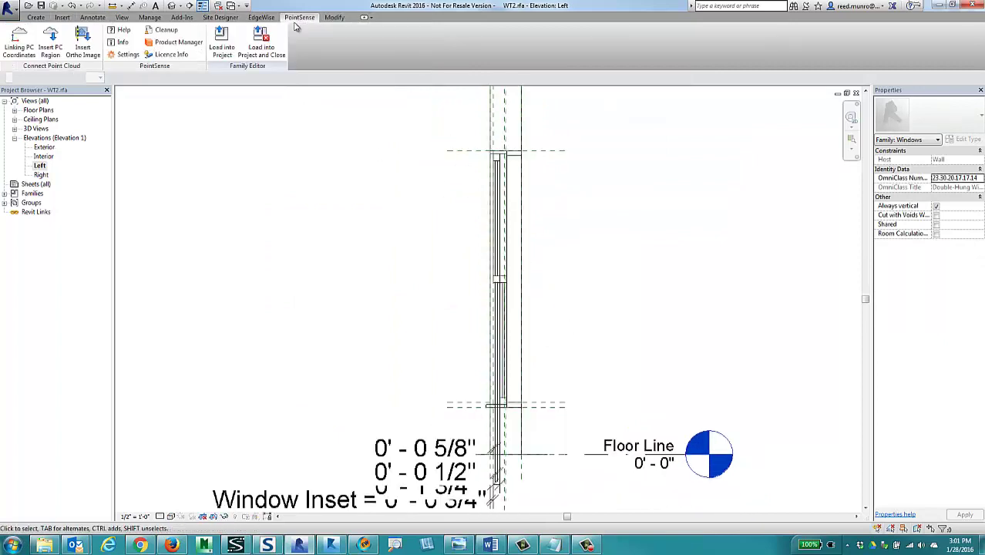
{"action": "left_click", "coordinate": [82, 40]}
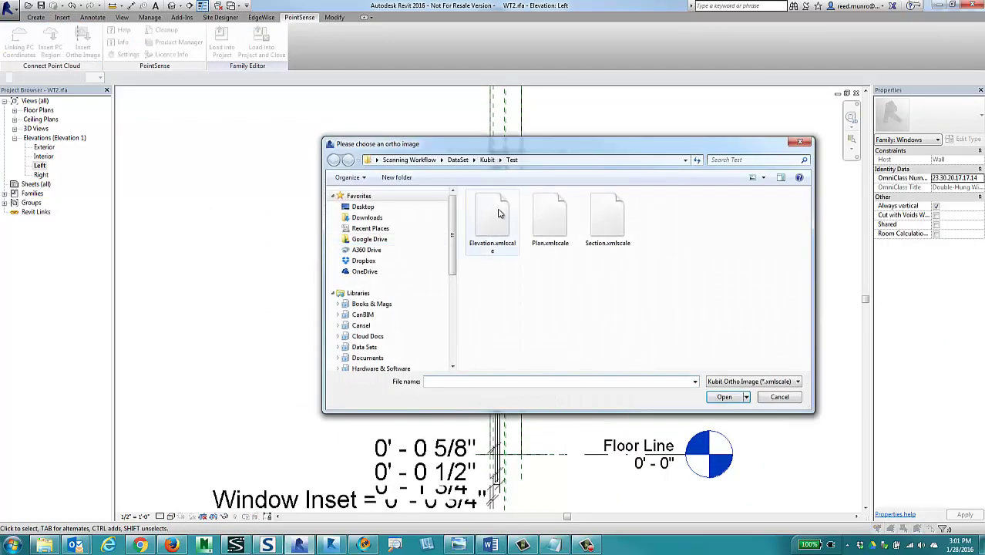
{"action": "left_click", "coordinate": [609, 229]}
{"action": "left_click", "coordinate": [723, 400]}
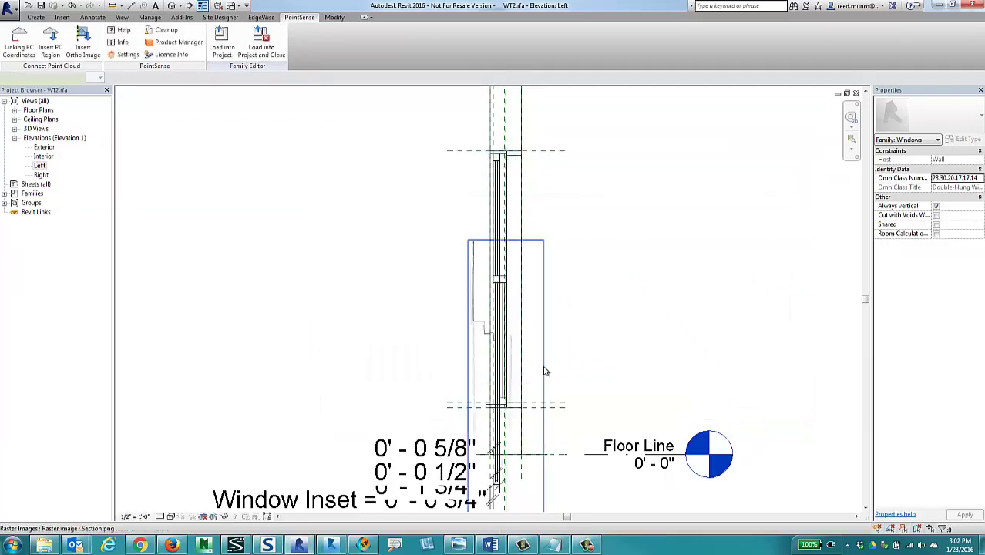
Step: Move the Section.png image up so the scanned window head roughly meets the reference plane at the top of the WT2 window
{"action": "left_click", "coordinate": [544, 368]}
{"action": "left_click_drag", "start_coordinate": [544, 368], "coordinate": [559, 226]}
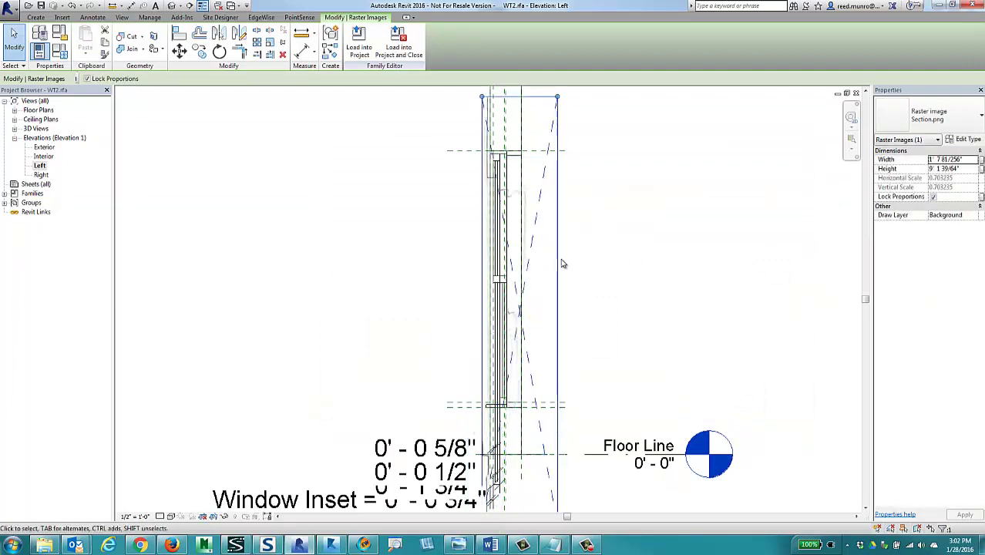
{"action": "scroll", "coordinate": [562, 263], "scroll_direction": "up", "scroll_amount": 5}
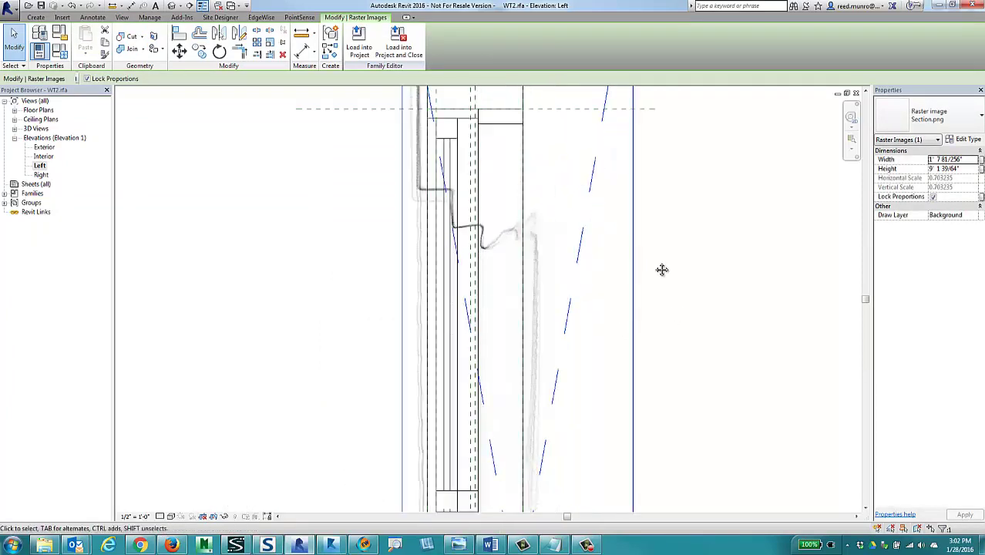
{"action": "middle_click_drag", "start_coordinate": [662, 268], "coordinate": [712, 358]}
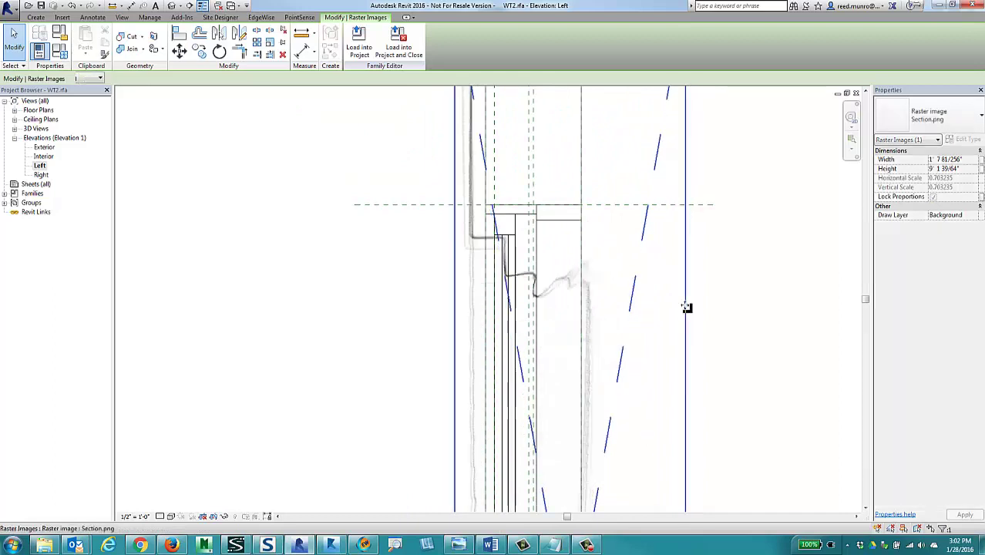
{"action": "left_click_drag", "start_coordinate": [687, 308], "coordinate": [693, 283]}
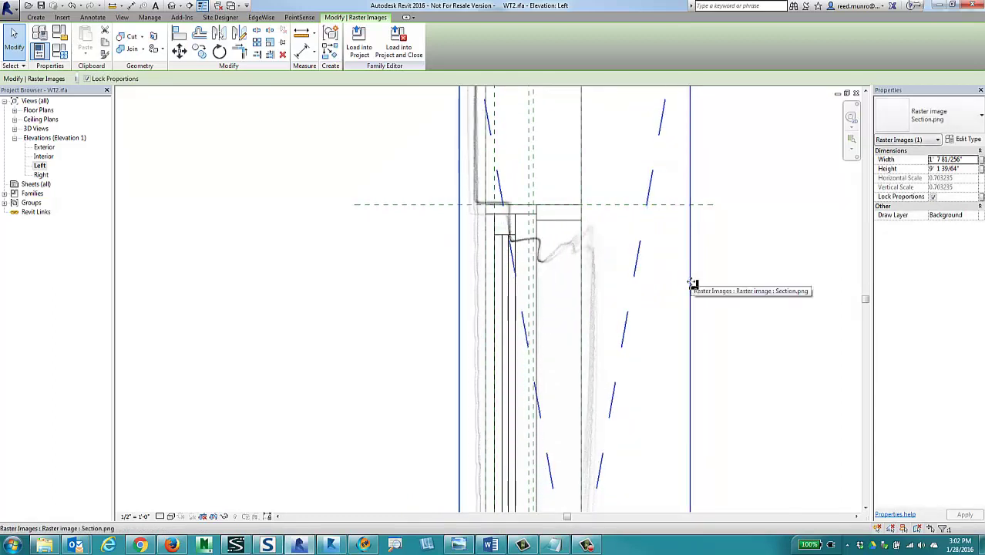
Step: Nudge the section image until its scanned wall line meets the wall's exterior face and its head line meets the underside of the frame head
{"action": "scroll", "coordinate": [471, 197], "scroll_direction": "up", "scroll_amount": 2}
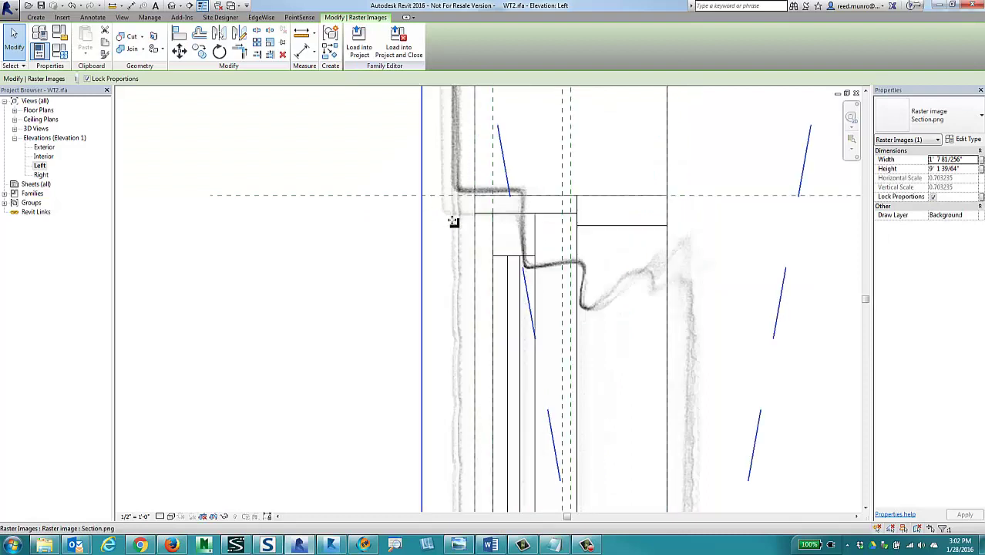
{"action": "mouse_move", "coordinate": [442, 185]}
{"action": "middle_mouse_down"}
{"action": "mouse_move", "coordinate": [486, 254]}
{"action": "mouse_move", "coordinate": [489, 310]}
{"action": "middle_mouse_up"}
{"action": "scroll", "coordinate": [488, 310], "scroll_direction": "down", "scroll_amount": 2}
{"action": "middle_click_drag", "start_coordinate": [513, 176], "coordinate": [519, 208]}
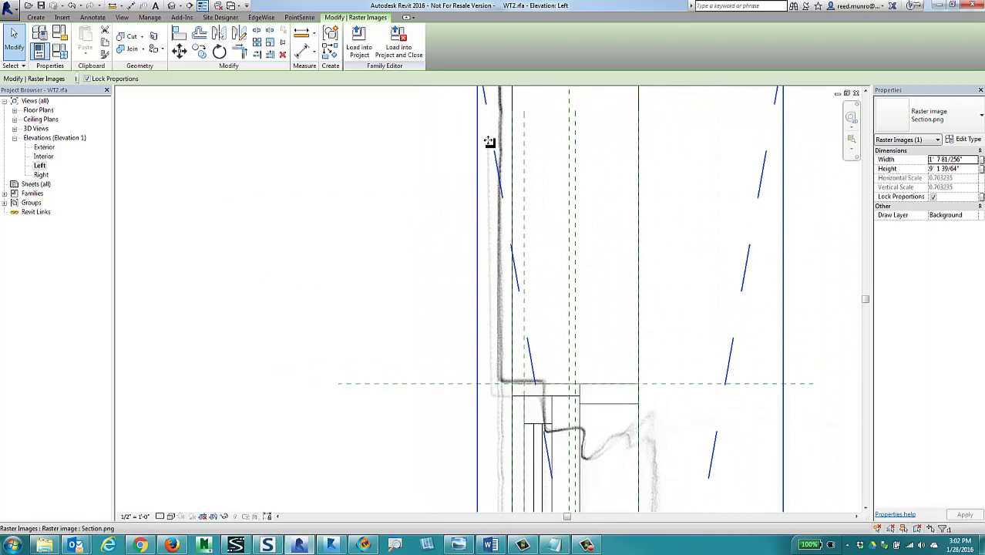
{"action": "scroll", "coordinate": [514, 374], "scroll_direction": "up", "scroll_amount": 3}
{"action": "key", "text": "Escape"}
{"action": "left_click", "coordinate": [501, 381]}
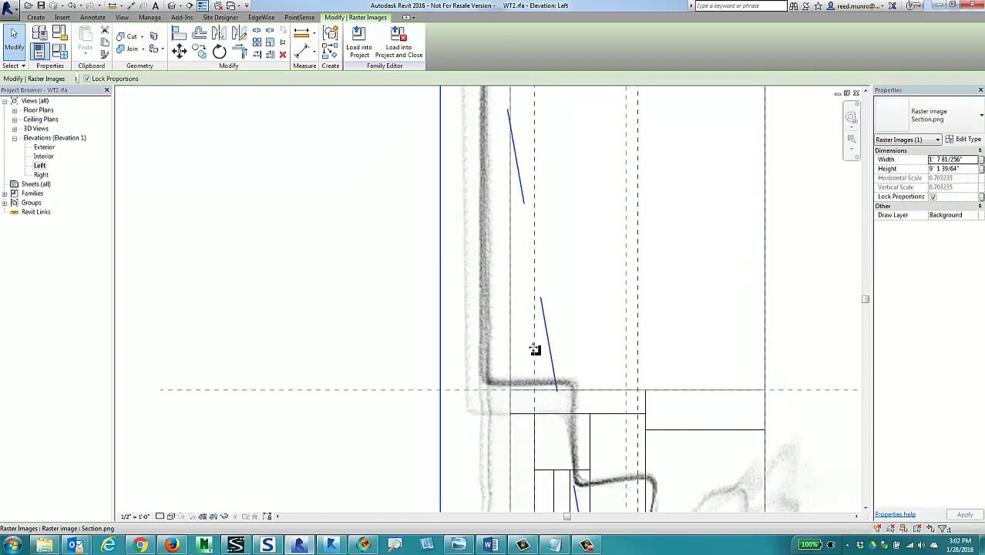
{"action": "key", "text": "Down"}
{"action": "key", "text": "Down"}
{"action": "key", "text": "Down"}
{"action": "key", "text": "Right"}
{"action": "key", "text": "Right"}
{"action": "key", "text": "Right"}
{"action": "key", "text": "Right"}
{"action": "key", "text": "Right"}
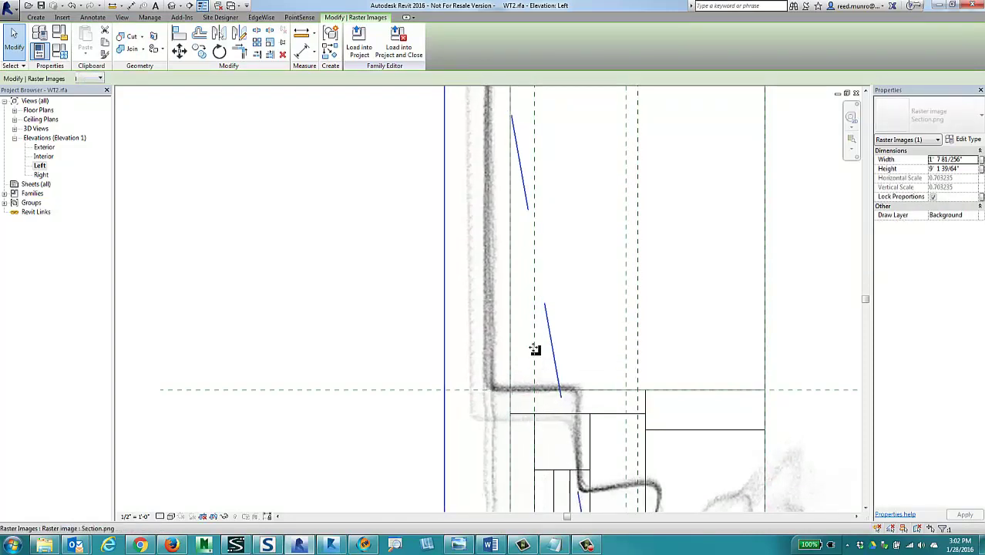
{"action": "key", "text": "Right"}
{"action": "key", "text": "Right"}
{"action": "key", "text": "Right"}
{"action": "key", "text": "Right"}
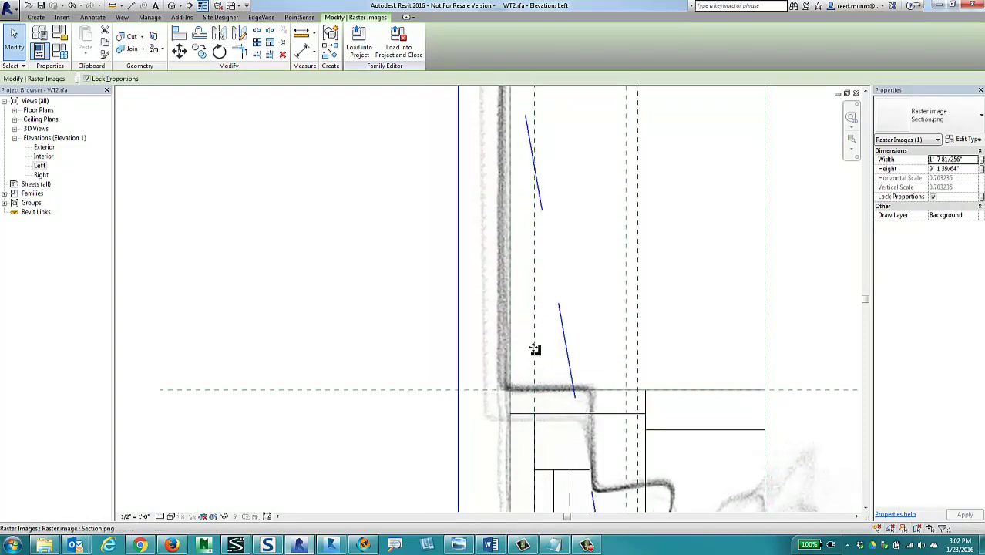
{"action": "key", "text": "Down"}
{"action": "key", "text": "Down"}
{"action": "key", "text": "Down"}
{"action": "key", "text": "Down"}
{"action": "key", "text": "Down"}
{"action": "key", "text": "Down"}
{"action": "key", "text": "Down"}
{"action": "key", "text": "Down"}
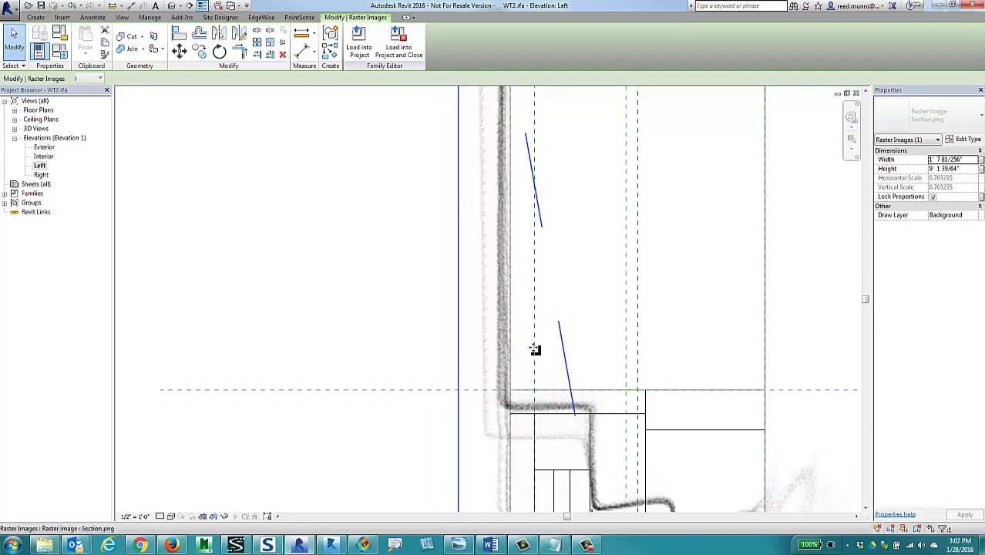
{"action": "key", "text": "Down"}
{"action": "key", "text": "Down"}
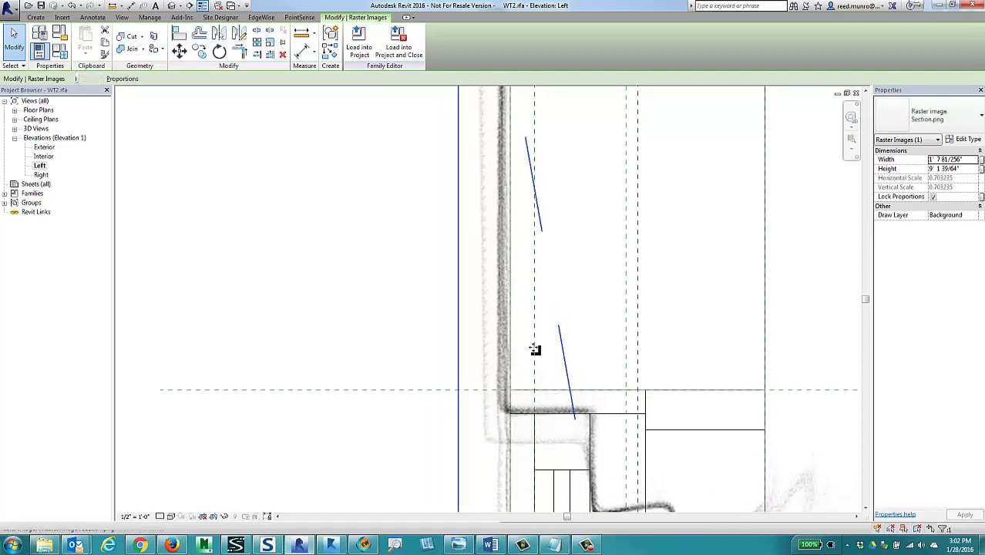
{"action": "key", "text": "Right"}
{"action": "key", "text": "Right"}
{"action": "key", "text": "Right"}
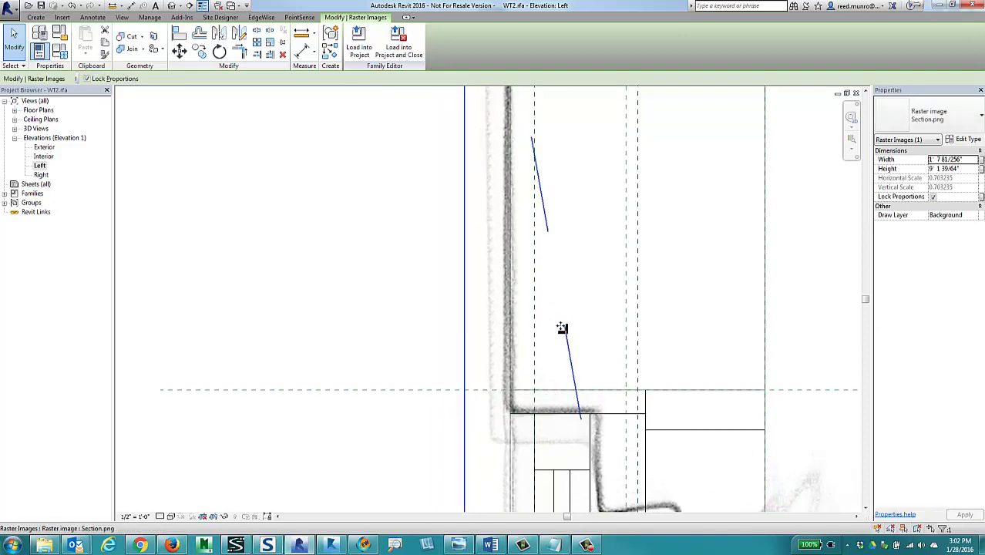
Step: Examine how the section scan's profile compares with the wall face, frame and sash around the window head
{"action": "scroll", "coordinate": [562, 328], "scroll_direction": "down", "scroll_amount": 4}
{"action": "middle_click_drag", "start_coordinate": [562, 328], "coordinate": [489, 153]}
{"action": "scroll", "coordinate": [576, 209], "scroll_direction": "down", "scroll_amount": 3}
{"action": "middle_click_drag", "start_coordinate": [608, 177], "coordinate": [601, 265]}
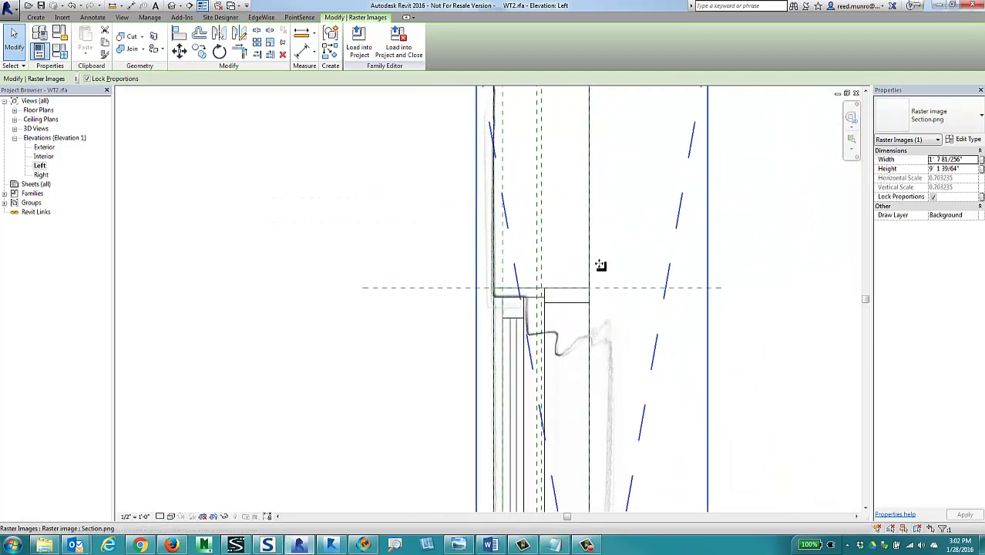
{"action": "middle_click_drag", "start_coordinate": [519, 162], "coordinate": [495, 247]}
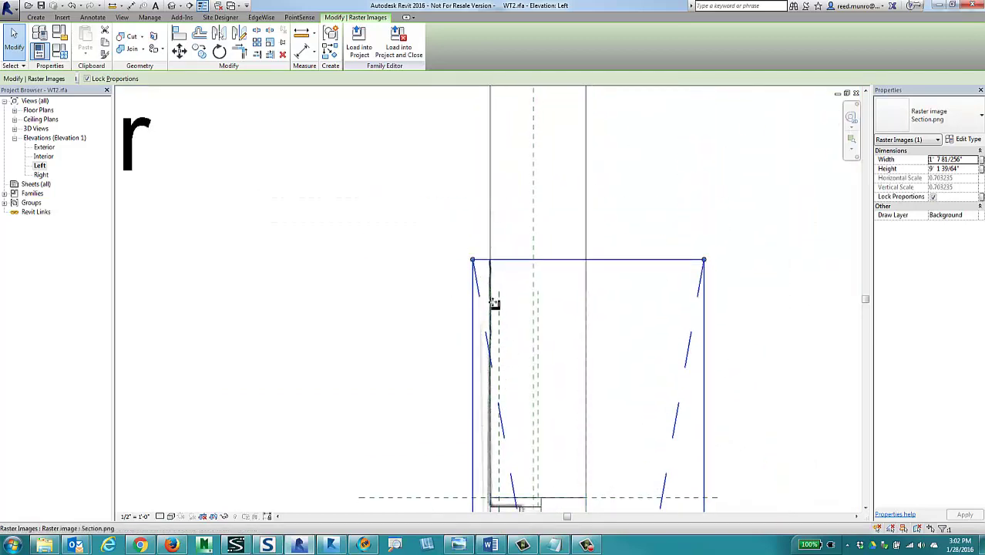
{"action": "middle_click_drag", "start_coordinate": [487, 484], "coordinate": [474, 342]}
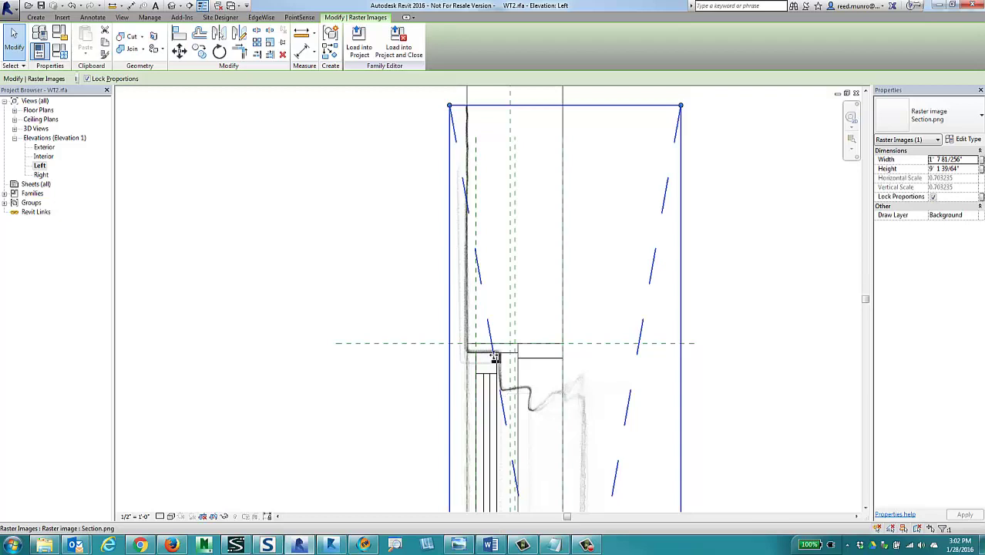
{"action": "middle_click_drag", "start_coordinate": [506, 388], "coordinate": [498, 312]}
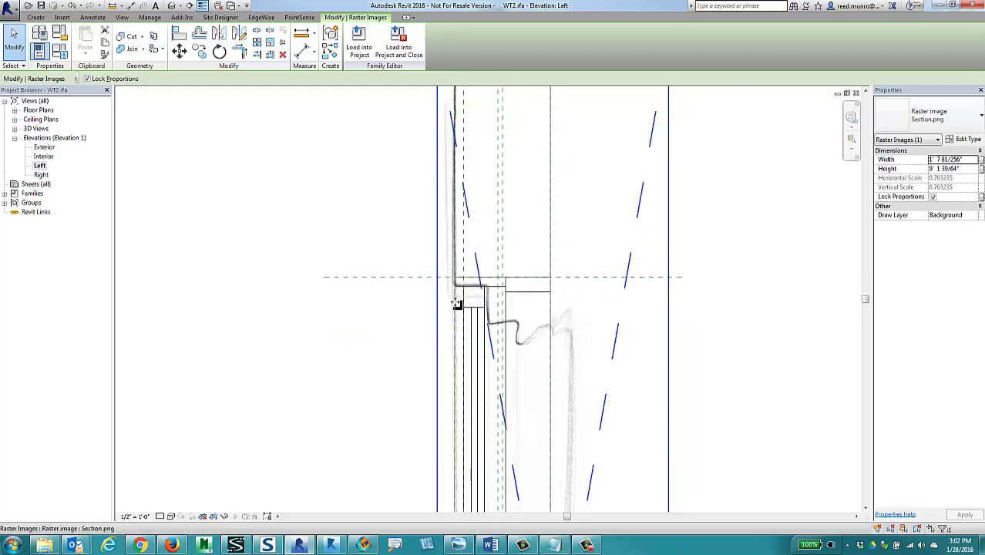
{"action": "middle_click_drag", "start_coordinate": [500, 359], "coordinate": [485, 321]}
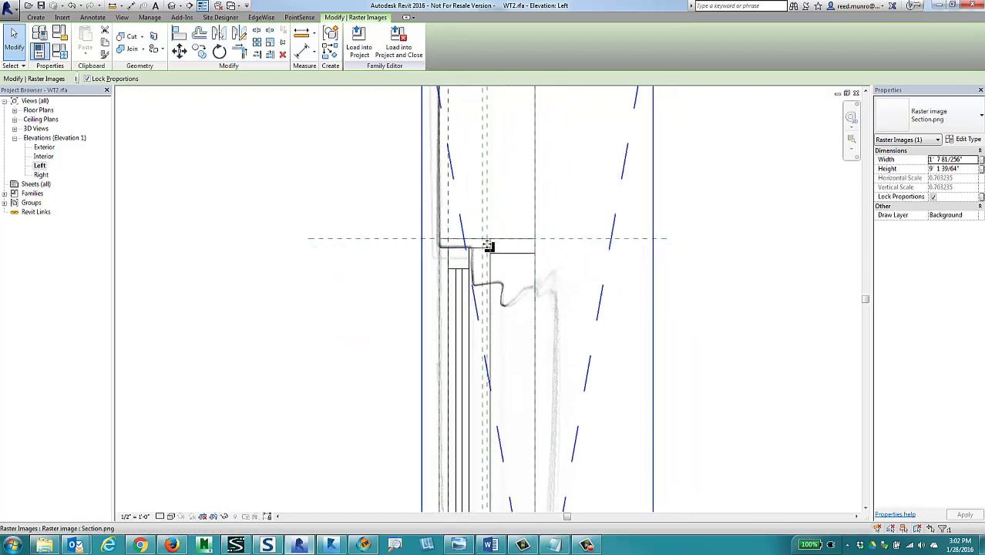
Step: Examine how the section scan's profile compares with the WT2 frame and sashes from the window head to the meeting rail
{"action": "middle_click_drag", "start_coordinate": [496, 367], "coordinate": [469, 318]}
{"action": "scroll", "coordinate": [472, 319], "scroll_direction": "down", "scroll_amount": 2}
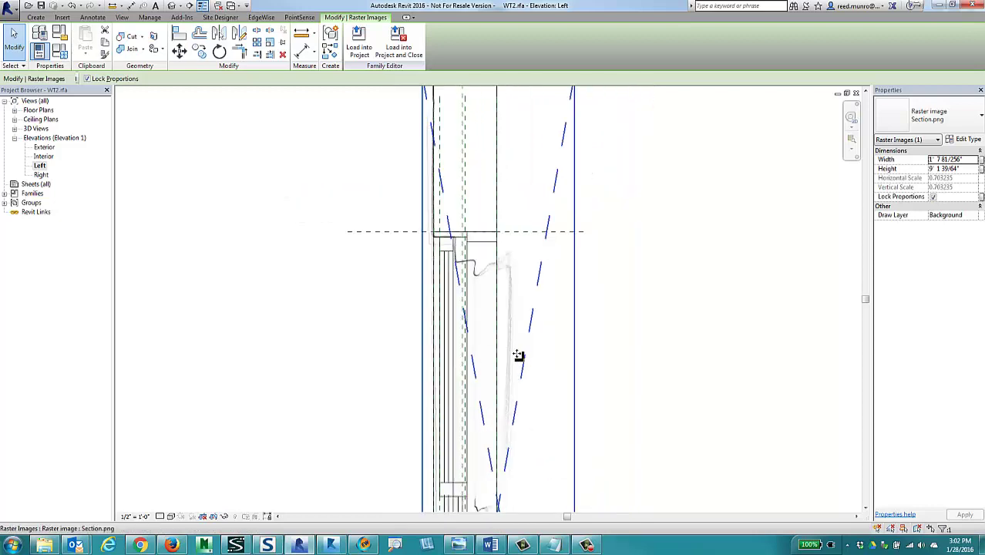
{"action": "middle_click_drag", "start_coordinate": [516, 350], "coordinate": [474, 275]}
{"action": "middle_click_drag", "start_coordinate": [486, 346], "coordinate": [498, 310]}
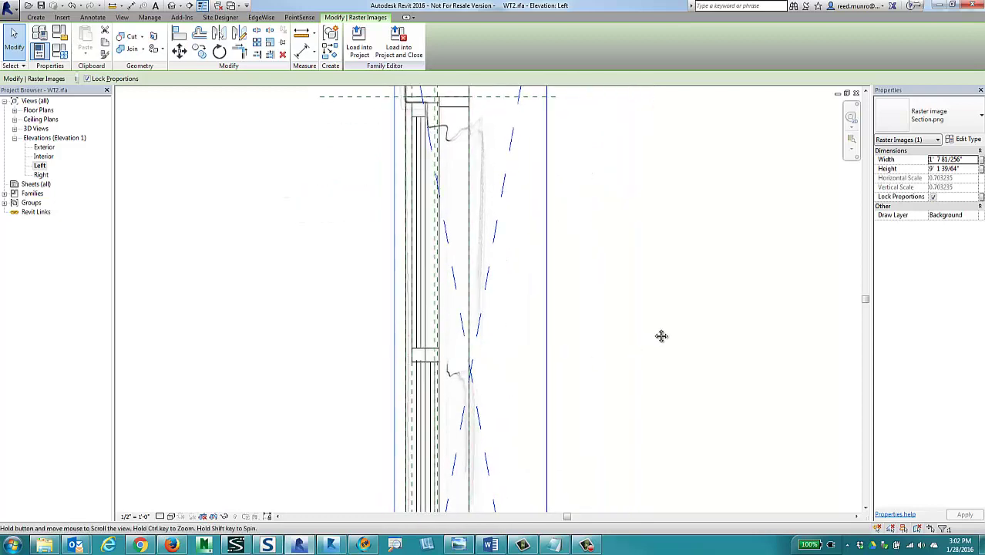
{"action": "scroll", "coordinate": [659, 330], "scroll_direction": "down", "scroll_amount": 3}
{"action": "middle_click_drag", "start_coordinate": [633, 300], "coordinate": [633, 301]}
{"action": "mouse_move", "coordinate": [657, 234]}
{"action": "middle_mouse_down"}
{"action": "mouse_move", "coordinate": [662, 215]}
{"action": "mouse_move", "coordinate": [669, 224]}
{"action": "middle_mouse_up"}
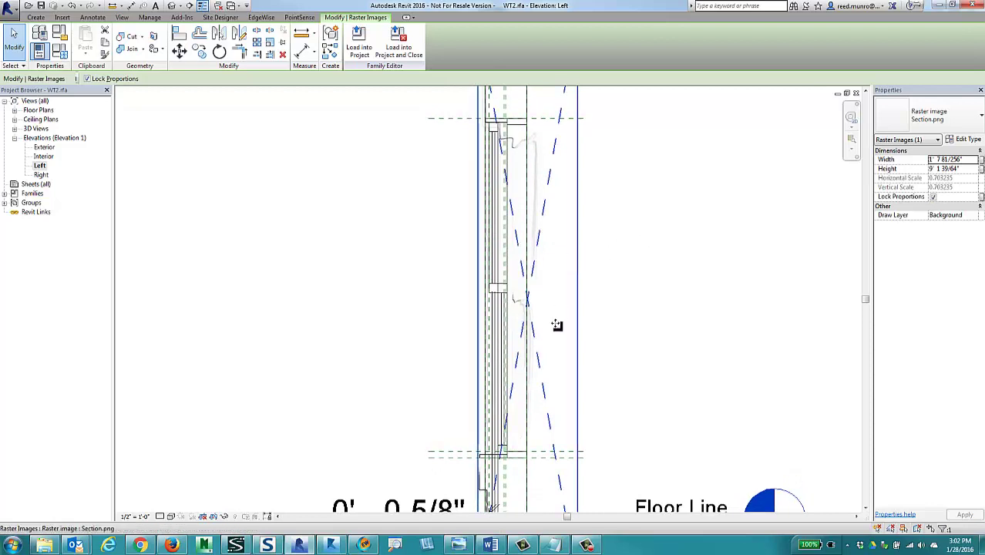
{"action": "scroll", "coordinate": [512, 132], "scroll_direction": "up", "scroll_amount": 2}
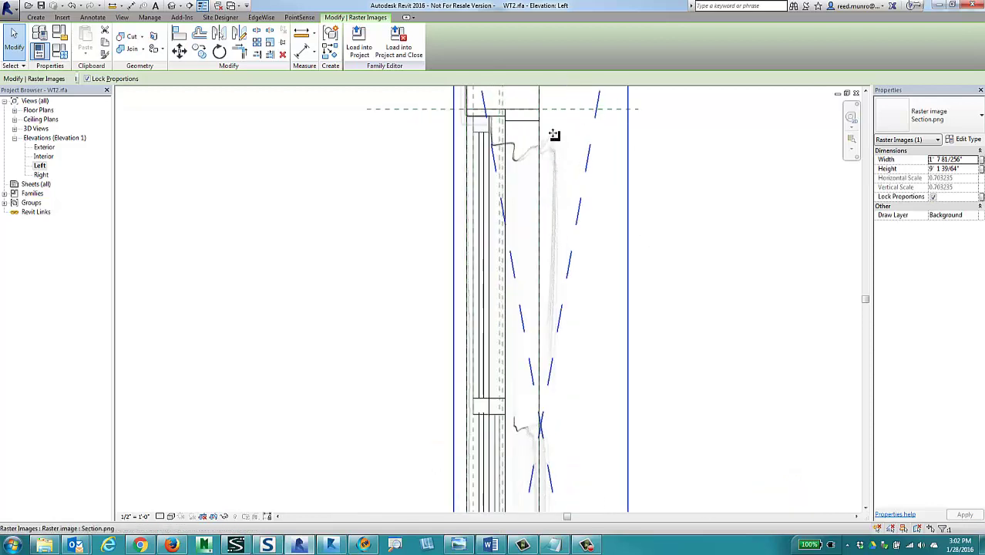
{"action": "scroll", "coordinate": [604, 216], "scroll_direction": "down", "scroll_amount": 2}
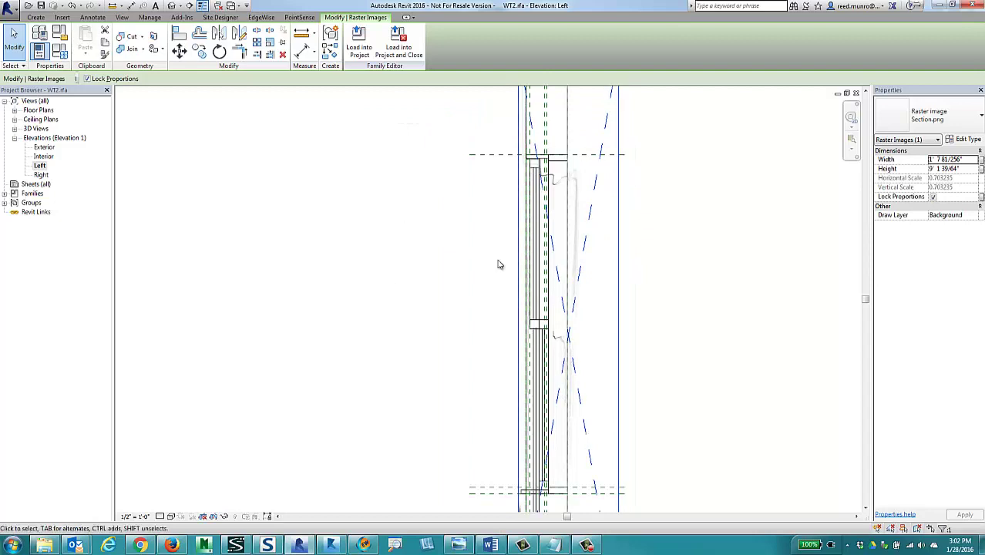
{"action": "middle_click_drag", "start_coordinate": [723, 322], "coordinate": [706, 317]}
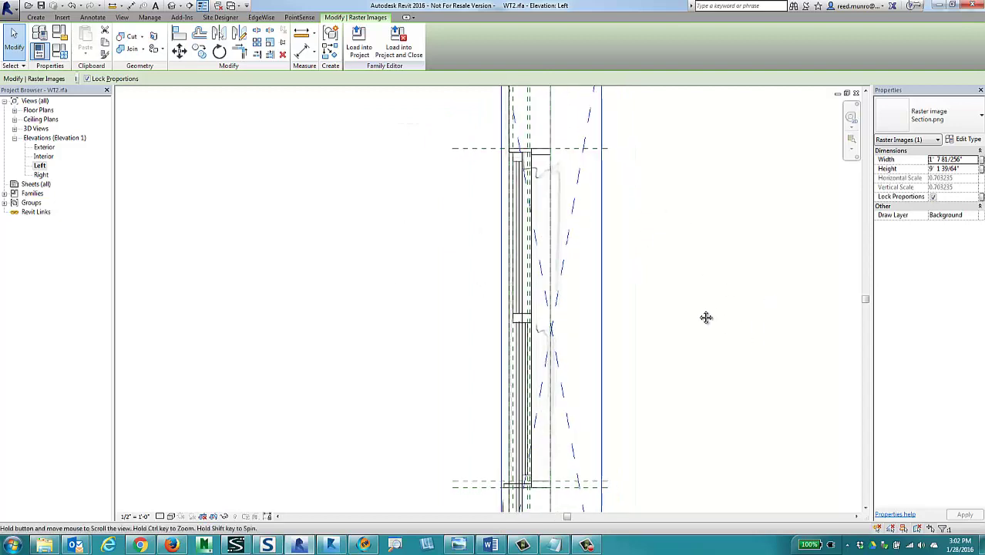
{"action": "middle_click_drag", "start_coordinate": [649, 298], "coordinate": [647, 318]}
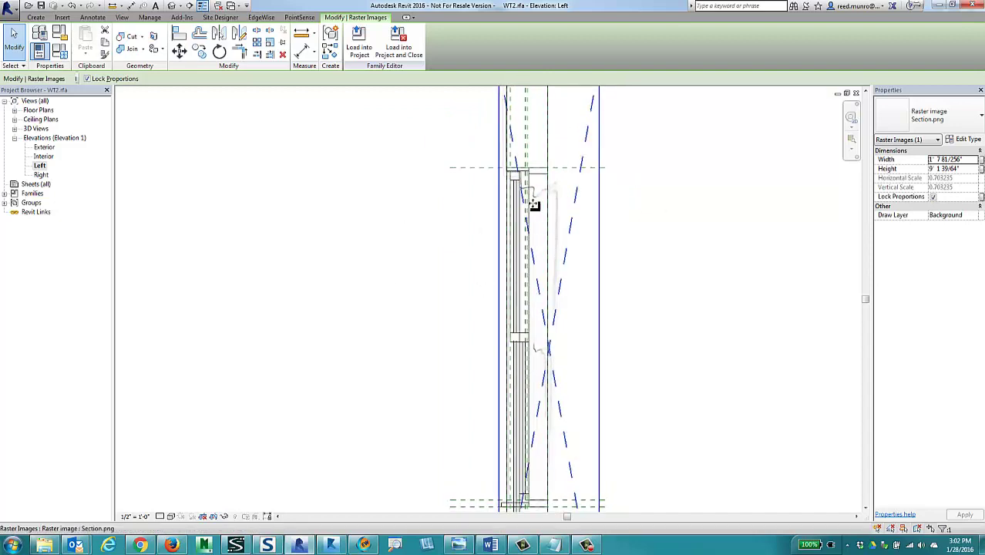
{"action": "scroll", "coordinate": [532, 247], "scroll_direction": "up", "scroll_amount": 2}
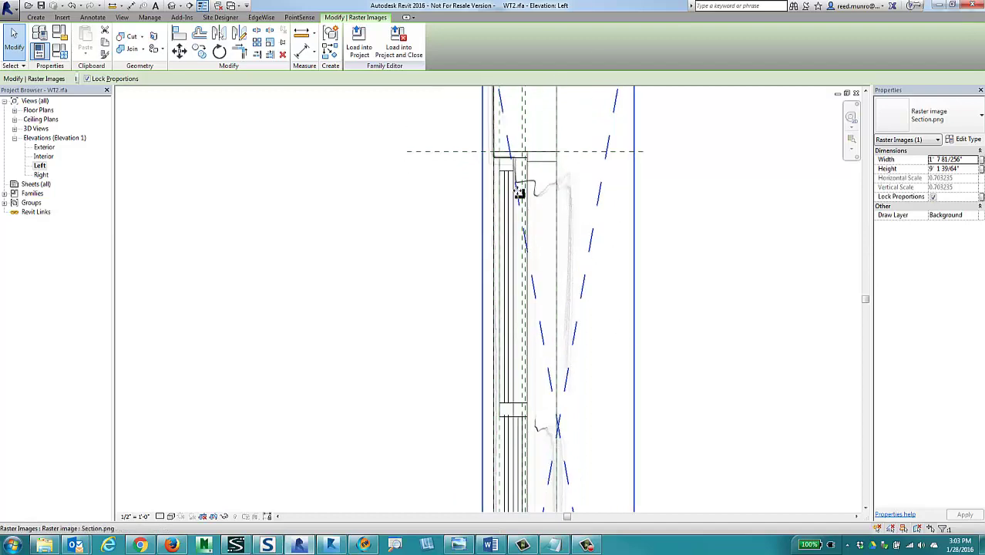
Step: Examine how the section scan's profile compares with the modelled sill and the wall face below the window
{"action": "middle_click_drag", "start_coordinate": [524, 169], "coordinate": [530, 128]}
{"action": "middle_click_drag", "start_coordinate": [524, 395], "coordinate": [486, 170]}
{"action": "middle_click_drag", "start_coordinate": [486, 304], "coordinate": [486, 250]}
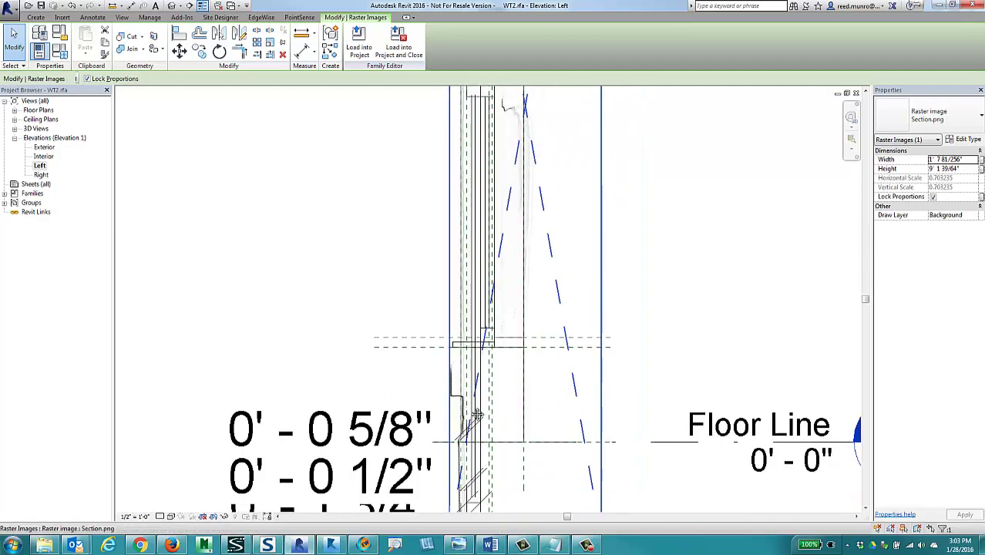
{"action": "middle_click_drag", "start_coordinate": [475, 413], "coordinate": [484, 377]}
{"action": "scroll", "coordinate": [465, 342], "scroll_direction": "up", "scroll_amount": 2}
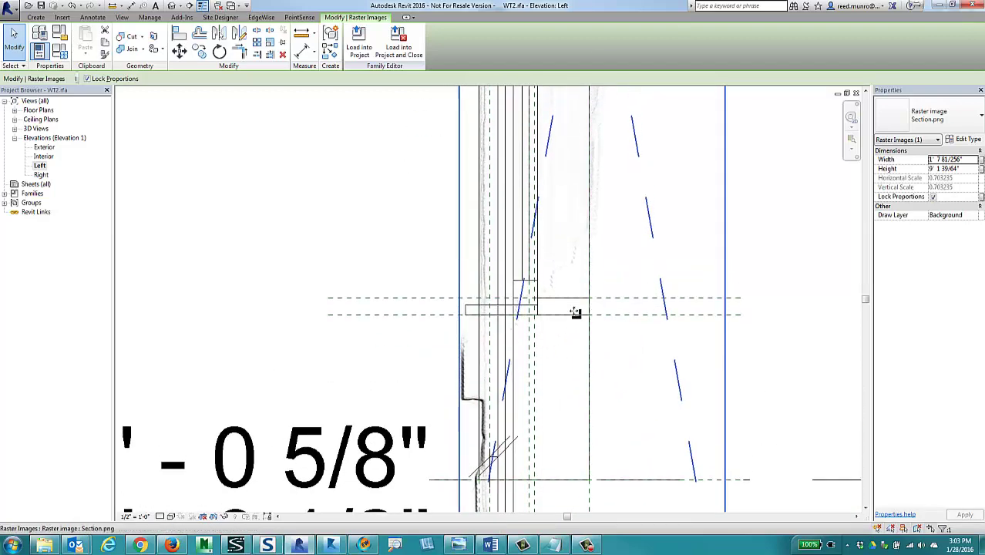
{"action": "scroll", "coordinate": [464, 341], "scroll_direction": "up", "scroll_amount": 3}
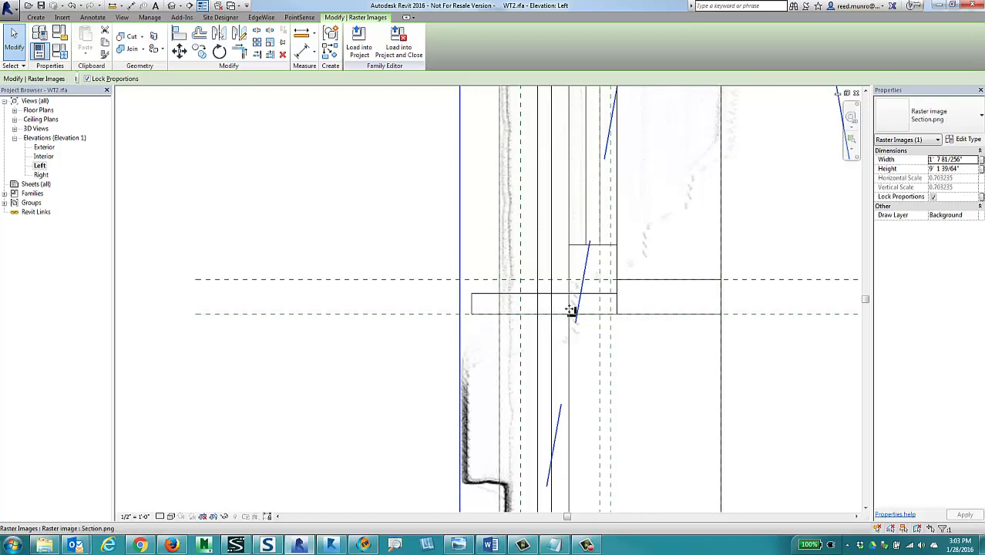
{"action": "scroll", "coordinate": [616, 307], "scroll_direction": "down", "scroll_amount": 5}
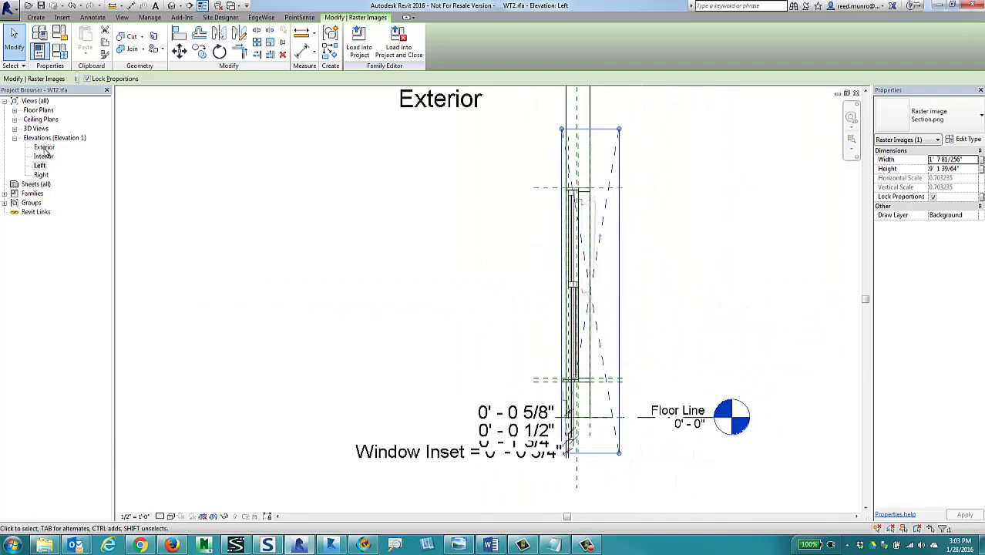
Step: Open the Floor Line floor plan and insert the Plan.xmlscale ortho image
{"action": "double_click", "coordinate": [39, 110]}
{"action": "double_click", "coordinate": [47, 119]}
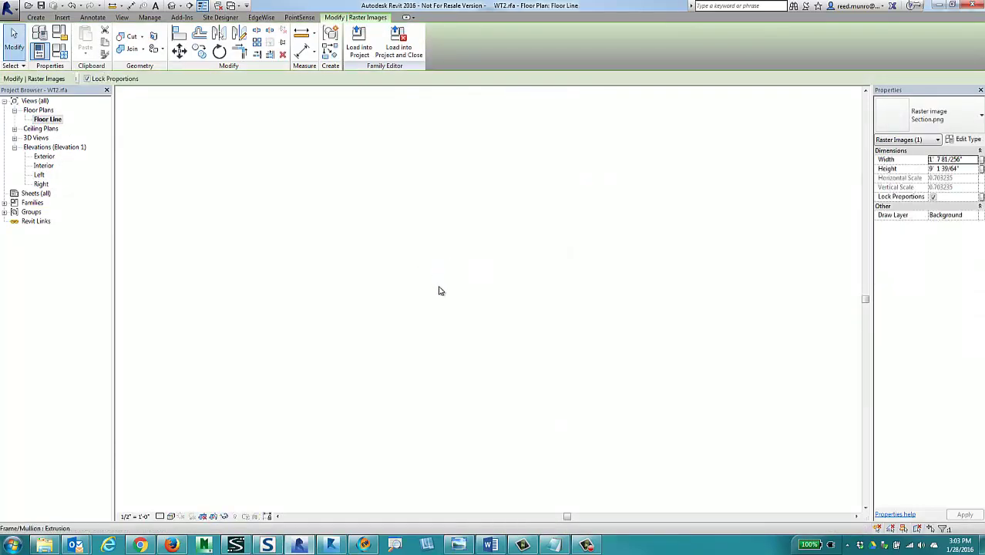
{"action": "scroll", "coordinate": [518, 316], "scroll_direction": "up", "scroll_amount": 2}
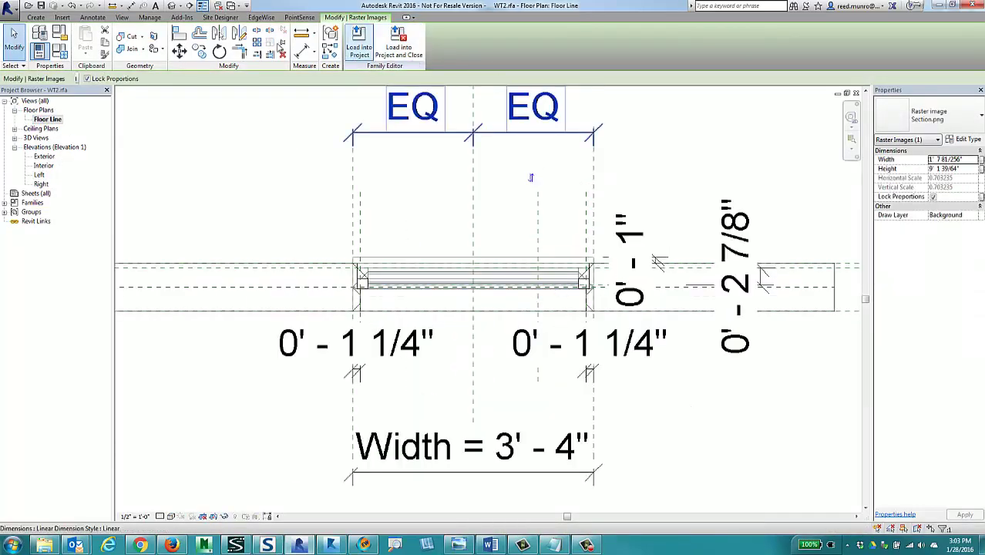
{"action": "left_click", "coordinate": [301, 17]}
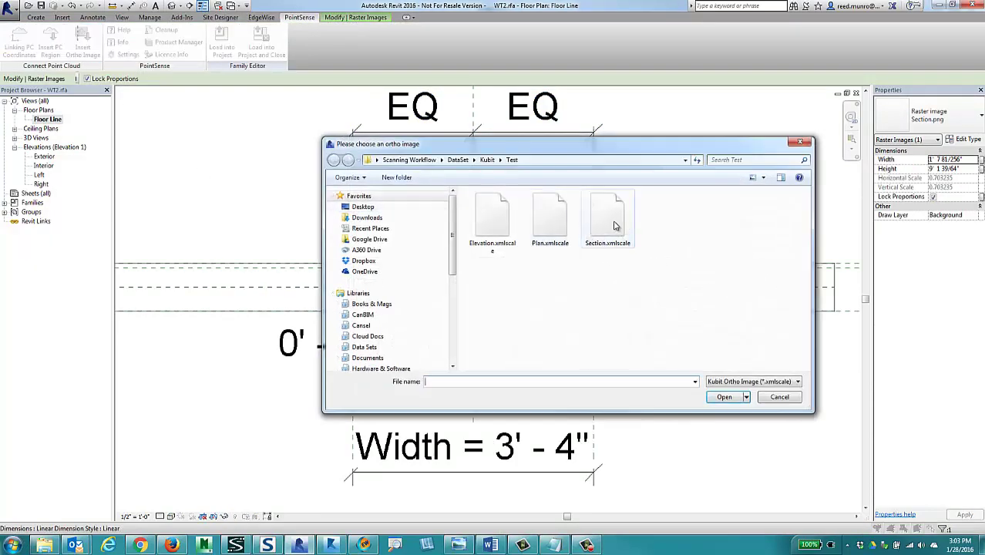
{"action": "left_click", "coordinate": [614, 225]}
{"action": "left_click", "coordinate": [538, 229]}
{"action": "left_click", "coordinate": [724, 397]}
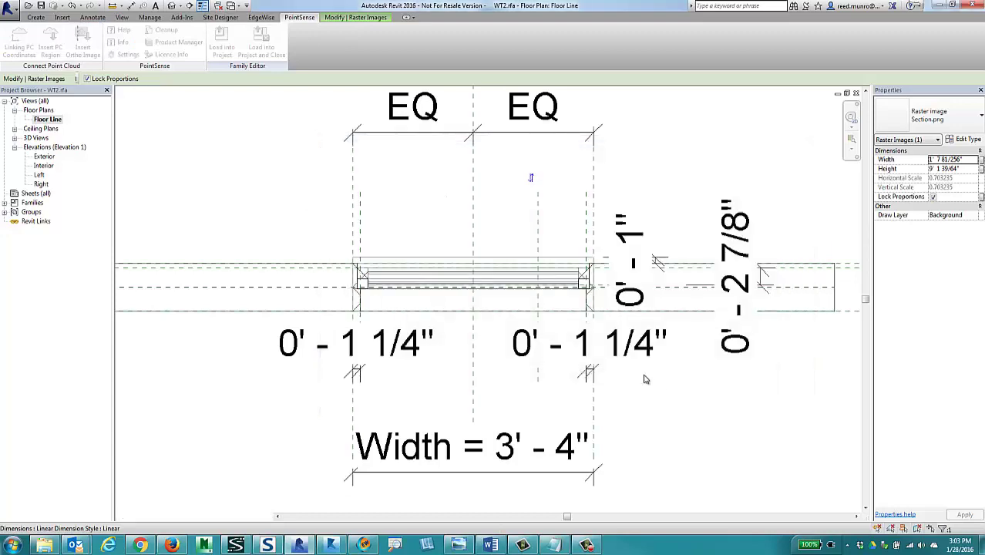
Step: Move the Plan.png image so its scanned window opening roughly overlaps the WT2 window
{"action": "left_click_drag", "start_coordinate": [501, 340], "coordinate": [337, 315]}
{"action": "scroll", "coordinate": [537, 308], "scroll_direction": "up", "scroll_amount": 1}
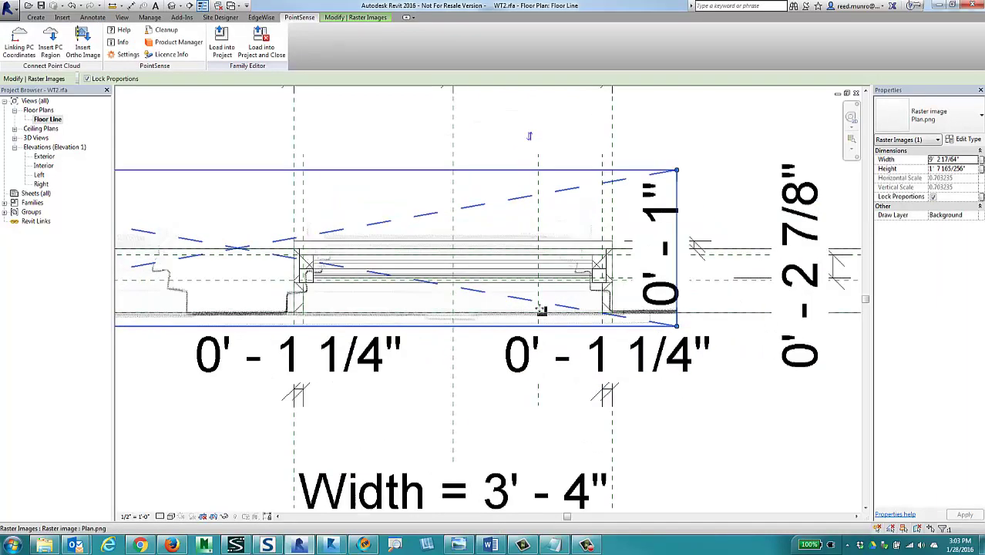
{"action": "scroll", "coordinate": [419, 305], "scroll_direction": "down", "scroll_amount": 3}
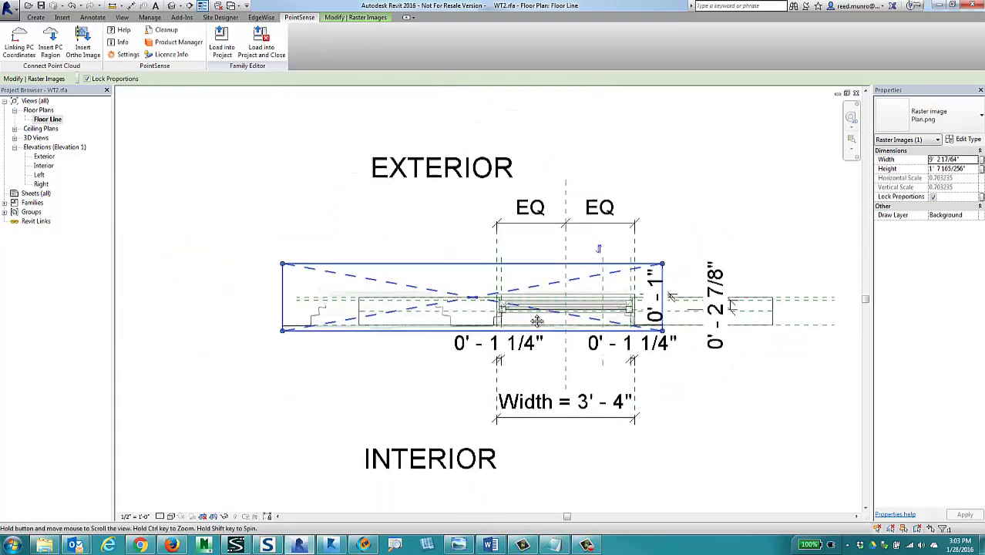
Step: Rotate the Plan.png image about 180 degrees around its centre
{"action": "left_click", "coordinate": [405, 235]}
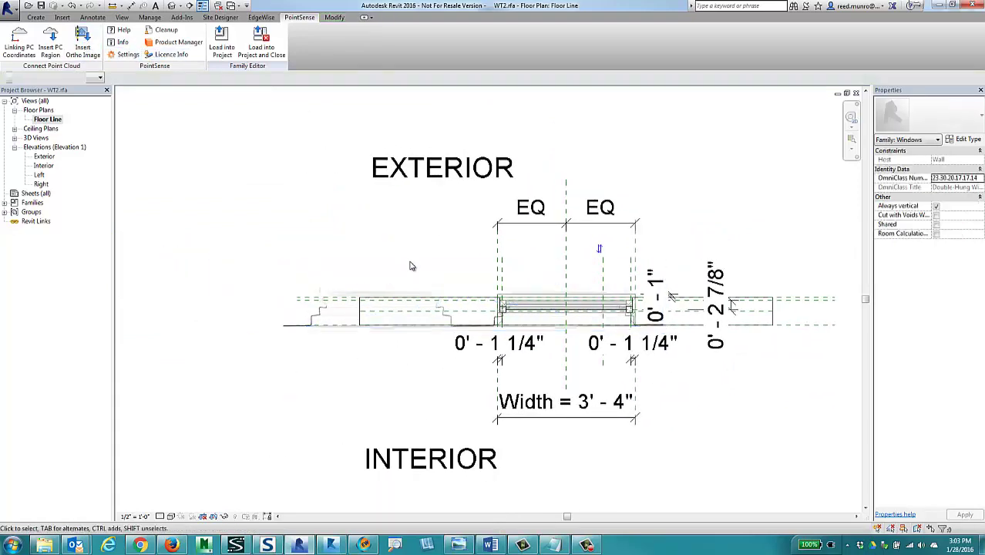
{"action": "left_click", "coordinate": [406, 264]}
{"action": "left_click", "coordinate": [218, 51]}
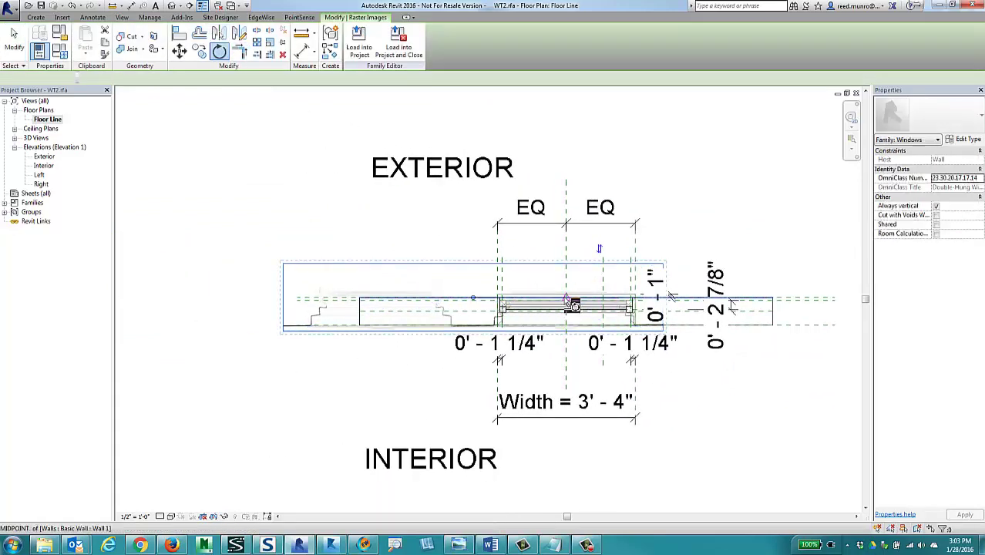
{"action": "left_click", "coordinate": [475, 202]}
{"action": "left_click", "coordinate": [264, 298]}
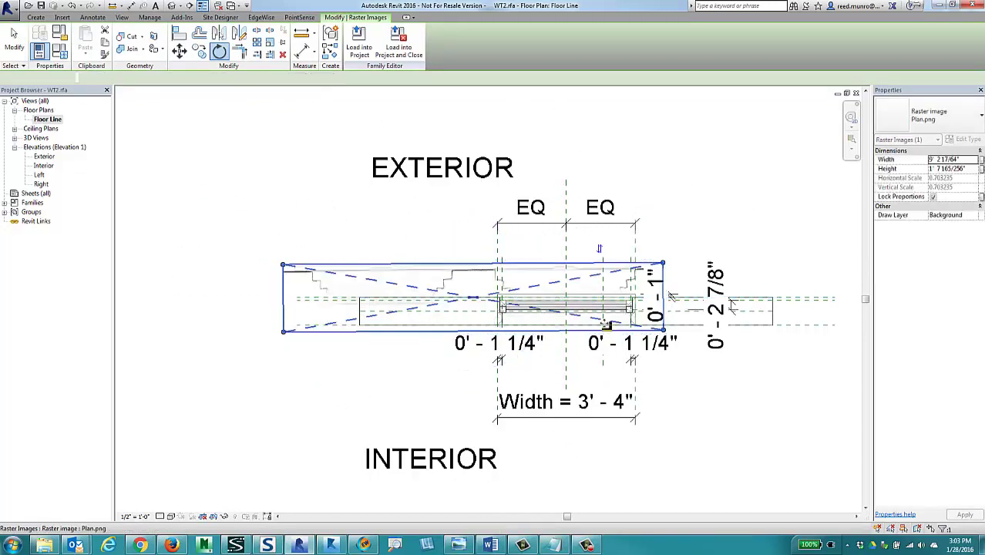
Step: Move the rotated plan image so a scanned window opening covers the WT2 window and its wall line meets the exterior wall face
{"action": "scroll", "coordinate": [581, 274], "scroll_direction": "up", "scroll_amount": 2}
{"action": "left_click_drag", "start_coordinate": [585, 270], "coordinate": [730, 279]}
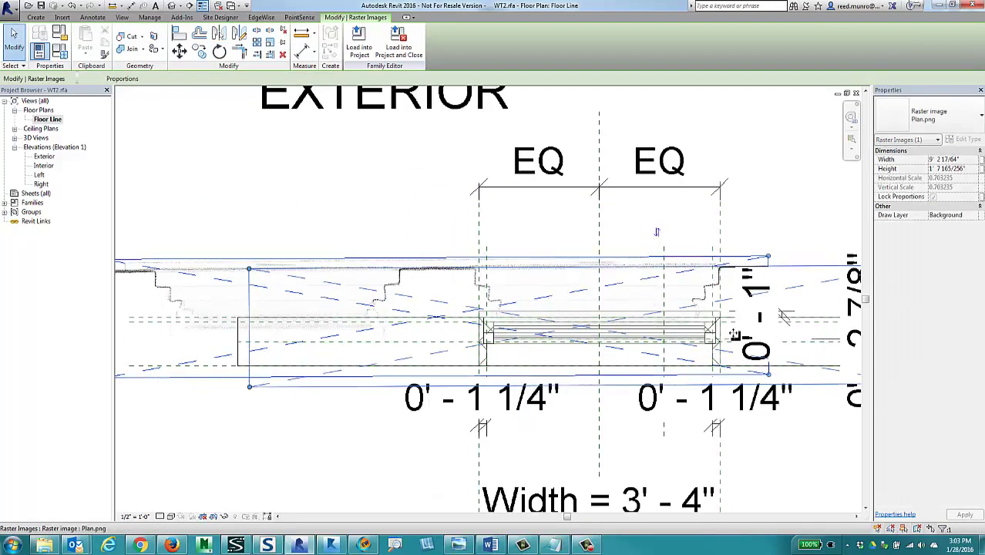
{"action": "middle_click_drag", "start_coordinate": [748, 348], "coordinate": [574, 324]}
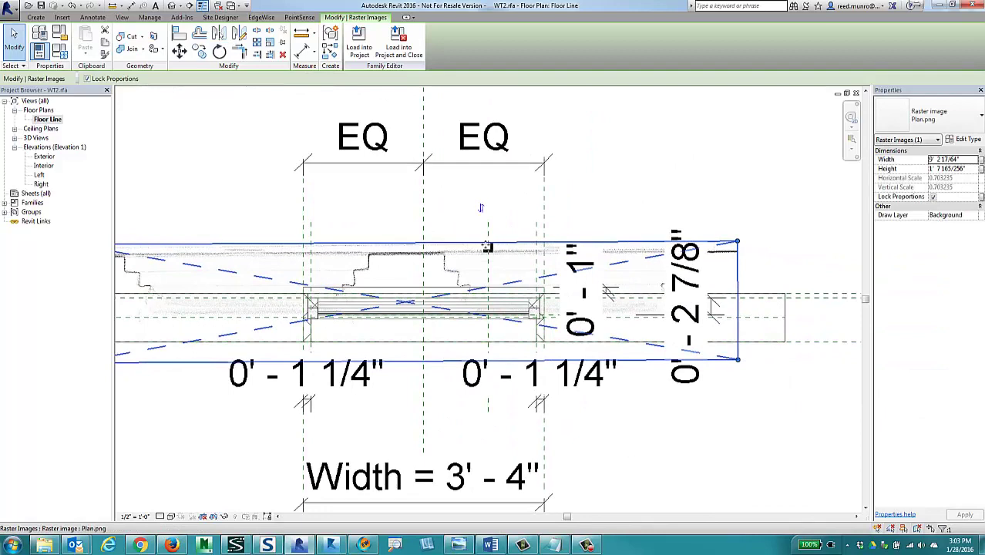
{"action": "left_click_drag", "start_coordinate": [486, 245], "coordinate": [304, 283]}
{"action": "scroll", "coordinate": [386, 271], "scroll_direction": "up", "scroll_amount": 2}
{"action": "middle_click_drag", "start_coordinate": [317, 296], "coordinate": [376, 228]}
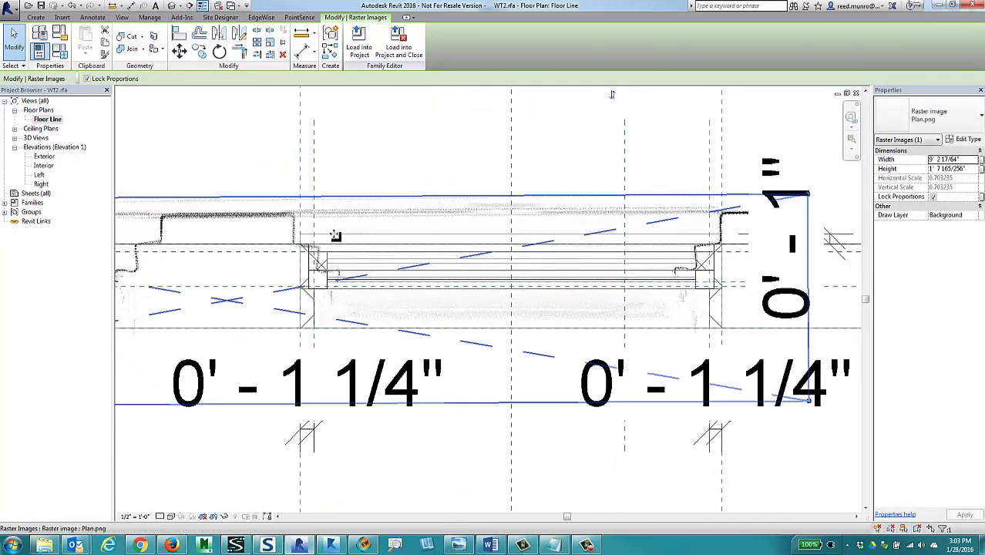
{"action": "left_click_drag", "start_coordinate": [348, 217], "coordinate": [351, 247]}
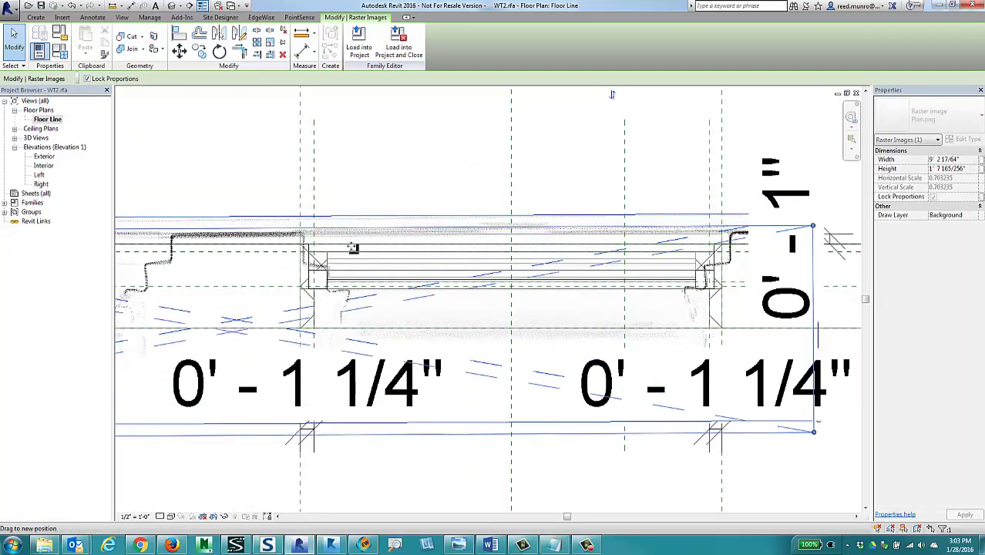
{"action": "middle_click_drag", "start_coordinate": [538, 262], "coordinate": [443, 251]}
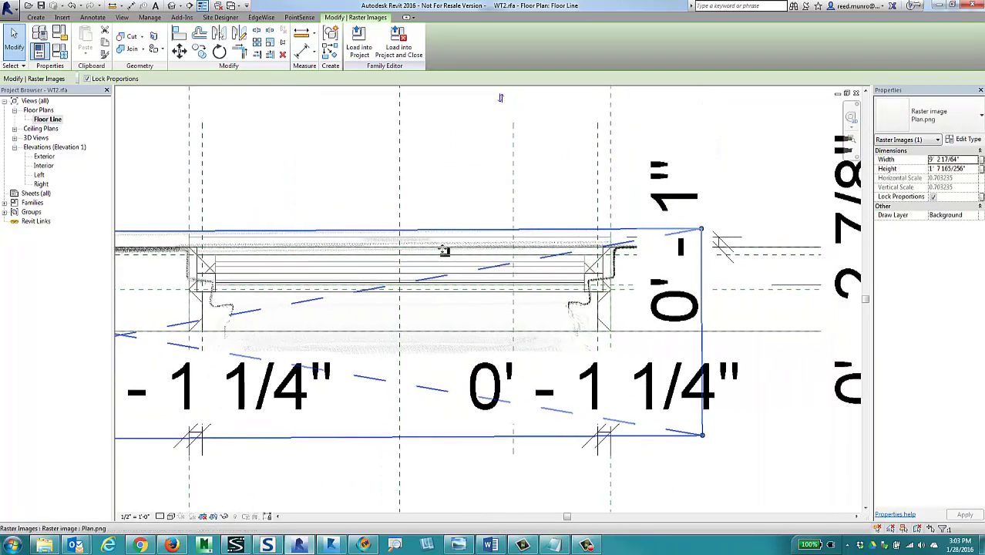
Step: Nudge the plan image left until the scanned right jamb meets the reference plane at the WT2 window's right edge
{"action": "middle_click_drag", "start_coordinate": [603, 274], "coordinate": [560, 274]}
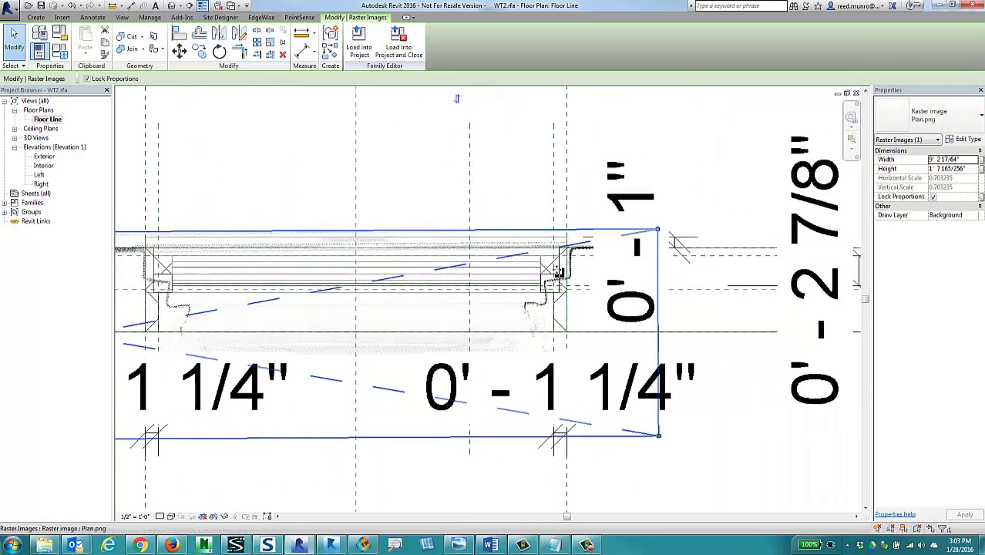
{"action": "scroll", "coordinate": [563, 262], "scroll_direction": "up", "scroll_amount": 2}
{"action": "left_click", "coordinate": [763, 329]}
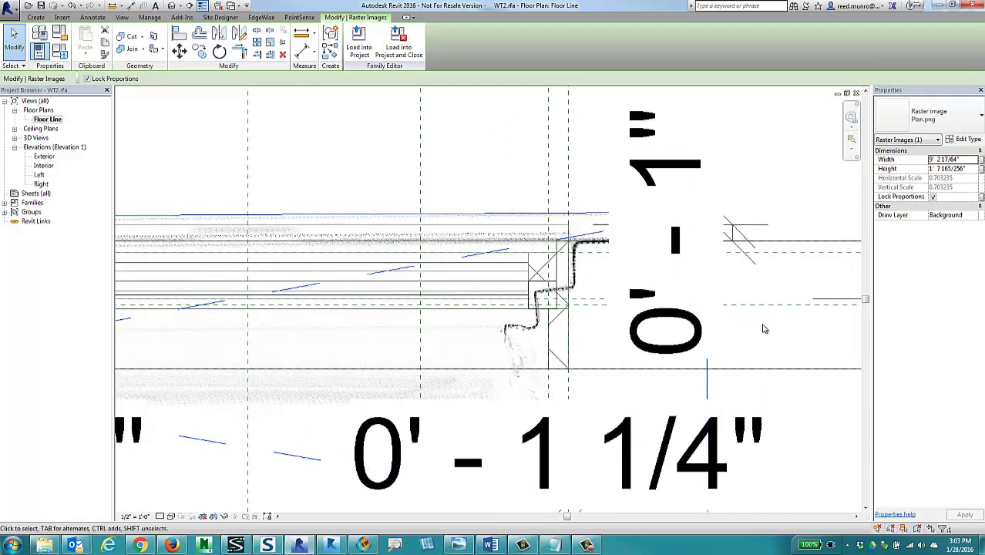
{"action": "key", "text": "Left"}
{"action": "key", "text": "Left"}
{"action": "key", "text": "Left"}
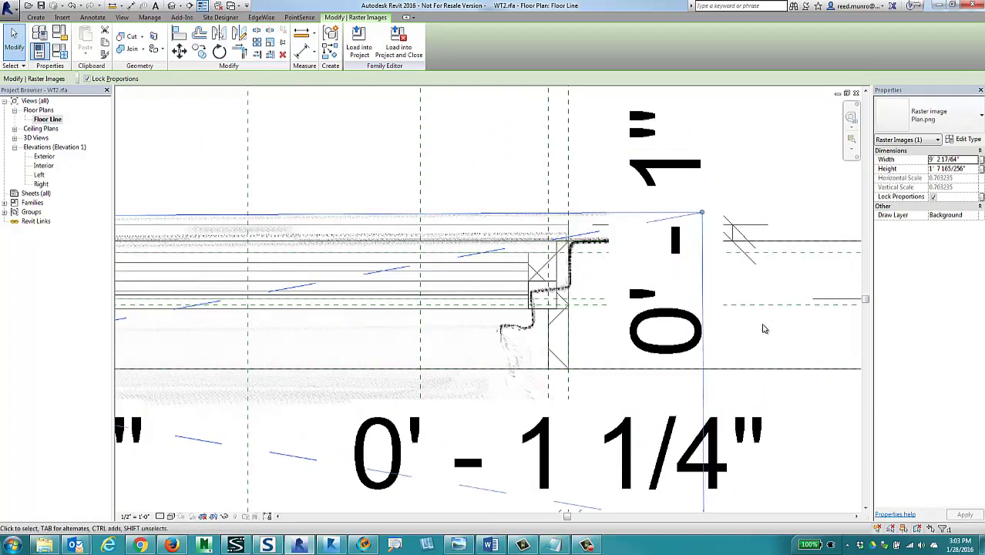
{"action": "key", "text": "Left"}
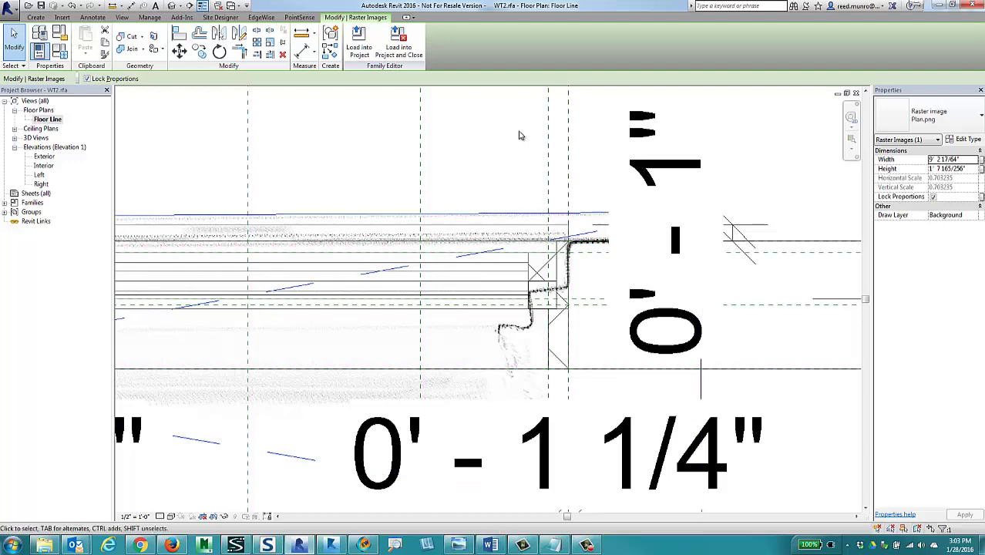
{"action": "key", "text": "Escape"}
Step: Examine how the plan scan's jamb profiles compare with the WT2 frame and wall on both sides of the window
{"action": "scroll", "coordinate": [521, 200], "scroll_direction": "down", "scroll_amount": 5}
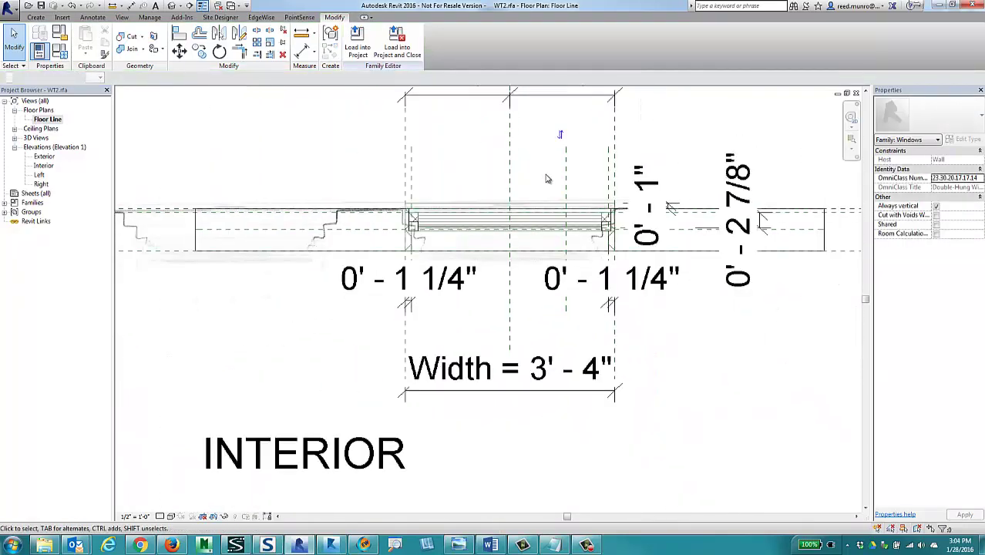
{"action": "middle_click_drag", "start_coordinate": [546, 179], "coordinate": [552, 185]}
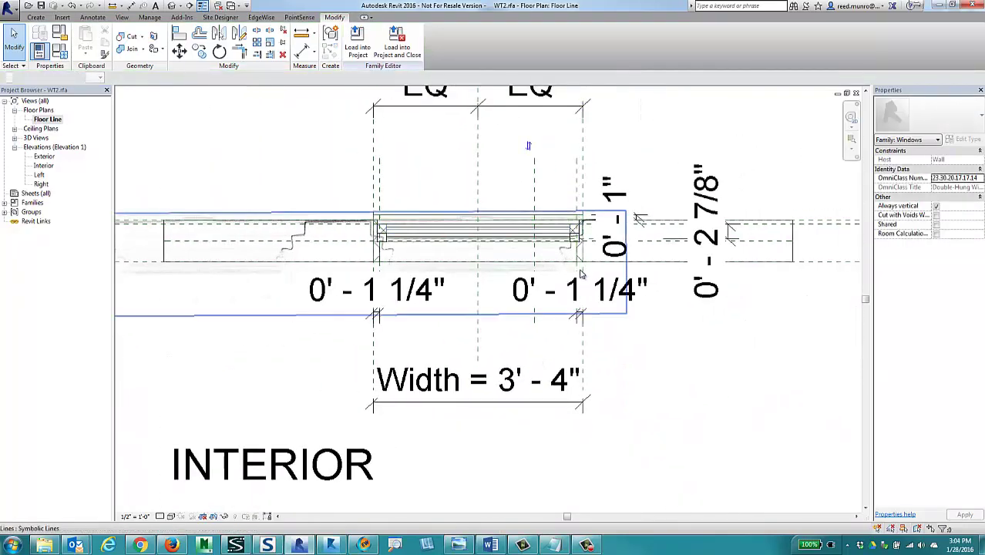
{"action": "middle_click_drag", "start_coordinate": [616, 307], "coordinate": [723, 288]}
{"action": "scroll", "coordinate": [650, 309], "scroll_direction": "up", "scroll_amount": 2}
{"action": "scroll", "coordinate": [723, 288], "scroll_direction": "down", "scroll_amount": 2}
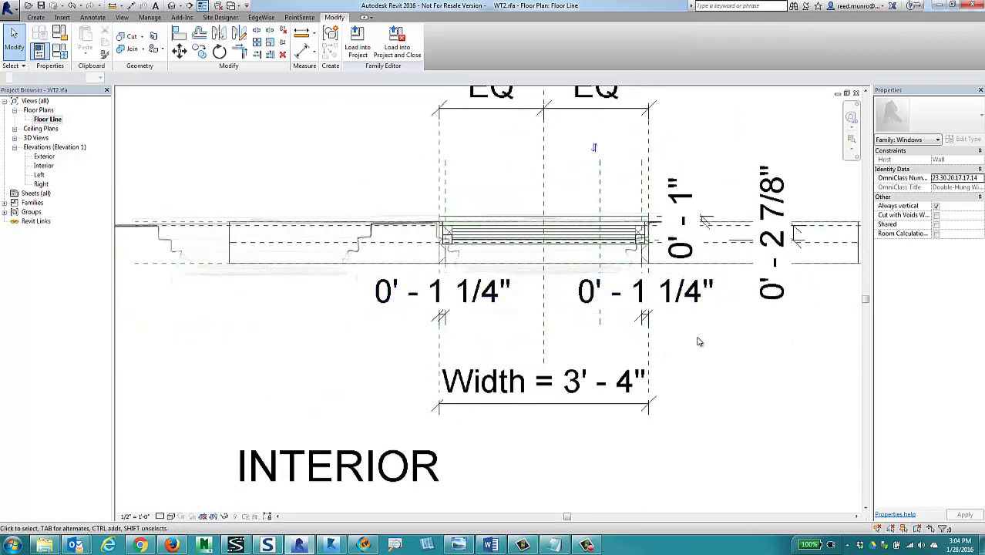
{"action": "scroll", "coordinate": [677, 216], "scroll_direction": "up", "scroll_amount": 2}
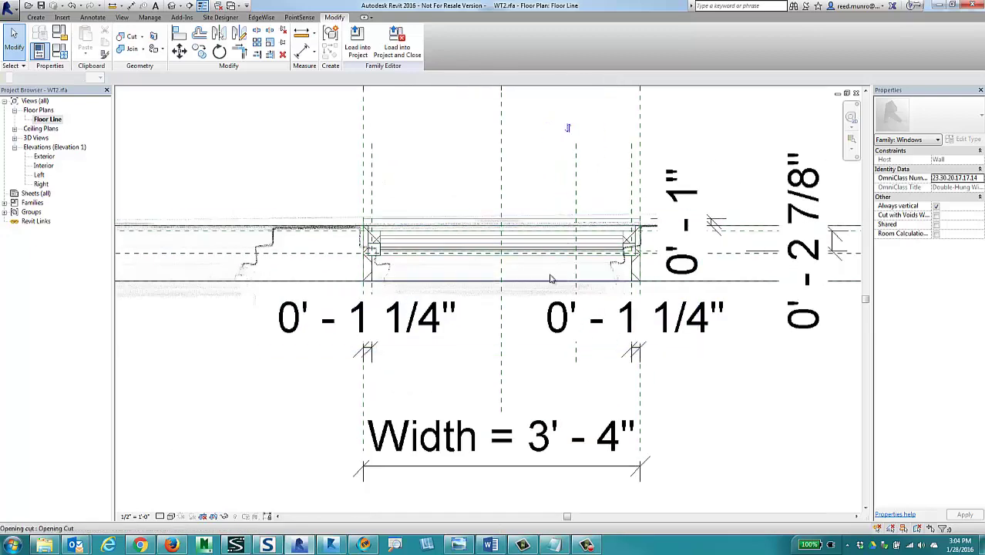
{"action": "middle_click_drag", "start_coordinate": [681, 346], "coordinate": [640, 343]}
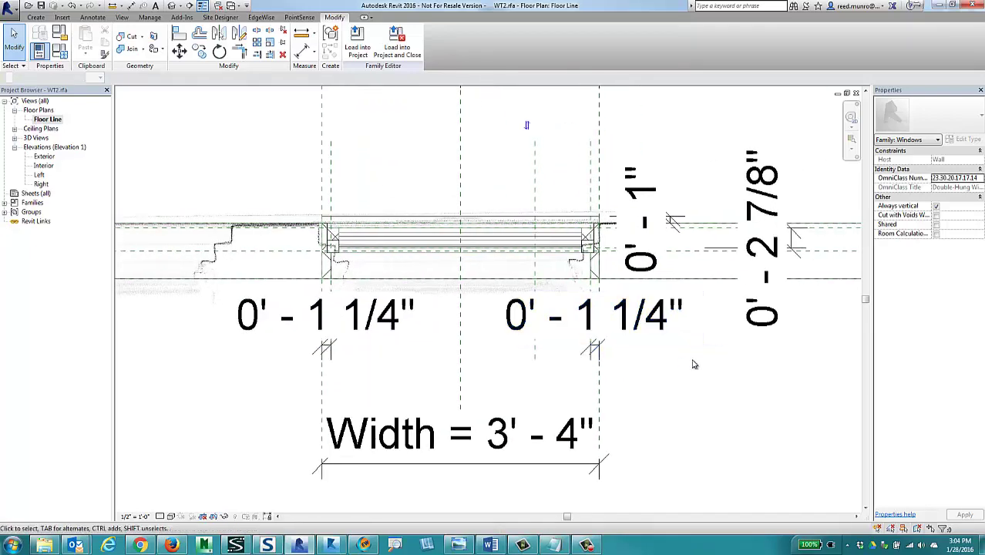
Step: Inspect the plan scan's right jamb against the WT2 frame and glass, and its alignment across the window's full width
{"action": "middle_click_drag", "start_coordinate": [692, 365], "coordinate": [668, 369]}
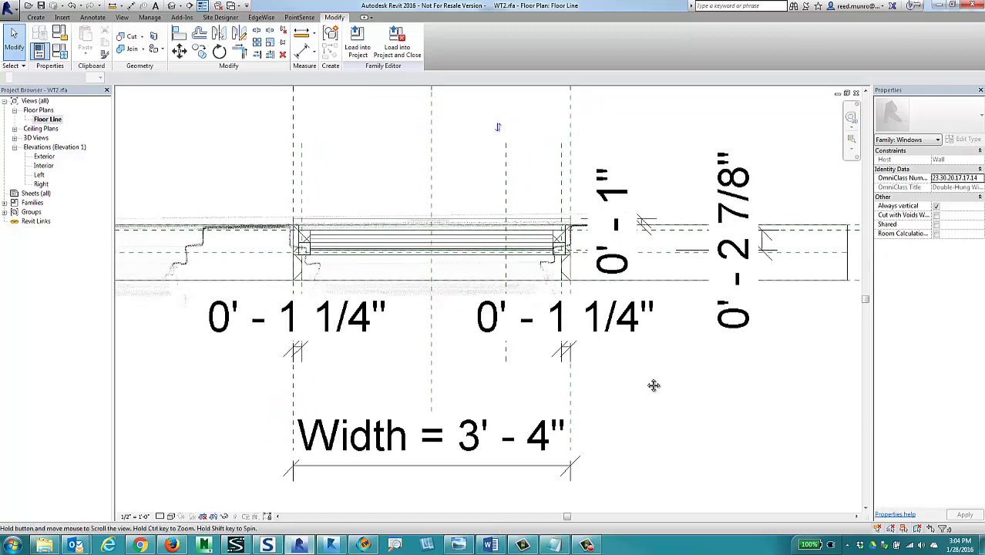
{"action": "scroll", "coordinate": [678, 362], "scroll_direction": "down", "scroll_amount": 3}
{"action": "scroll", "coordinate": [453, 255], "scroll_direction": "up", "scroll_amount": 2}
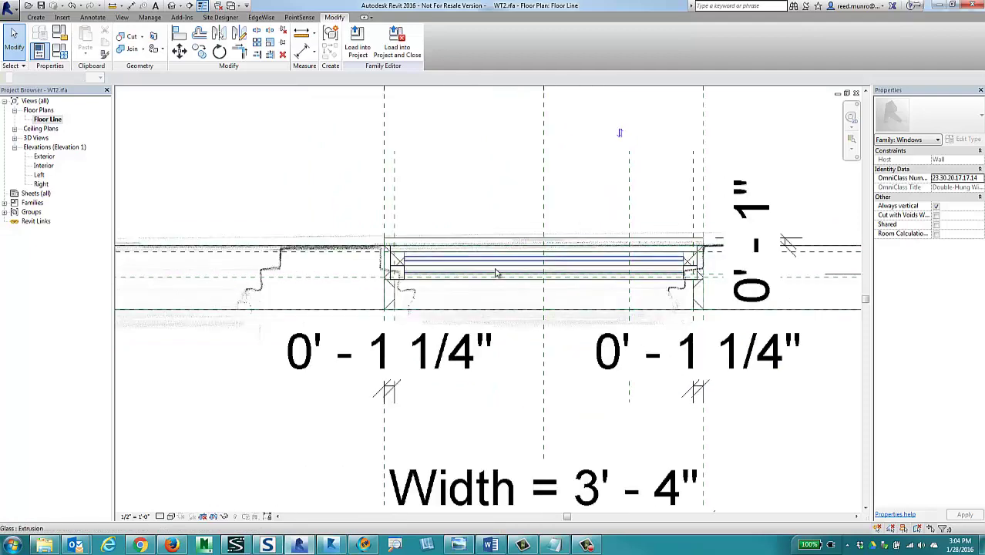
{"action": "middle_click_drag", "start_coordinate": [661, 189], "coordinate": [626, 195]}
{"action": "scroll", "coordinate": [625, 195], "scroll_direction": "down", "scroll_amount": 3}
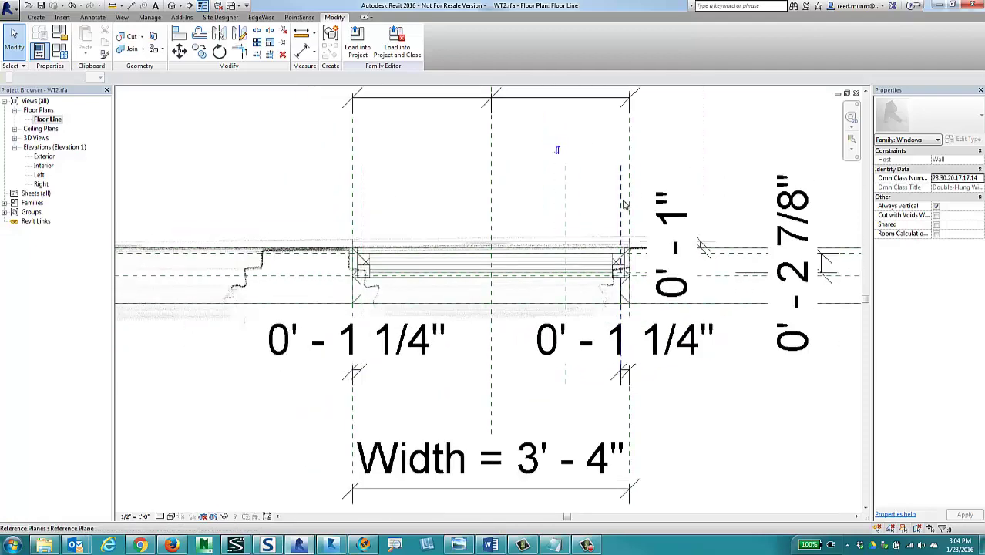
{"action": "scroll", "coordinate": [618, 249], "scroll_direction": "up", "scroll_amount": 5}
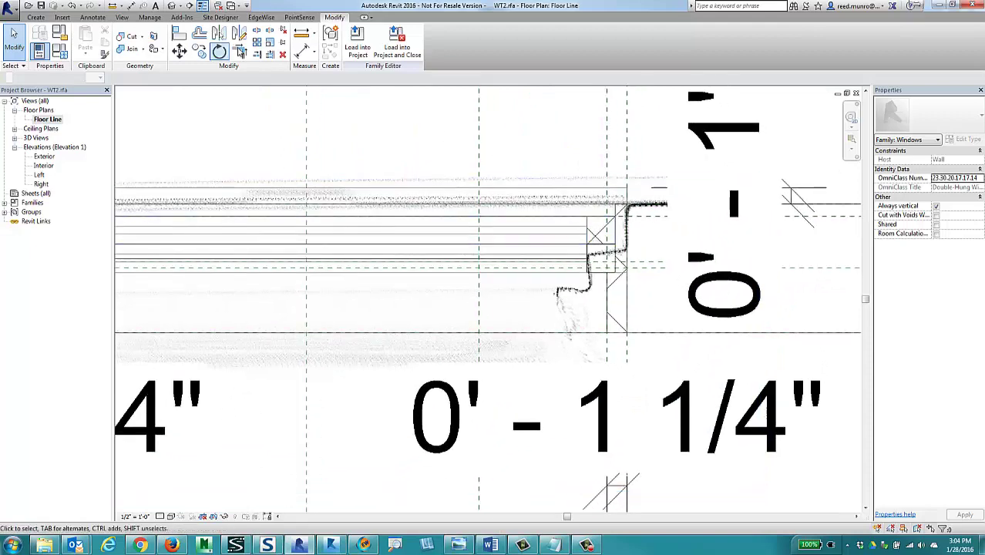
{"action": "middle_click_drag", "start_coordinate": [577, 237], "coordinate": [635, 225]}
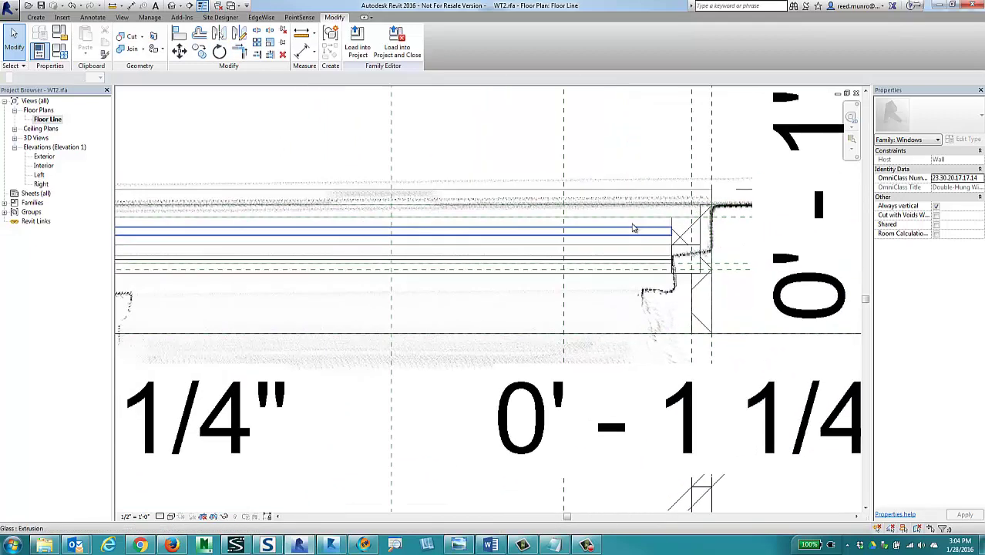
{"action": "scroll", "coordinate": [636, 224], "scroll_direction": "down", "scroll_amount": 4}
{"action": "middle_click_drag", "start_coordinate": [613, 178], "coordinate": [593, 184]}
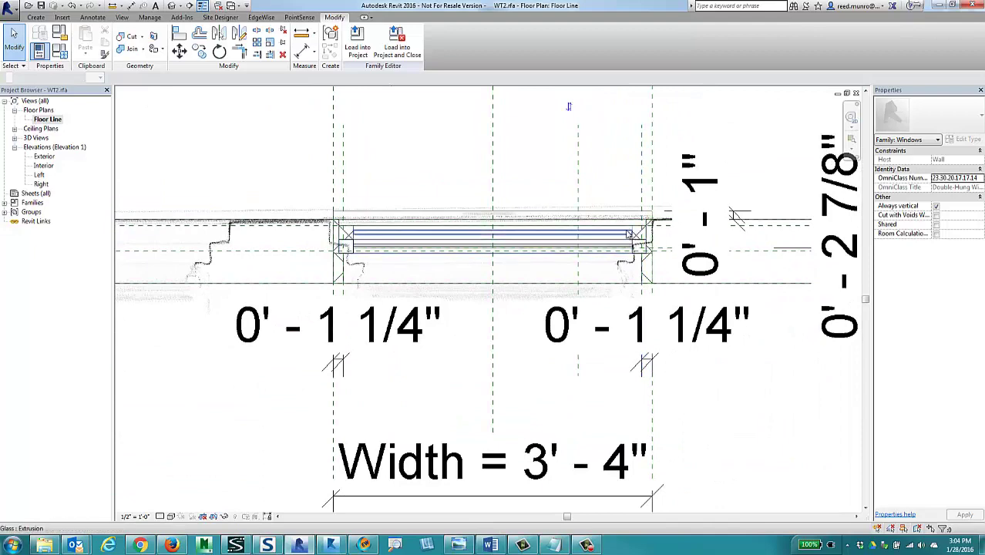
{"action": "scroll", "coordinate": [636, 223], "scroll_direction": "up", "scroll_amount": 4}
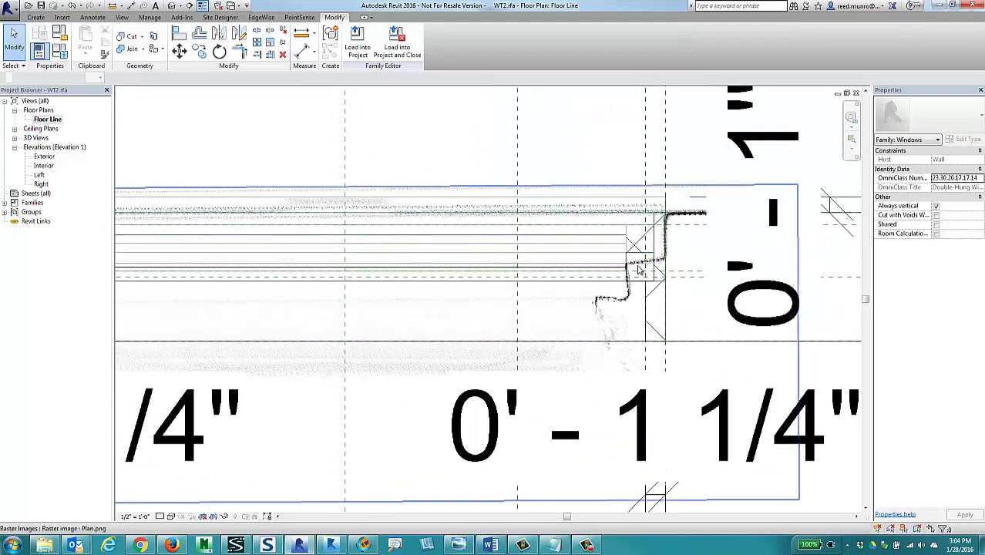
{"action": "scroll", "coordinate": [682, 254], "scroll_direction": "down", "scroll_amount": 5}
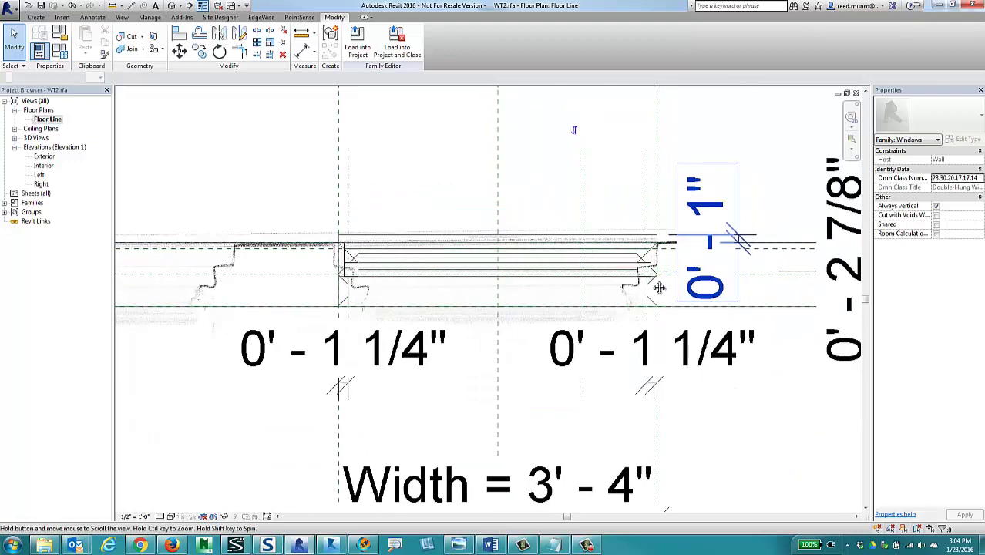
{"action": "scroll", "coordinate": [637, 276], "scroll_direction": "down", "scroll_amount": 2}
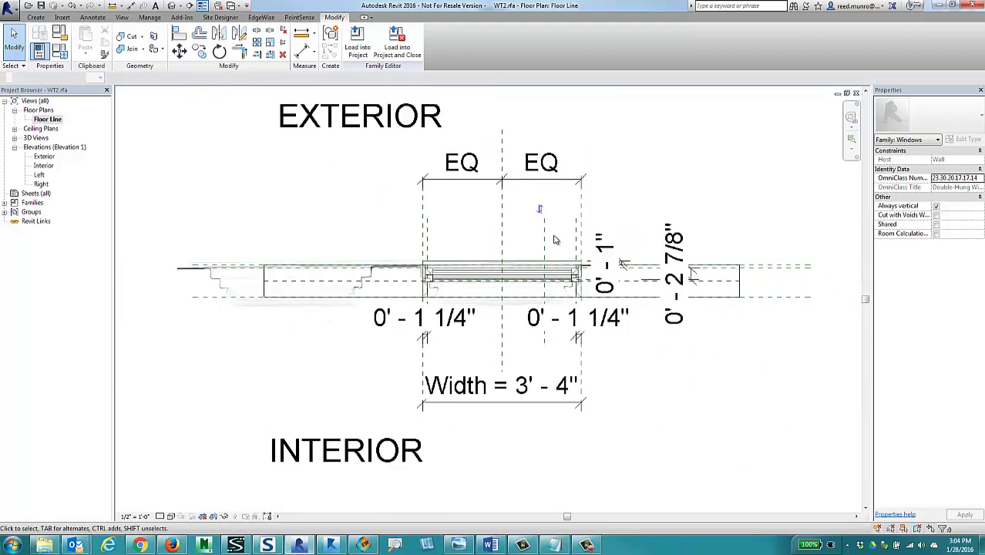
{"action": "middle_click_drag", "start_coordinate": [694, 205], "coordinate": [679, 211]}
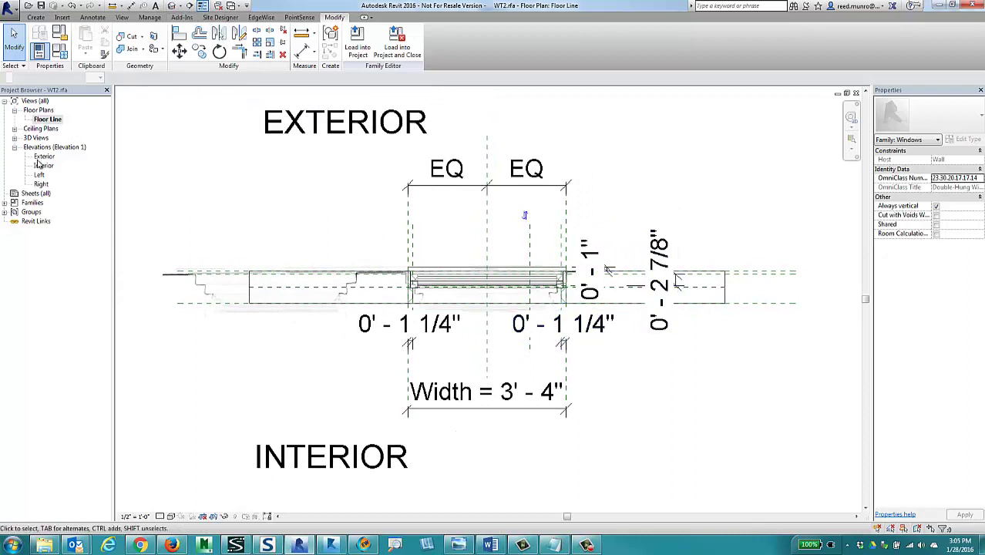
Step: Open the WT2 family's 3D view, View 1, and view the double-hung window from an angle
{"action": "double_click", "coordinate": [42, 139]}
{"action": "double_click", "coordinate": [43, 146]}
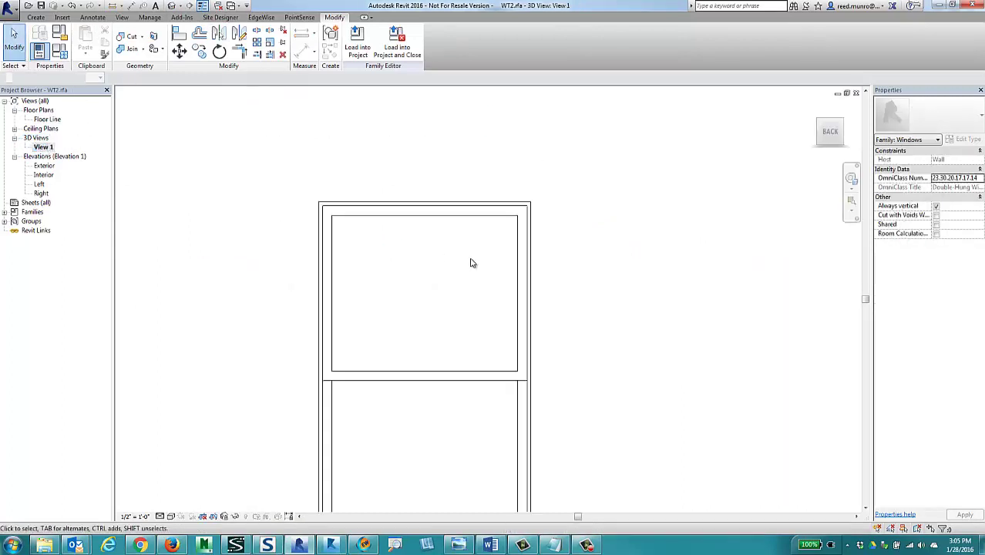
{"action": "scroll", "coordinate": [473, 263], "scroll_direction": "down", "scroll_amount": 4}
{"action": "middle_click_drag", "start_coordinate": [536, 260], "coordinate": [498, 316], "text": "shift"}
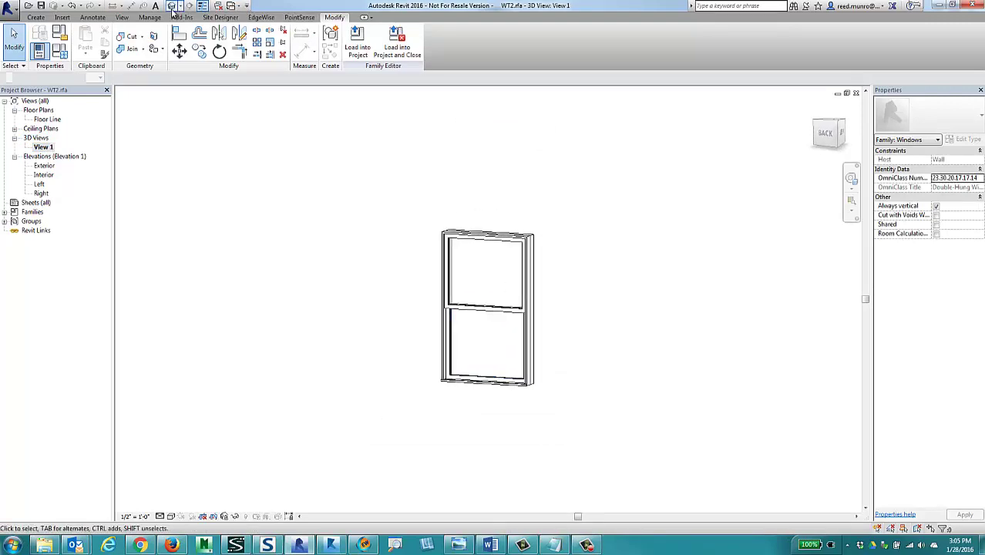
Step: Load the WT2 family into Project1.rvt only, and end window placement without adding a new instance
{"action": "left_click", "coordinate": [357, 40]}
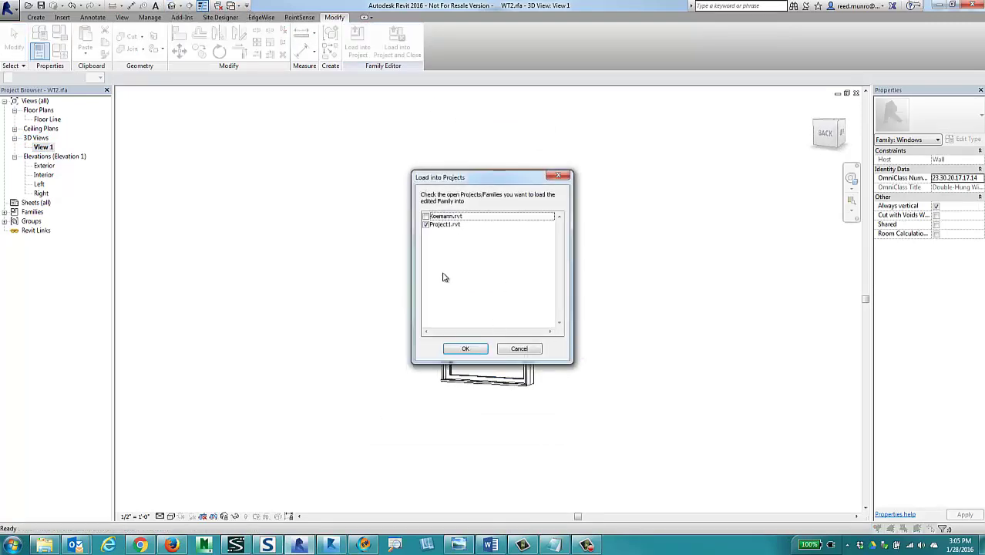
{"action": "left_click", "coordinate": [465, 352]}
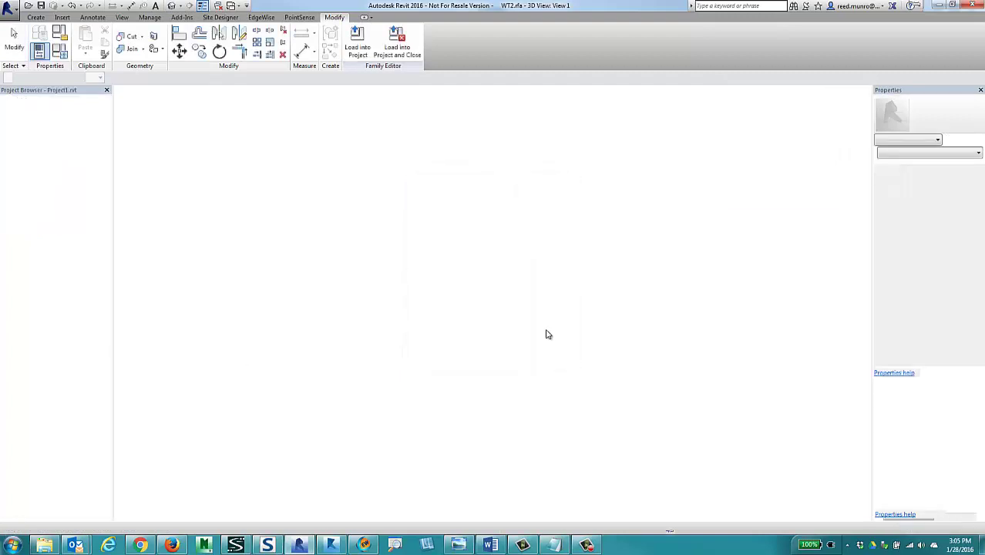
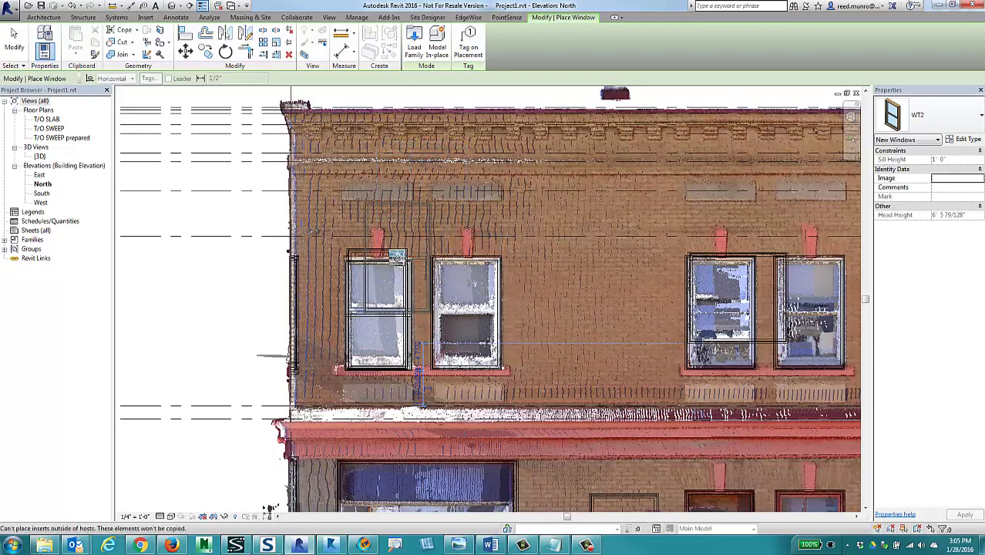
{"action": "key", "text": "Escape"}
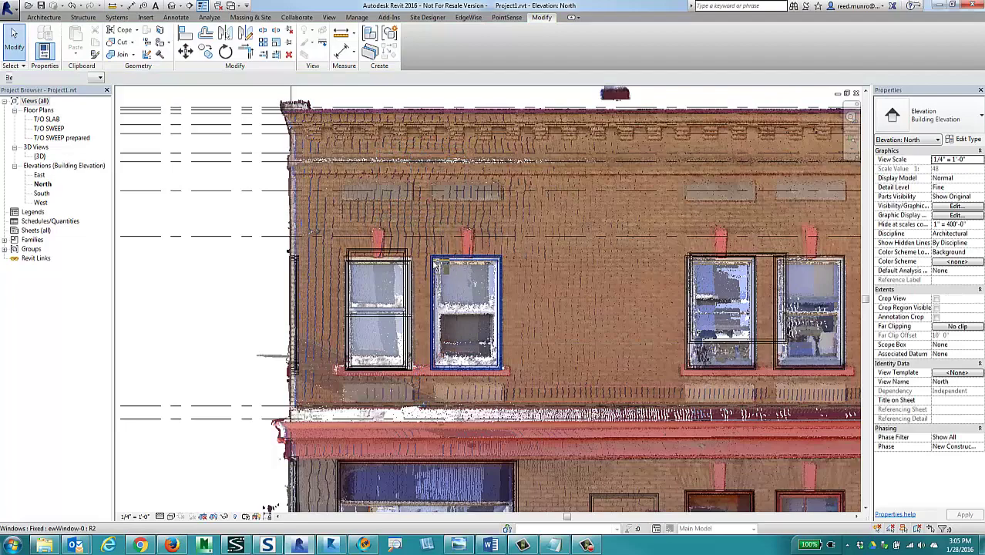
Step: Change the leftmost upper facade window from Double Hung WT2 to the WT2 type of the newly loaded WT2 family
{"action": "scroll", "coordinate": [411, 266], "scroll_direction": "up", "scroll_amount": 3}
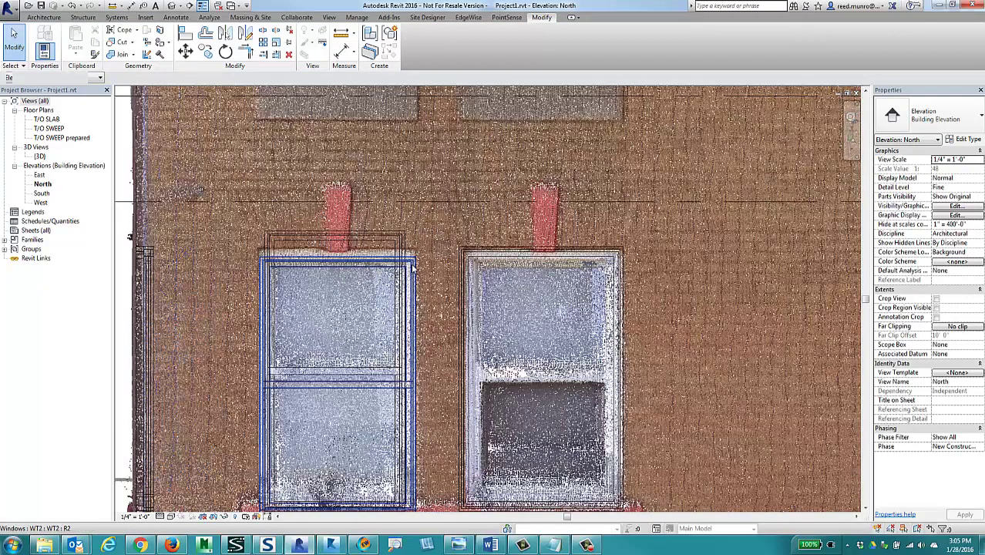
{"action": "left_click", "coordinate": [420, 269]}
{"action": "key", "text": "Escape"}
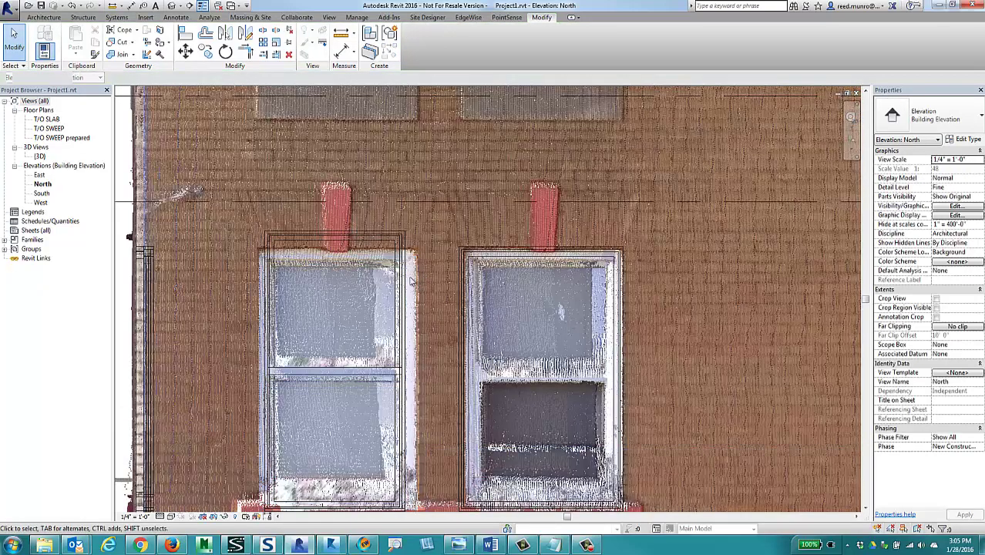
{"action": "middle_click_drag", "start_coordinate": [437, 280], "coordinate": [446, 239]}
{"action": "scroll", "coordinate": [447, 240], "scroll_direction": "down", "scroll_amount": 2}
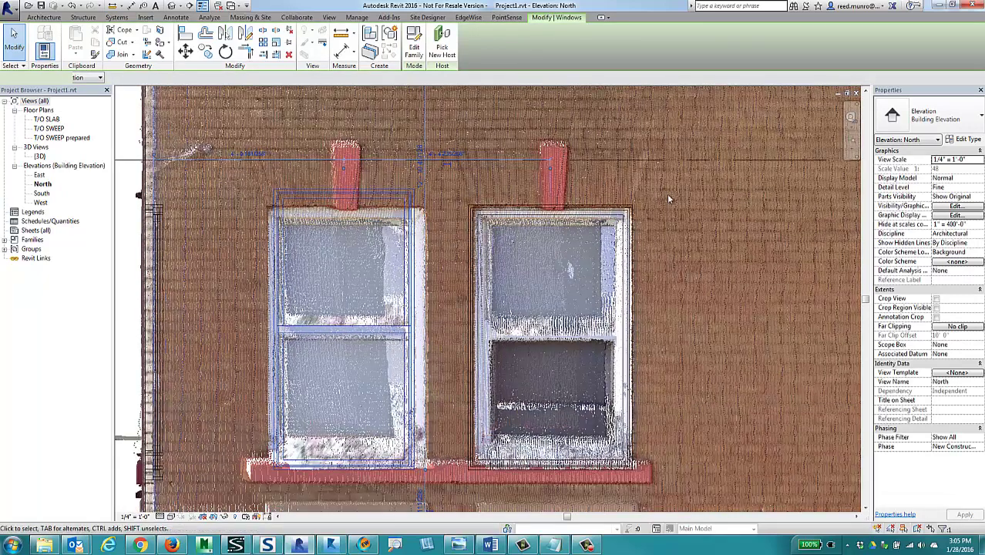
{"action": "left_click", "coordinate": [917, 124]}
{"action": "scroll", "coordinate": [927, 206], "scroll_direction": "down", "scroll_amount": 2}
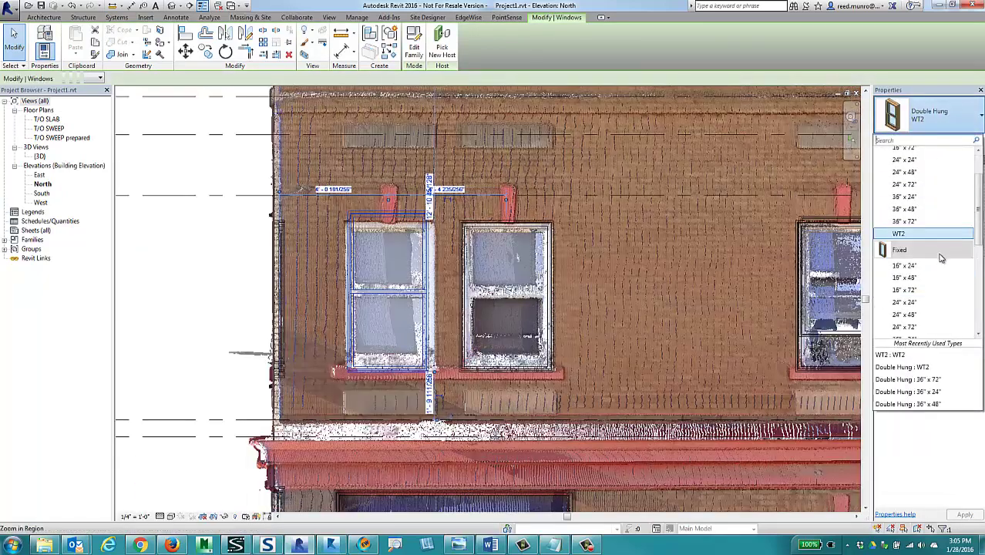
{"action": "scroll", "coordinate": [936, 197], "scroll_direction": "up", "scroll_amount": 3}
{"action": "scroll", "coordinate": [936, 188], "scroll_direction": "down", "scroll_amount": 4}
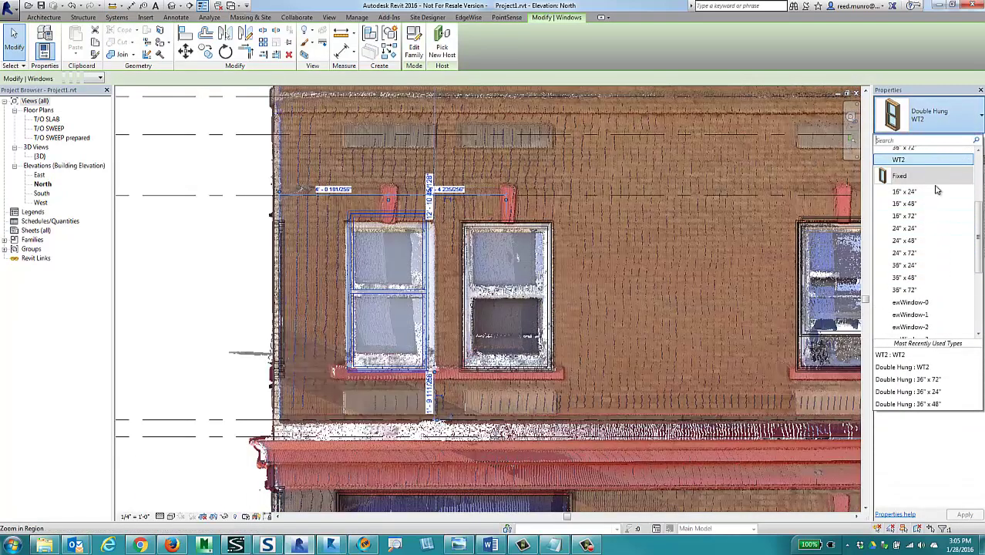
{"action": "scroll", "coordinate": [956, 192], "scroll_direction": "down", "scroll_amount": 2}
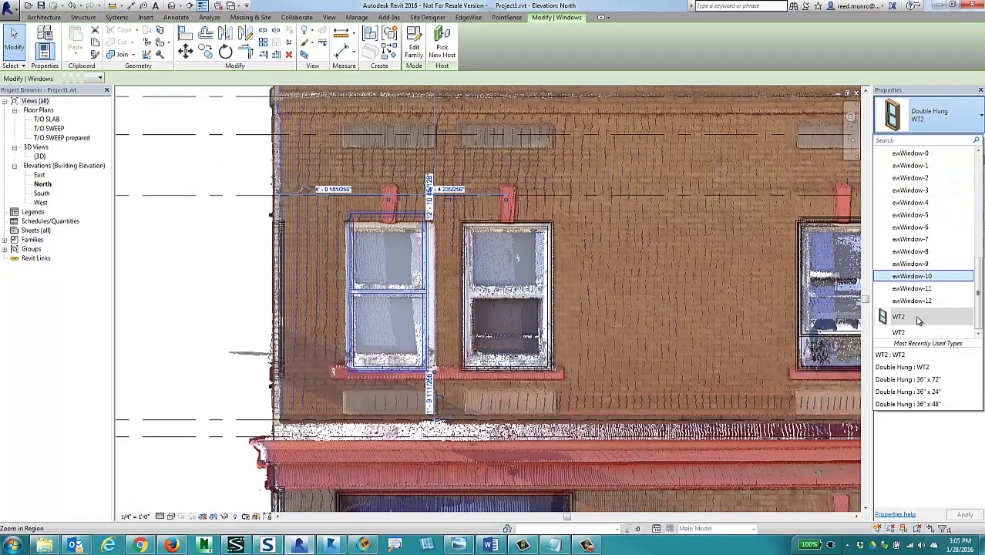
{"action": "left_click", "coordinate": [899, 332]}
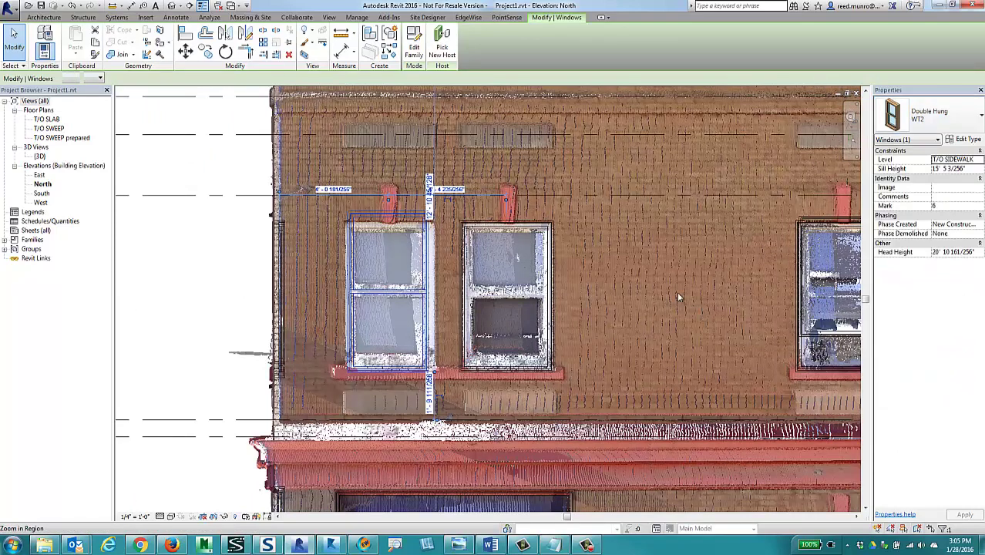
Step: Move the WT2 window up to a sill height of about 15' 6 9/16" and nudge it right to fit the scanned opening
{"action": "scroll", "coordinate": [428, 246], "scroll_direction": "up", "scroll_amount": 7}
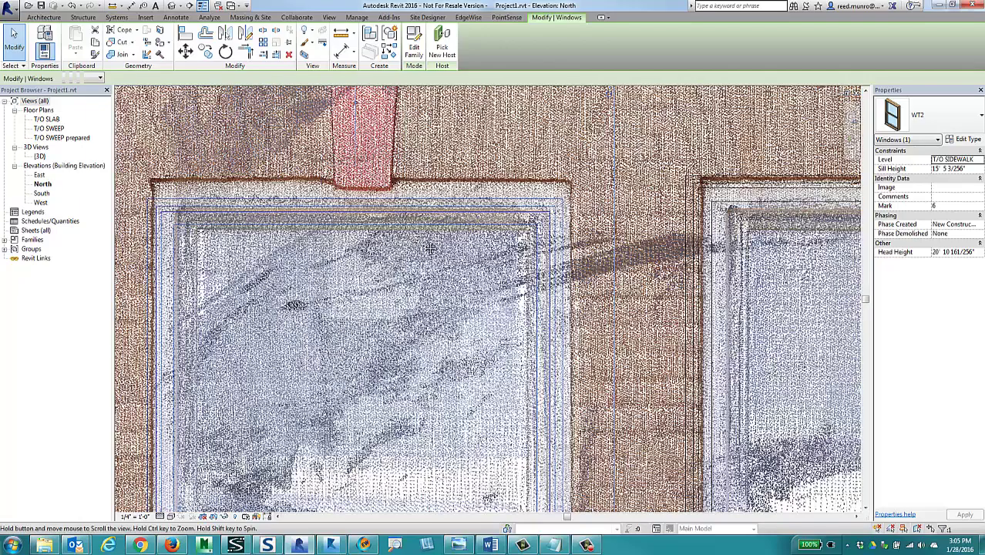
{"action": "middle_click_drag", "start_coordinate": [430, 247], "coordinate": [565, 262]}
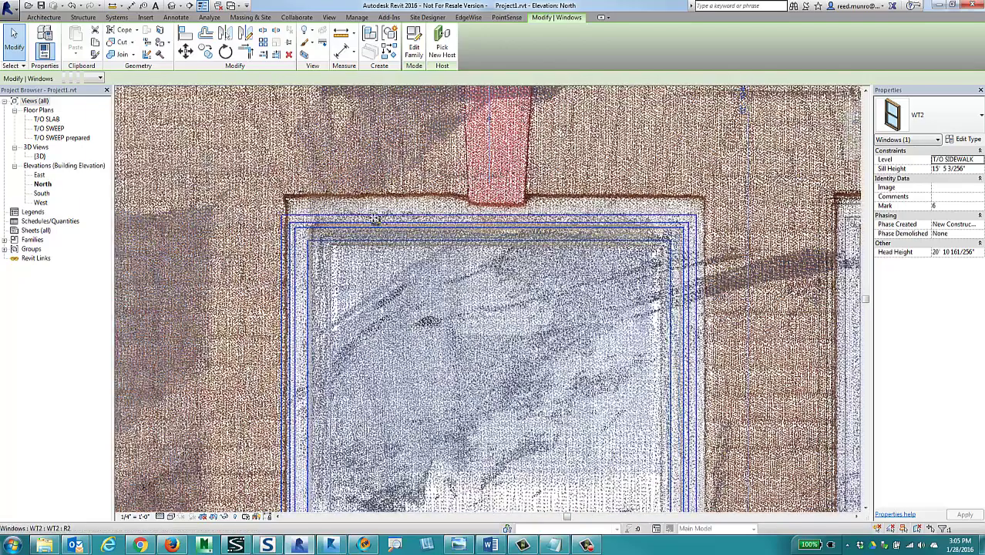
{"action": "left_click_drag", "start_coordinate": [381, 212], "coordinate": [381, 206]}
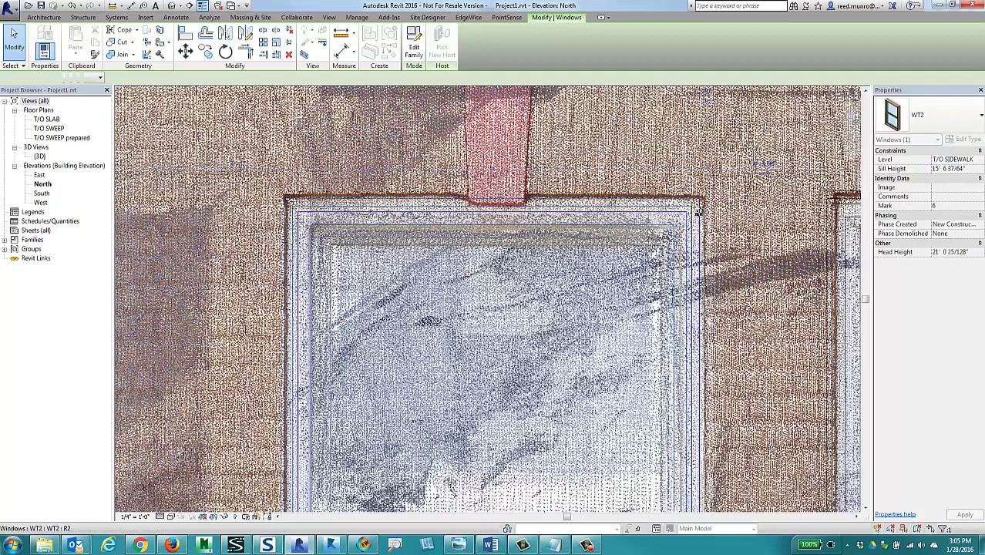
{"action": "scroll", "coordinate": [711, 219], "scroll_direction": "up", "scroll_amount": 2}
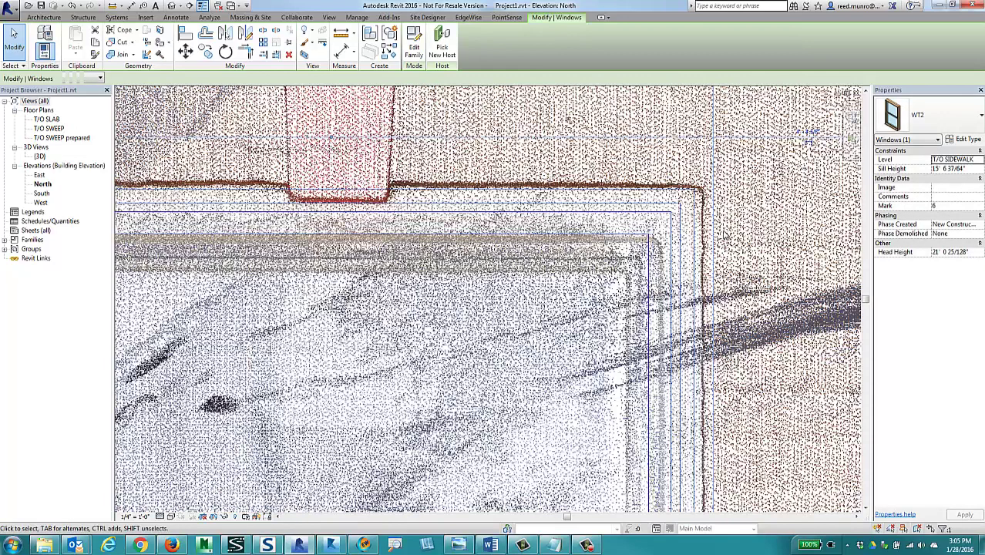
{"action": "key", "text": "Right"}
{"action": "key", "text": "Right"}
{"action": "key", "text": "Right"}
{"action": "key", "text": "Right"}
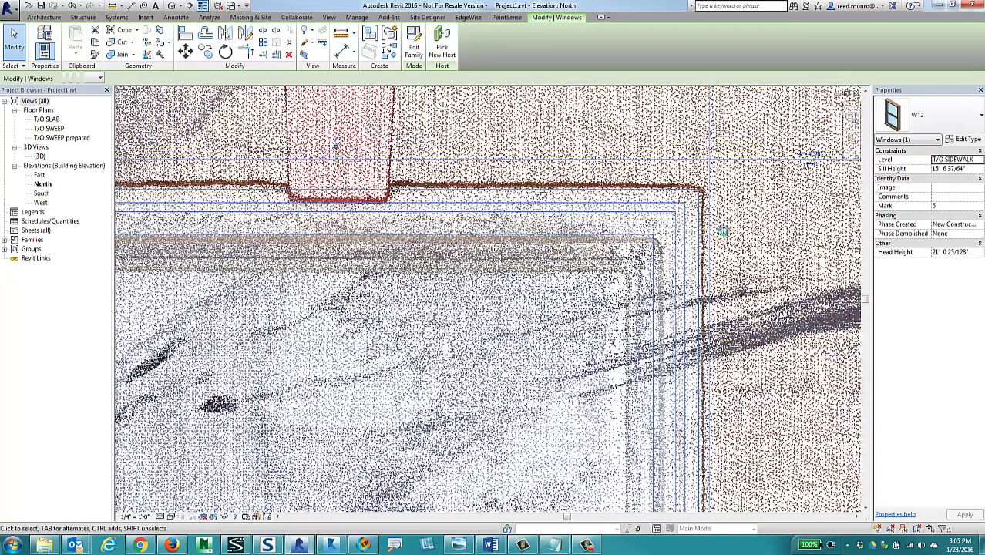
{"action": "middle_click_drag", "start_coordinate": [267, 263], "coordinate": [498, 166]}
{"action": "scroll", "coordinate": [473, 267], "scroll_direction": "down", "scroll_amount": 3}
{"action": "scroll", "coordinate": [498, 166], "scroll_direction": "down", "scroll_amount": 2}
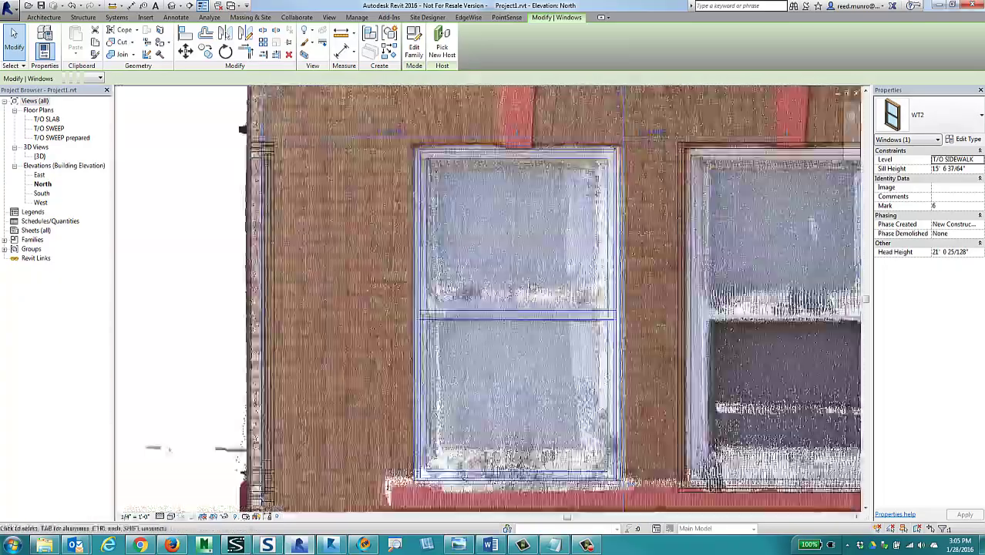
{"action": "scroll", "coordinate": [527, 320], "scroll_direction": "down", "scroll_amount": 3}
{"action": "middle_click_drag", "start_coordinate": [552, 385], "coordinate": [536, 371]}
{"action": "left_click", "coordinate": [141, 224]}
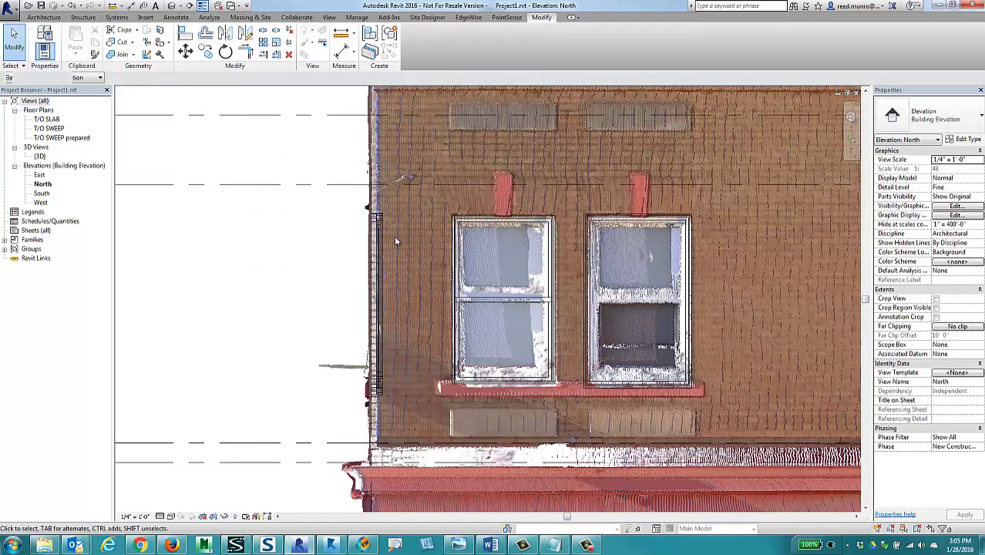
Step: Hide the Koemann.rcp point cloud in the North elevation's visibility overrides
{"action": "key", "text": "g"}
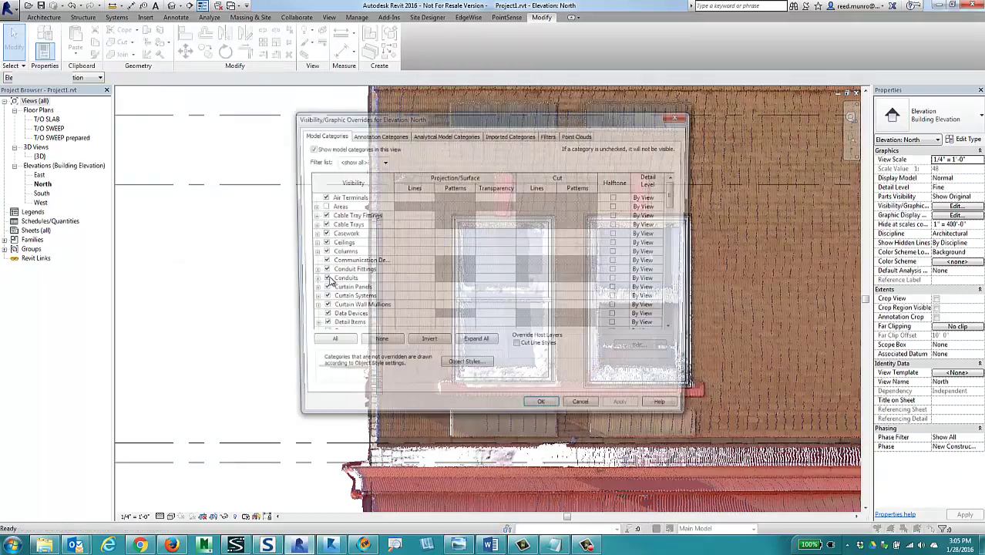
{"action": "left_click", "coordinate": [589, 136]}
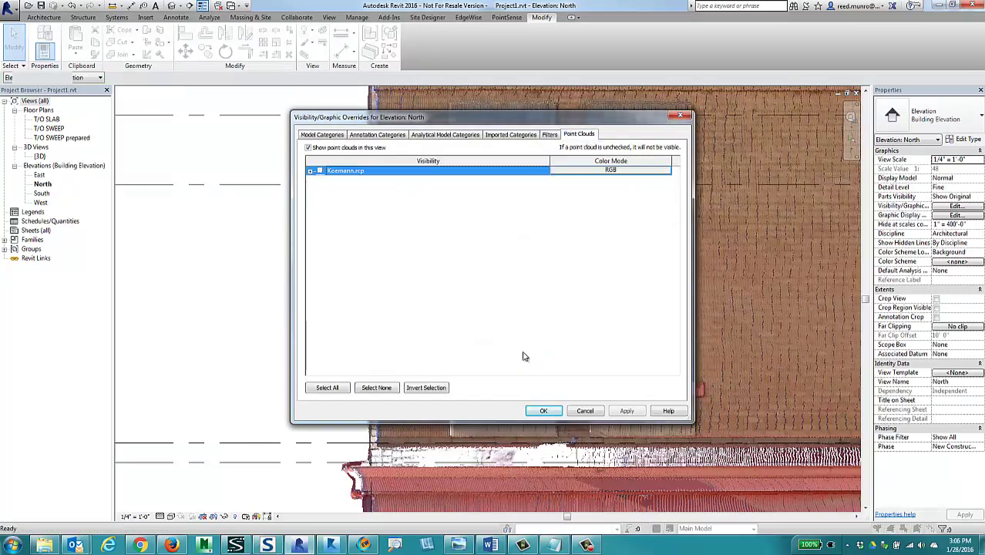
{"action": "left_click", "coordinate": [543, 409]}
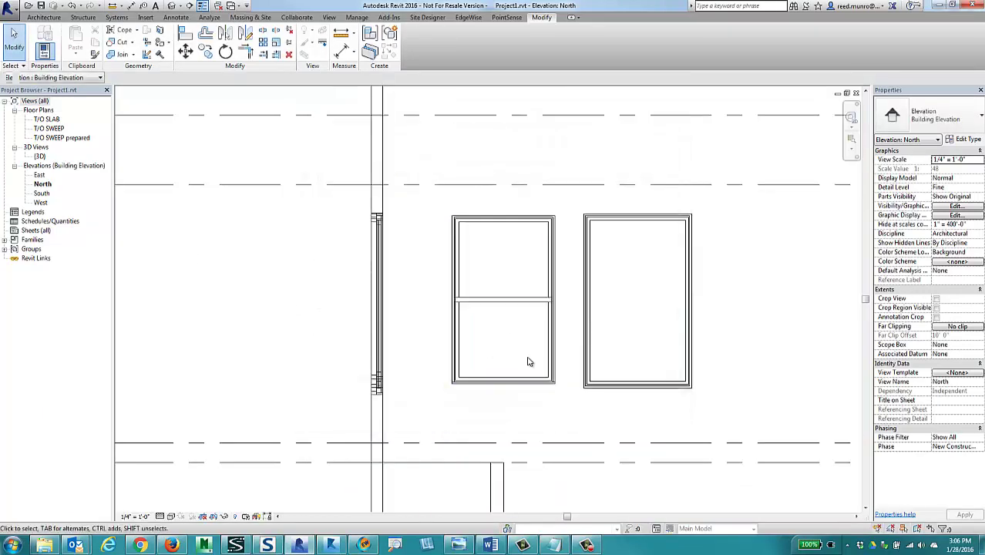
{"action": "left_click", "coordinate": [626, 389]}
{"action": "scroll", "coordinate": [746, 305], "scroll_direction": "up", "scroll_amount": 3}
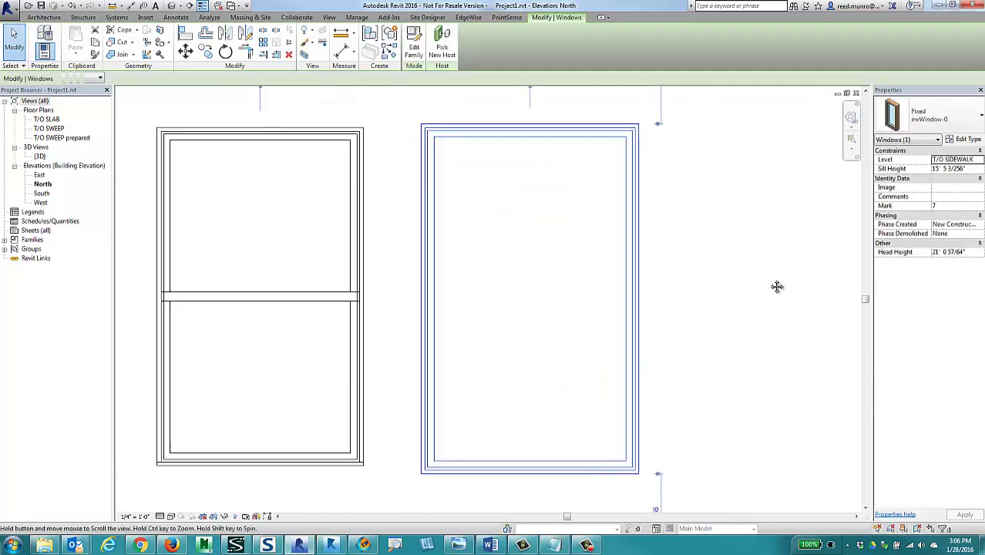
{"action": "scroll", "coordinate": [697, 258], "scroll_direction": "down", "scroll_amount": 2}
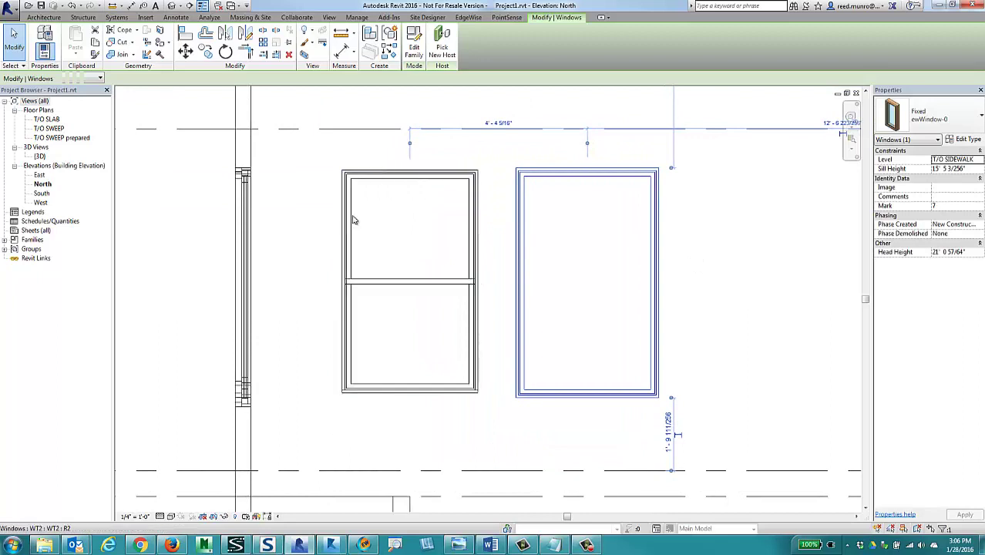
{"action": "middle_click_drag", "start_coordinate": [497, 291], "coordinate": [487, 292]}
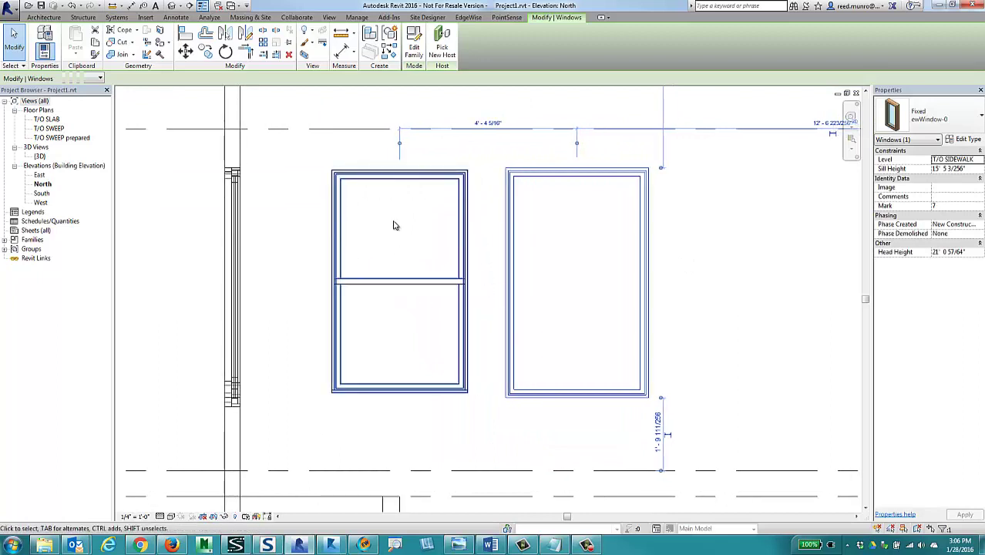
{"action": "middle_click_drag", "start_coordinate": [412, 199], "coordinate": [419, 241]}
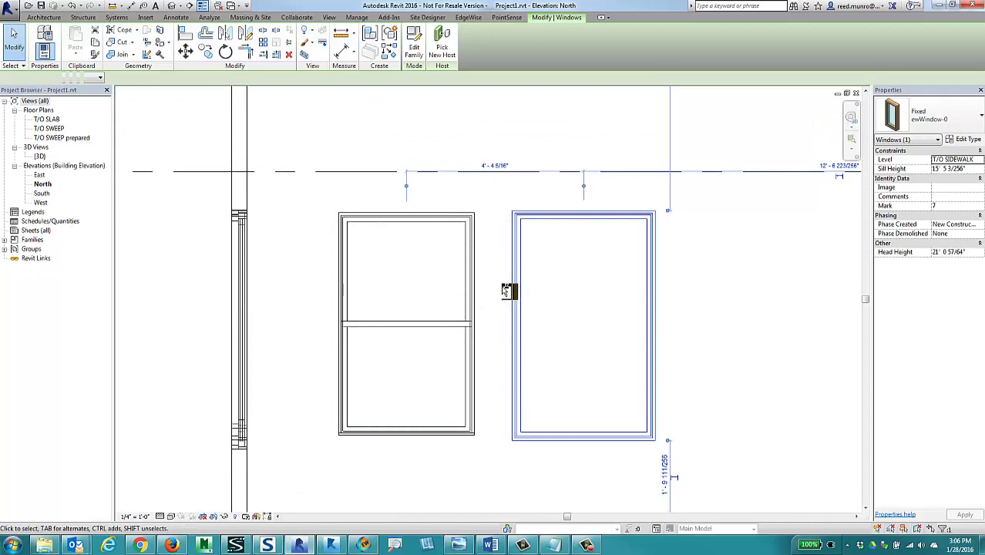
Step: In the WT2 family's Exterior elevation, sketch a rectangle over the recessed panel below the left window and extrude it 1' 0"
{"action": "key", "text": "ctrl+Tab"}
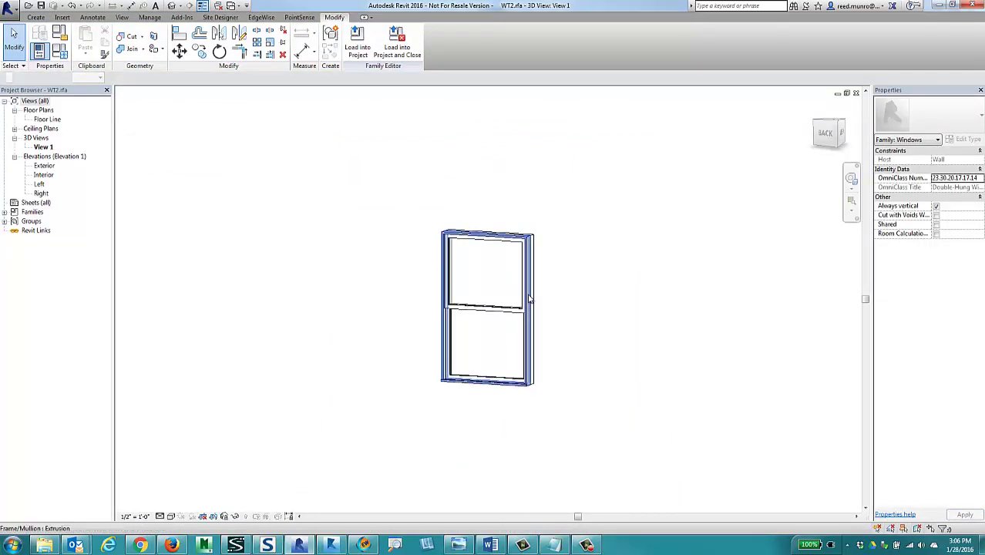
{"action": "scroll", "coordinate": [528, 299], "scroll_direction": "down", "scroll_amount": 4}
{"action": "key", "text": "ctrl+Tab"}
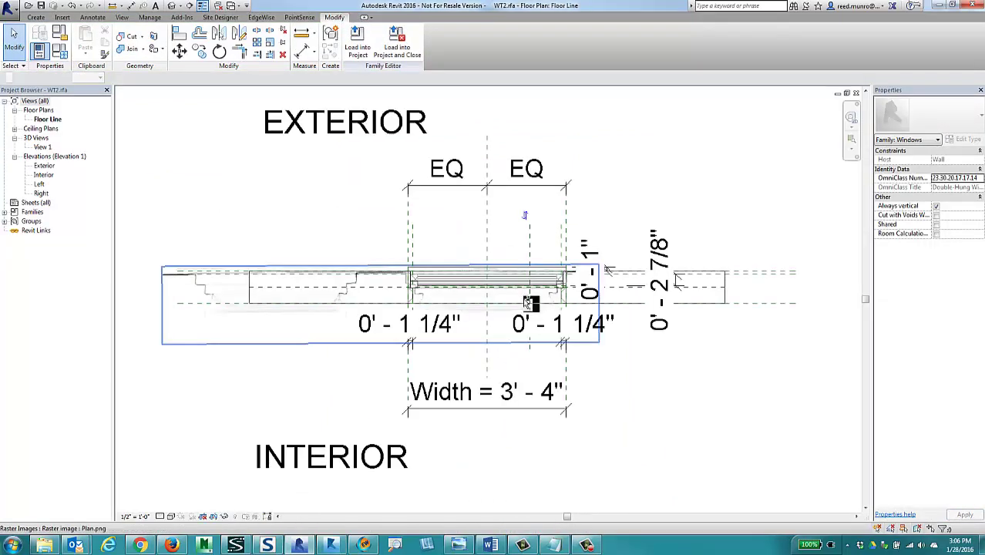
{"action": "key", "text": "ctrl+Tab"}
{"action": "key", "text": "ctrl+Tab"}
{"action": "middle_click_drag", "start_coordinate": [556, 190], "coordinate": [512, 171]}
{"action": "scroll", "coordinate": [496, 431], "scroll_direction": "up", "scroll_amount": 3}
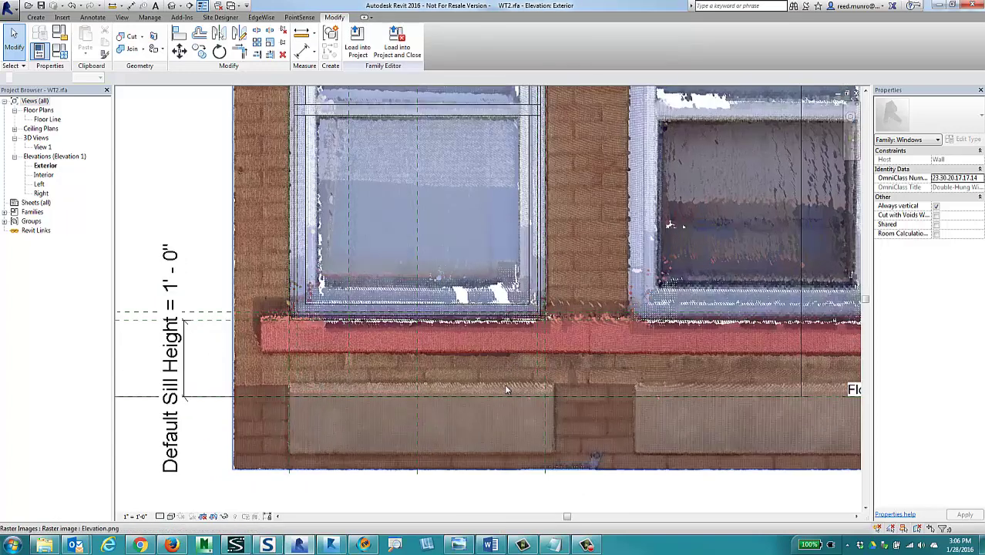
{"action": "middle_click_drag", "start_coordinate": [557, 430], "coordinate": [564, 420]}
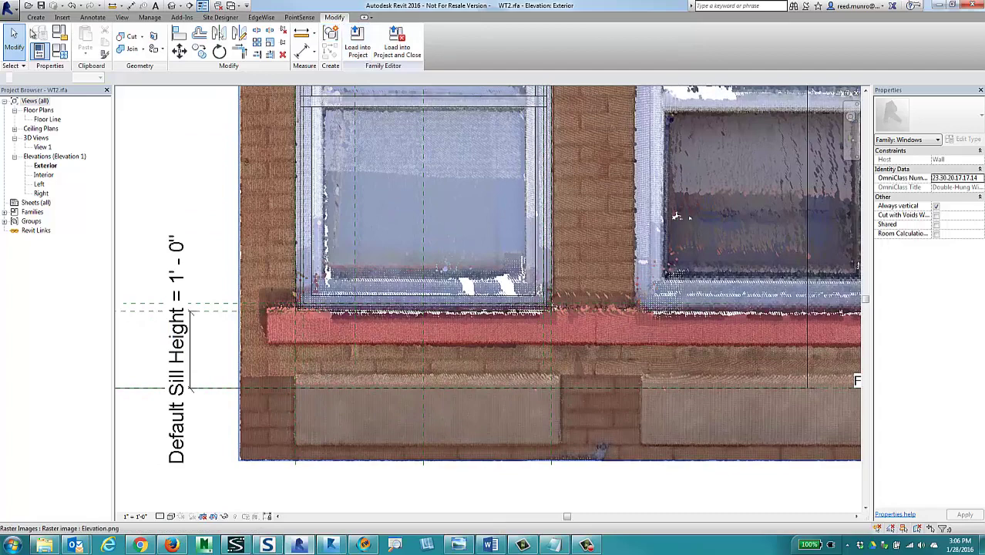
{"action": "left_click", "coordinate": [36, 17]}
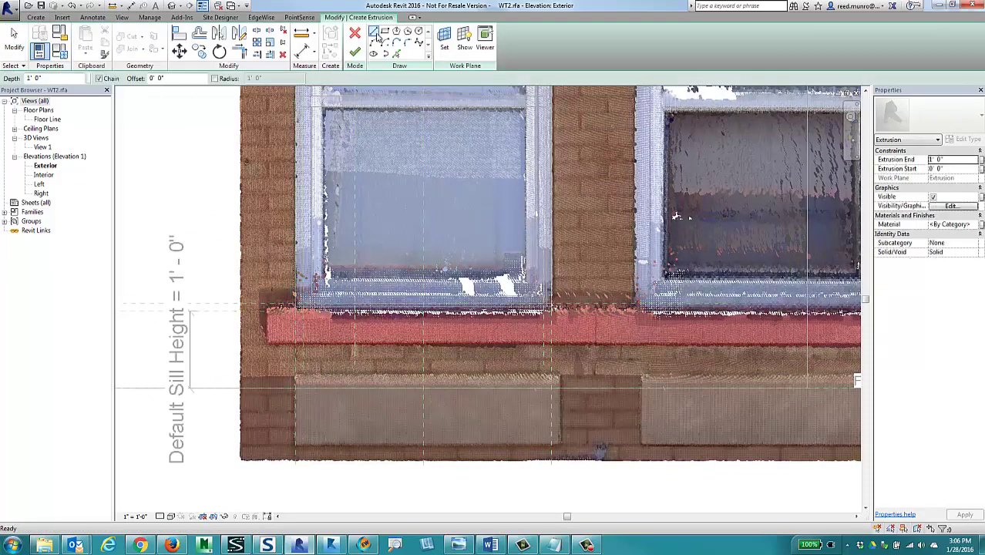
{"action": "left_click", "coordinate": [298, 378]}
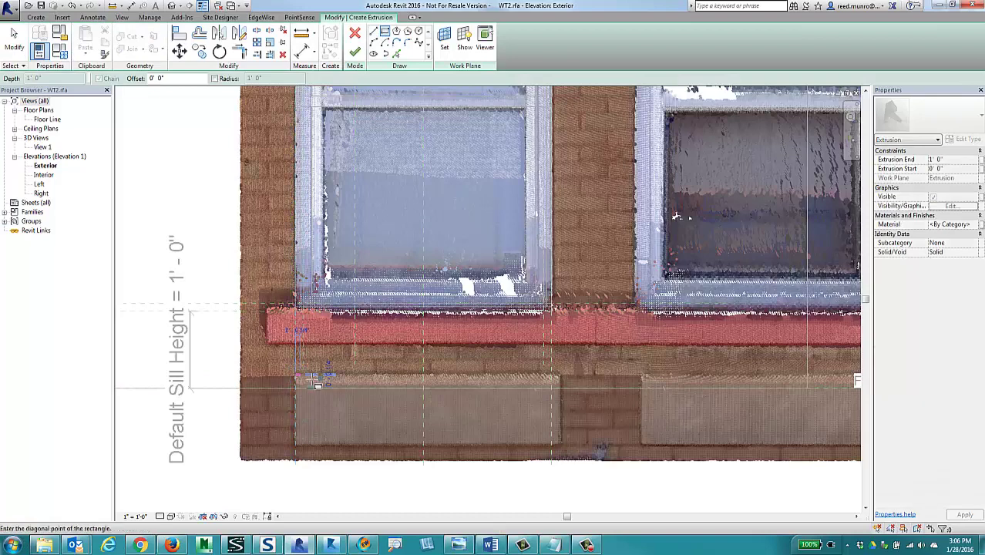
{"action": "left_click", "coordinate": [560, 444]}
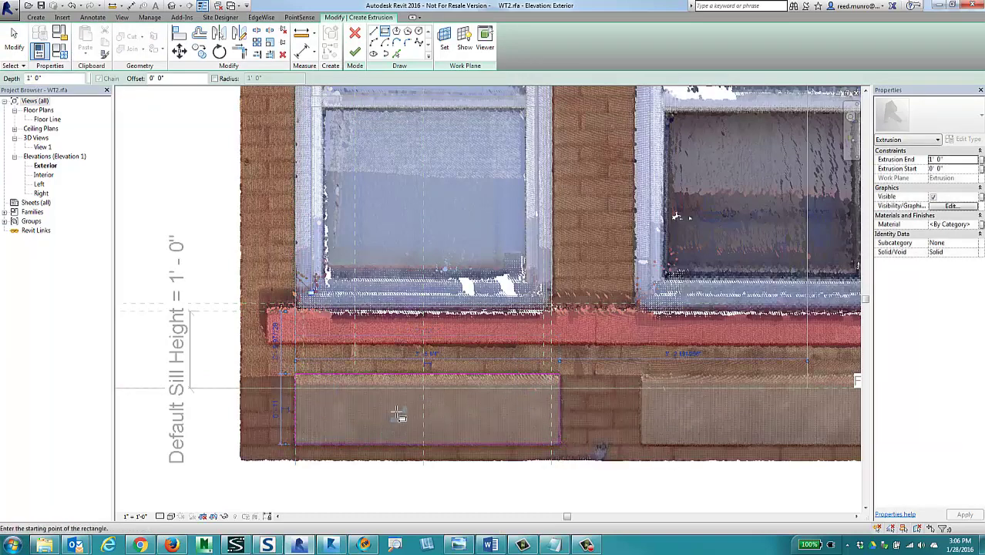
{"action": "left_click", "coordinate": [354, 50]}
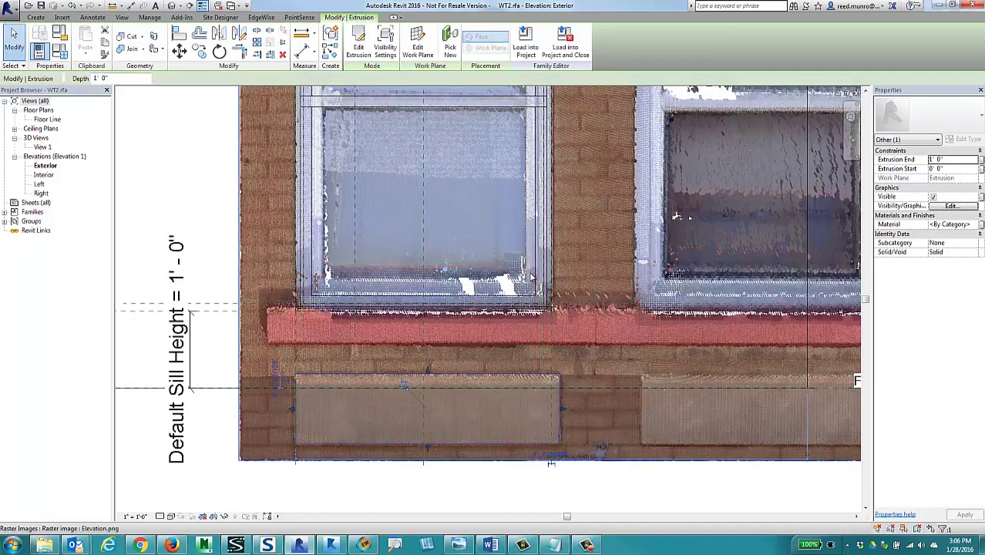
Step: Reload the WT2 family into Project1.rvt only, overwriting the existing version
{"action": "left_click", "coordinate": [524, 51]}
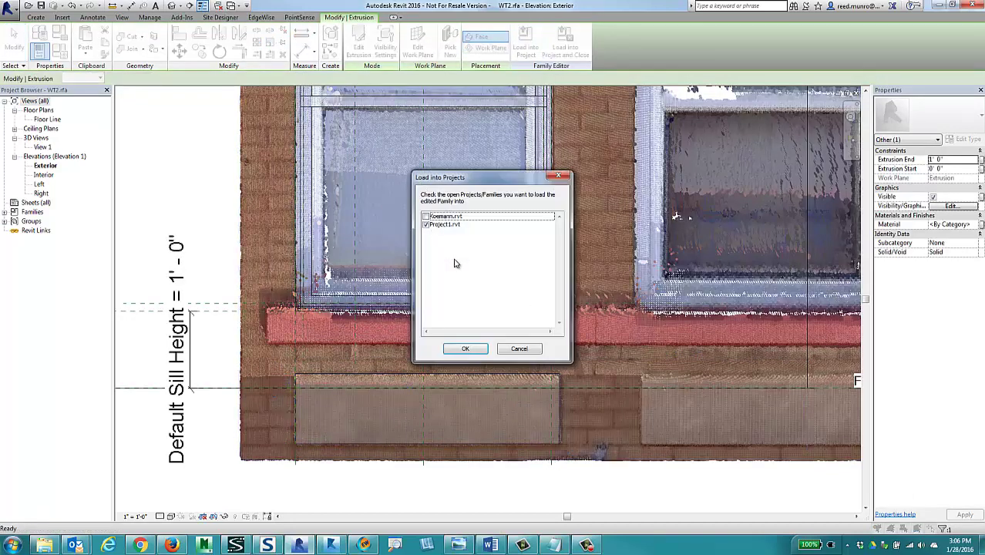
{"action": "left_click", "coordinate": [465, 351]}
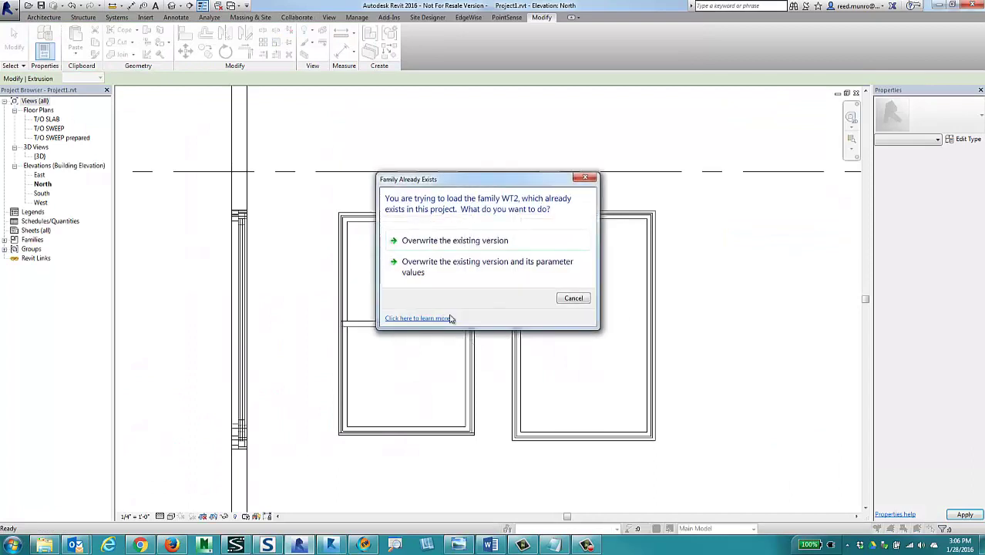
{"action": "left_click", "coordinate": [450, 241]}
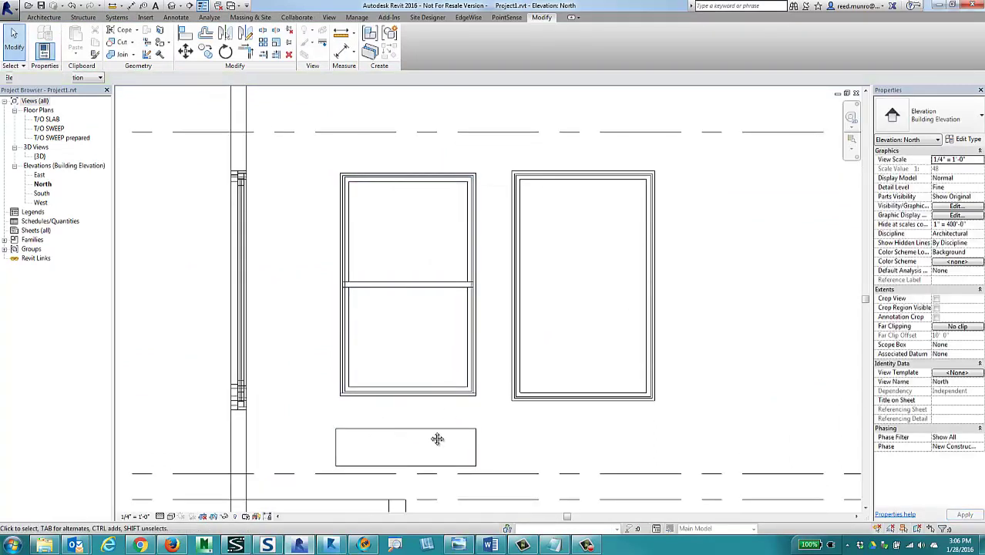
Step: Change the second upper facade window from the Fixed ewWindow-0 type to WT2
{"action": "middle_click_drag", "start_coordinate": [437, 439], "coordinate": [418, 415]}
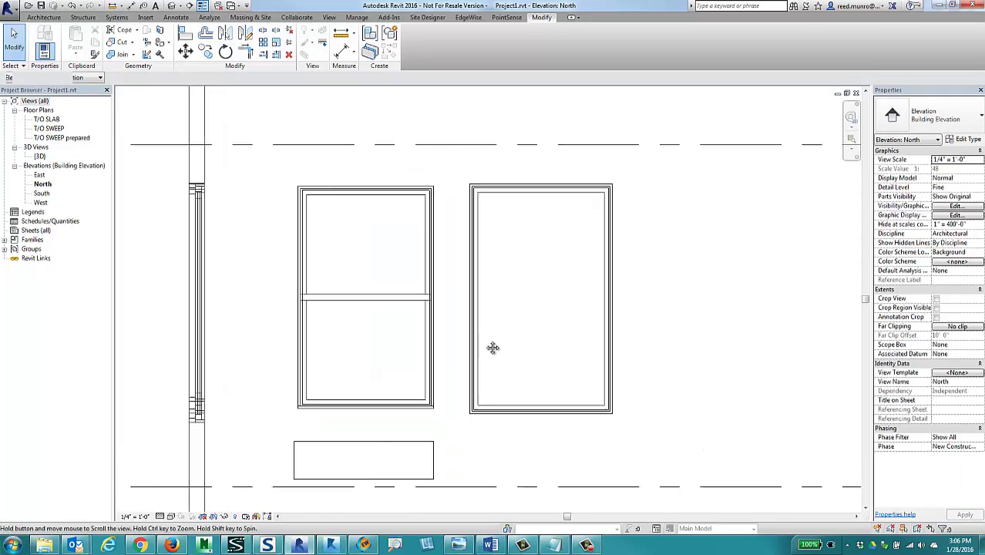
{"action": "scroll", "coordinate": [494, 345], "scroll_direction": "down", "scroll_amount": 4}
{"action": "middle_click_drag", "start_coordinate": [463, 305], "coordinate": [451, 286]}
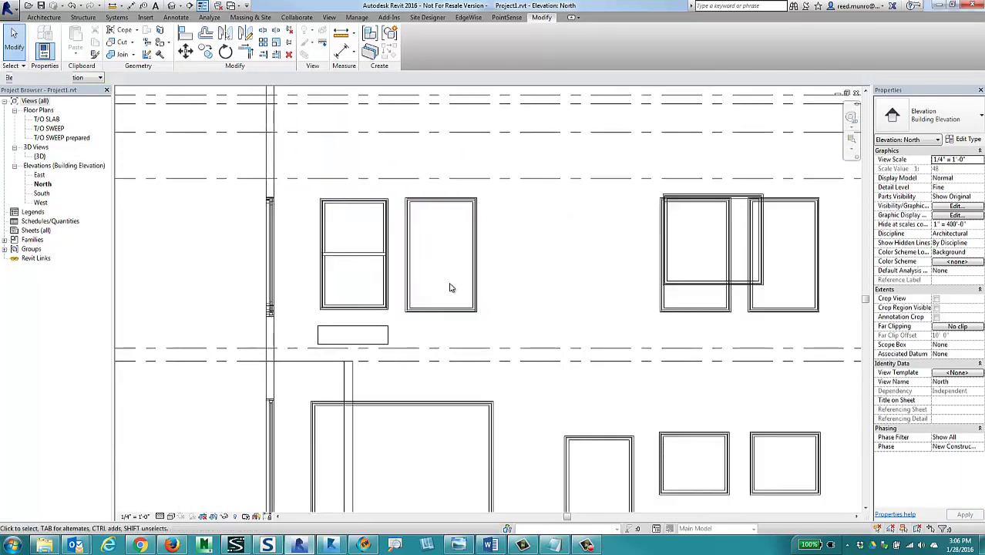
{"action": "left_click", "coordinate": [440, 310]}
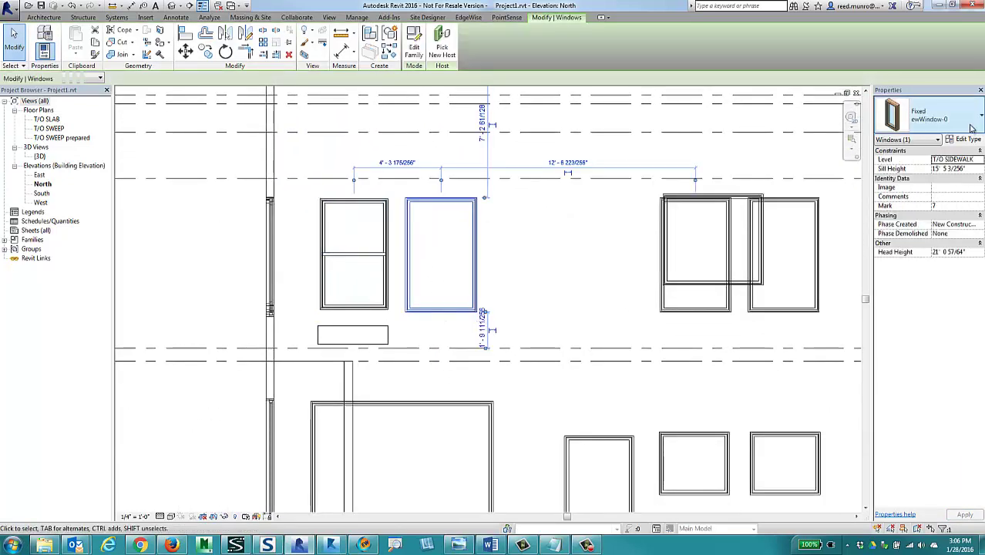
{"action": "left_click", "coordinate": [929, 115]}
{"action": "left_click", "coordinate": [912, 332]}
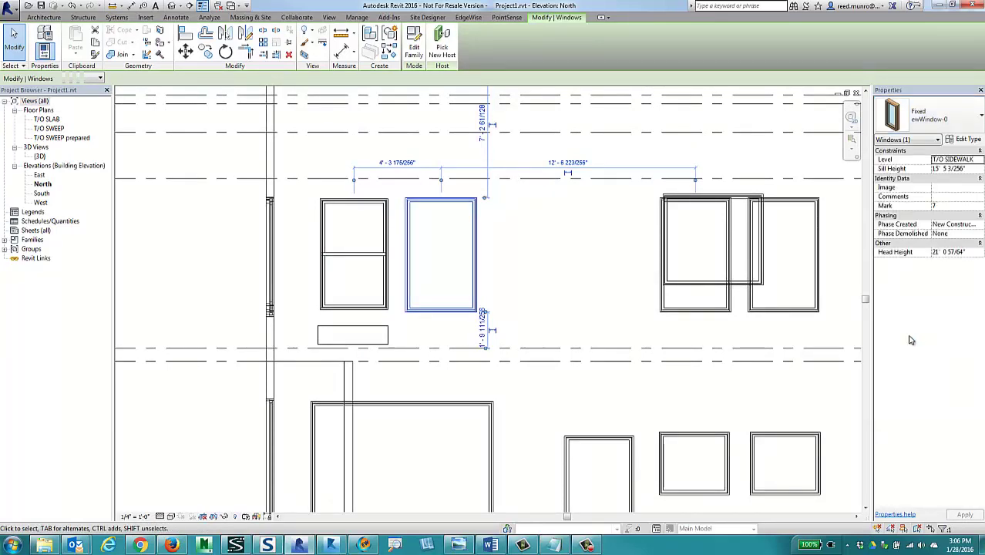
{"action": "scroll", "coordinate": [479, 257], "scroll_direction": "up", "scroll_amount": 2}
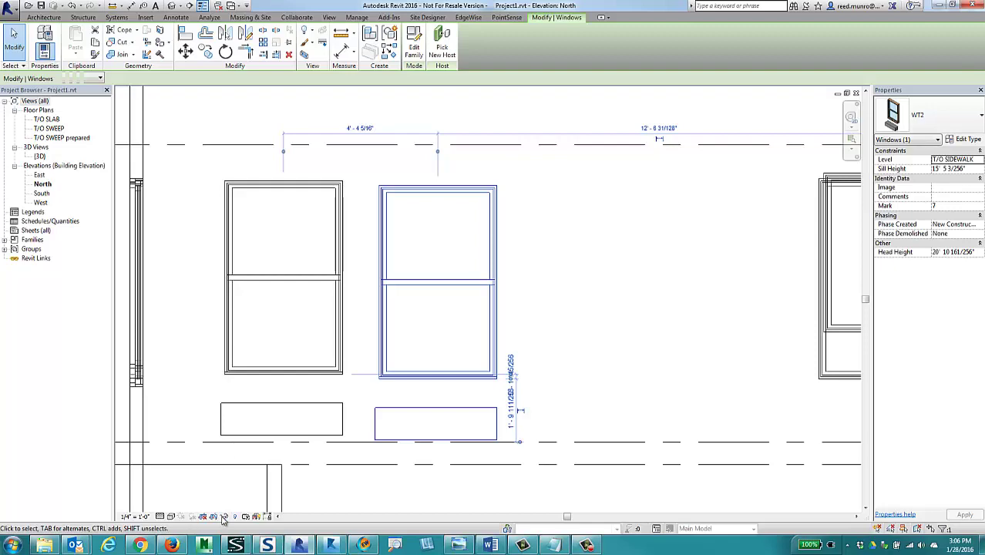
Step: Show the Koemann.rcp point cloud again in the North elevation's visibility overrides
{"action": "key", "text": "v"}
{"action": "key", "text": "g"}
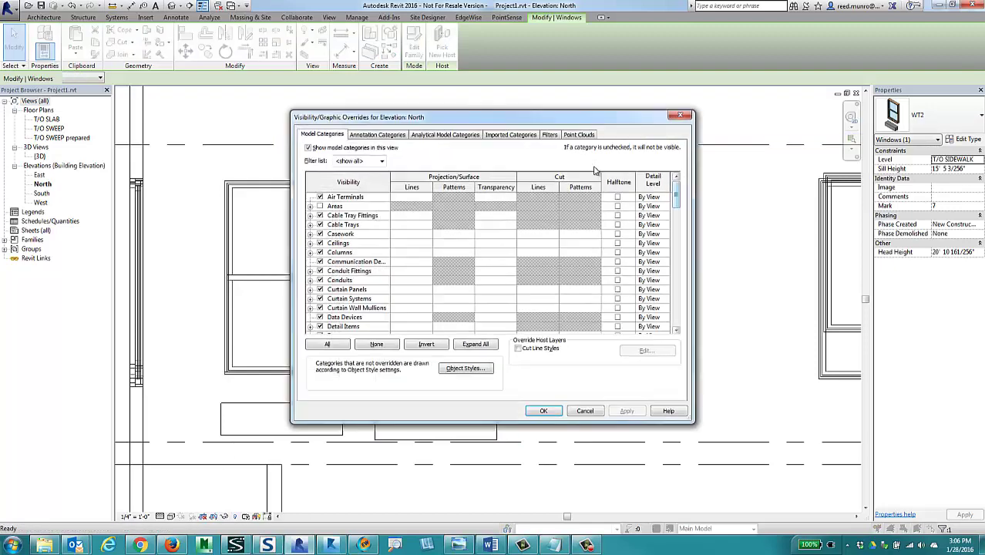
{"action": "left_click", "coordinate": [579, 135]}
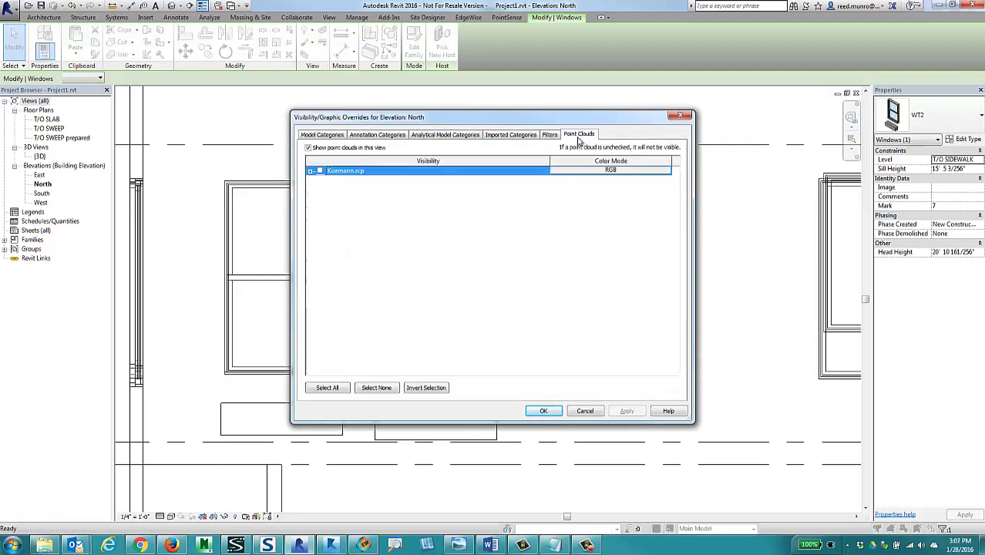
{"action": "left_click", "coordinate": [543, 410]}
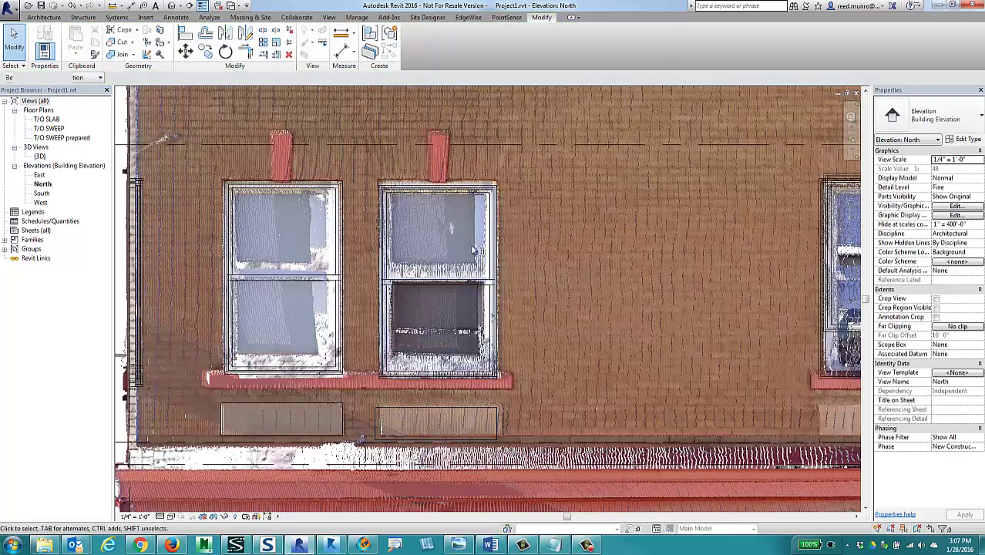
Step: Move the second WT2 window up to a sill height of about 15' 6 37/64" to match the scanned opening
{"action": "scroll", "coordinate": [401, 181], "scroll_direction": "up", "scroll_amount": 4}
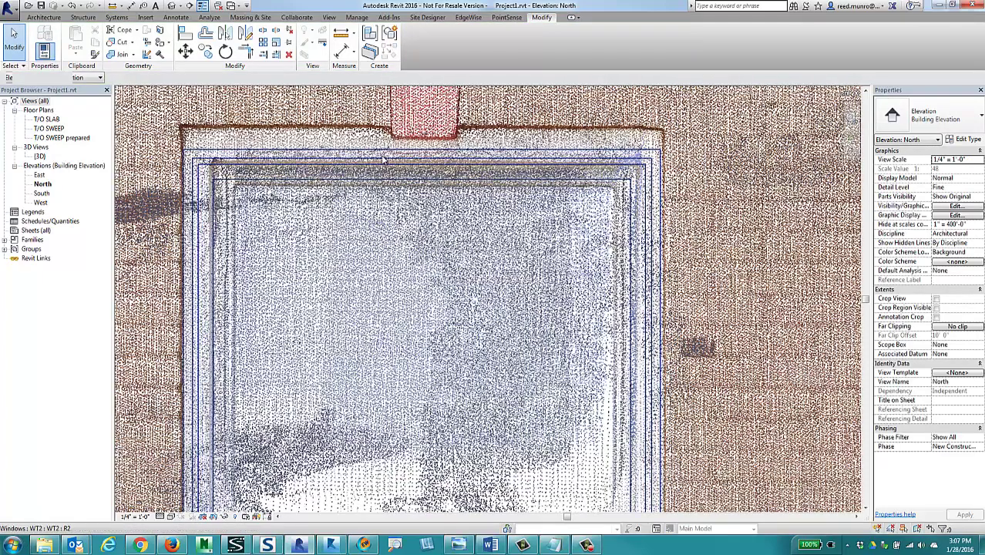
{"action": "left_click", "coordinate": [382, 158]}
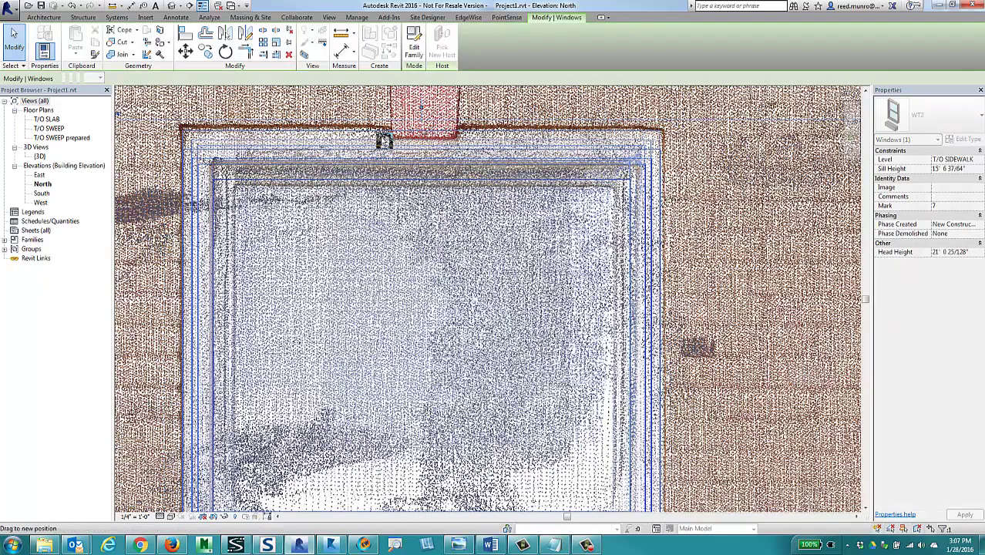
{"action": "key", "text": "Escape"}
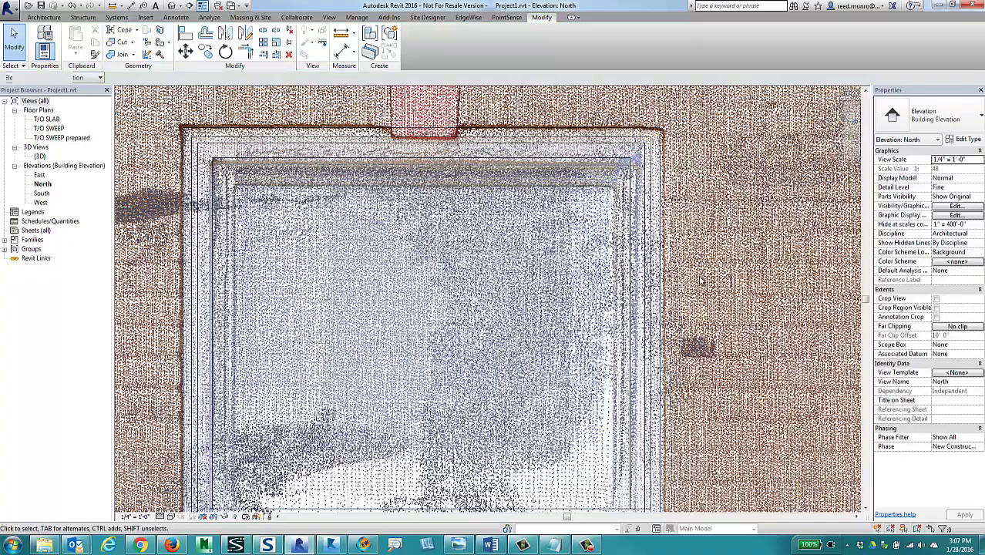
Step: Examine the storefronts, doors and remaining windows along the whole North facade against the point cloud
{"action": "scroll", "coordinate": [701, 283], "scroll_direction": "down", "scroll_amount": 3}
{"action": "middle_click_drag", "start_coordinate": [694, 273], "coordinate": [621, 58]}
{"action": "middle_click_drag", "start_coordinate": [653, 310], "coordinate": [648, 278]}
{"action": "scroll", "coordinate": [648, 294], "scroll_direction": "down", "scroll_amount": 2}
{"action": "middle_click_drag", "start_coordinate": [699, 358], "coordinate": [619, 149]}
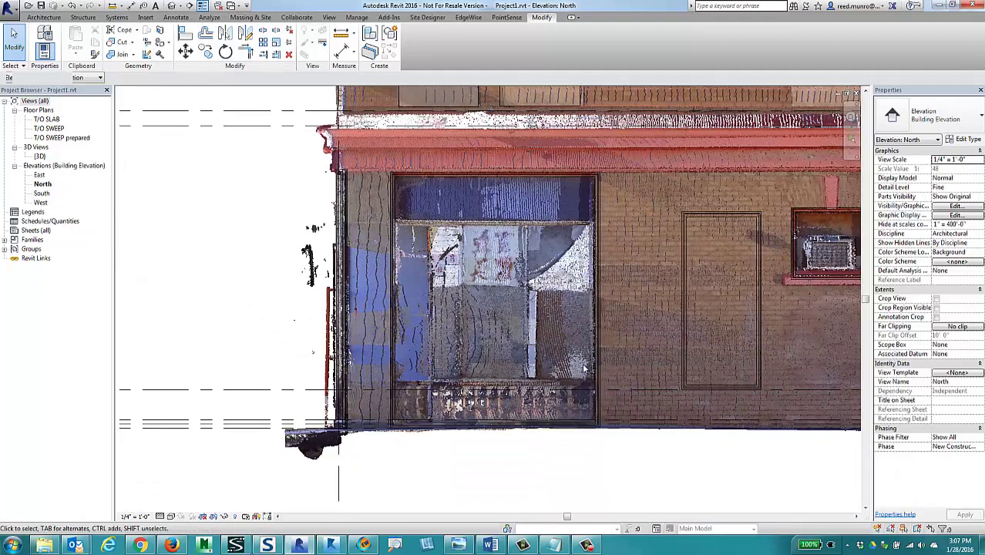
{"action": "middle_click_drag", "start_coordinate": [585, 327], "coordinate": [556, 333]}
{"action": "scroll", "coordinate": [593, 307], "scroll_direction": "down", "scroll_amount": 2}
{"action": "middle_click_drag", "start_coordinate": [514, 302], "coordinate": [181, 338]}
{"action": "middle_click_drag", "start_coordinate": [834, 364], "coordinate": [597, 359]}
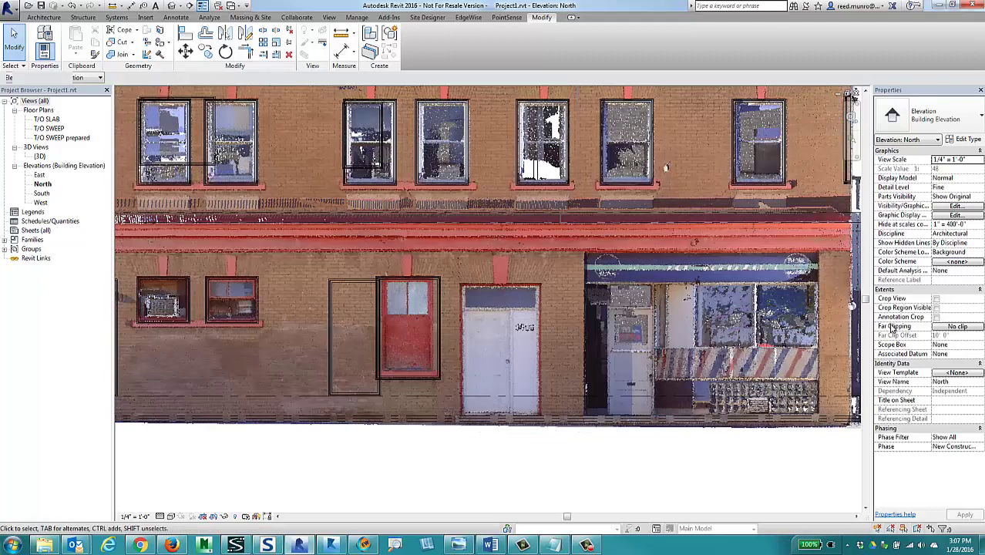
{"action": "middle_click_drag", "start_coordinate": [840, 212], "coordinate": [801, 216]}
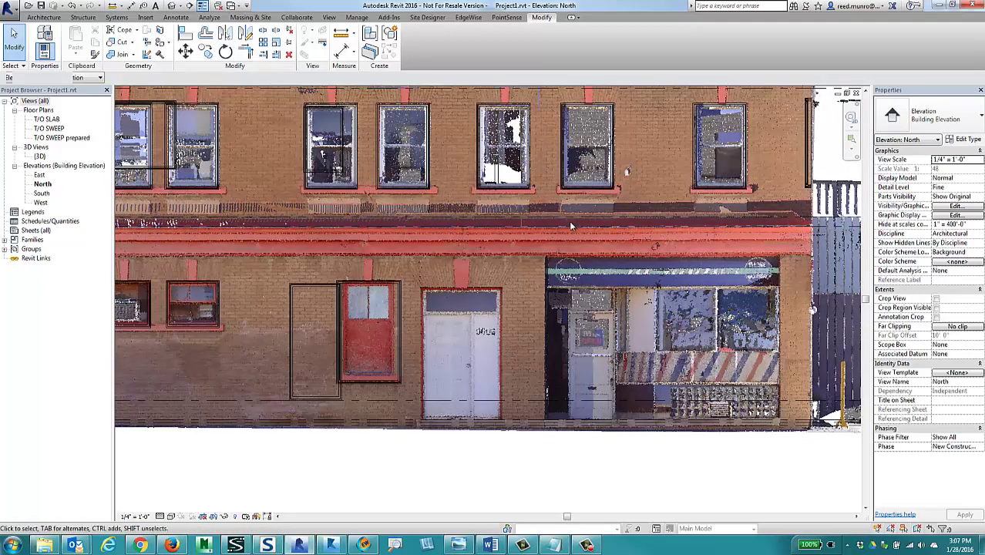
{"action": "middle_click_drag", "start_coordinate": [623, 258], "coordinate": [618, 282]}
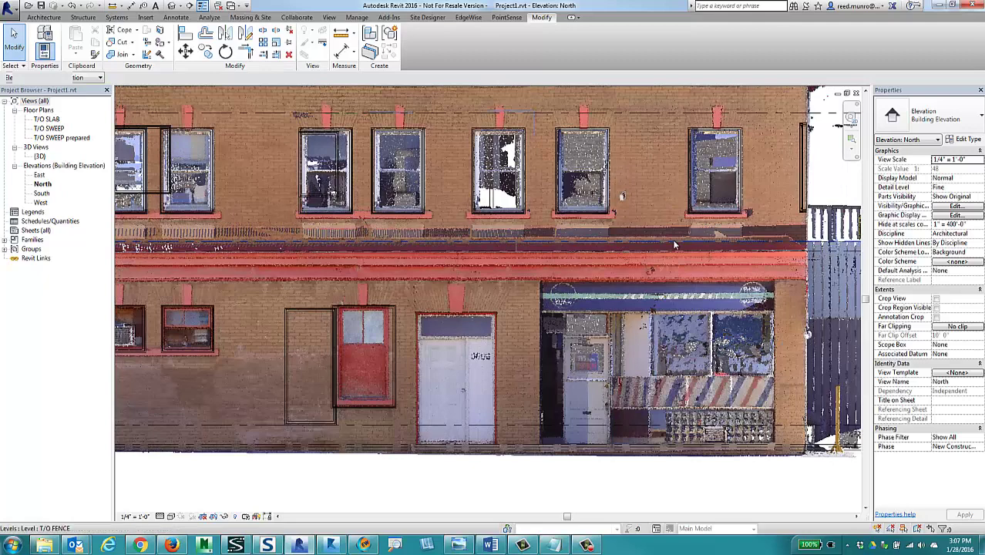
{"action": "scroll", "coordinate": [675, 246], "scroll_direction": "down", "scroll_amount": 3}
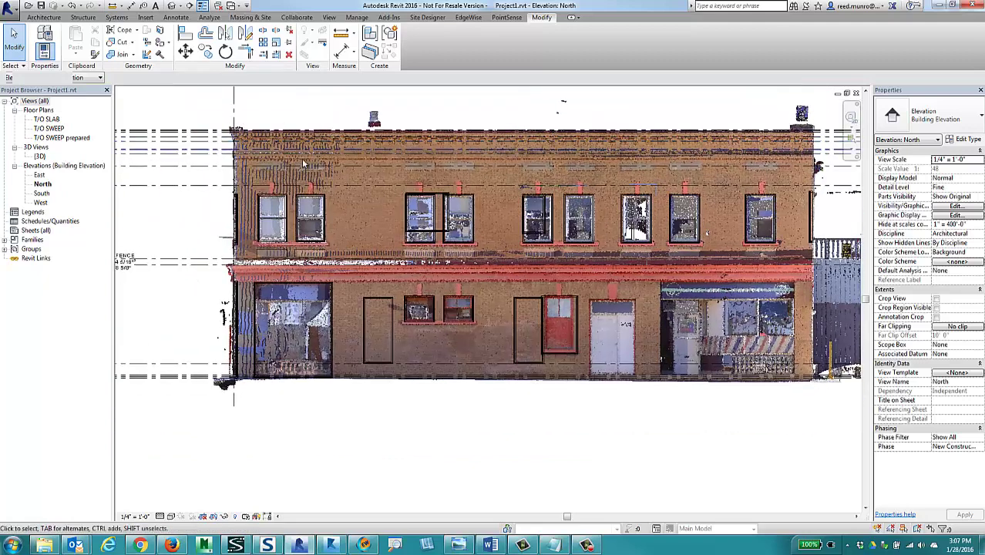
{"action": "middle_click_drag", "start_coordinate": [491, 407], "coordinate": [516, 417]}
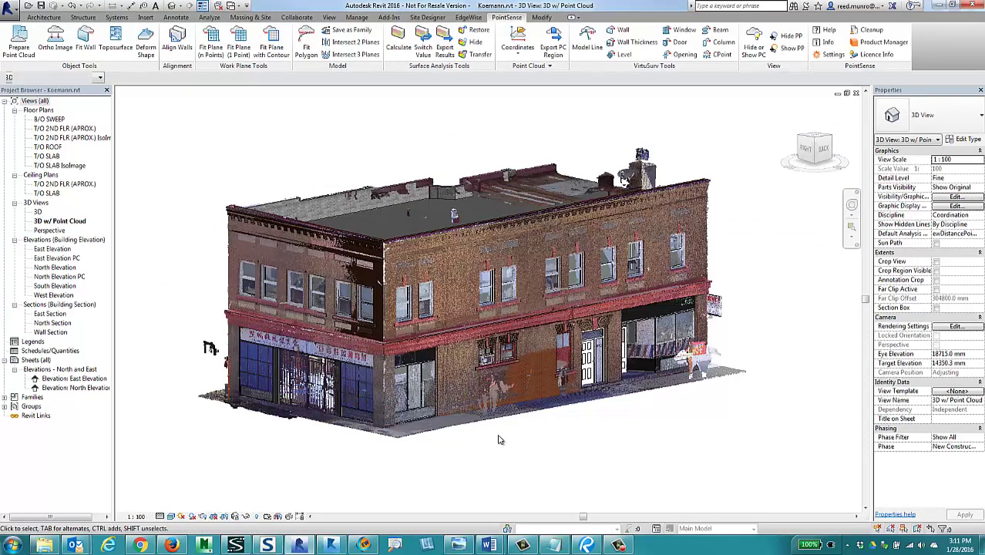
{"action": "middle_click_drag", "start_coordinate": [479, 416], "coordinate": [497, 440], "text": "shift"}
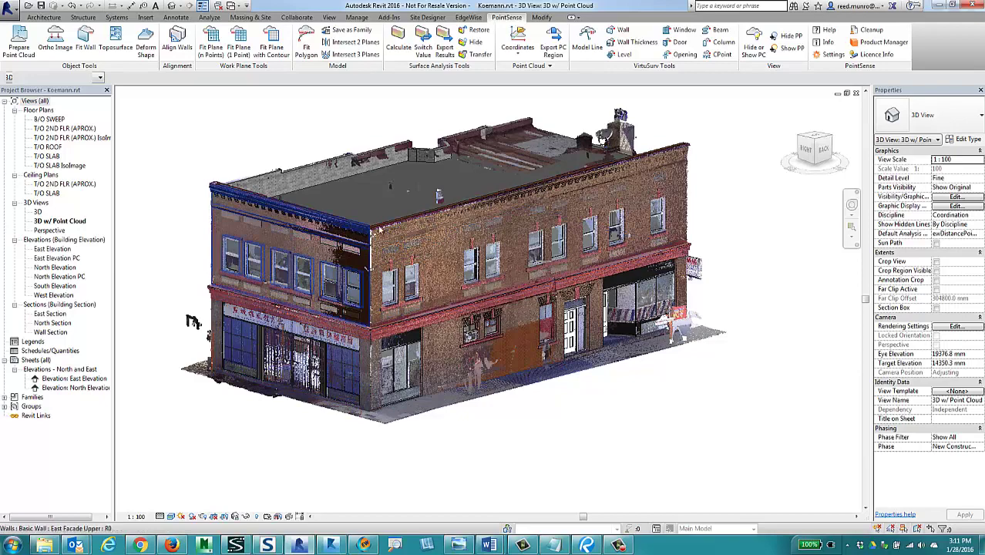
{"action": "middle_click_drag", "start_coordinate": [699, 371], "coordinate": [722, 380]}
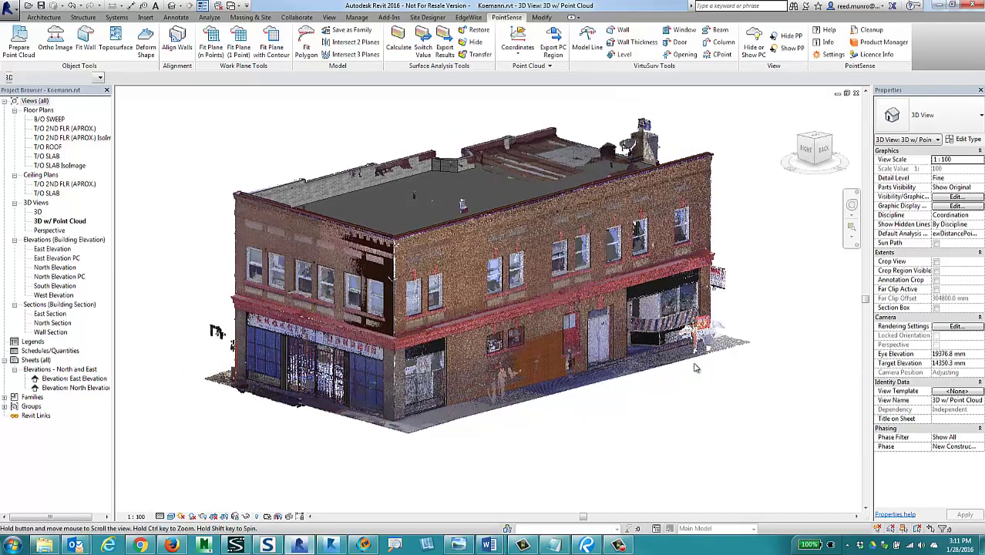
{"action": "middle_click_drag", "start_coordinate": [639, 323], "coordinate": [654, 344], "text": "shift"}
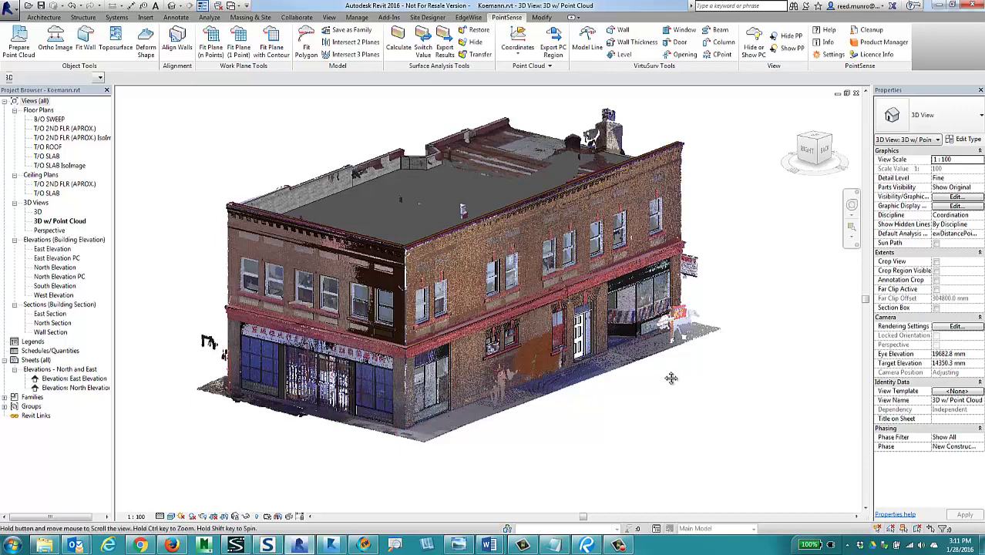
Step: Hide the Koemann.rcp point cloud in the visibility overrides of the 3D w/ Point Cloud view
{"action": "middle_click_drag", "start_coordinate": [671, 377], "coordinate": [655, 417]}
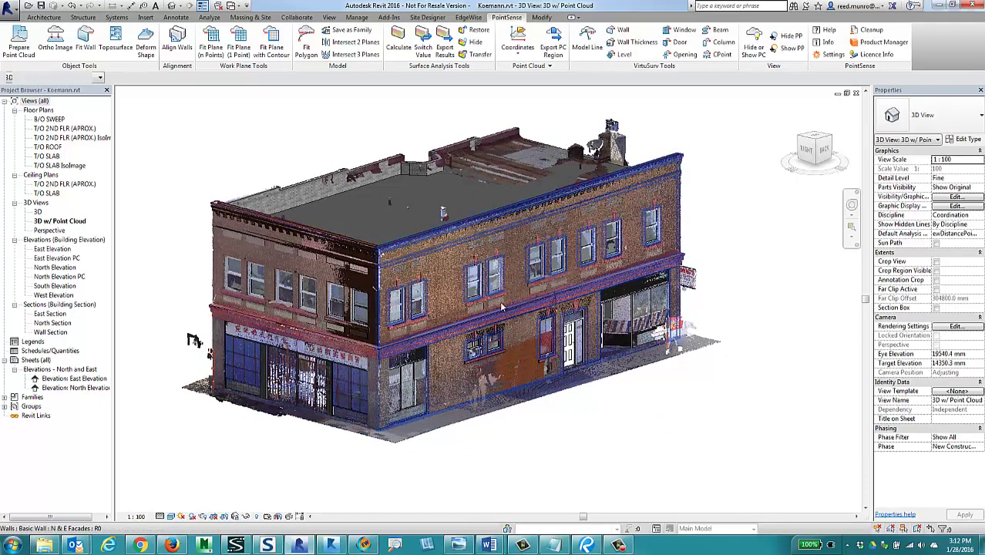
{"action": "middle_click_drag", "start_coordinate": [519, 440], "coordinate": [536, 435]}
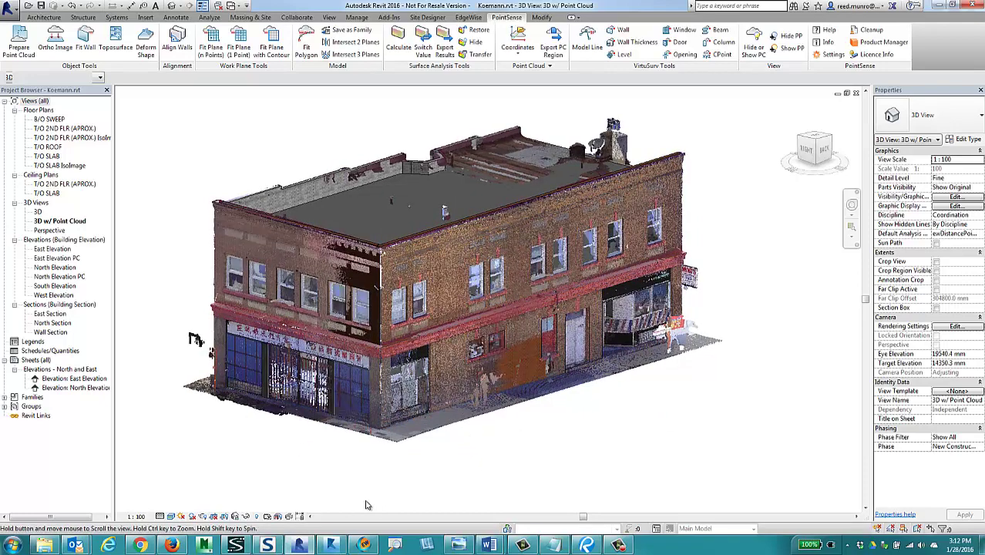
{"action": "key", "text": "v"}
{"action": "key", "text": "v"}
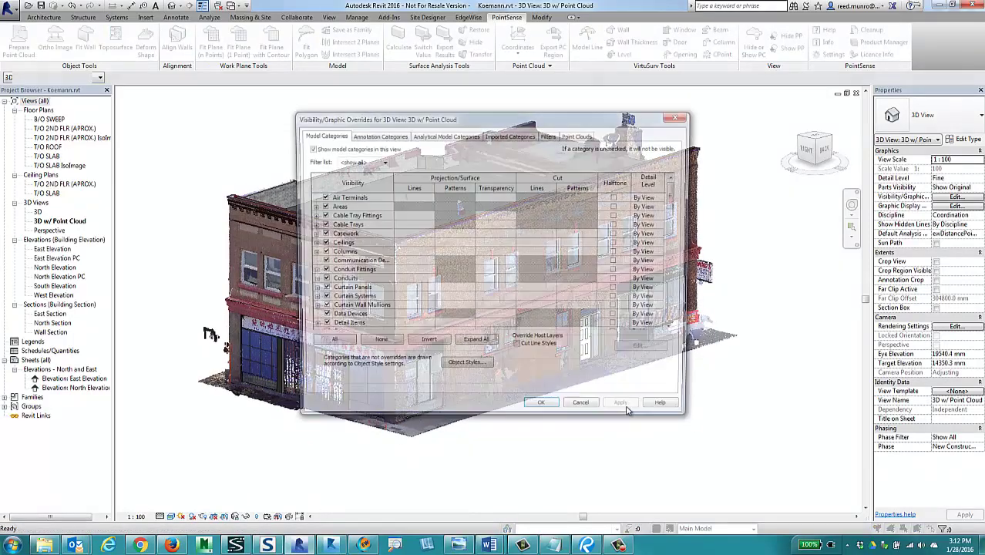
{"action": "left_click", "coordinate": [577, 135]}
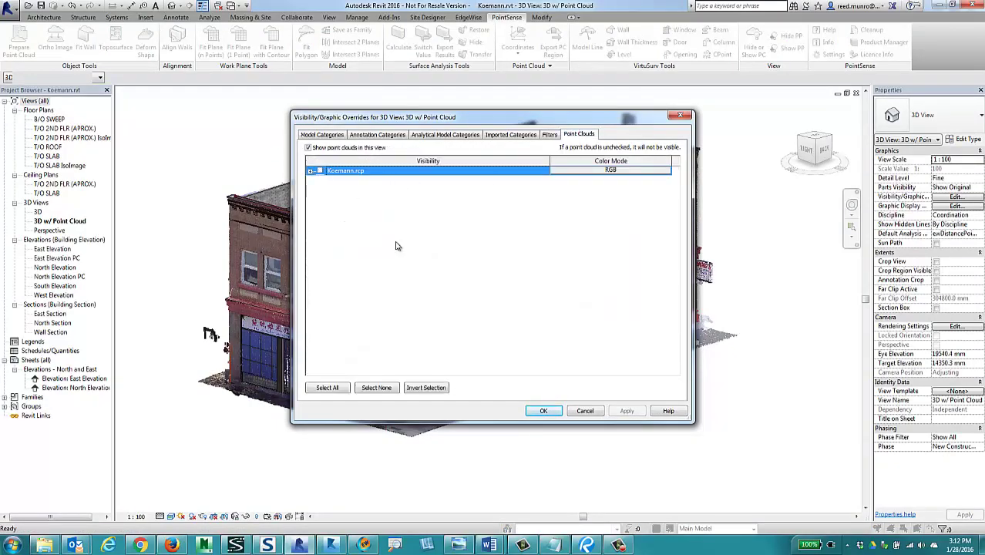
{"action": "left_click", "coordinate": [544, 410]}
Step: Examine the modelled facades, storefronts and windows around the building's corner in 3D without the point cloud
{"action": "scroll", "coordinate": [541, 450], "scroll_direction": "up", "scroll_amount": 5}
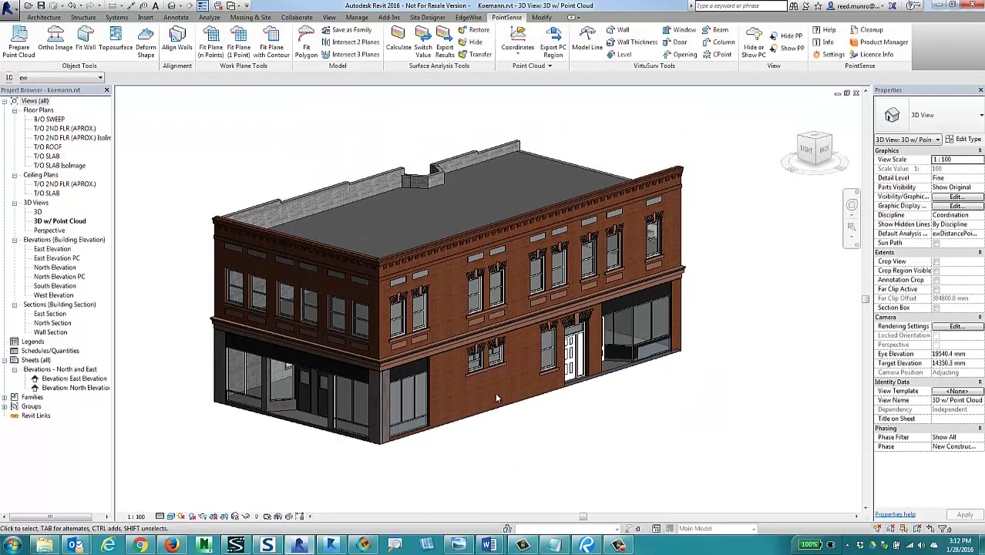
{"action": "middle_click_drag", "start_coordinate": [541, 449], "coordinate": [648, 362]}
{"action": "middle_click_drag", "start_coordinate": [401, 383], "coordinate": [352, 455], "text": "shift"}
{"action": "scroll", "coordinate": [454, 347], "scroll_direction": "down", "scroll_amount": 4}
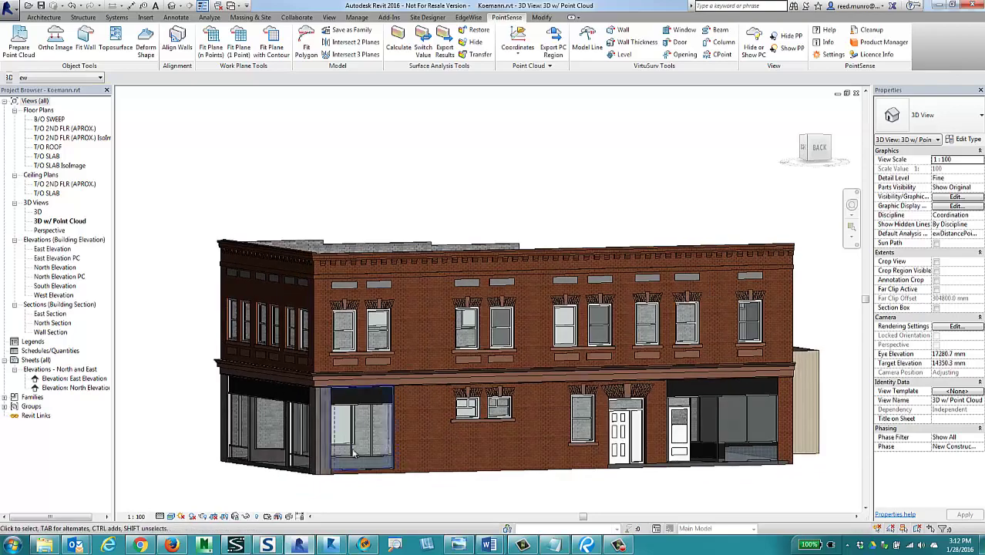
{"action": "scroll", "coordinate": [351, 455], "scroll_direction": "up", "scroll_amount": 5}
{"action": "scroll", "coordinate": [408, 448], "scroll_direction": "up", "scroll_amount": 2}
{"action": "middle_click_drag", "start_coordinate": [418, 447], "coordinate": [506, 375]}
{"action": "scroll", "coordinate": [506, 377], "scroll_direction": "down", "scroll_amount": 4}
{"action": "middle_click_drag", "start_coordinate": [546, 345], "coordinate": [618, 385], "text": "shift"}
{"action": "scroll", "coordinate": [617, 385], "scroll_direction": "down", "scroll_amount": 1}
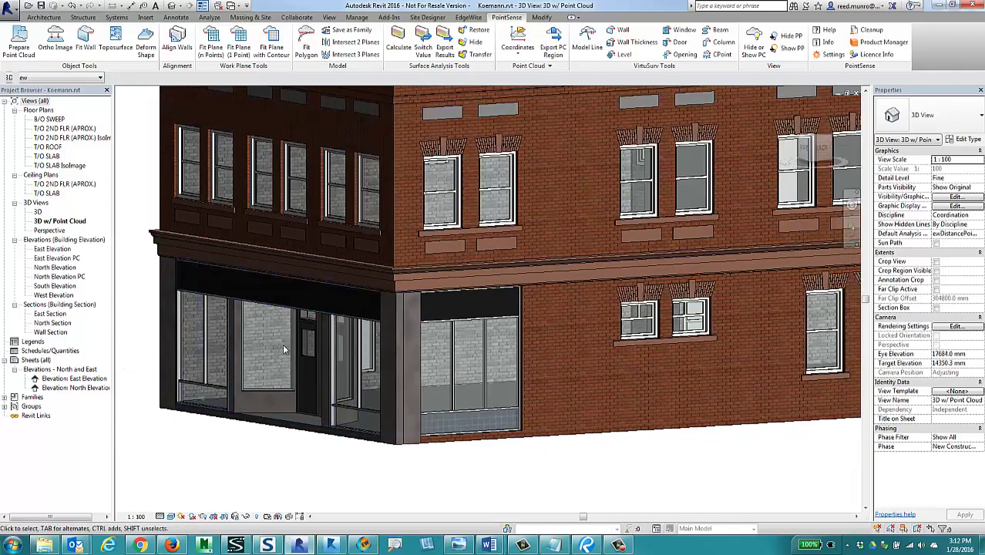
{"action": "middle_click_drag", "start_coordinate": [535, 368], "coordinate": [537, 401], "text": "shift"}
{"action": "scroll", "coordinate": [511, 358], "scroll_direction": "down", "scroll_amount": 1}
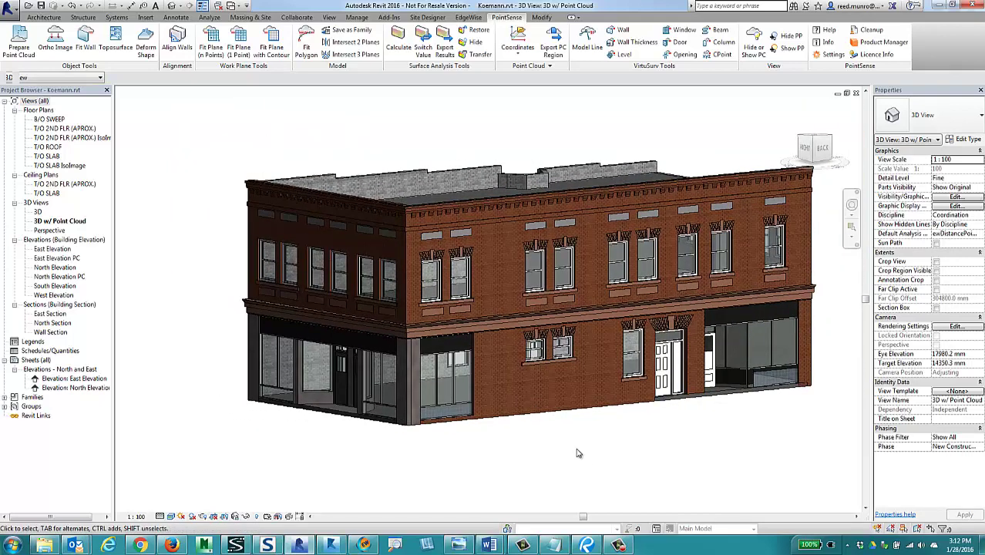